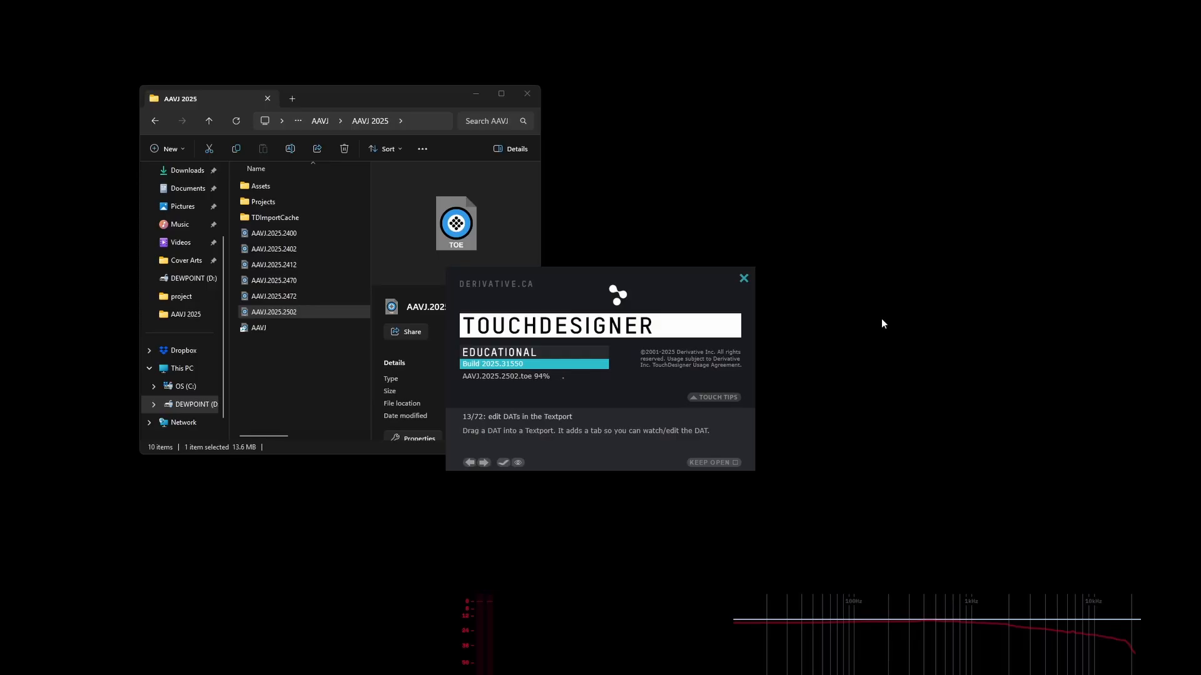
- Clear the file browser window out of view, then try the empty slots and leave slot 1 active on all three layers
{"action": "left_click", "coordinate": [476, 95]}
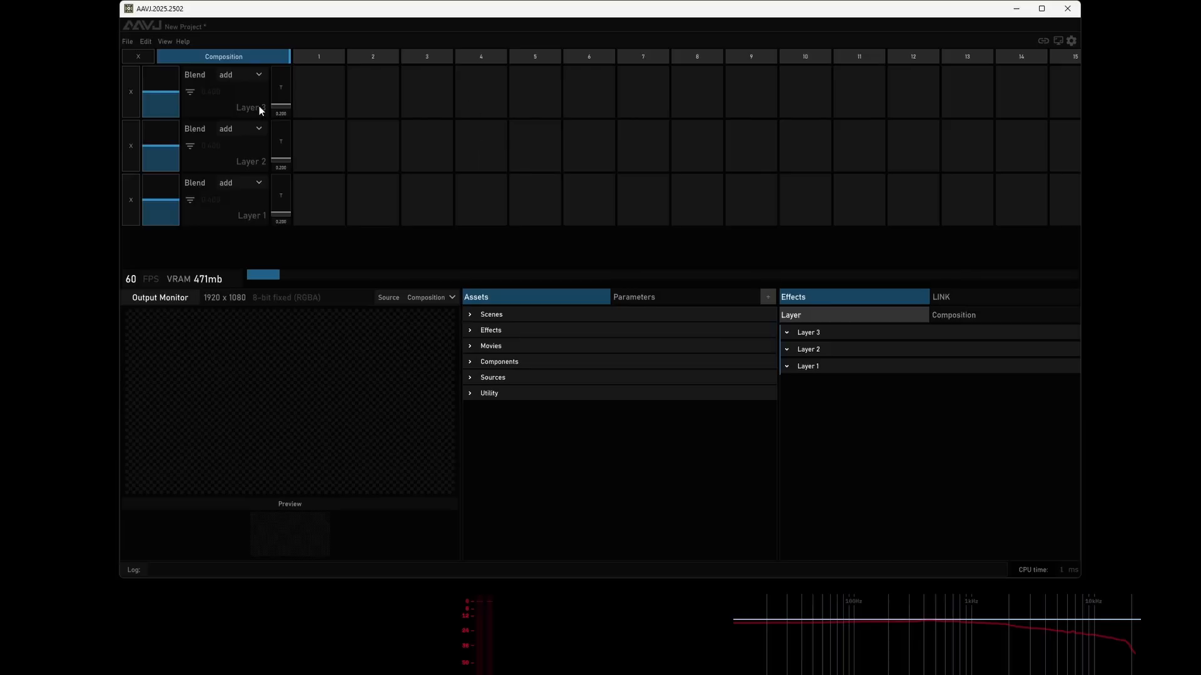
{"action": "left_click", "coordinate": [317, 90]}
{"action": "left_click", "coordinate": [329, 133]}
{"action": "left_click", "coordinate": [335, 194]}
{"action": "left_click", "coordinate": [370, 198]}
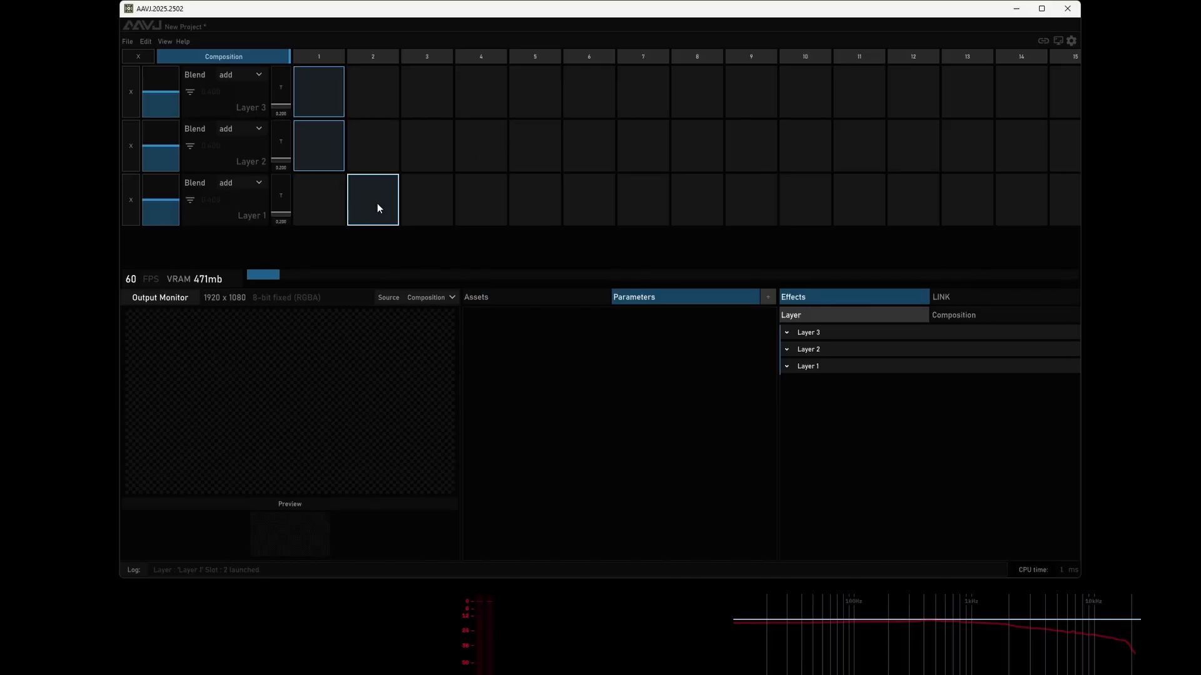
{"action": "left_click", "coordinate": [367, 150]}
{"action": "left_click", "coordinate": [370, 105]}
{"action": "left_click", "coordinate": [332, 110]}
{"action": "left_click", "coordinate": [330, 156]}
{"action": "left_click", "coordinate": [330, 213]}
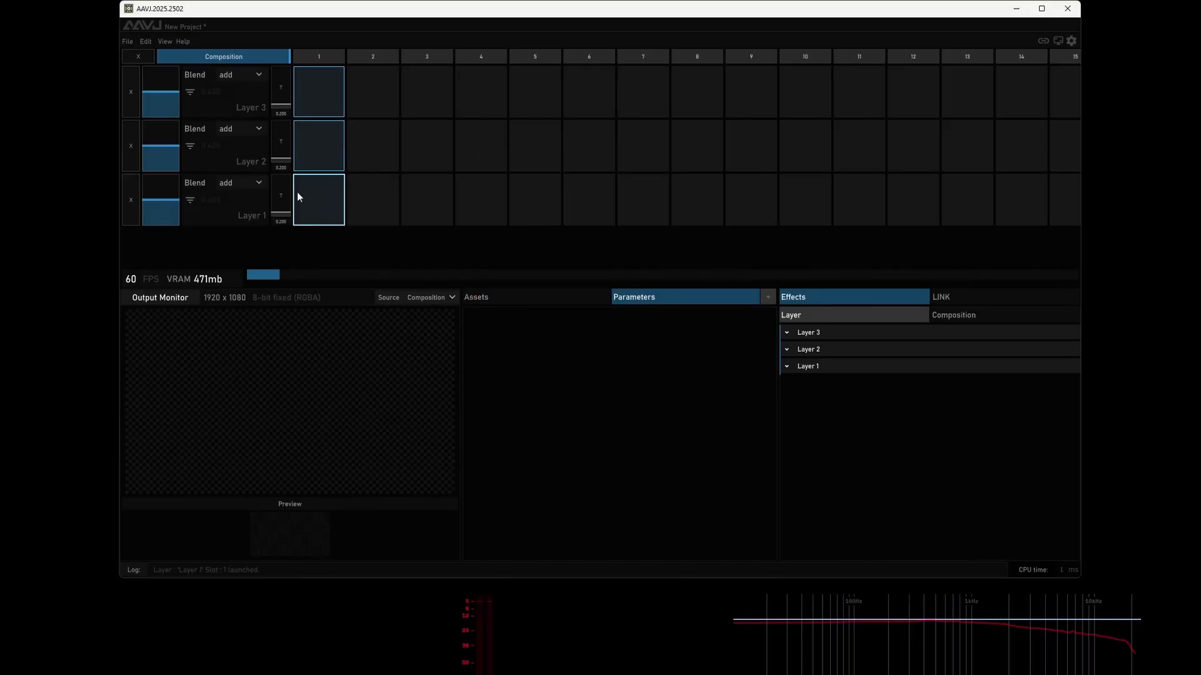
{"action": "mouse_move", "coordinate": [170, 100]}
{"action": "left_mouse_down"}
{"action": "mouse_move", "coordinate": [170, 117]}
{"action": "mouse_move", "coordinate": [172, 69]}
{"action": "mouse_move", "coordinate": [175, 96]}
{"action": "left_mouse_up"}
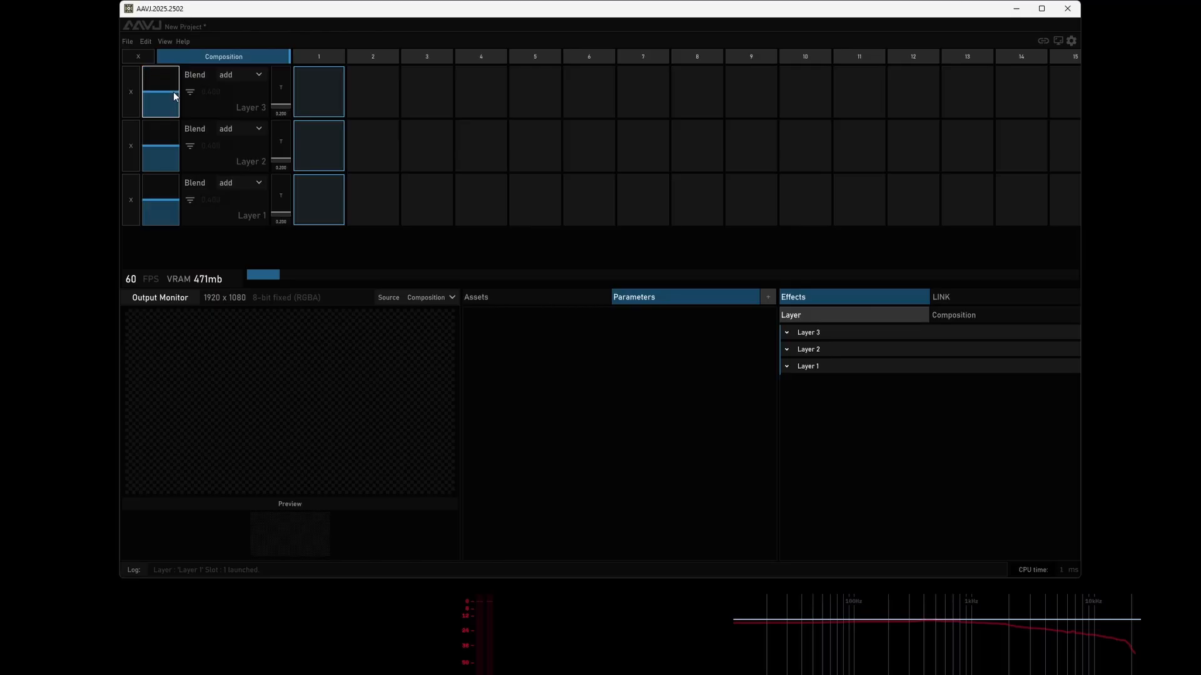
- Review the general project settings and the layer options available for Layer 1
{"action": "left_click", "coordinate": [129, 41]}
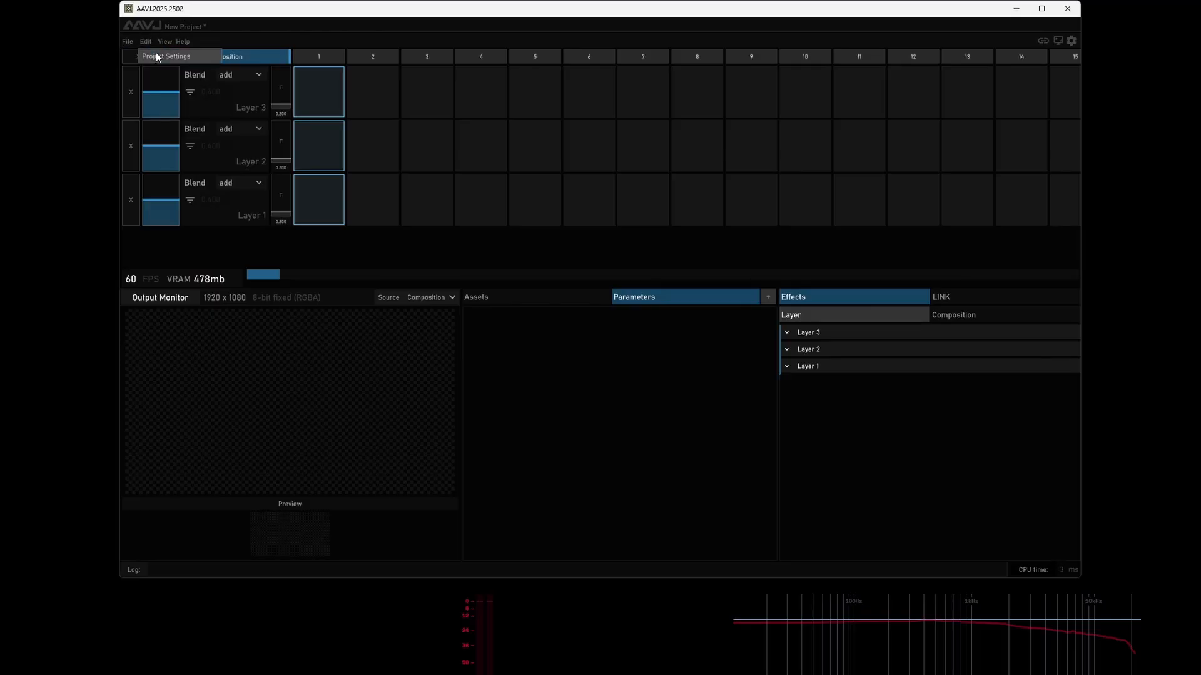
{"action": "left_click", "coordinate": [158, 56]}
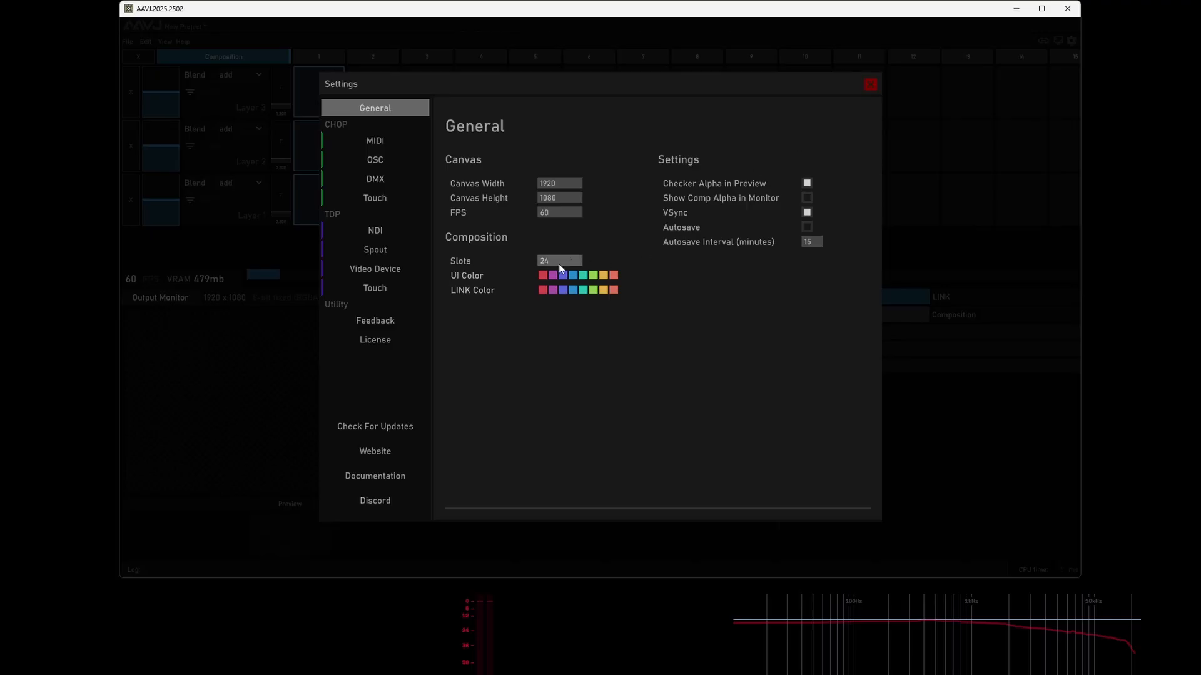
{"action": "left_click", "coordinate": [597, 250]}
{"action": "left_click", "coordinate": [870, 84]}
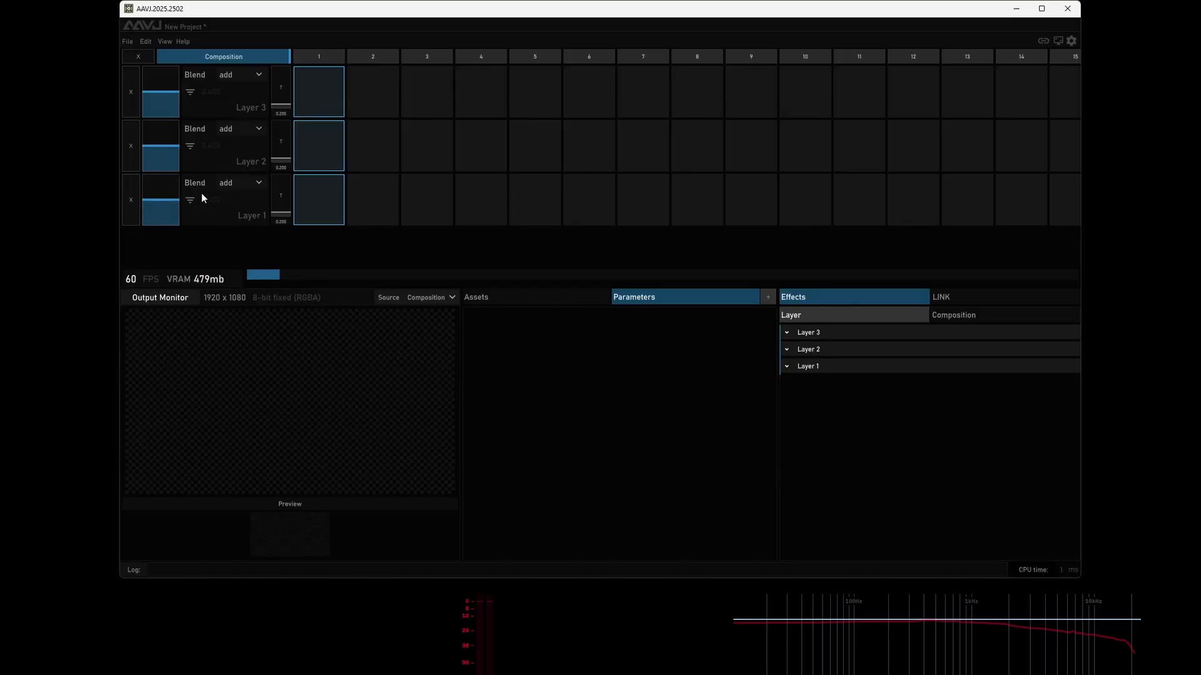
{"action": "right_click", "coordinate": [243, 218]}
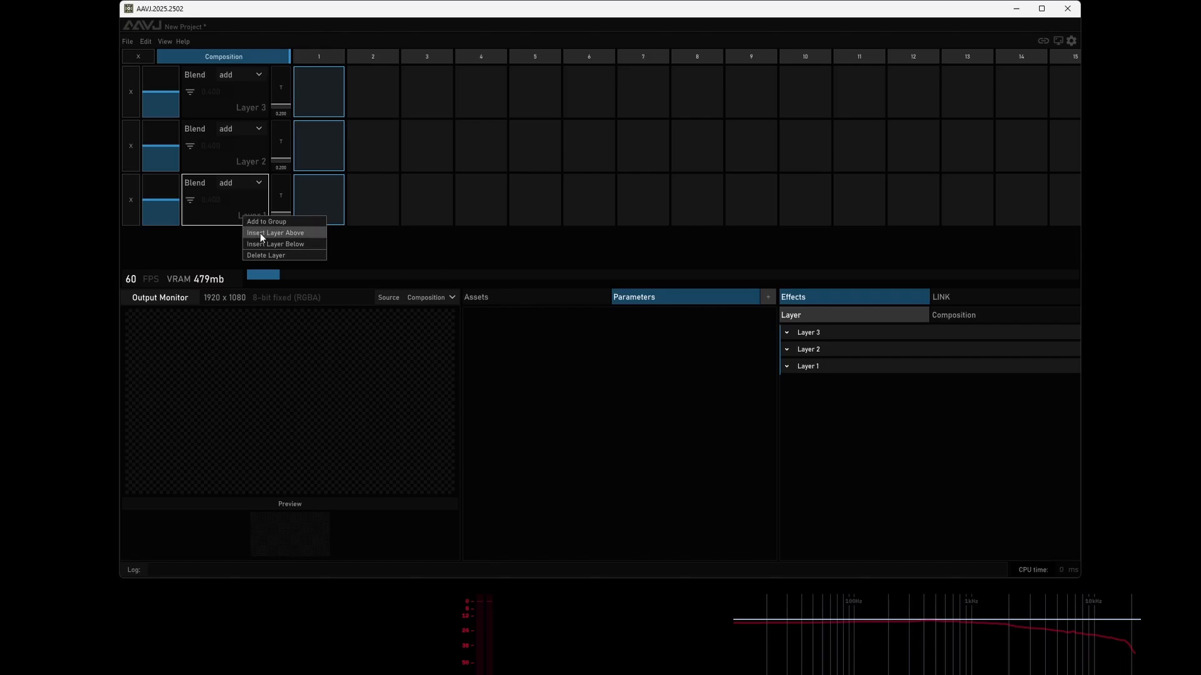
{"action": "left_click", "coordinate": [445, 244]}
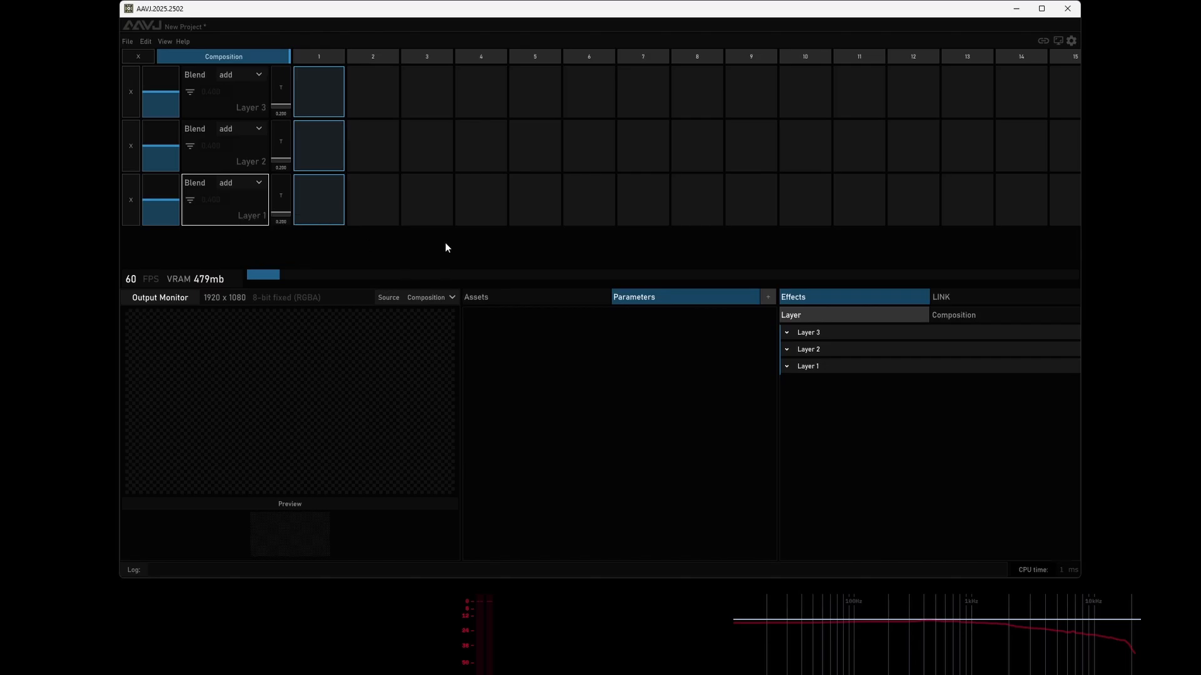
- Create a new blank network in slot 2 of Layer 3, view its default nodes, and close the network window
{"action": "right_click", "coordinate": [376, 88]}
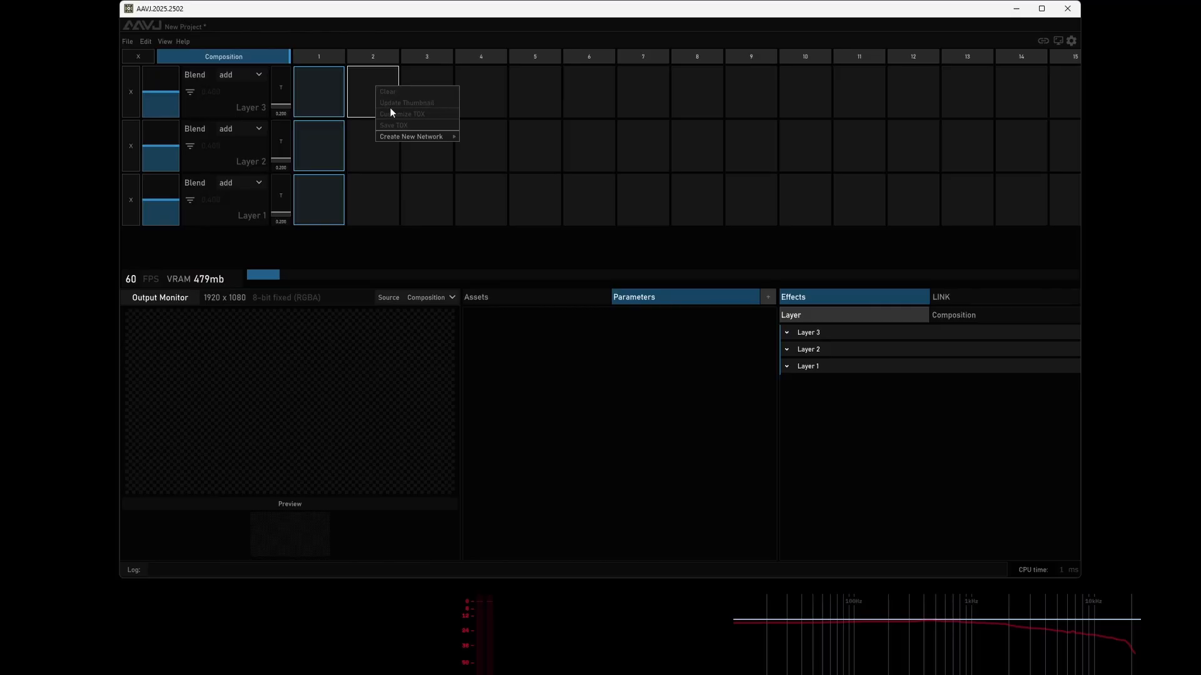
{"action": "mouse_move", "coordinate": [404, 137]}
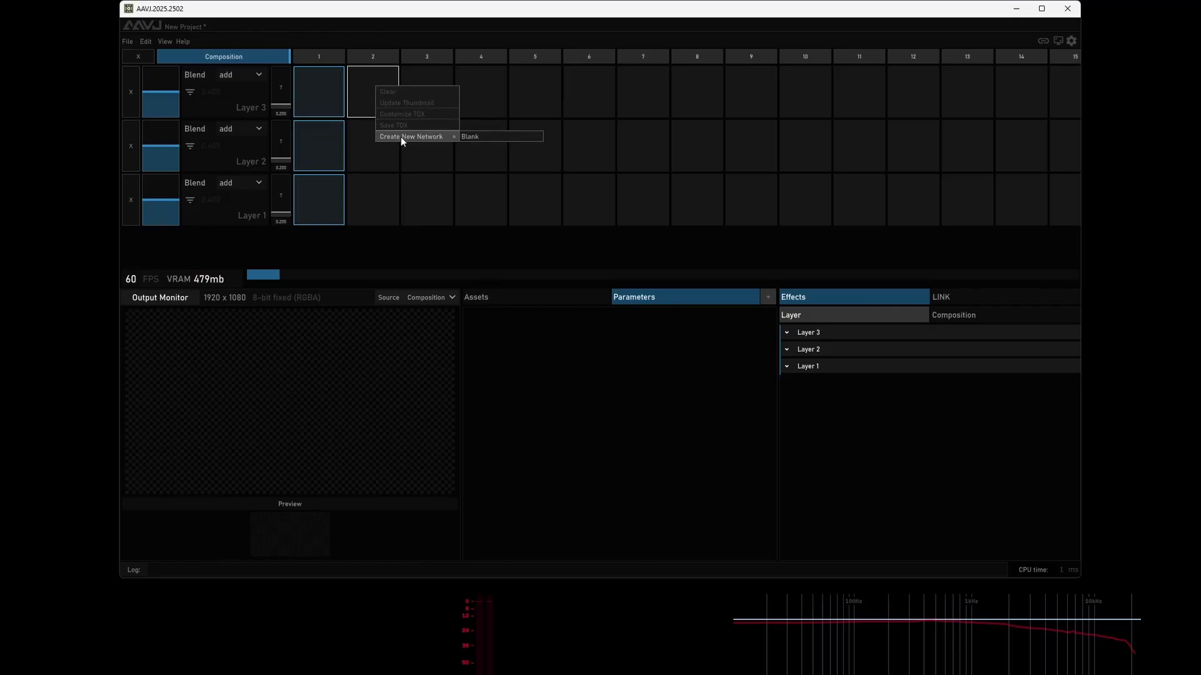
{"action": "left_click", "coordinate": [476, 136]}
{"action": "scroll", "coordinate": [448, 403], "scroll_direction": "up", "scroll_amount": 3}
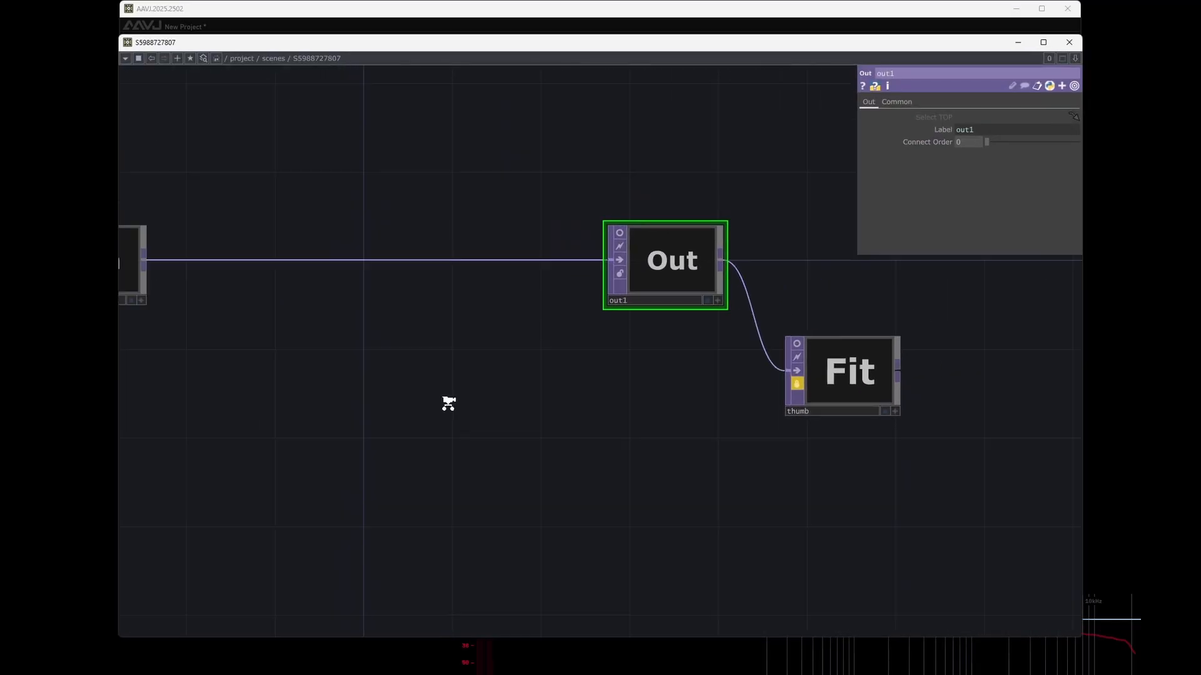
{"action": "scroll", "coordinate": [448, 404], "scroll_direction": "down", "scroll_amount": 5}
{"action": "left_click_drag", "start_coordinate": [429, 426], "coordinate": [518, 422]}
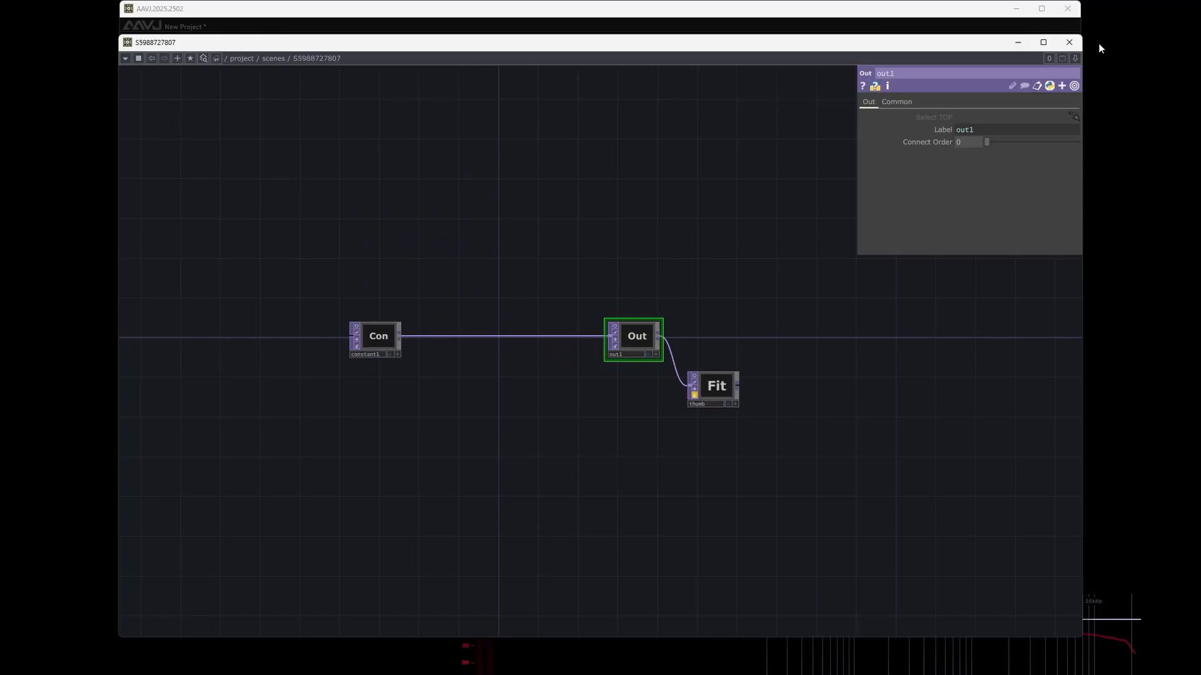
{"action": "left_click", "coordinate": [1070, 43]}
- Look at the TOX customization editor for the network in Layer 3's slot 2, then close it
{"action": "right_click", "coordinate": [378, 95]}
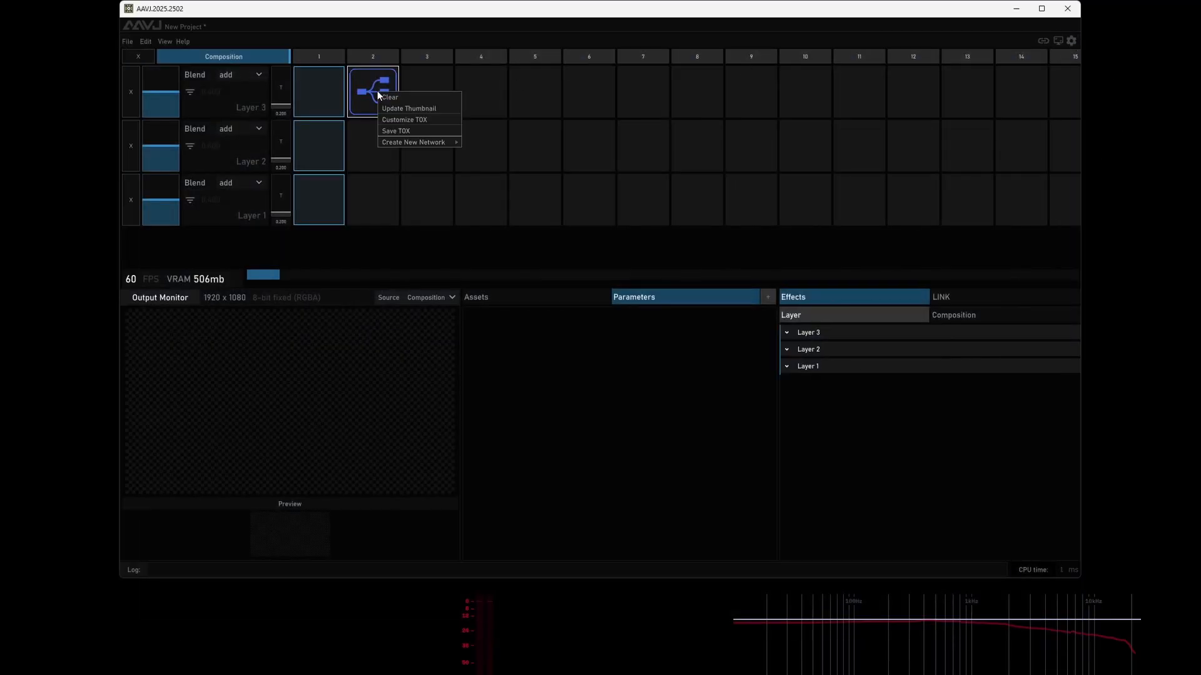
{"action": "left_click", "coordinate": [402, 119]}
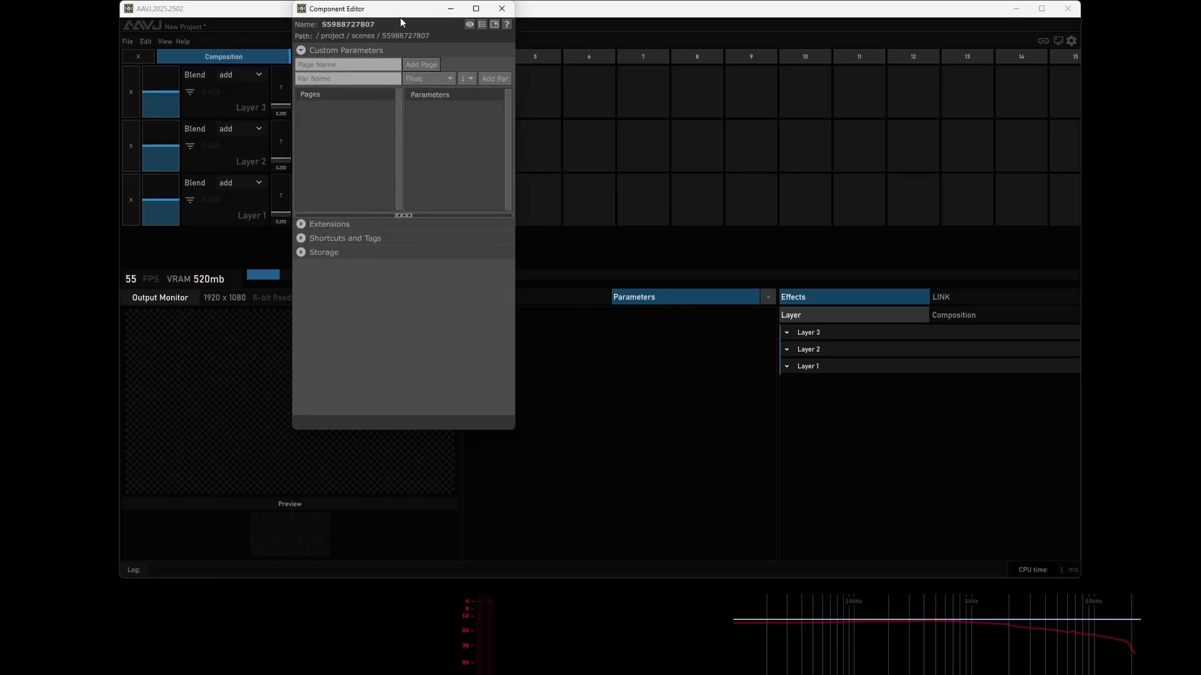
{"action": "left_click_drag", "start_coordinate": [402, 23], "coordinate": [558, 122]}
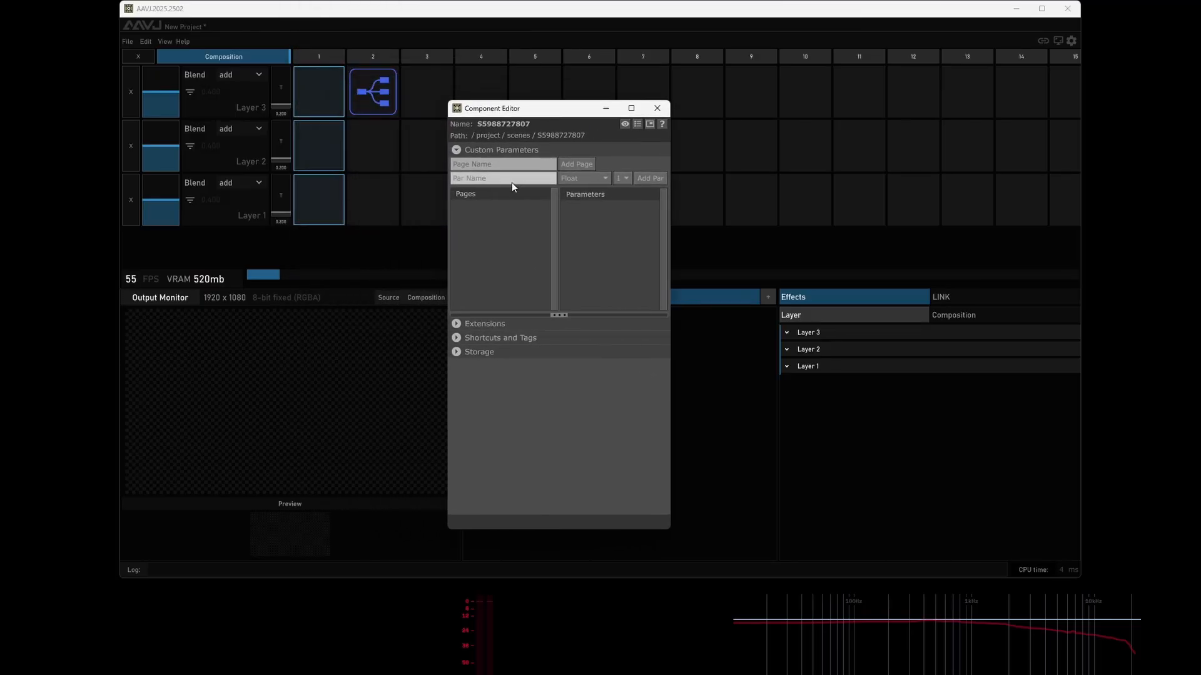
{"action": "left_click", "coordinate": [657, 109]}
- Launch Layer 3's slot 2, view its network again, and return the layer to the empty slot 1
{"action": "left_click", "coordinate": [371, 88]}
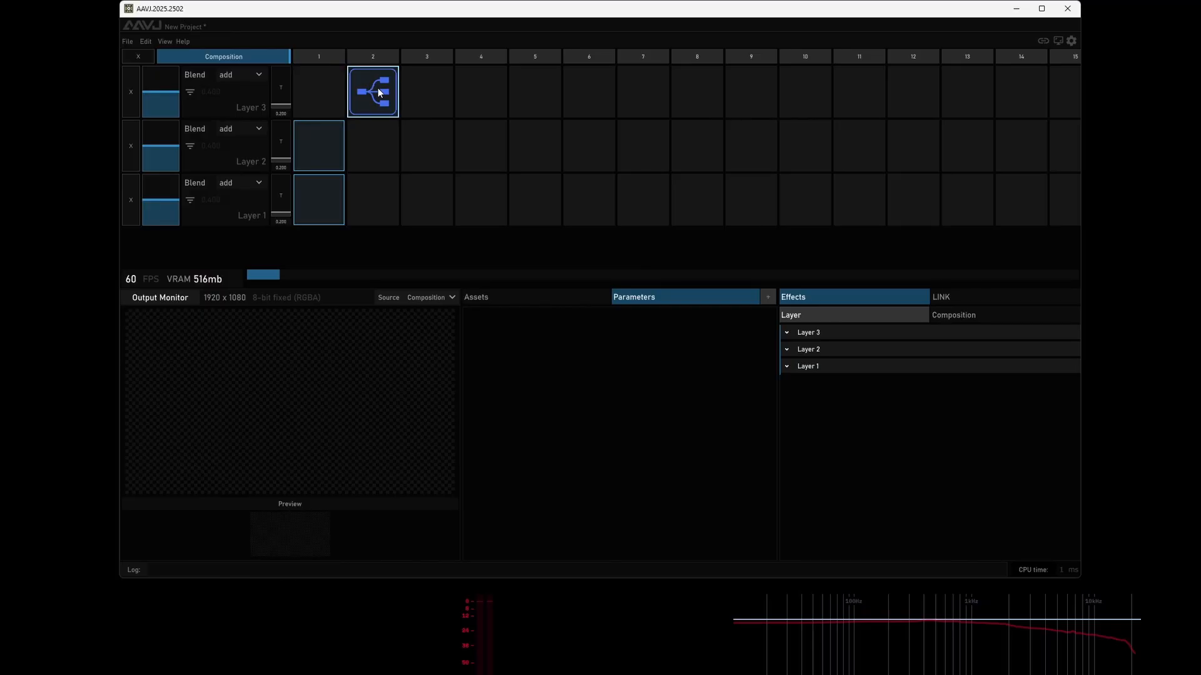
{"action": "double_click", "coordinate": [378, 92]}
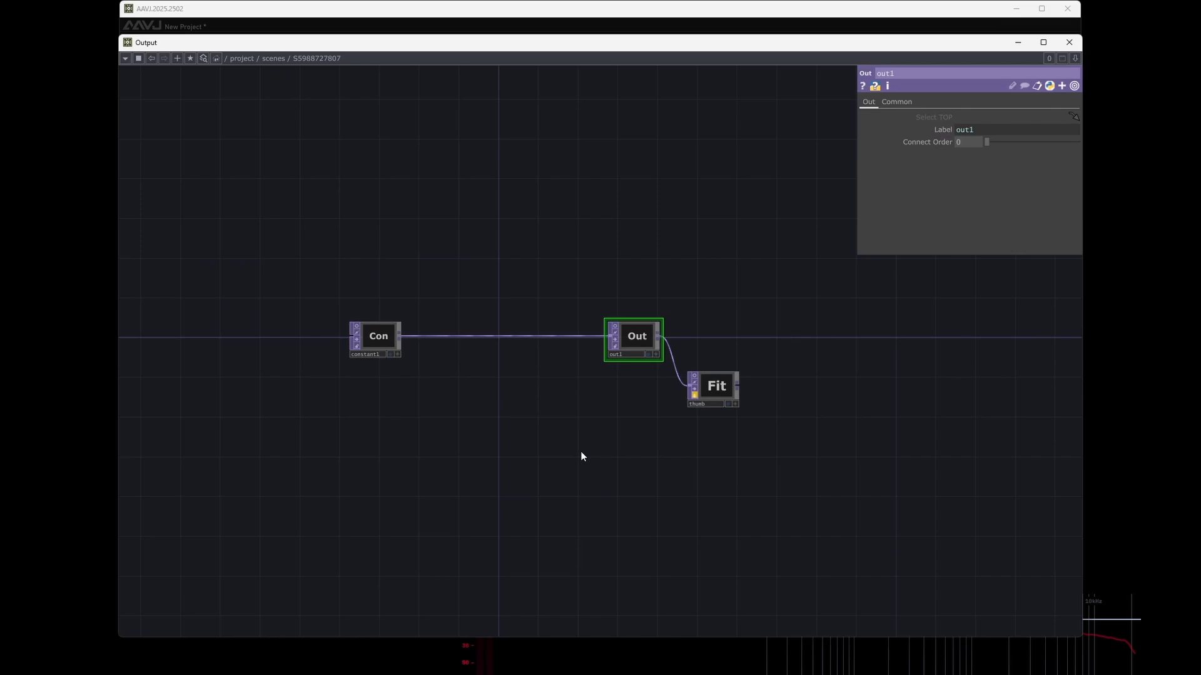
{"action": "scroll", "coordinate": [562, 415], "scroll_direction": "down", "scroll_amount": 5}
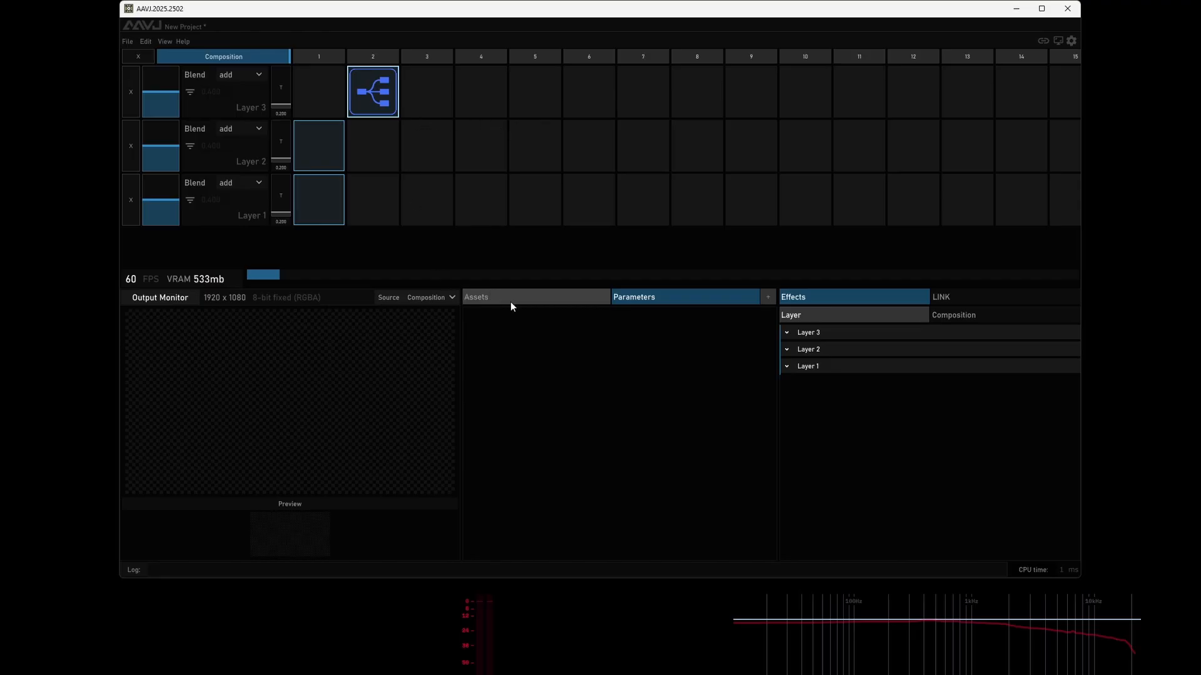
{"action": "left_click", "coordinate": [339, 90]}
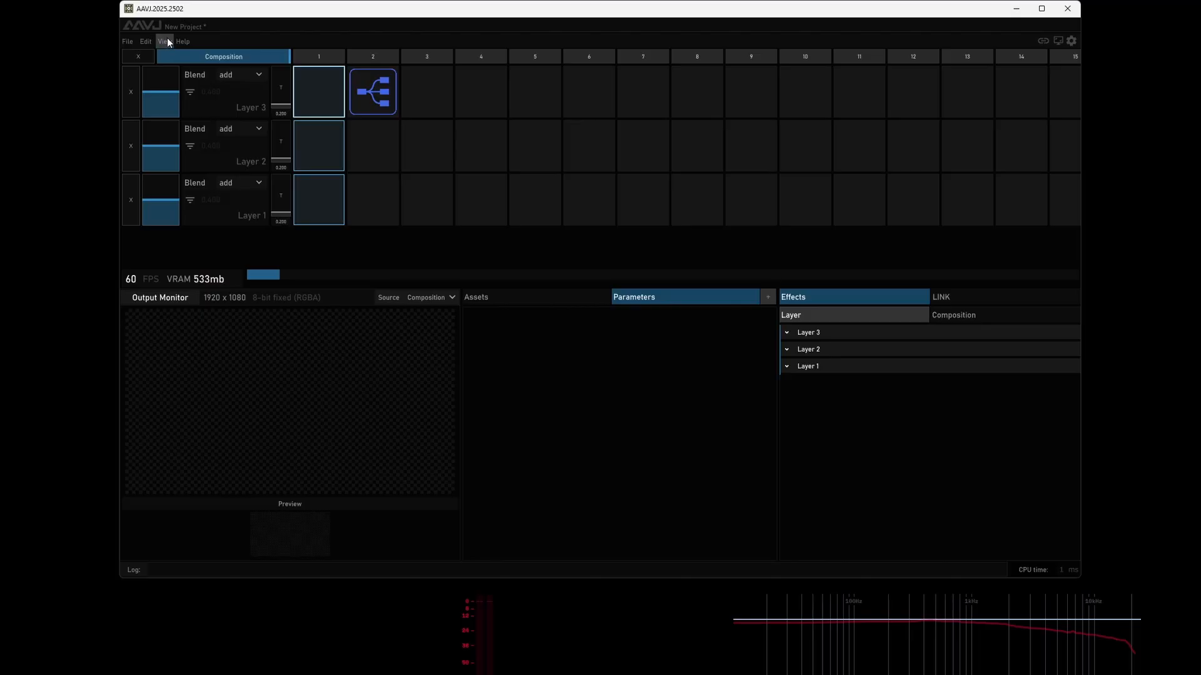
- Reposition and enlarge the AAVJ window so more slot columns fit in it
{"action": "left_click_drag", "start_coordinate": [197, 15], "coordinate": [139, 14]}
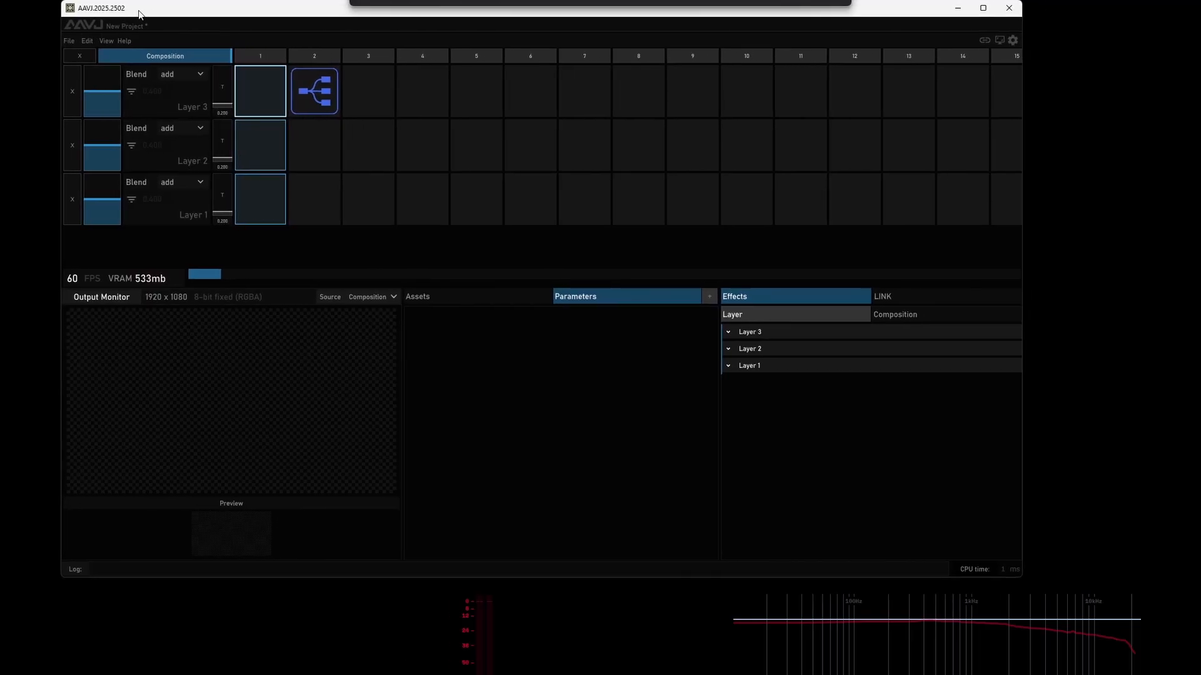
{"action": "left_click_drag", "start_coordinate": [1021, 577], "coordinate": [1139, 589]}
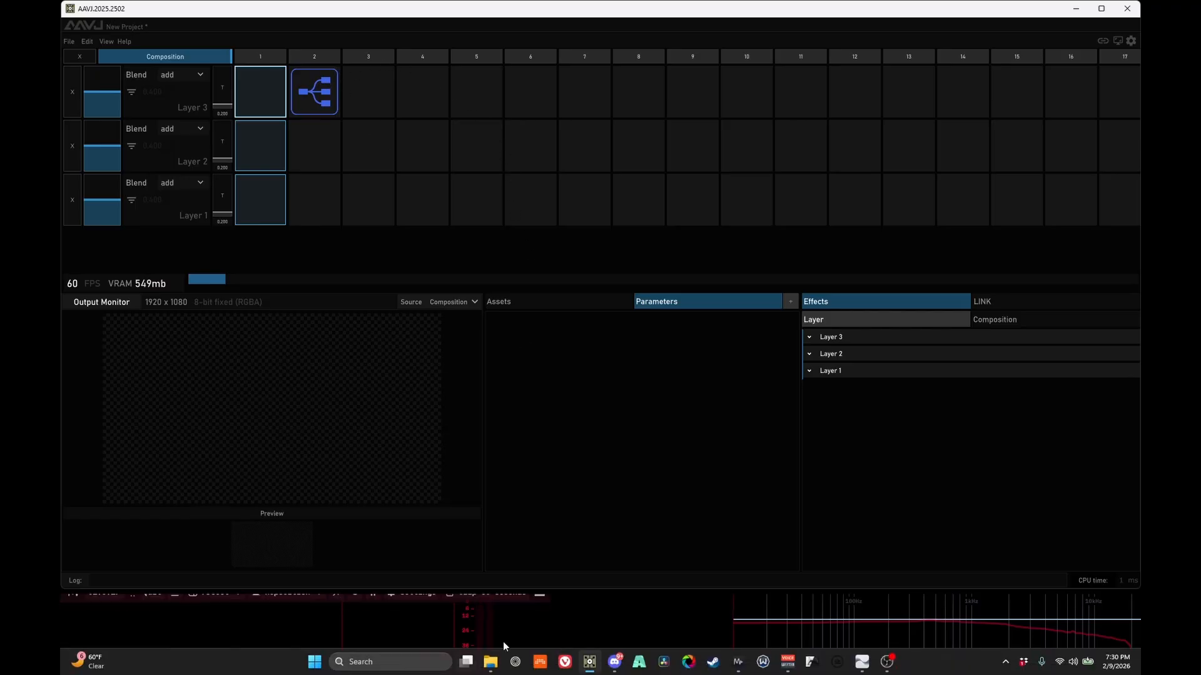
- Switch to File Explorer, open the FluidsT3DMeshing project from Videos/NewTox/2026/Q1 in TouchDesigner, and reduce its window height
{"action": "left_click", "coordinate": [490, 662]}
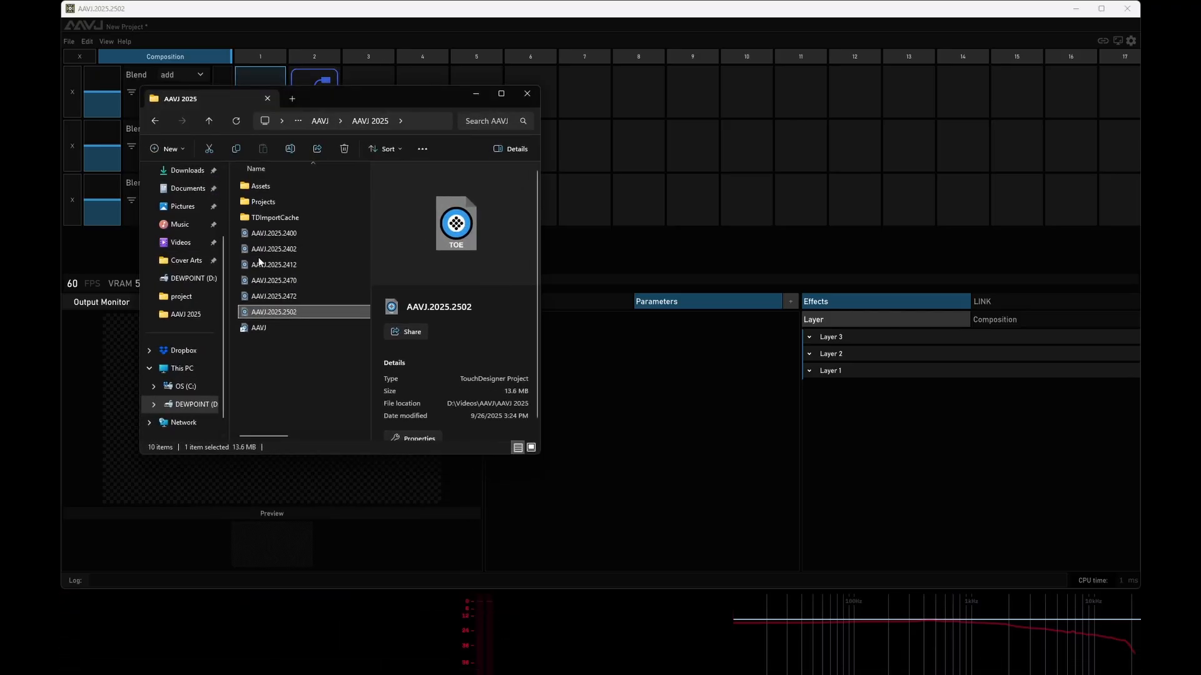
{"action": "left_click", "coordinate": [320, 120]}
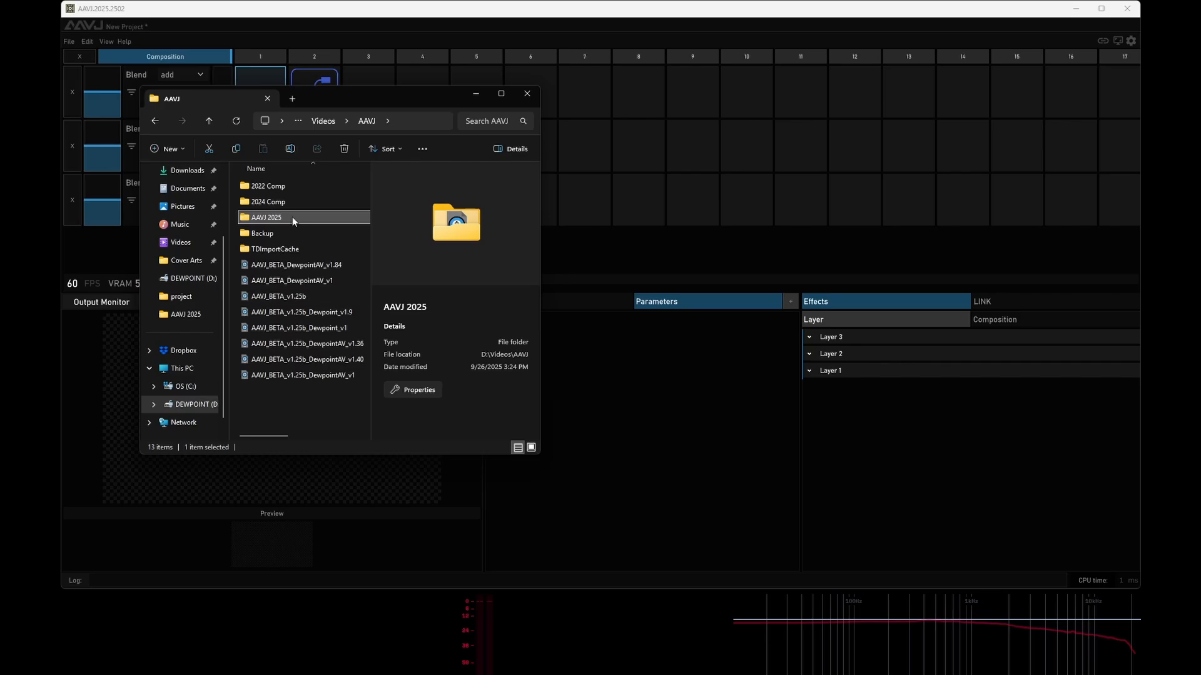
{"action": "left_click", "coordinate": [320, 120]}
{"action": "scroll", "coordinate": [322, 282], "scroll_direction": "down", "scroll_amount": 10}
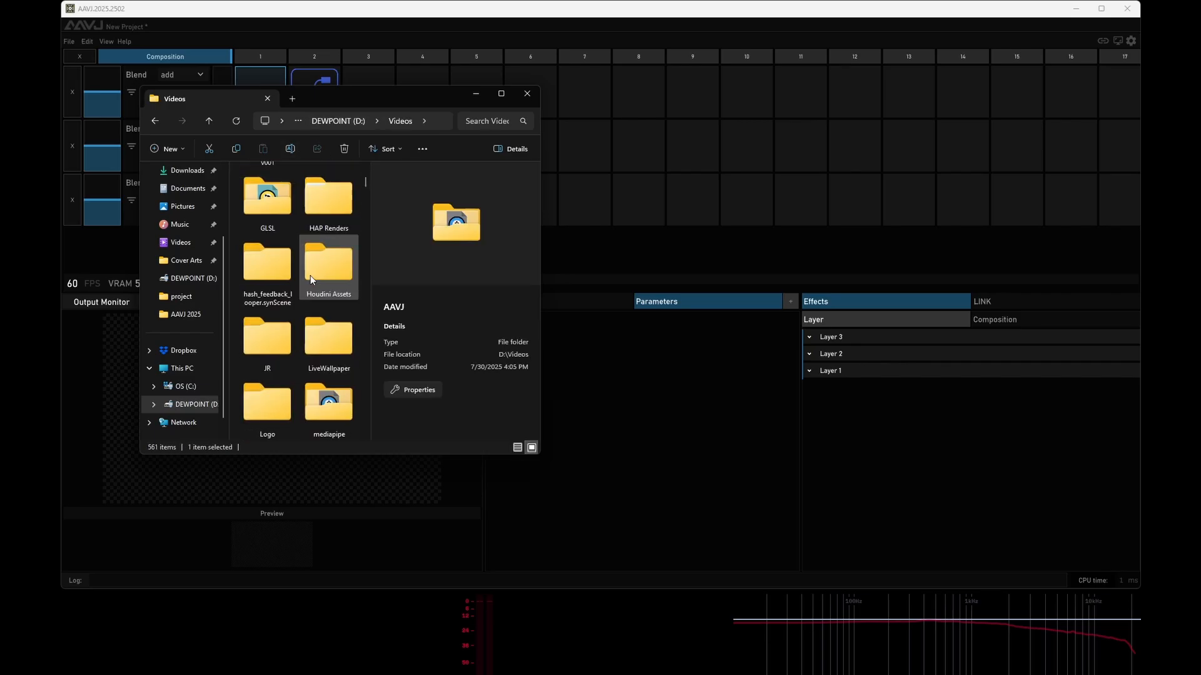
{"action": "scroll", "coordinate": [325, 348], "scroll_direction": "down", "scroll_amount": 2}
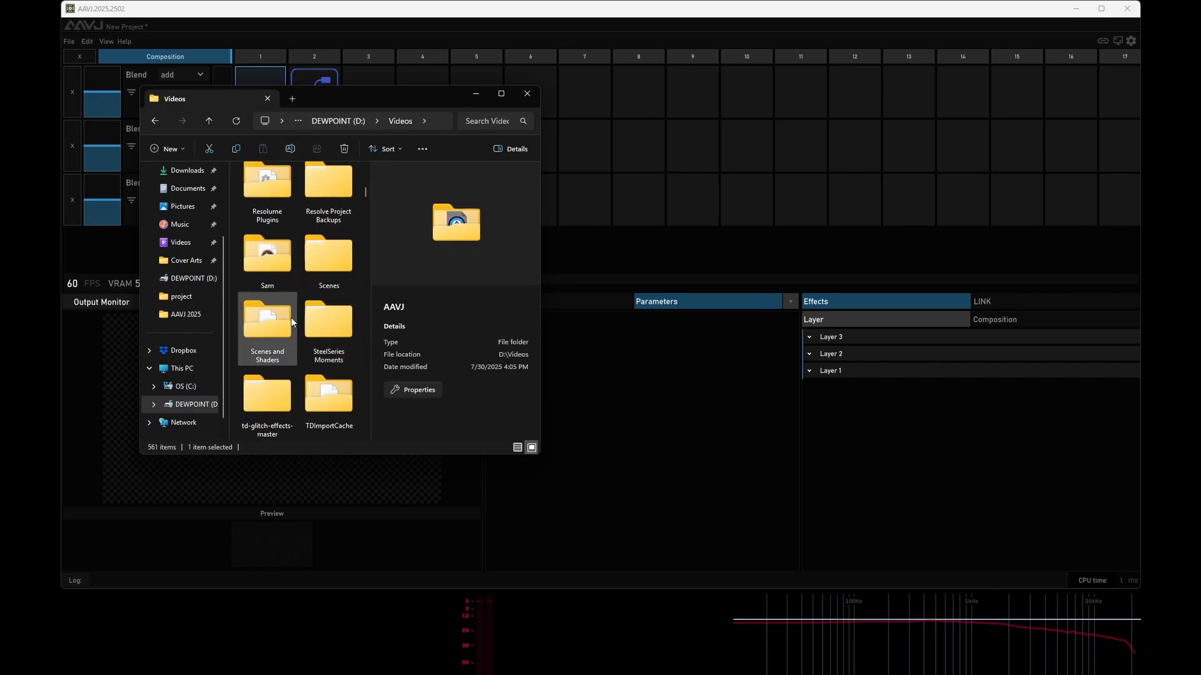
{"action": "scroll", "coordinate": [275, 350], "scroll_direction": "up", "scroll_amount": 5}
{"action": "double_click", "coordinate": [320, 203]}
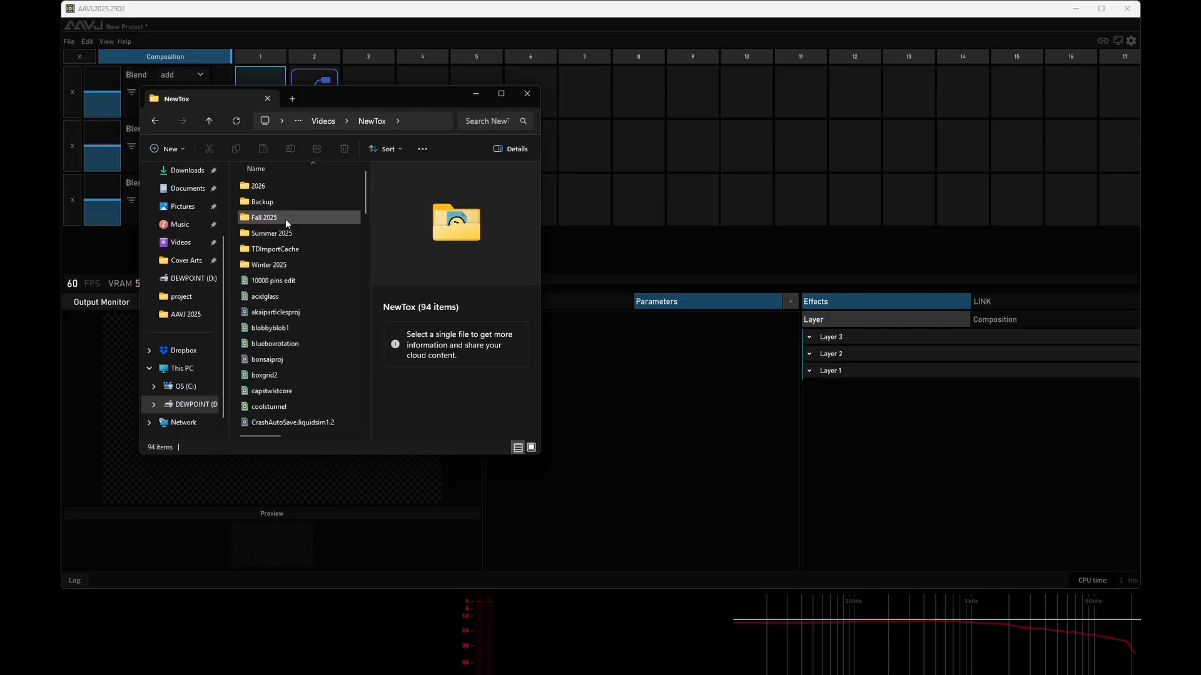
{"action": "double_click", "coordinate": [269, 188]}
{"action": "double_click", "coordinate": [268, 188]}
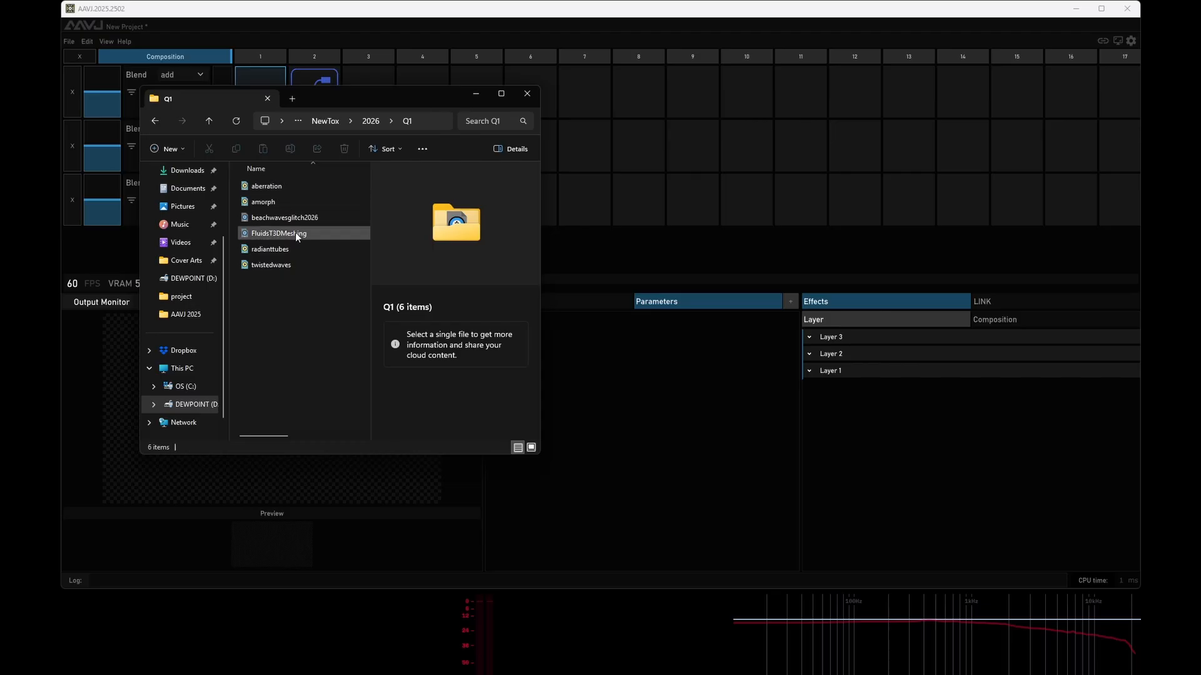
{"action": "double_click", "coordinate": [303, 234]}
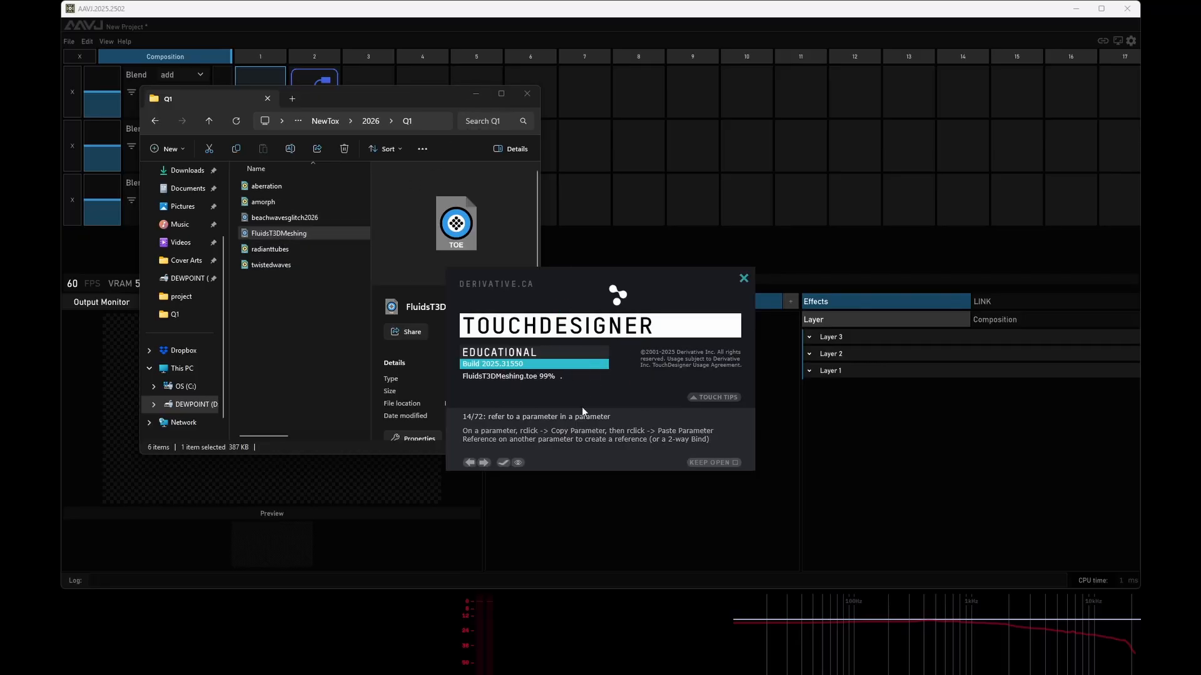
{"action": "left_click", "coordinate": [483, 95]}
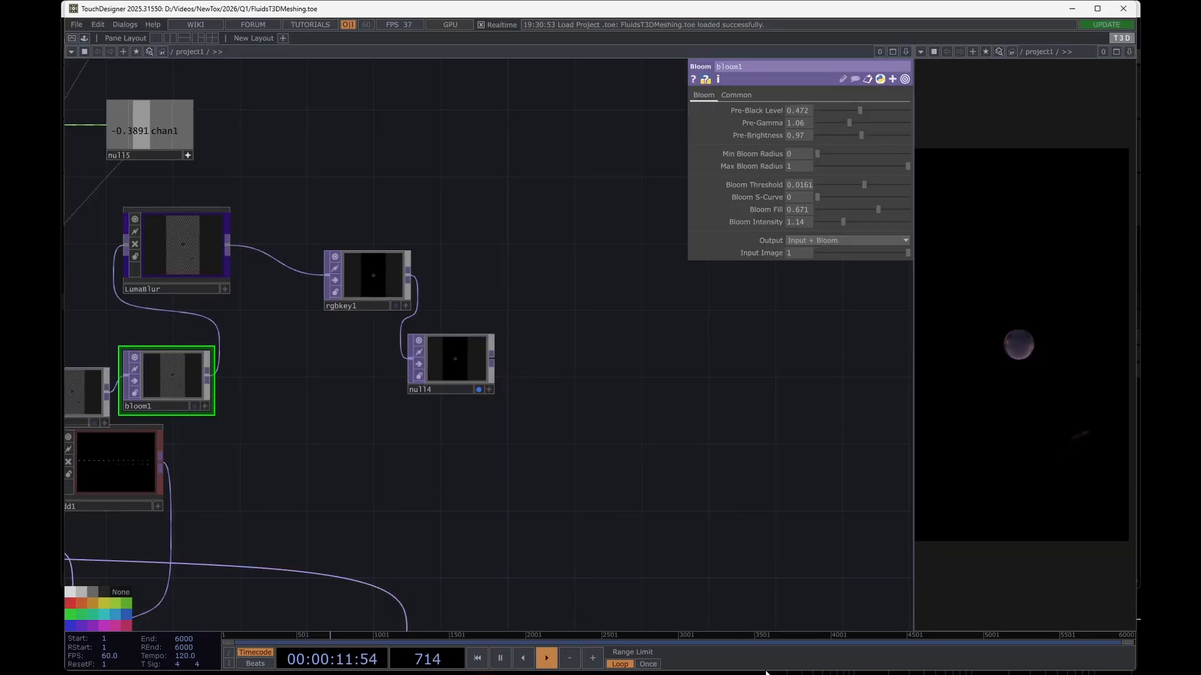
{"action": "left_click_drag", "start_coordinate": [785, 672], "coordinate": [785, 594]}
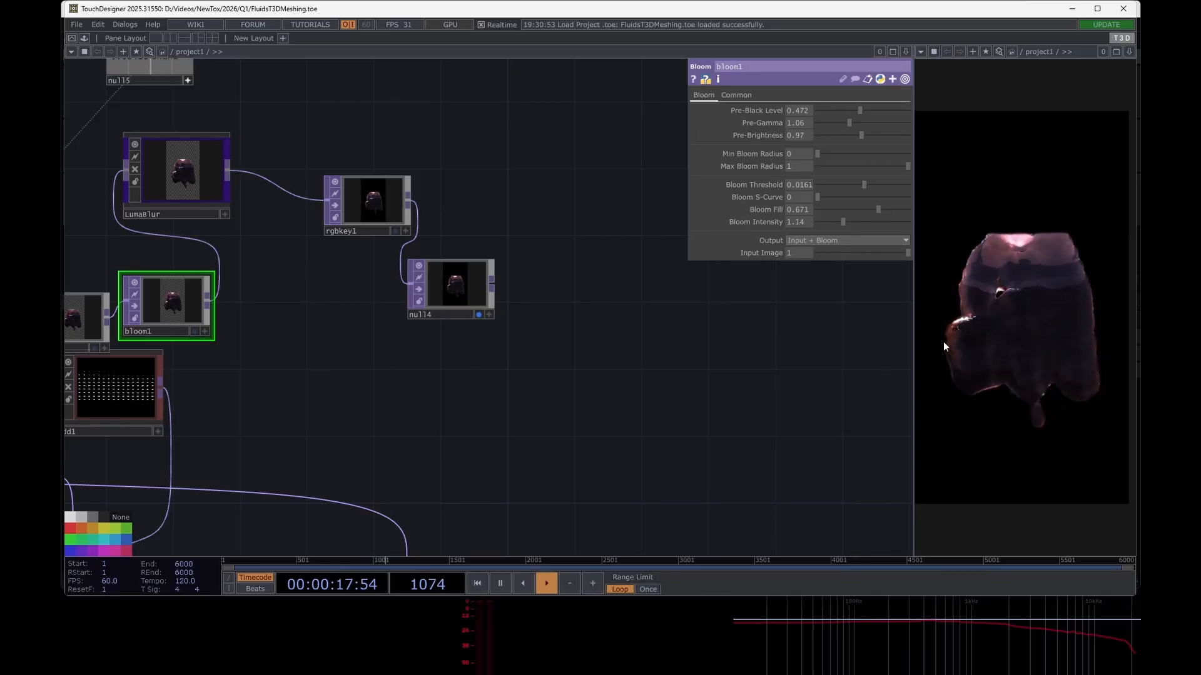
- Examine the FluidsT3DMeshing network from the null4 output back through the render operators to the fluid solver
{"action": "left_click_drag", "start_coordinate": [447, 365], "coordinate": [351, 379]}
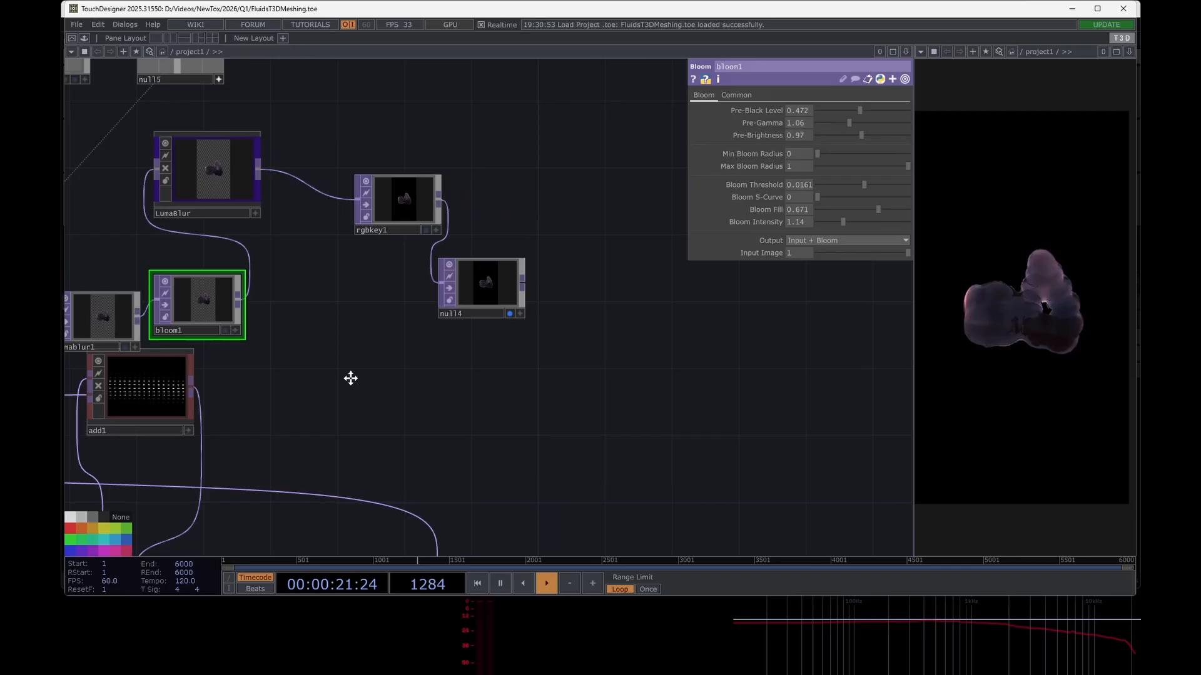
{"action": "left_click", "coordinate": [489, 282]}
{"action": "left_click_drag", "start_coordinate": [490, 371], "coordinate": [603, 388]}
{"action": "scroll", "coordinate": [604, 388], "scroll_direction": "down", "scroll_amount": 5}
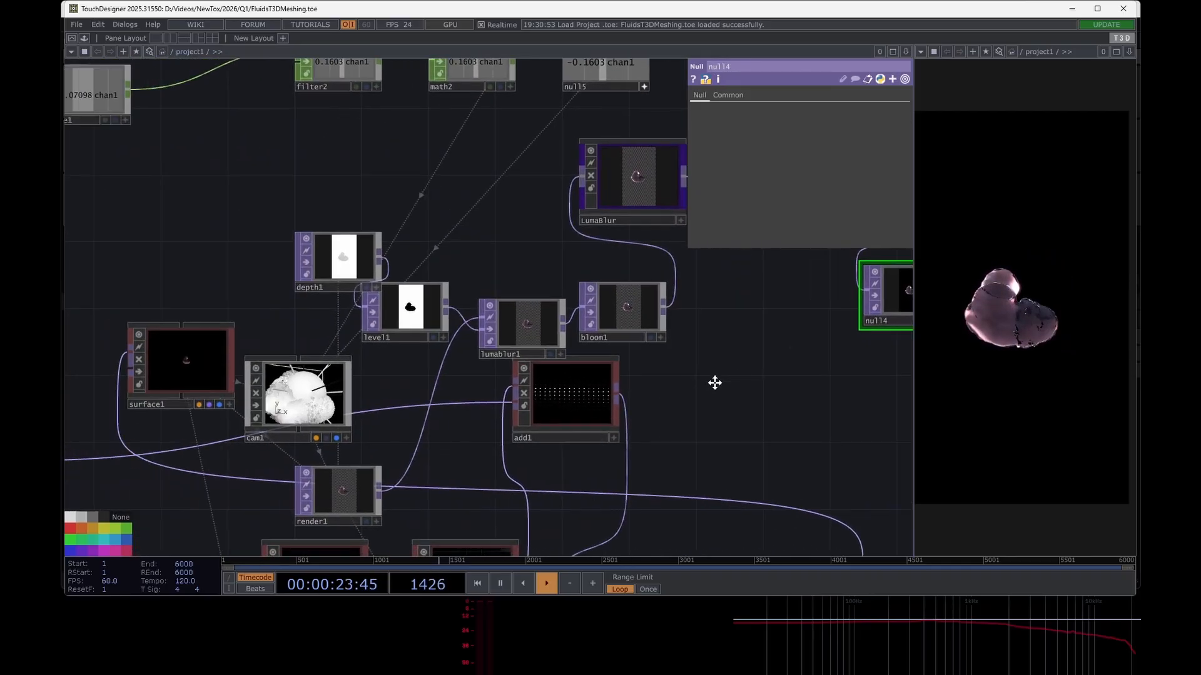
{"action": "scroll", "coordinate": [338, 217], "scroll_direction": "up", "scroll_amount": 2}
{"action": "scroll", "coordinate": [338, 217], "scroll_direction": "down", "scroll_amount": 3}
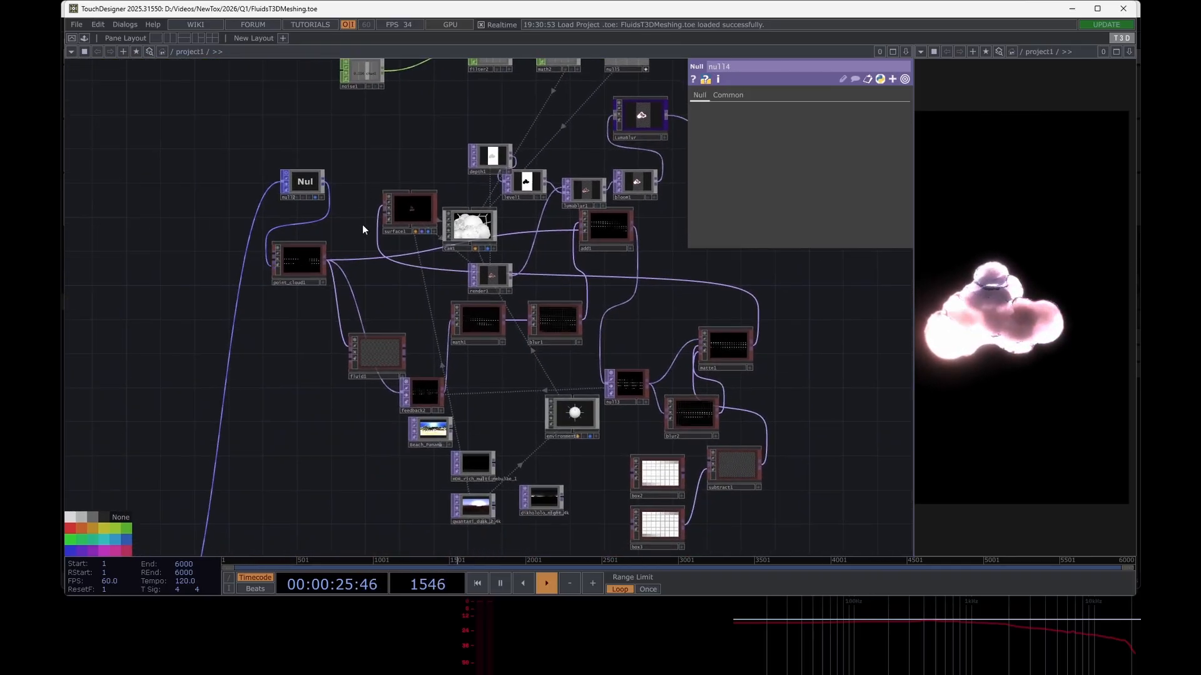
{"action": "scroll", "coordinate": [500, 260], "scroll_direction": "up", "scroll_amount": 3}
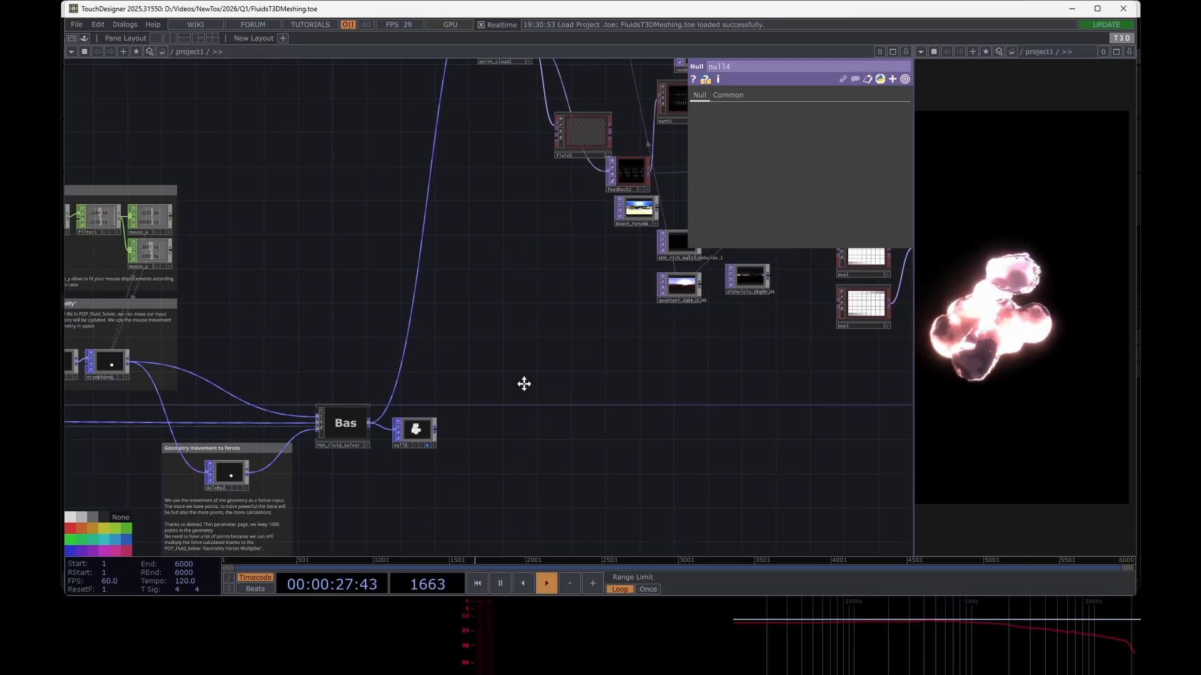
{"action": "scroll", "coordinate": [523, 384], "scroll_direction": "up", "scroll_amount": 2}
{"action": "scroll", "coordinate": [592, 343], "scroll_direction": "down", "scroll_amount": 2}
{"action": "scroll", "coordinate": [391, 466], "scroll_direction": "down", "scroll_amount": 3}
{"action": "scroll", "coordinate": [436, 381], "scroll_direction": "up", "scroll_amount": 3}
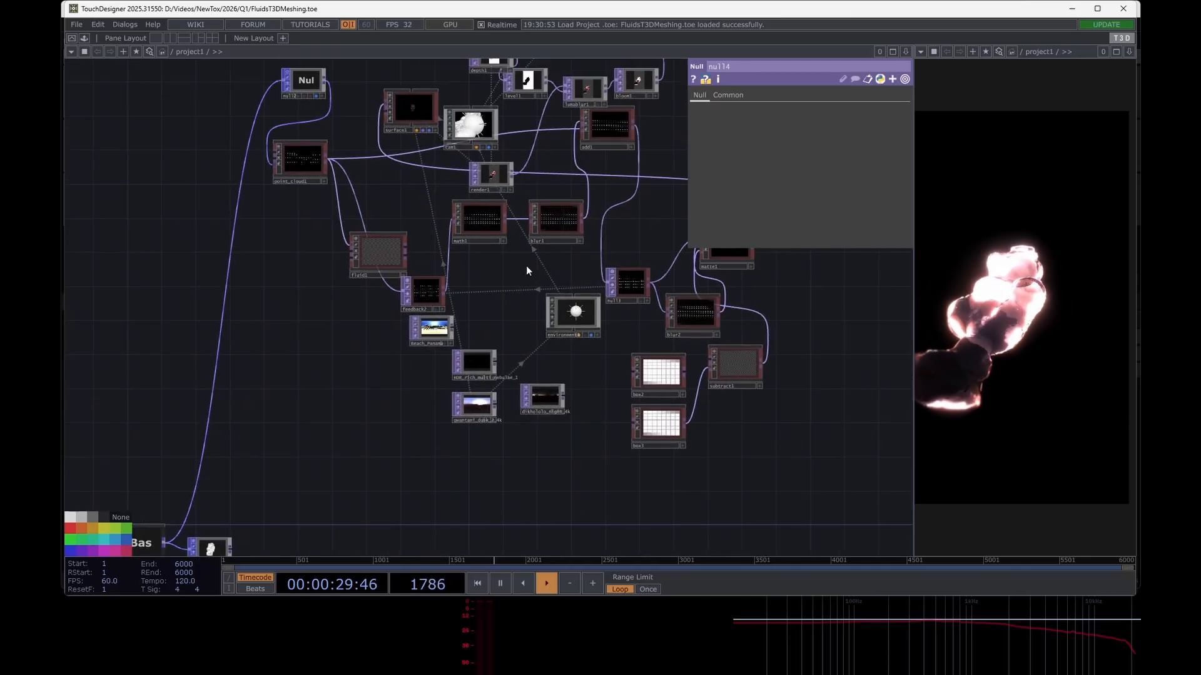
- Set the resolution of the render1 operator to 1920 x 1080
{"action": "left_click_drag", "start_coordinate": [528, 268], "coordinate": [453, 368]}
{"action": "left_click", "coordinate": [416, 275]}
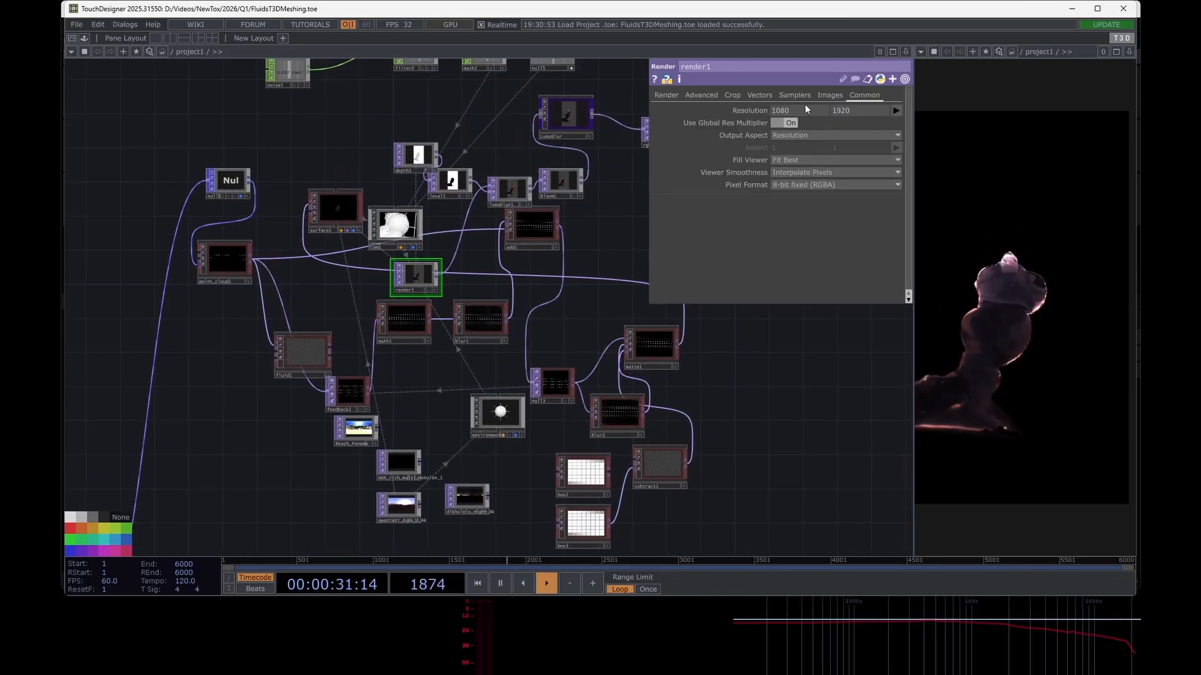
{"action": "left_click", "coordinate": [895, 111]}
{"action": "left_click", "coordinate": [922, 178]}
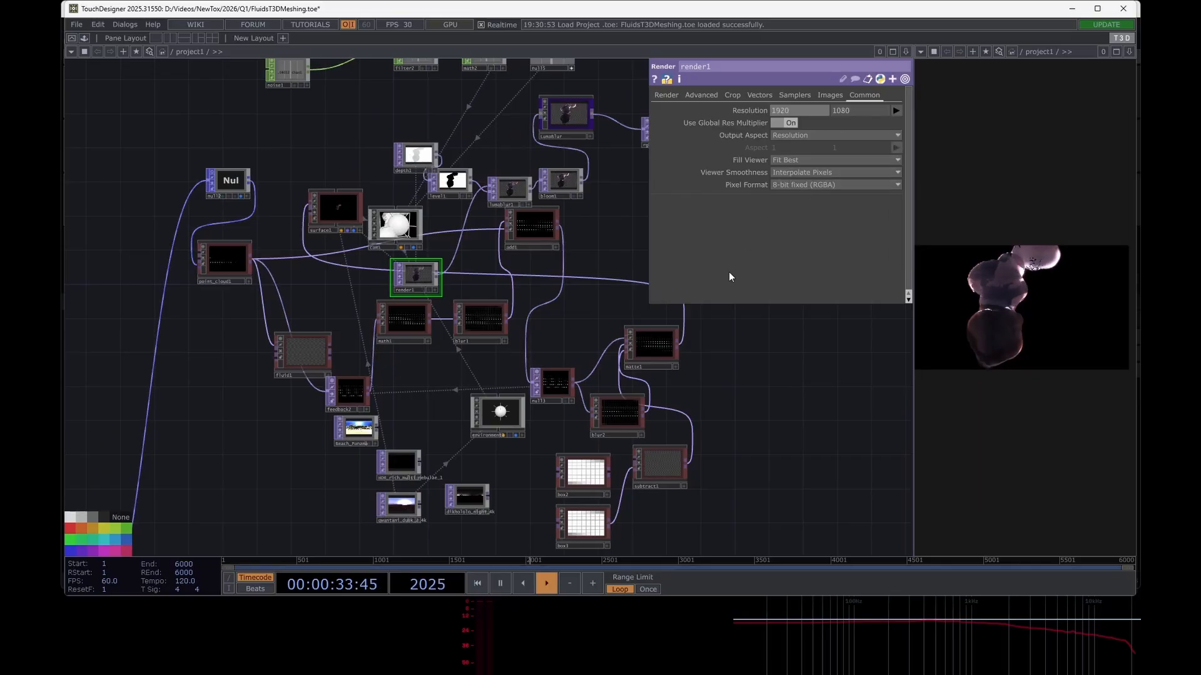
- Add an Out TOP connected to the output of null4 and place it beside that operator
{"action": "left_click_drag", "start_coordinate": [601, 231], "coordinate": [393, 257]}
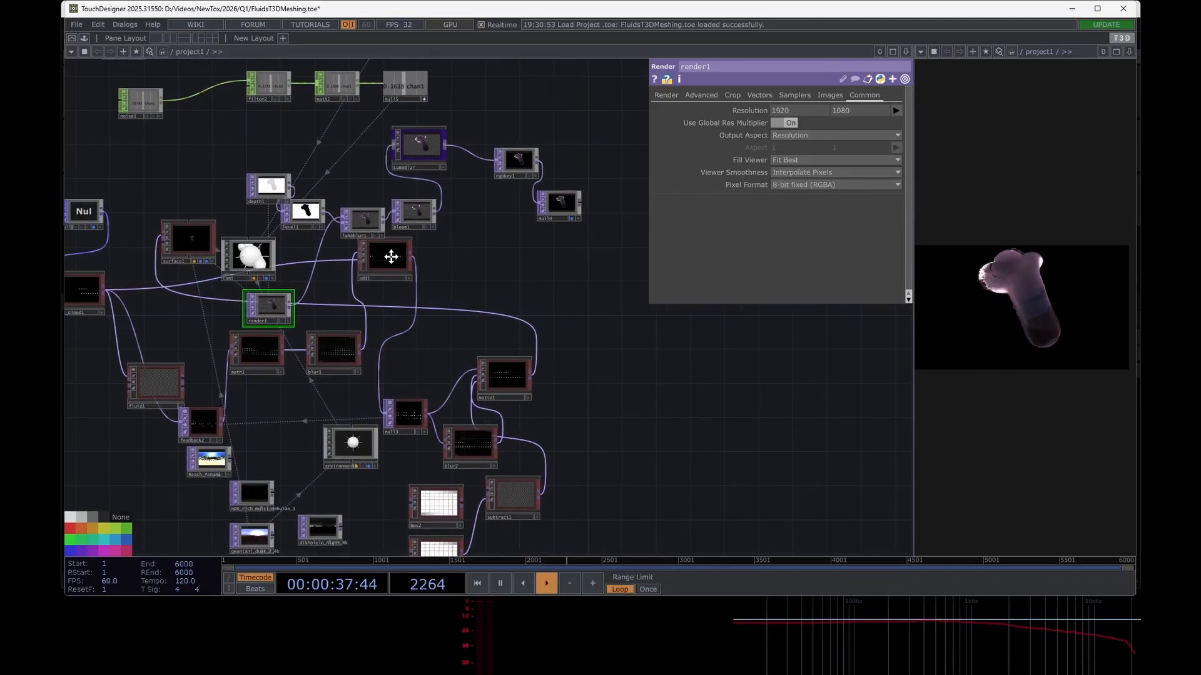
{"action": "left_click", "coordinate": [483, 209]}
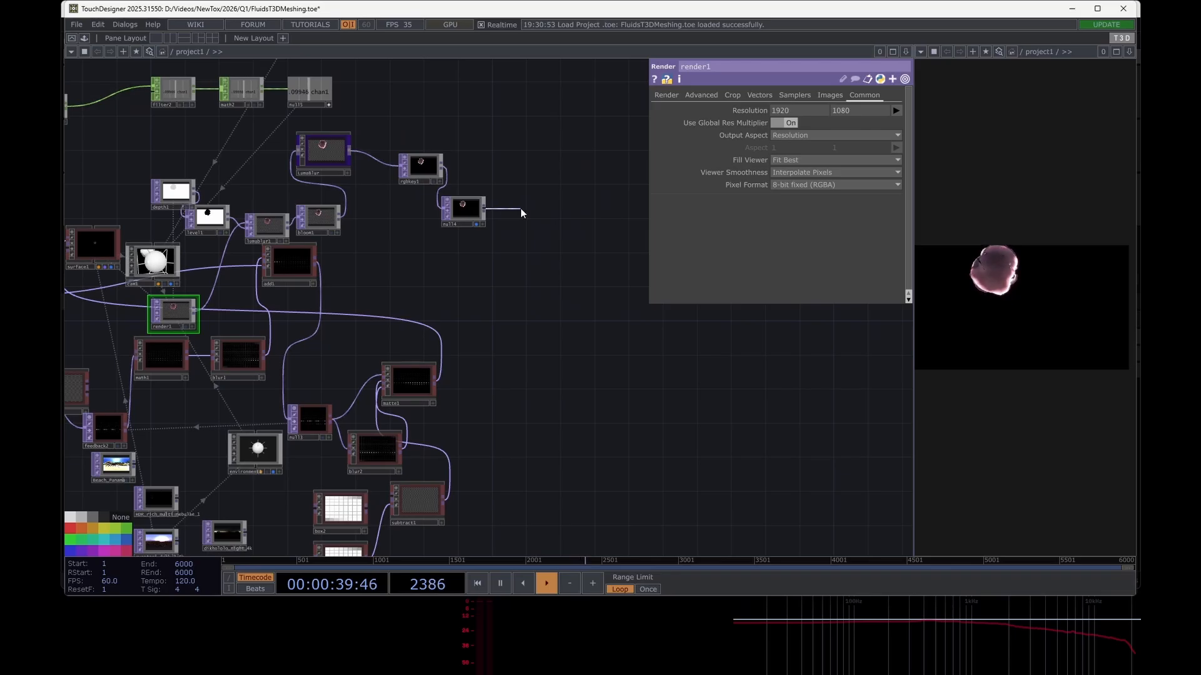
{"action": "left_click", "coordinate": [521, 211]}
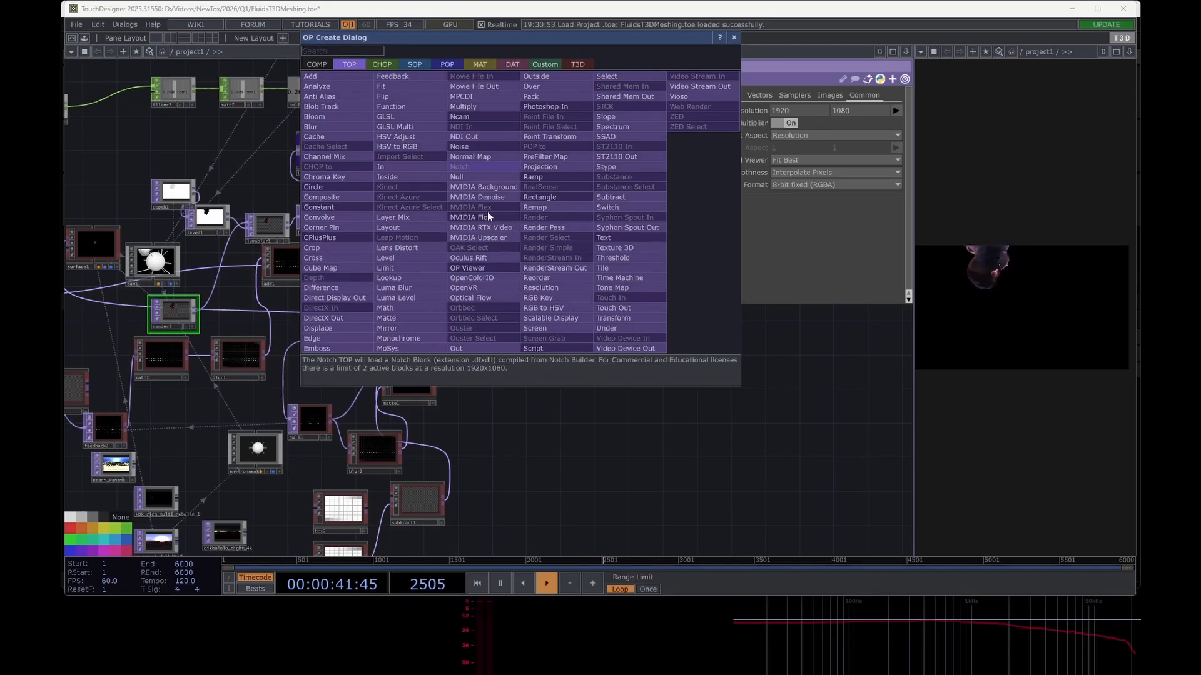
{"action": "left_click", "coordinate": [462, 348]}
{"action": "left_click", "coordinate": [524, 199]}
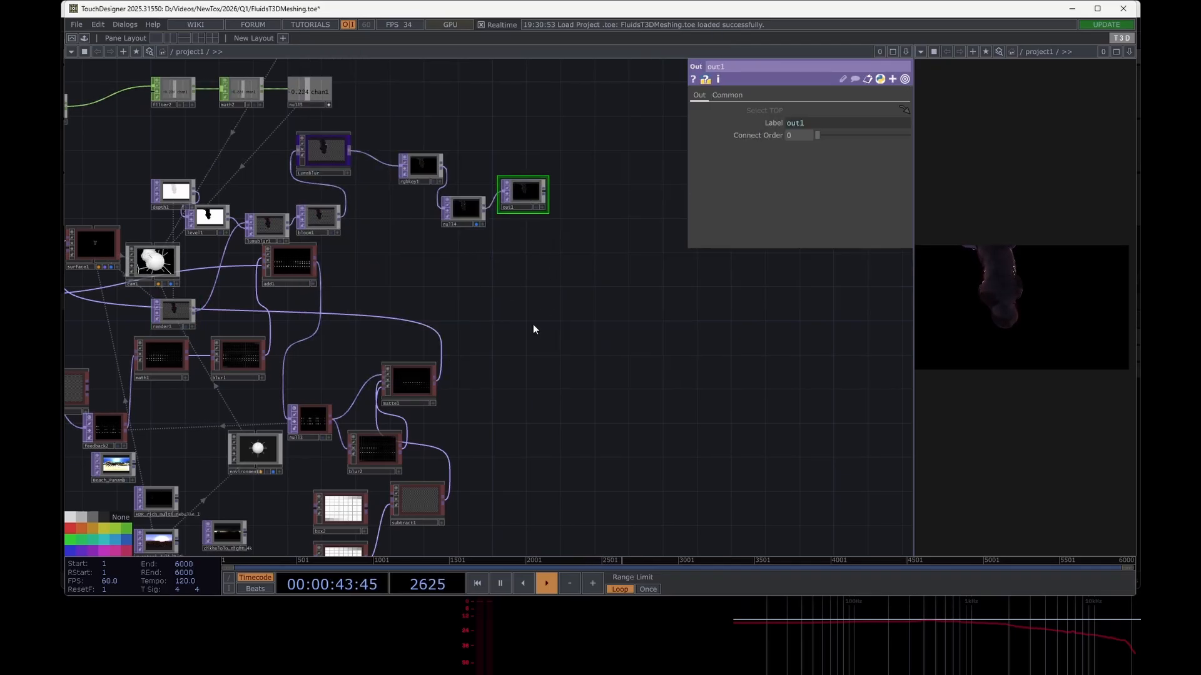
- Select every operator in the project1 network and collapse them all into a single Base component
{"action": "scroll", "coordinate": [516, 342], "scroll_direction": "down", "scroll_amount": 10}
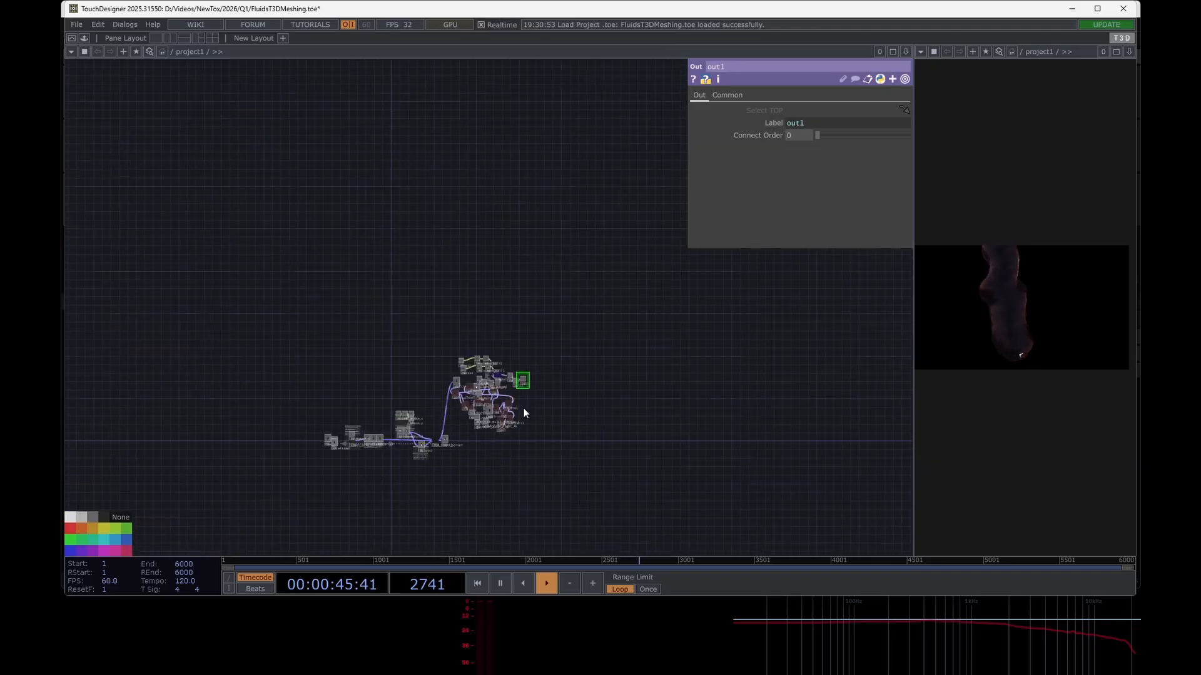
{"action": "scroll", "coordinate": [523, 408], "scroll_direction": "down", "scroll_amount": 3}
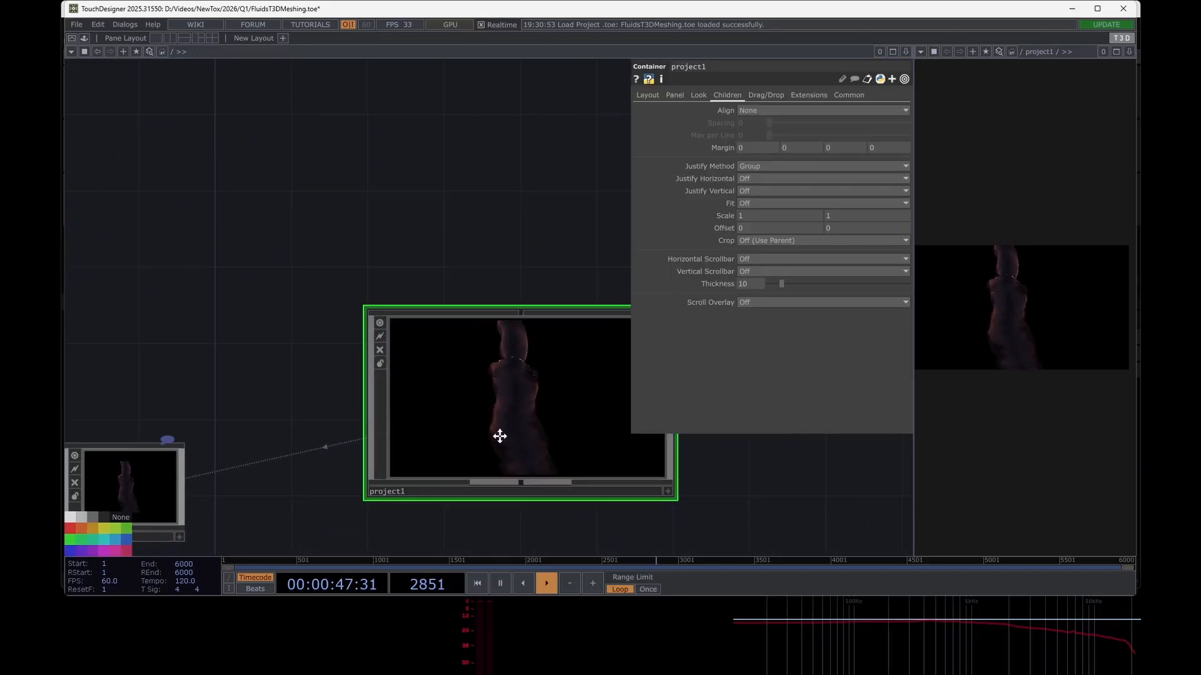
{"action": "scroll", "coordinate": [432, 285], "scroll_direction": "up", "scroll_amount": 10}
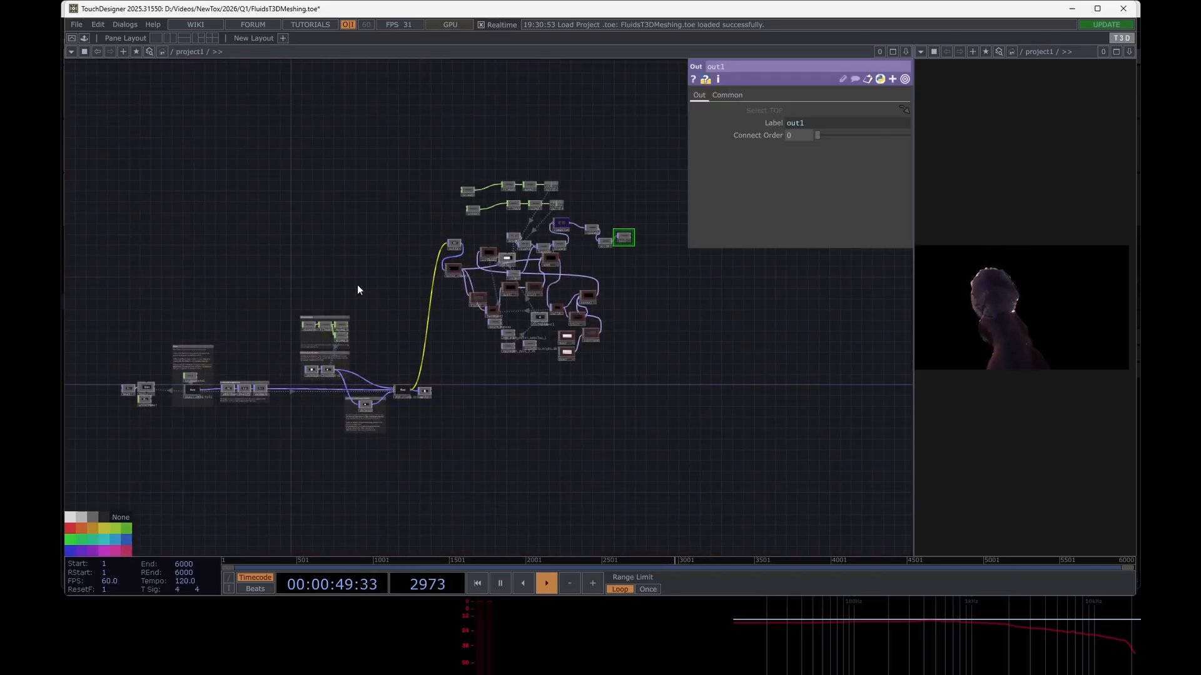
{"action": "right_click_drag", "start_coordinate": [99, 109], "coordinate": [720, 533]}
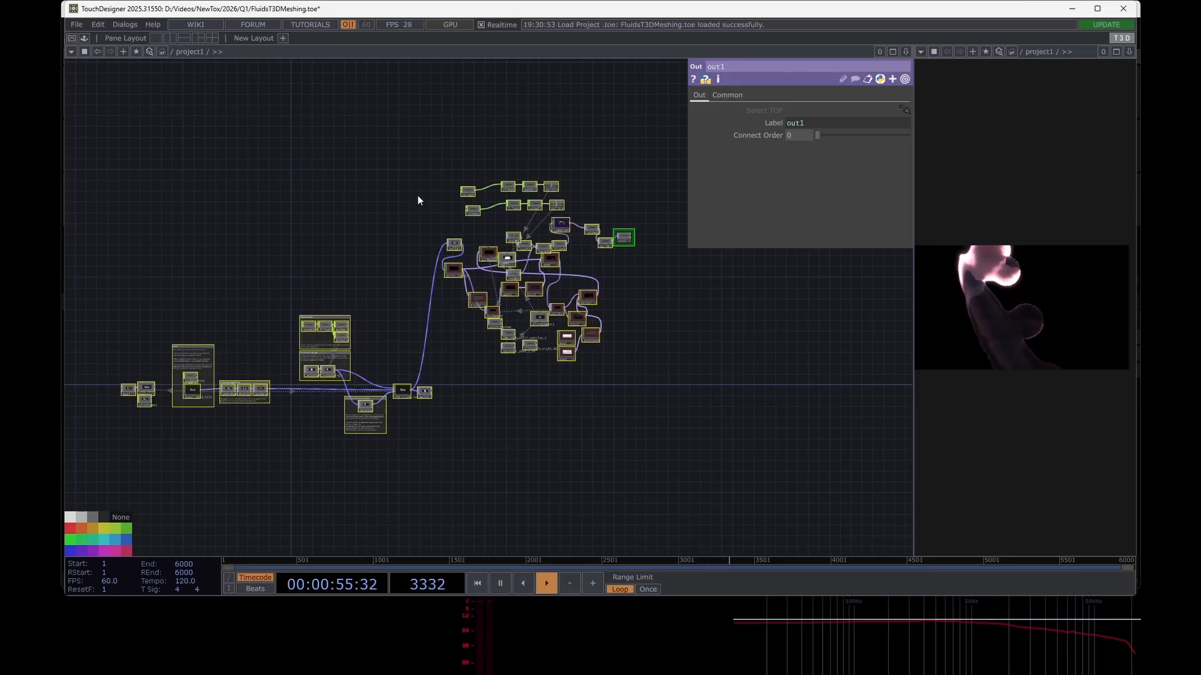
{"action": "right_click", "coordinate": [456, 246]}
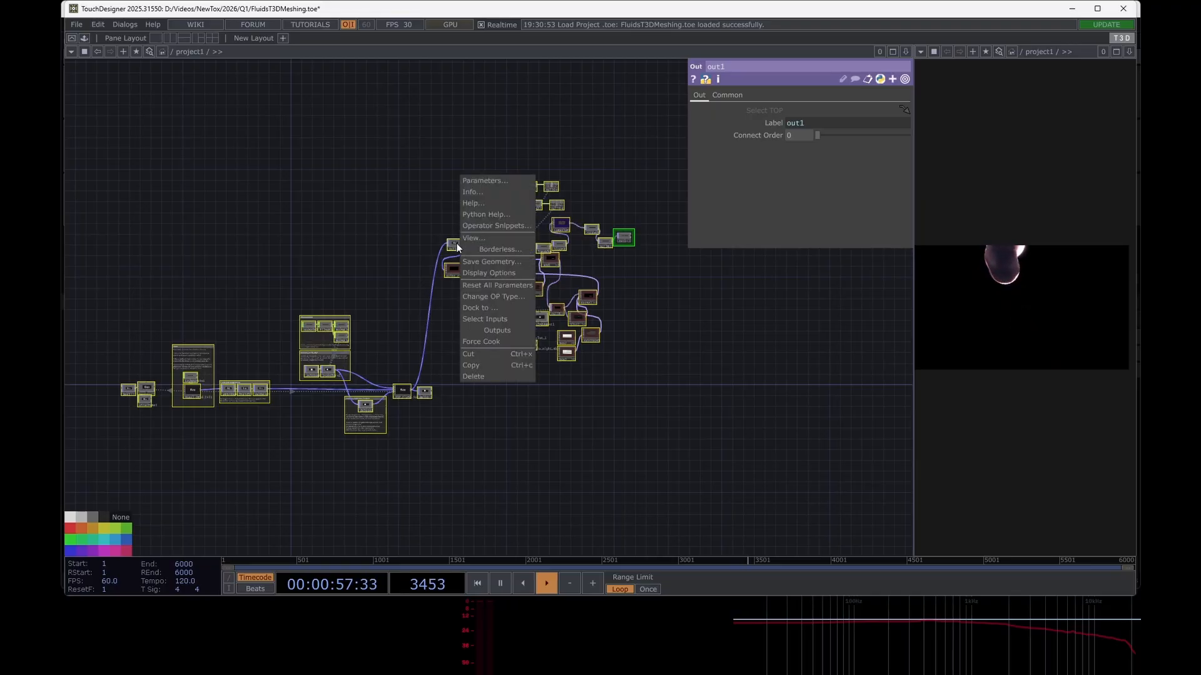
{"action": "left_click", "coordinate": [411, 216]}
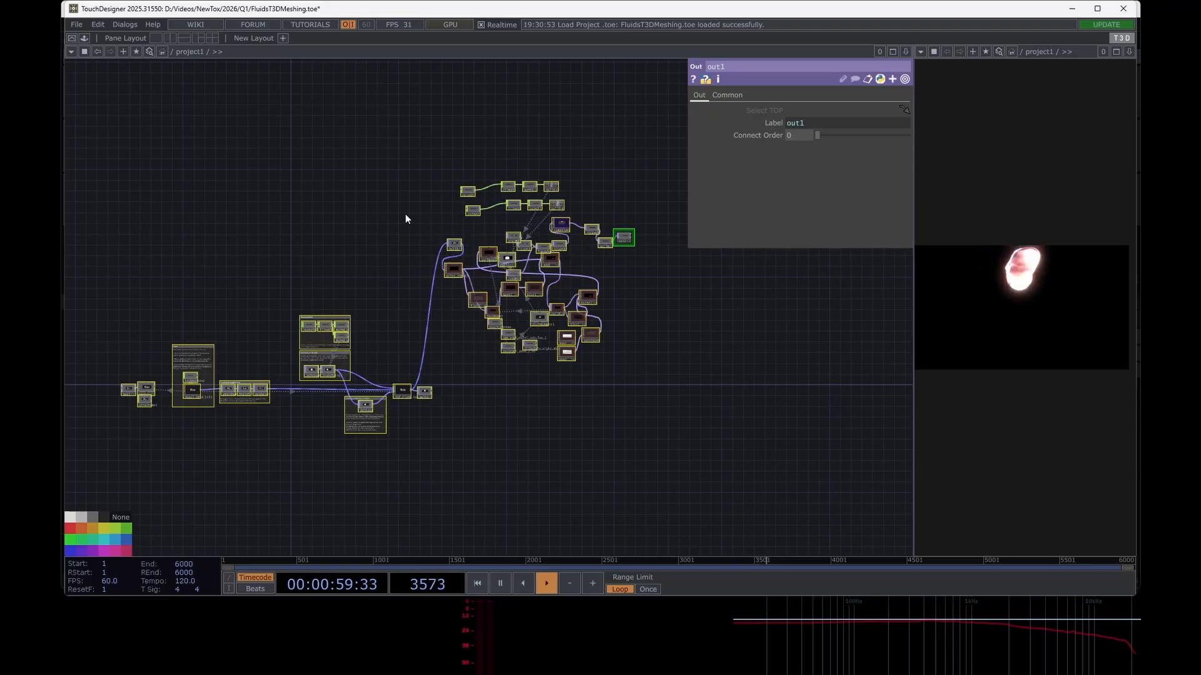
{"action": "right_click", "coordinate": [405, 214]}
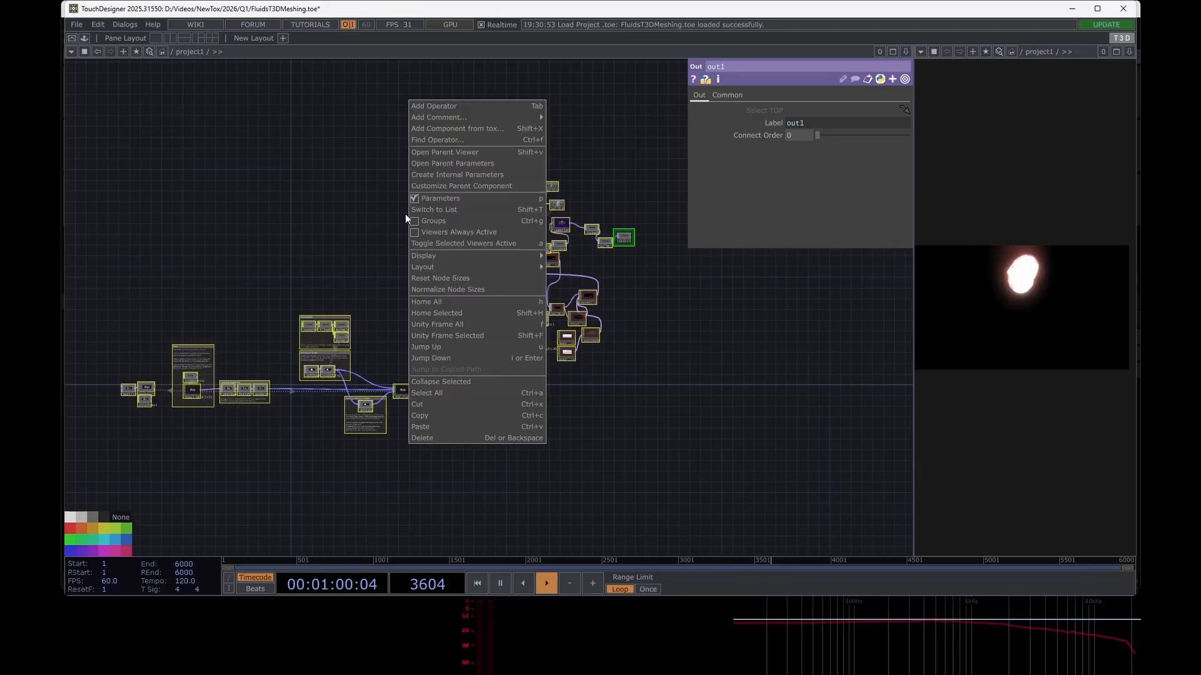
{"action": "left_click", "coordinate": [451, 380]}
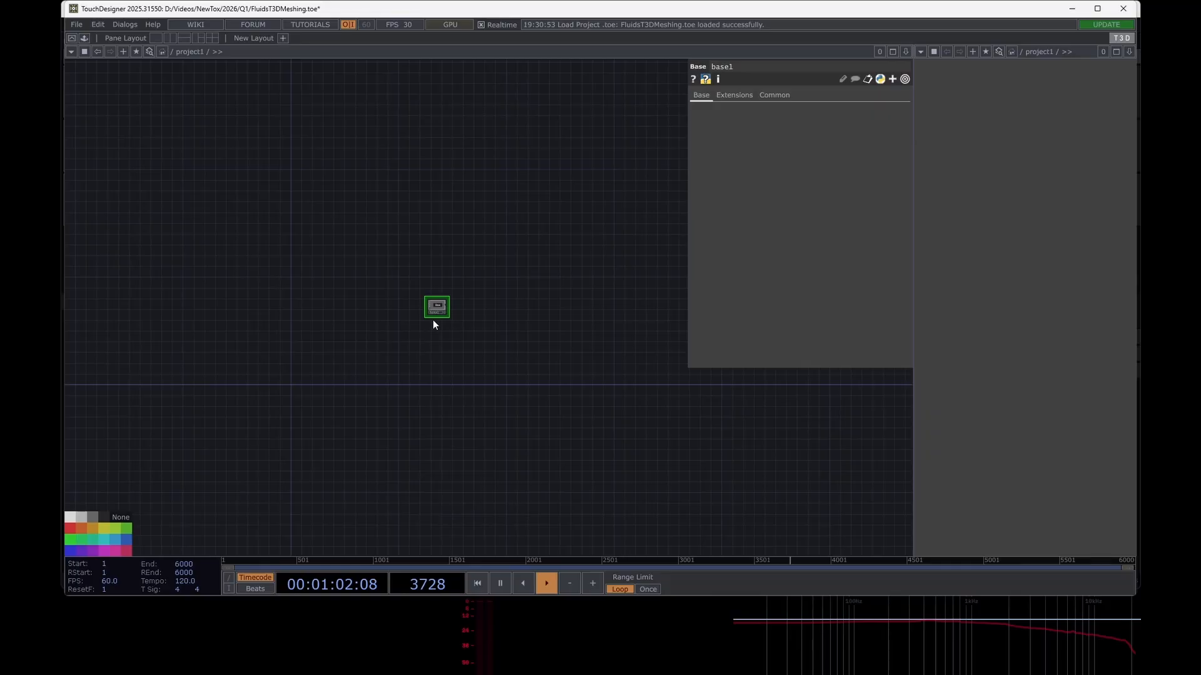
- Save the base1 component as a TOX file named interactivefluid in the Q1 folder
{"action": "scroll", "coordinate": [448, 321], "scroll_direction": "up", "scroll_amount": 5}
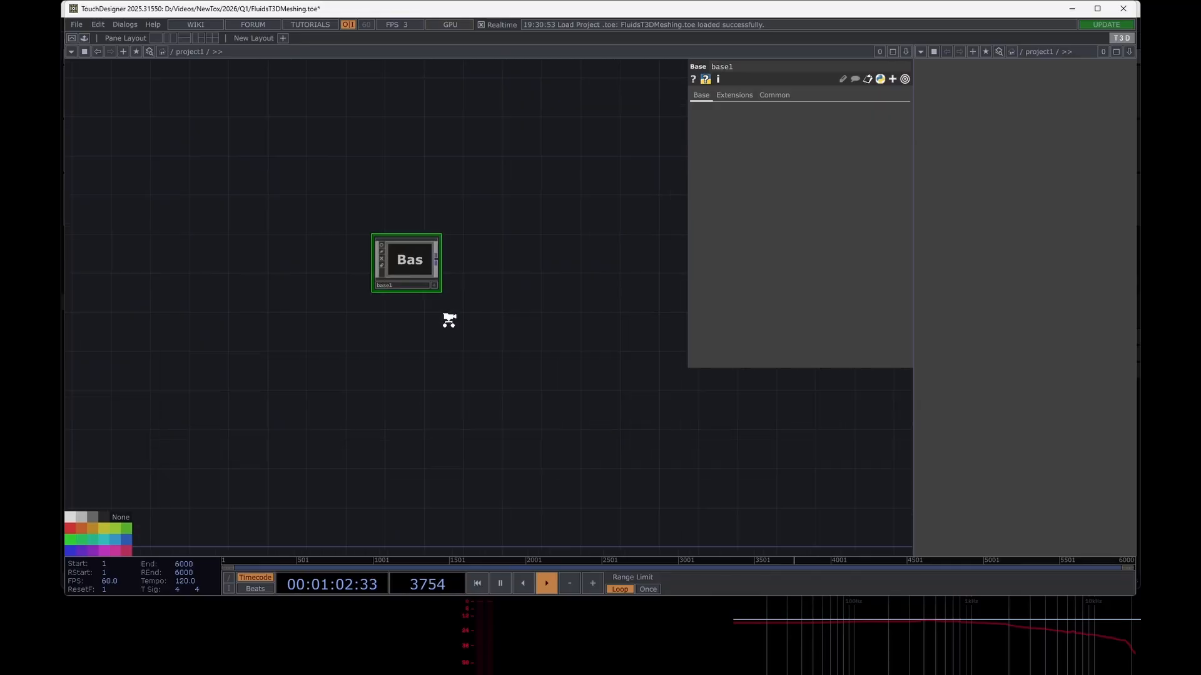
{"action": "right_click", "coordinate": [404, 242]}
{"action": "left_click", "coordinate": [448, 241]}
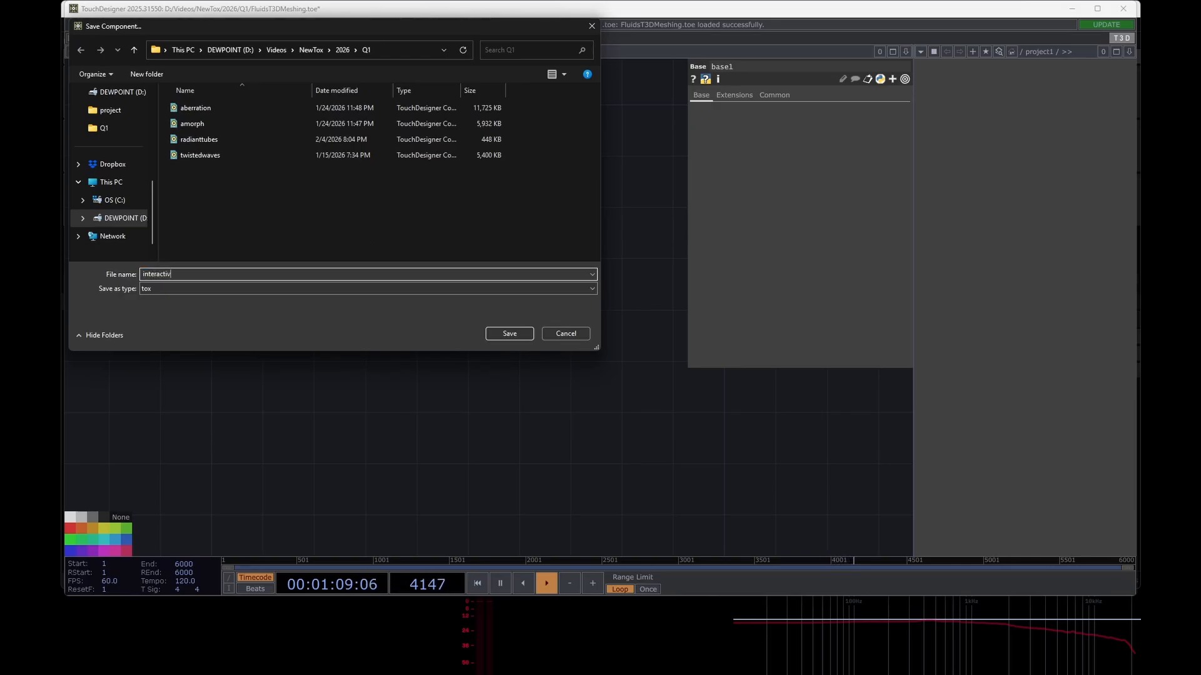
{"action": "left_click", "coordinate": [508, 333]}
- Switch to AAVJ and load interactivefluid from the Q1 folder in File Explorer into Layer 2's slot 2
{"action": "mouse_move", "coordinate": [773, 662]}
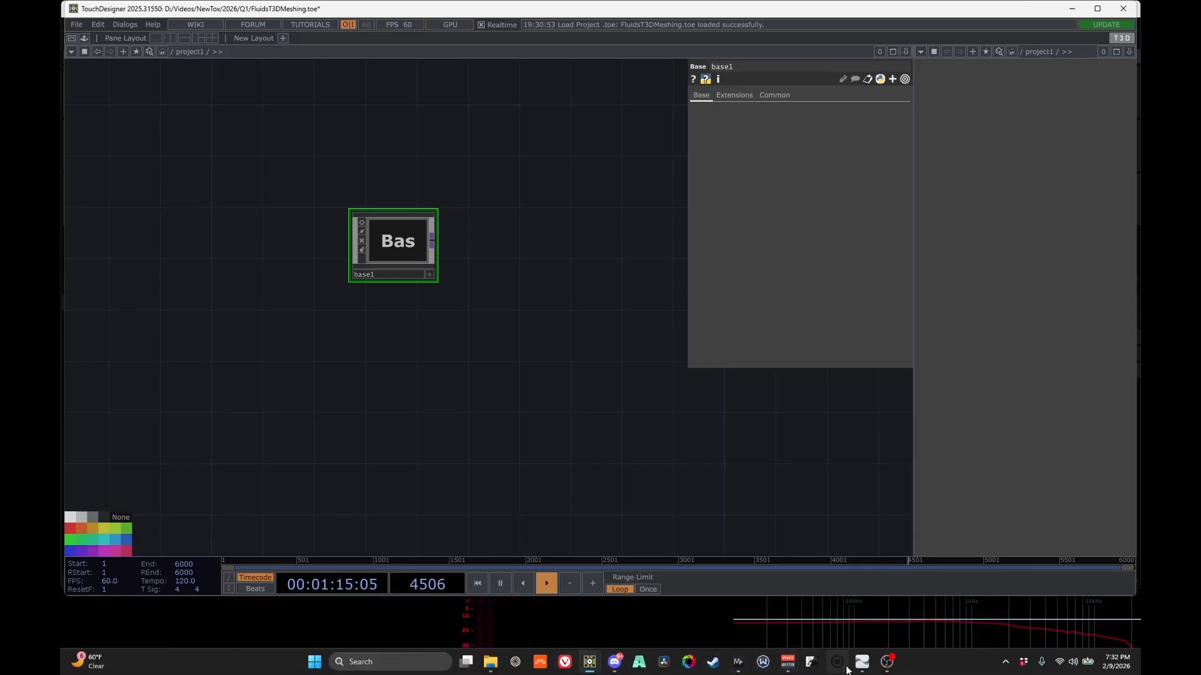
{"action": "mouse_move", "coordinate": [590, 662]}
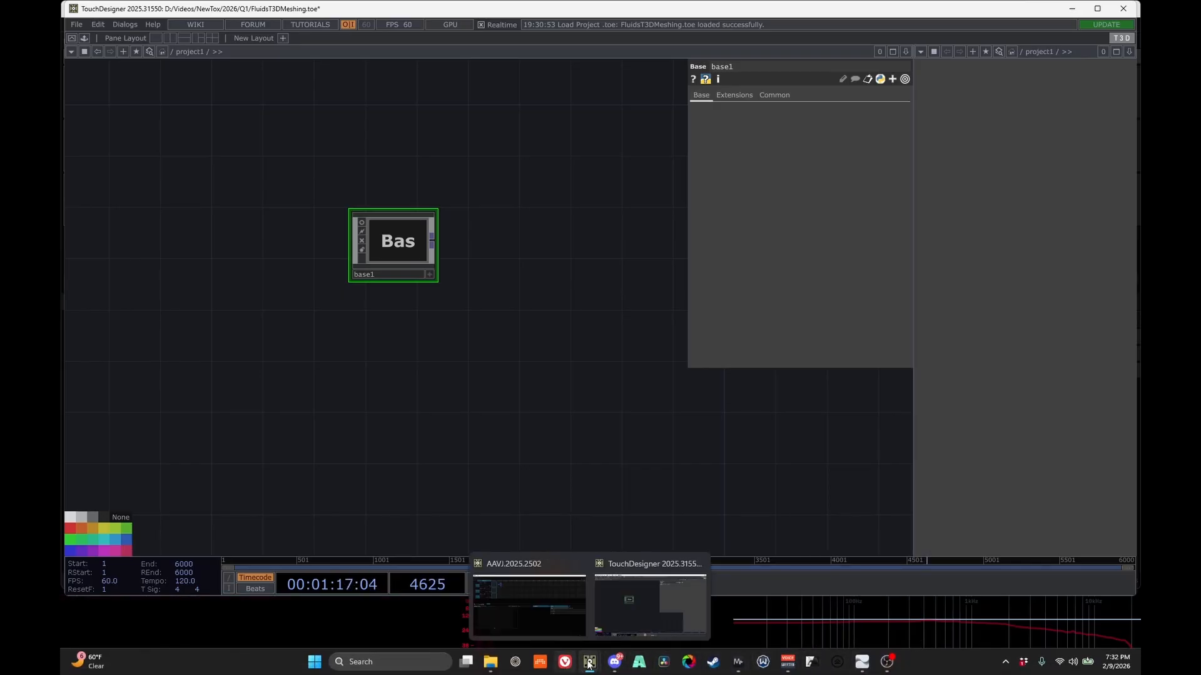
{"action": "left_click", "coordinate": [571, 635]}
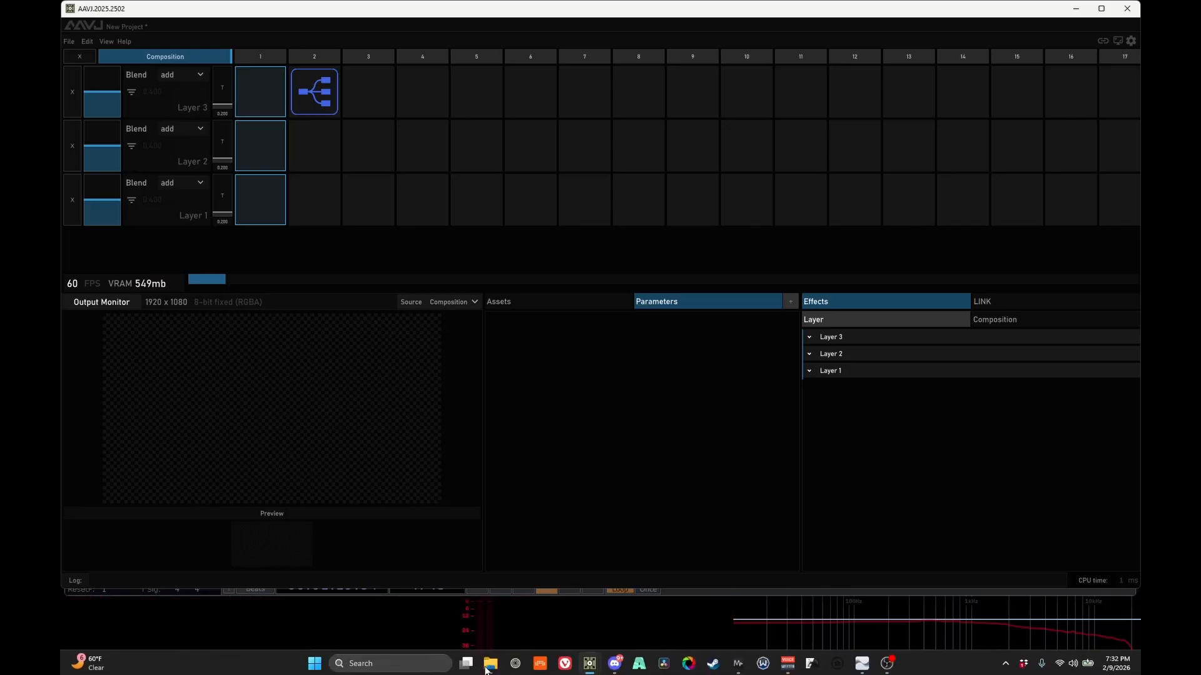
{"action": "left_click", "coordinate": [491, 671]}
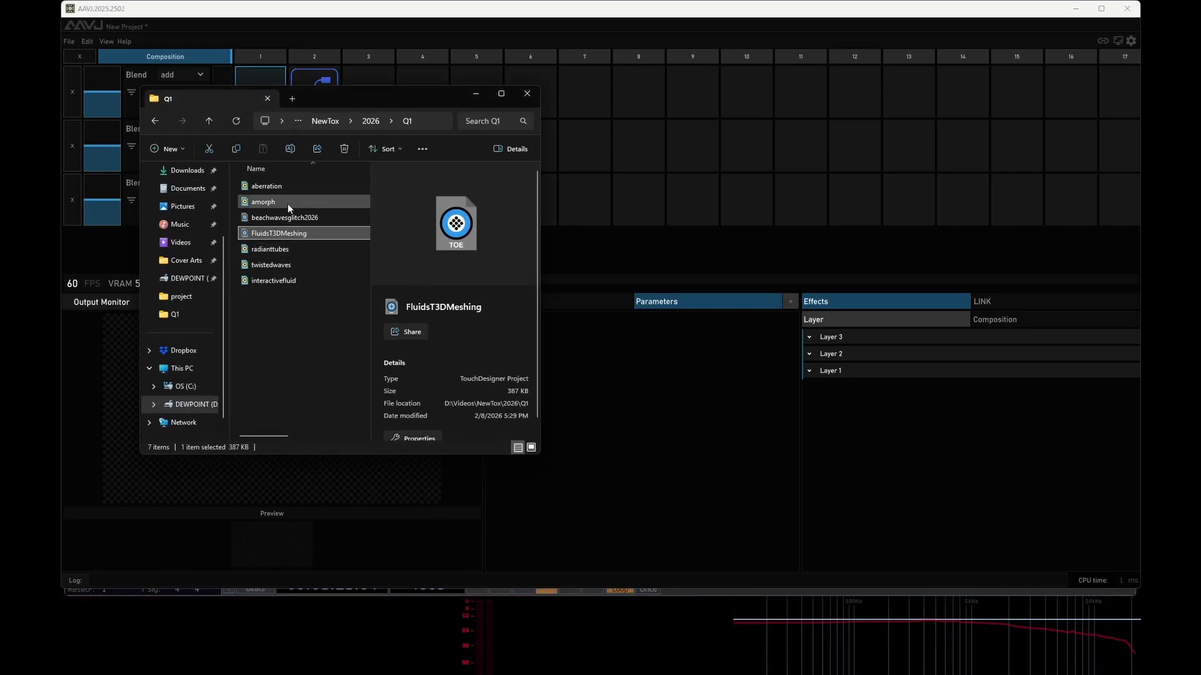
{"action": "left_click", "coordinate": [282, 281]}
{"action": "left_click_drag", "start_coordinate": [333, 100], "coordinate": [547, 178]}
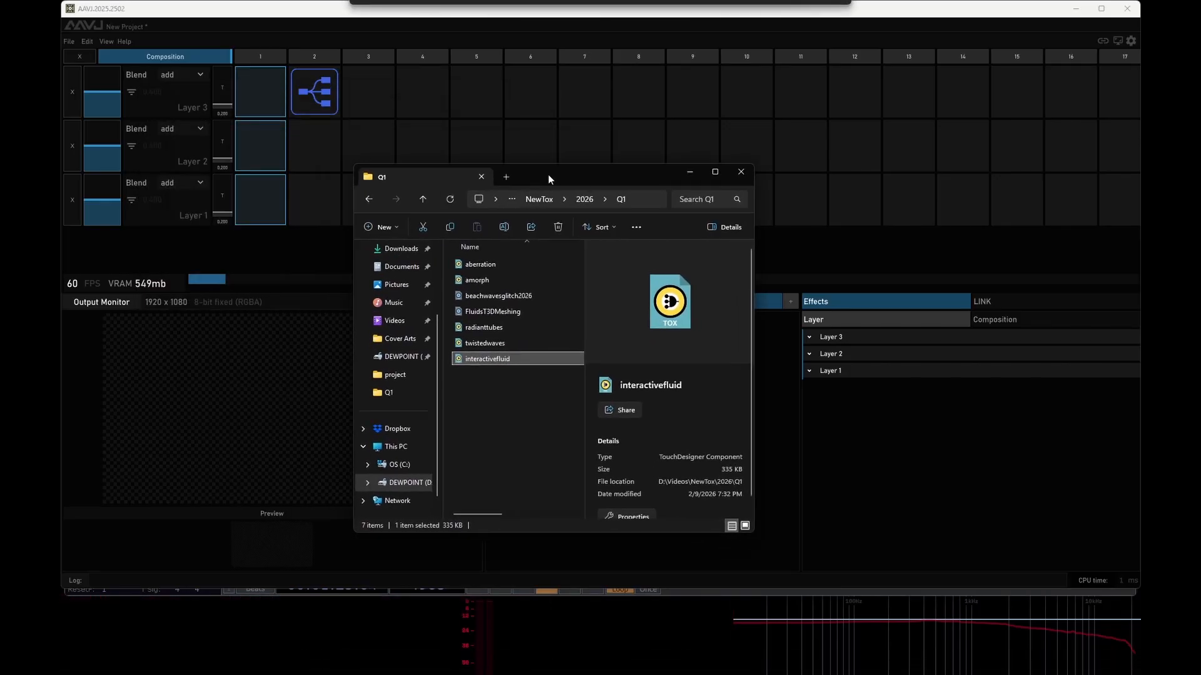
{"action": "left_click_drag", "start_coordinate": [492, 361], "coordinate": [316, 146]}
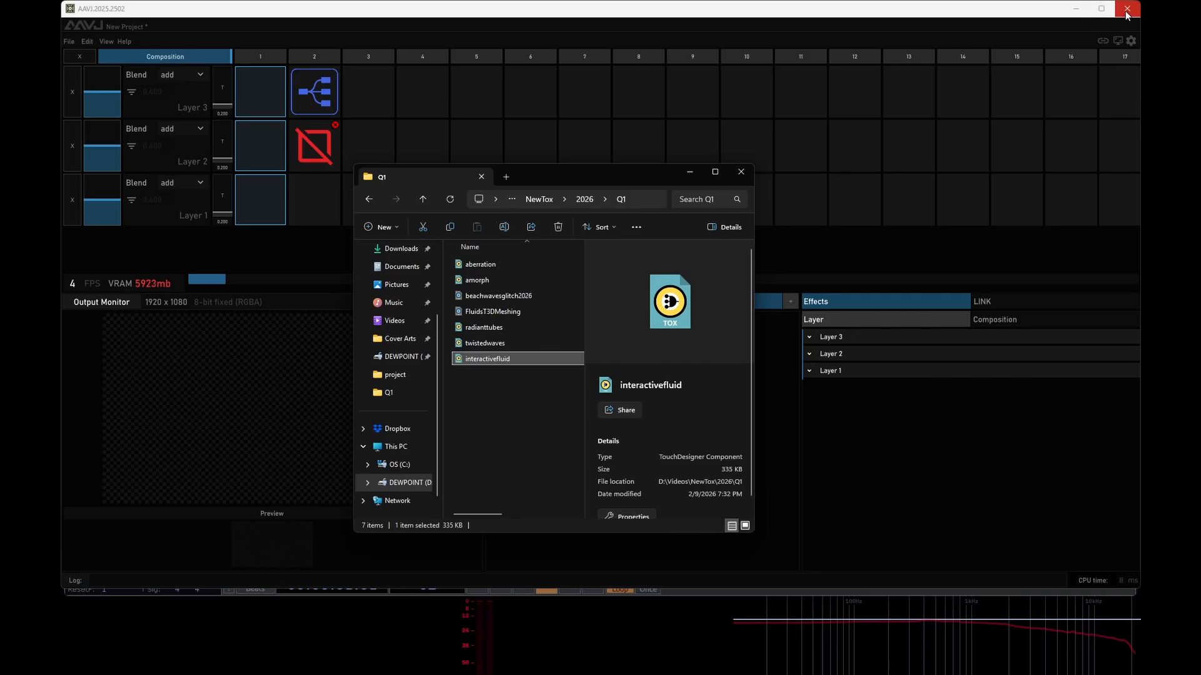
- Launch Layer 2's slot 2 and Layer 1's empty slot 2, and update the thumbnail of the interactivefluid slot
{"action": "left_click", "coordinate": [319, 149]}
{"action": "left_click", "coordinate": [321, 161]}
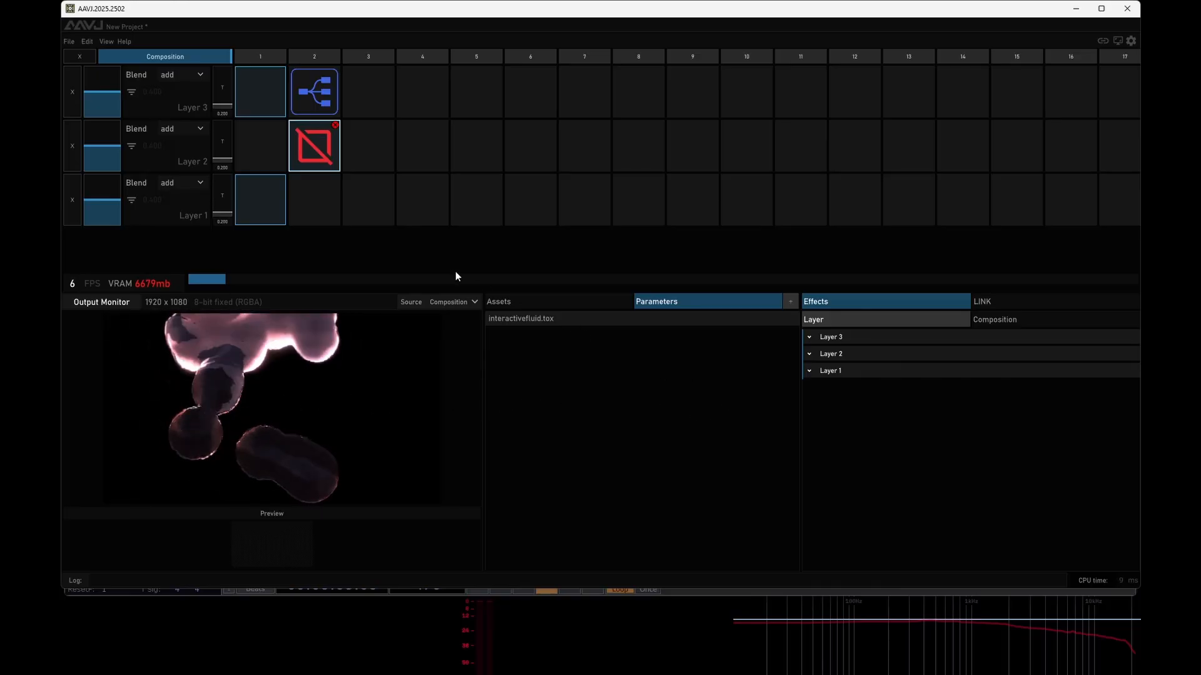
{"action": "right_click", "coordinate": [319, 146]}
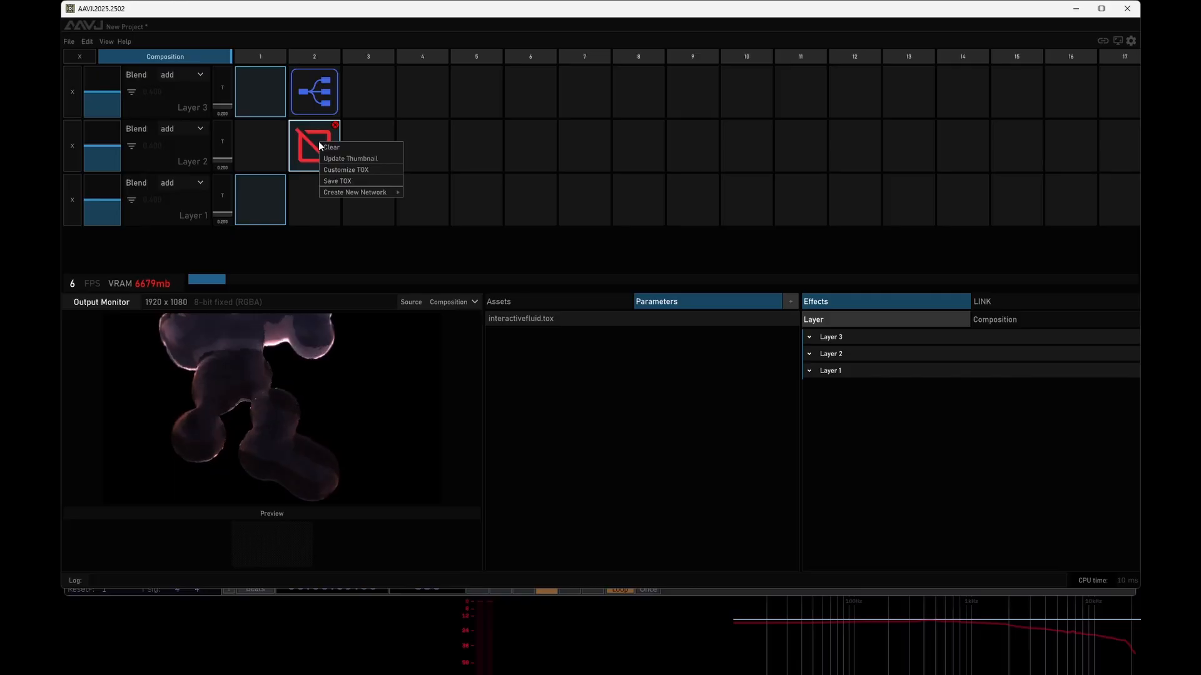
{"action": "left_click", "coordinate": [348, 159]}
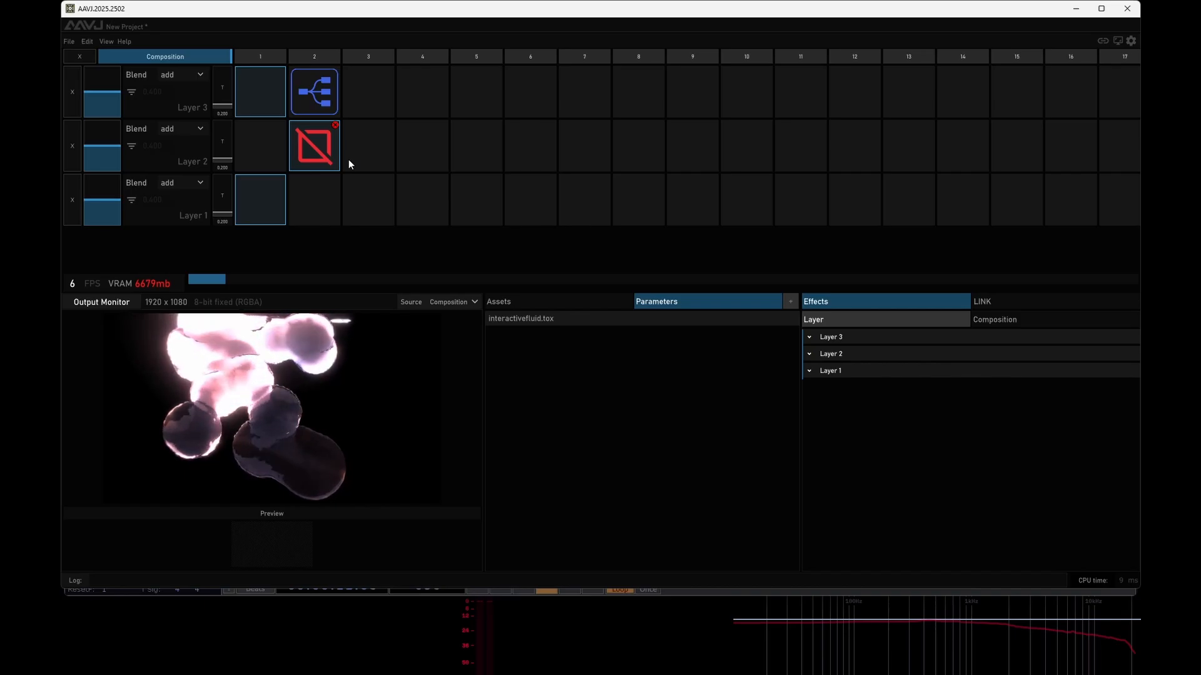
{"action": "left_click", "coordinate": [324, 192]}
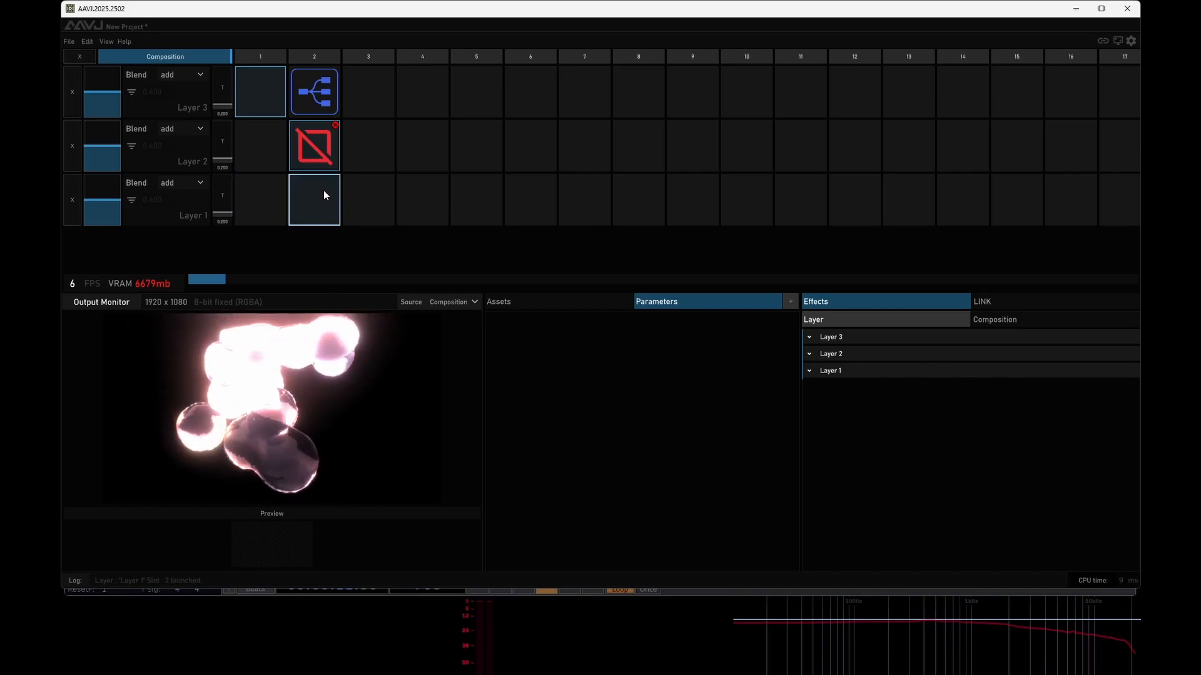
{"action": "right_click", "coordinate": [324, 144]}
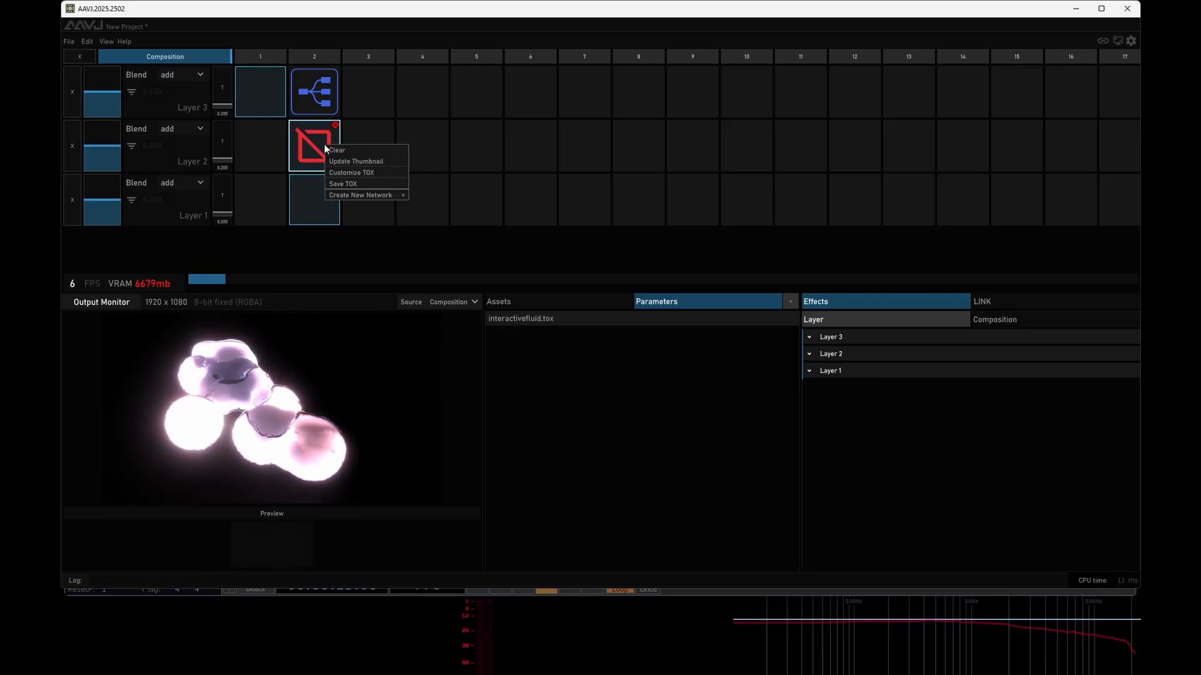
{"action": "left_click", "coordinate": [358, 161]}
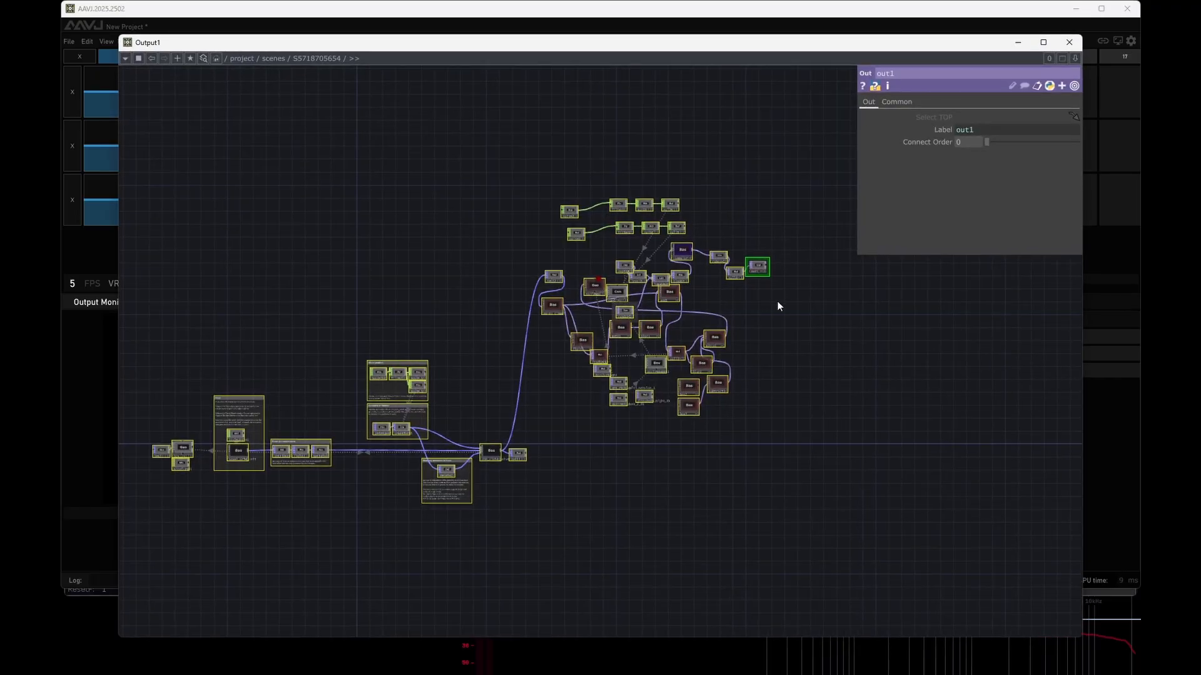
- Add a Fit TOP after out1 in the scene network and set its fit mode to Fit Vertical
{"action": "scroll", "coordinate": [797, 262], "scroll_direction": "up", "scroll_amount": 6}
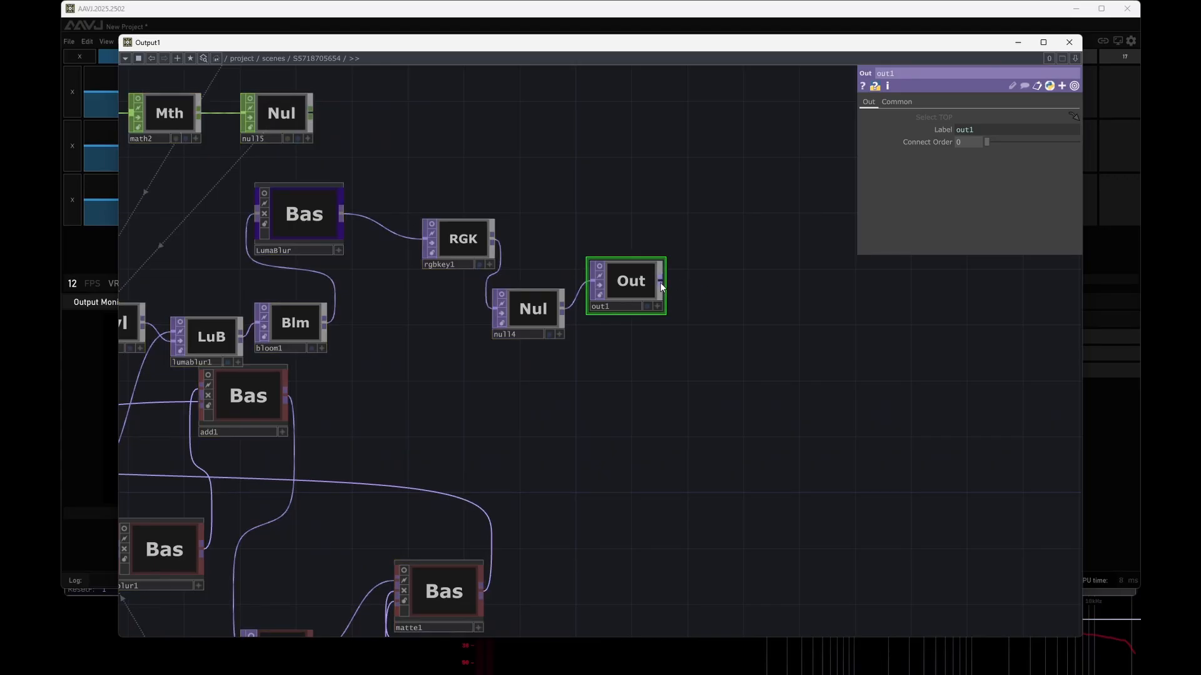
{"action": "left_click", "coordinate": [698, 282]}
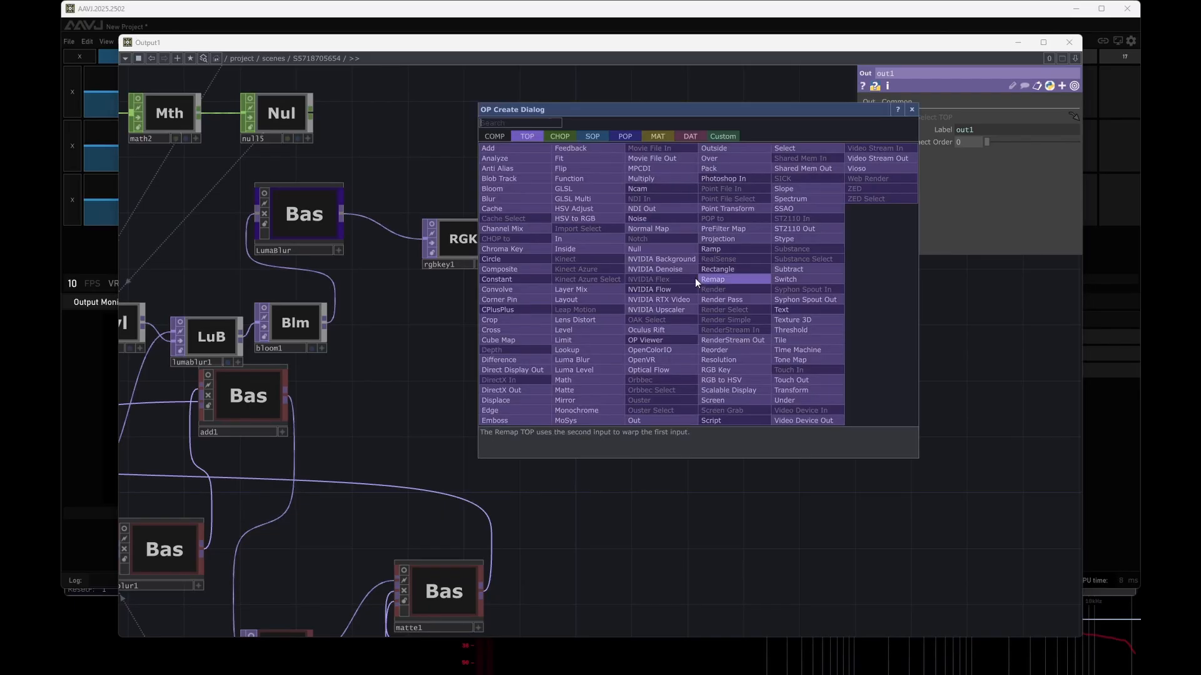
{"action": "left_click", "coordinate": [565, 160]}
{"action": "left_click", "coordinate": [726, 285]}
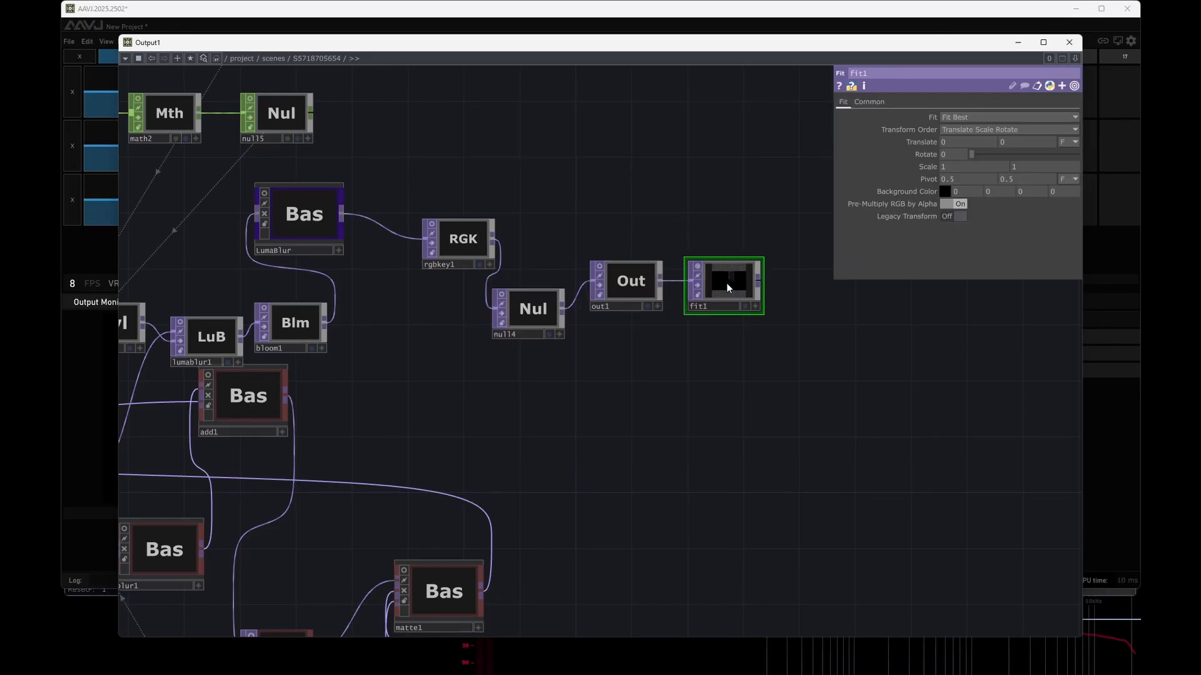
{"action": "left_click", "coordinate": [986, 118]}
{"action": "left_click", "coordinate": [976, 152]}
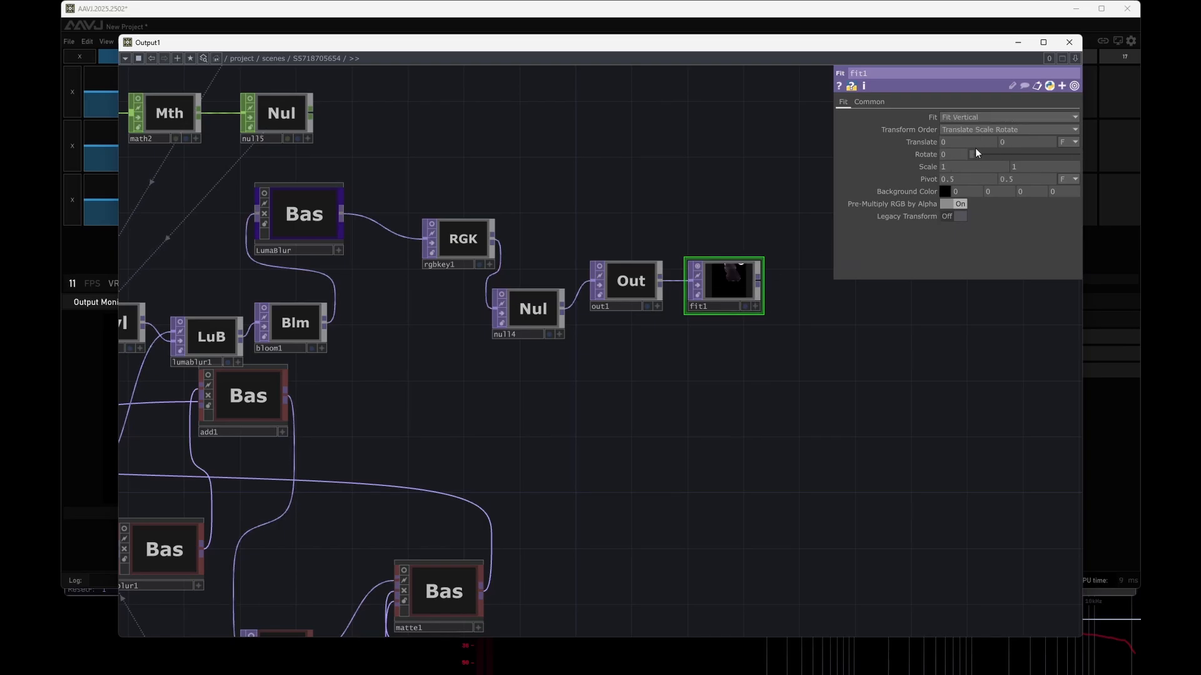
- Lock the Fit TOP, rename it thumb, and close the network window
{"action": "scroll", "coordinate": [768, 292], "scroll_direction": "up", "scroll_amount": 5}
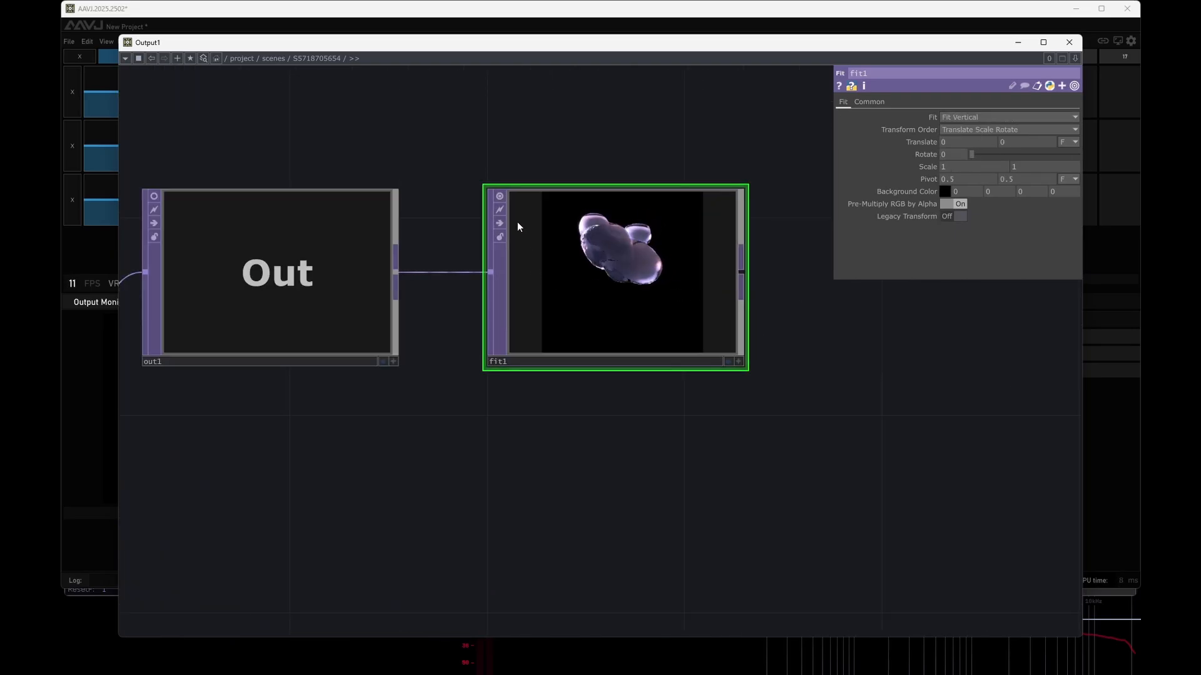
{"action": "left_click", "coordinate": [501, 237]}
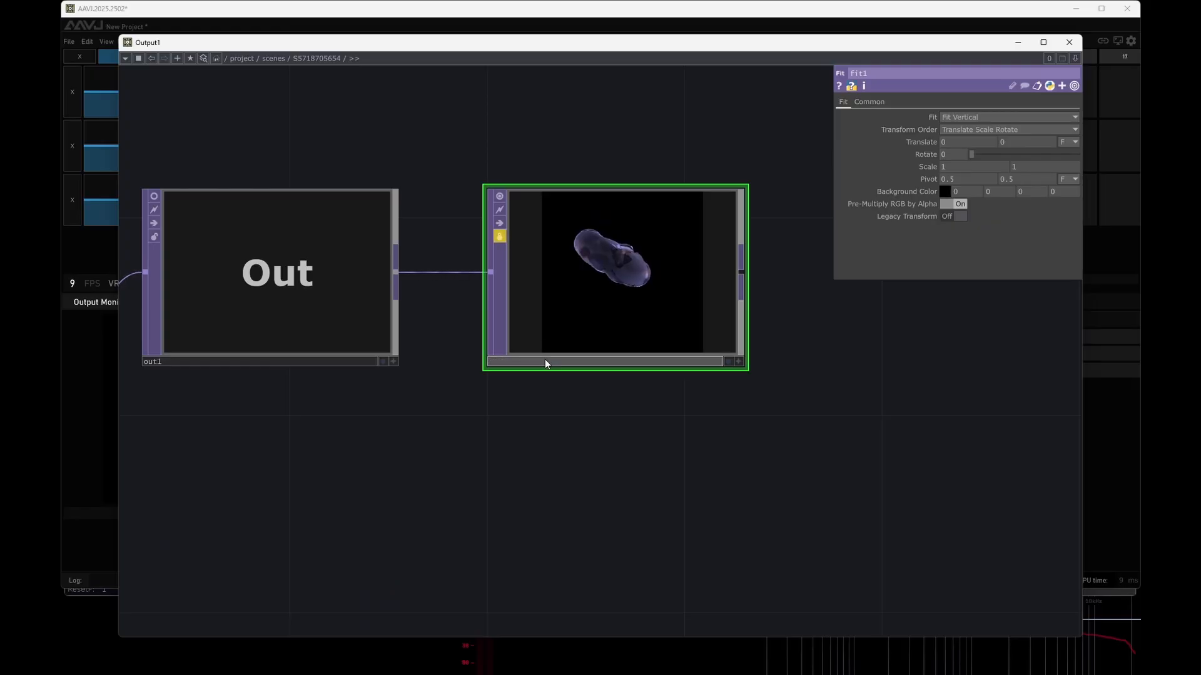
{"action": "type", "text": "thumb"}
{"action": "key", "text": "Return"}
{"action": "left_click", "coordinate": [1062, 45]}
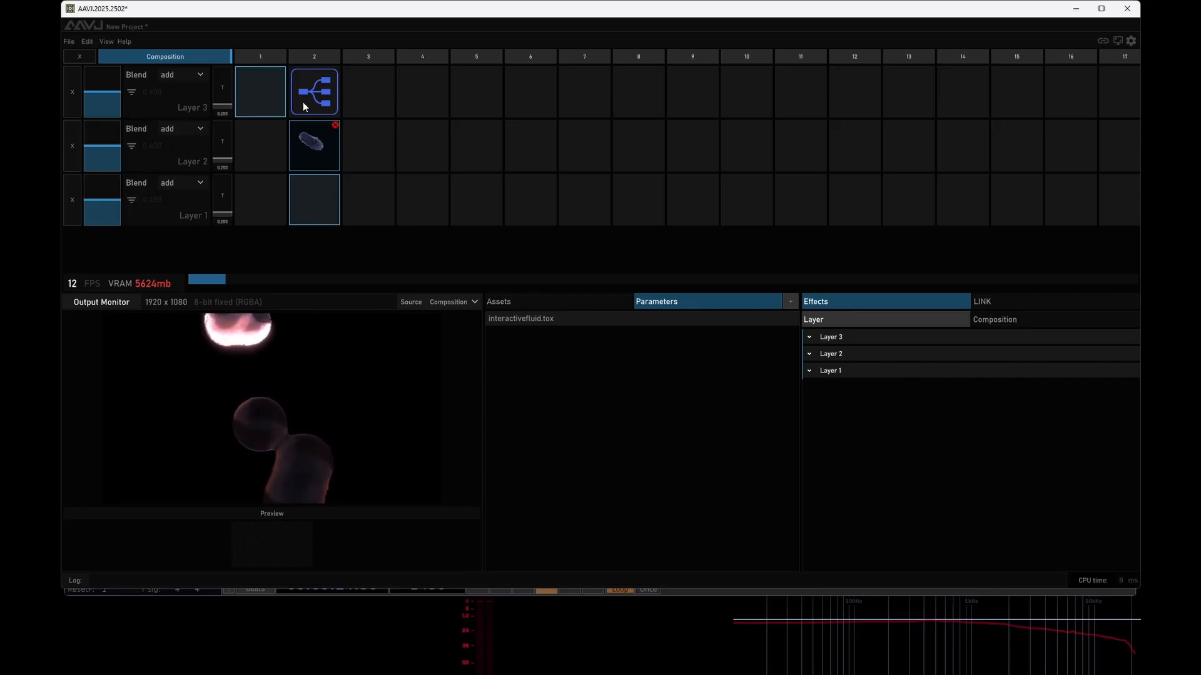
- Switch Layer 2 to its empty slot 3 and back to the interactivefluid scene in slot 2
{"action": "right_click", "coordinate": [362, 133]}
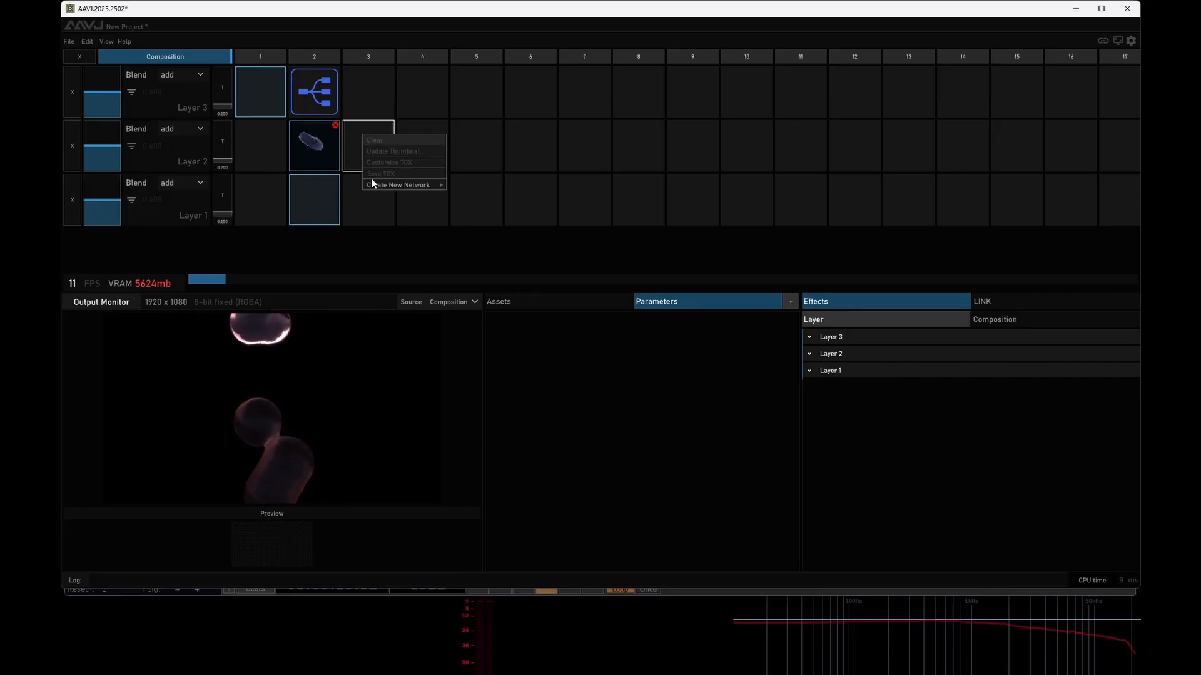
{"action": "left_click", "coordinate": [352, 142]}
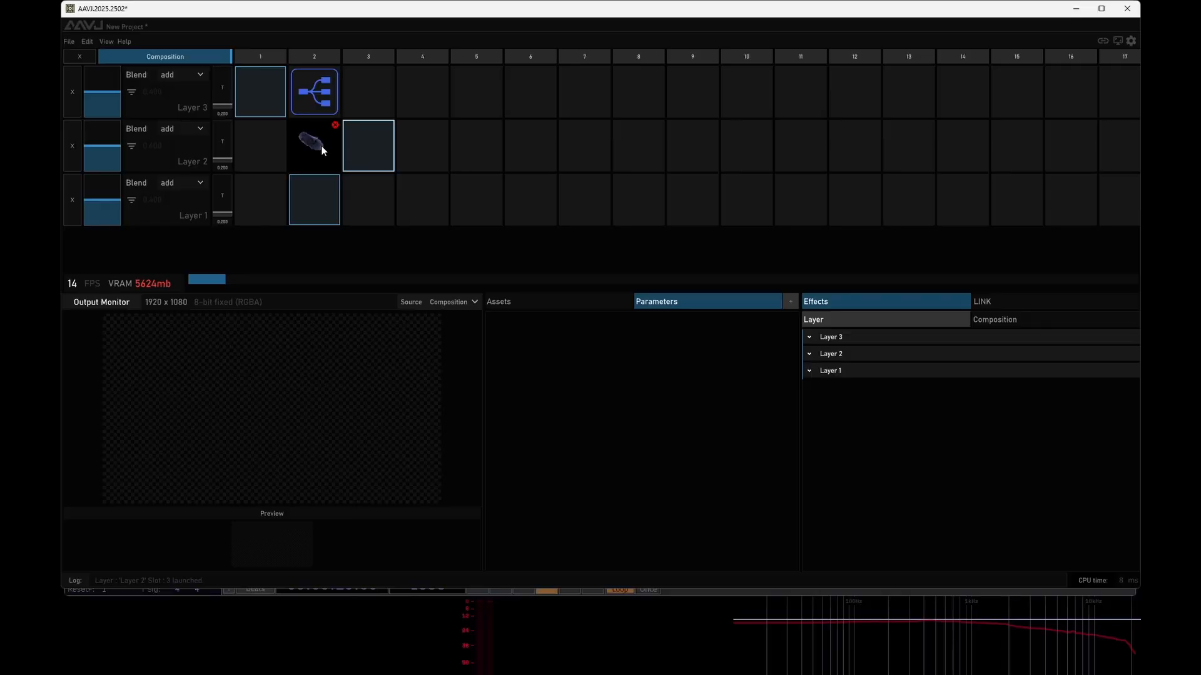
{"action": "left_click", "coordinate": [321, 145]}
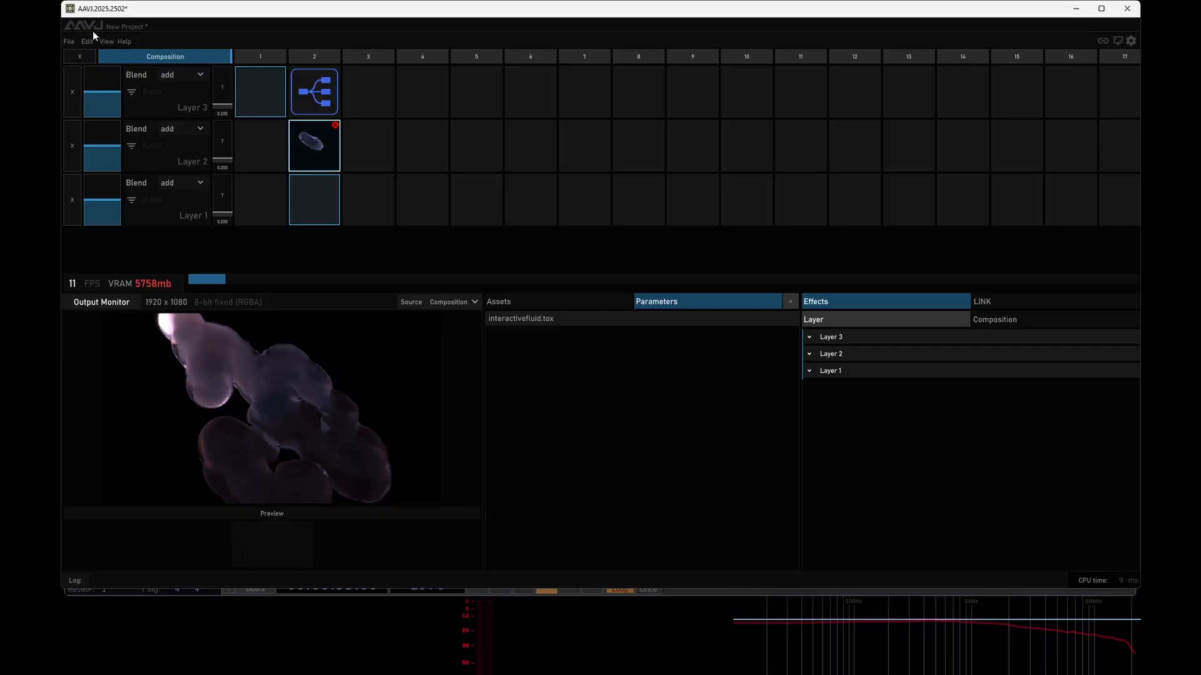
- Open the MIDI page of the application settings and bring up the MIDI Mapper
{"action": "left_click", "coordinate": [69, 42]}
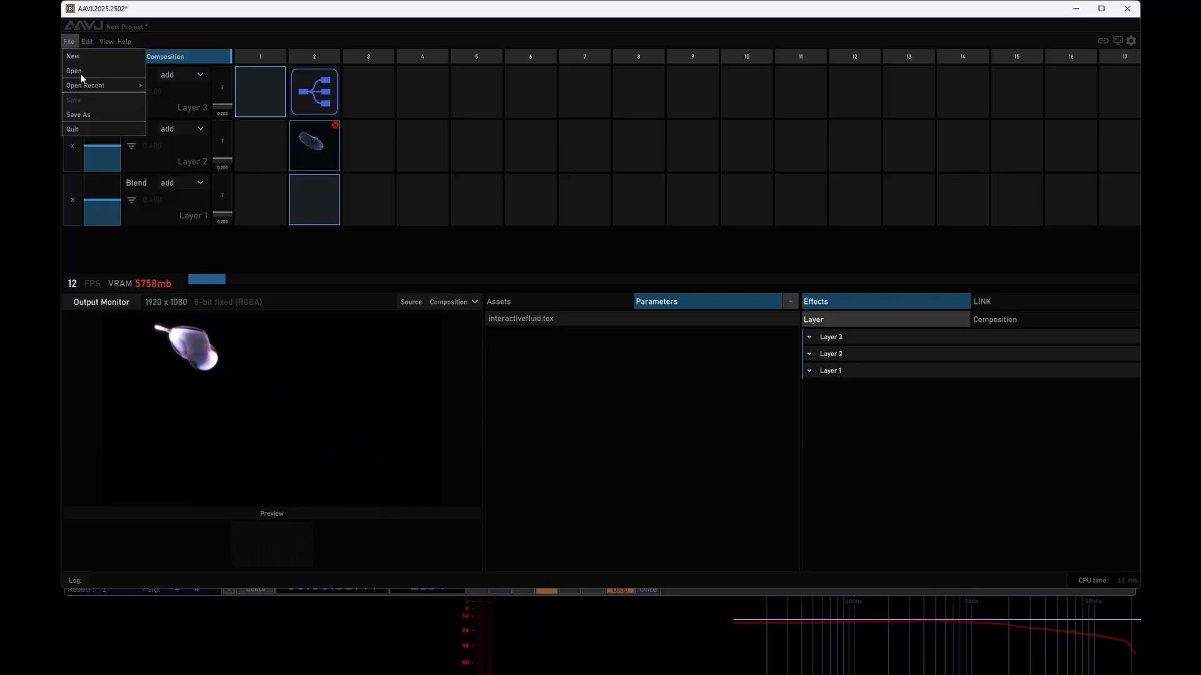
{"action": "left_click", "coordinate": [88, 40]}
{"action": "left_click", "coordinate": [108, 56]}
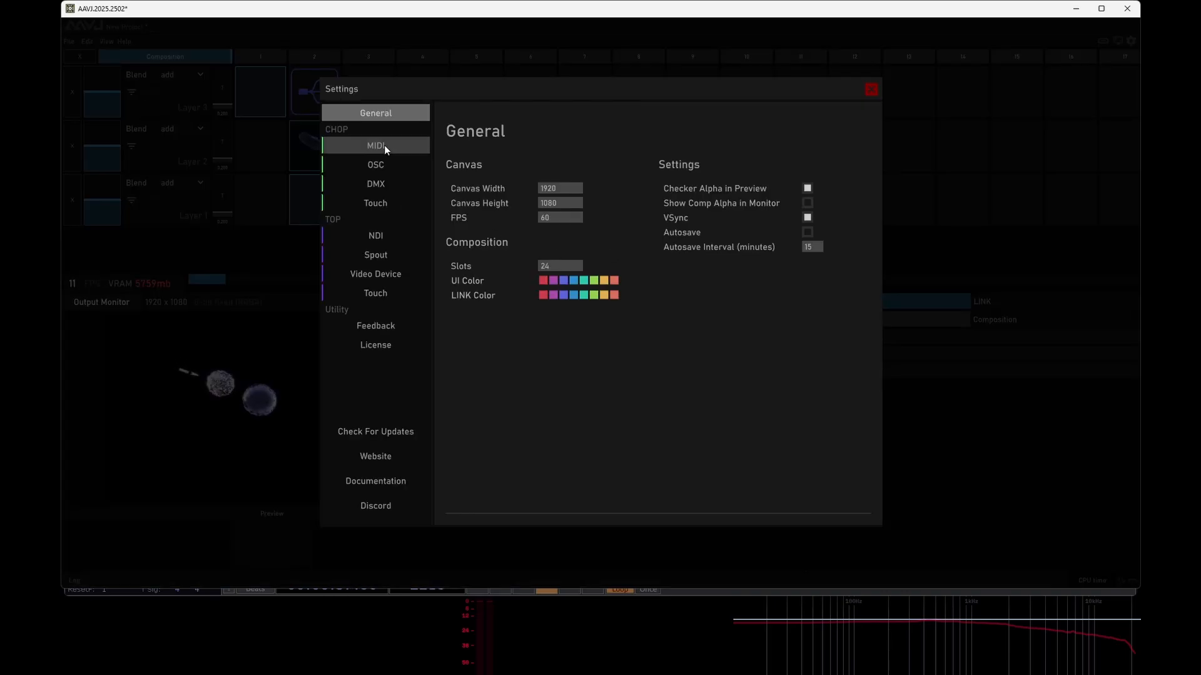
{"action": "left_click", "coordinate": [384, 145]}
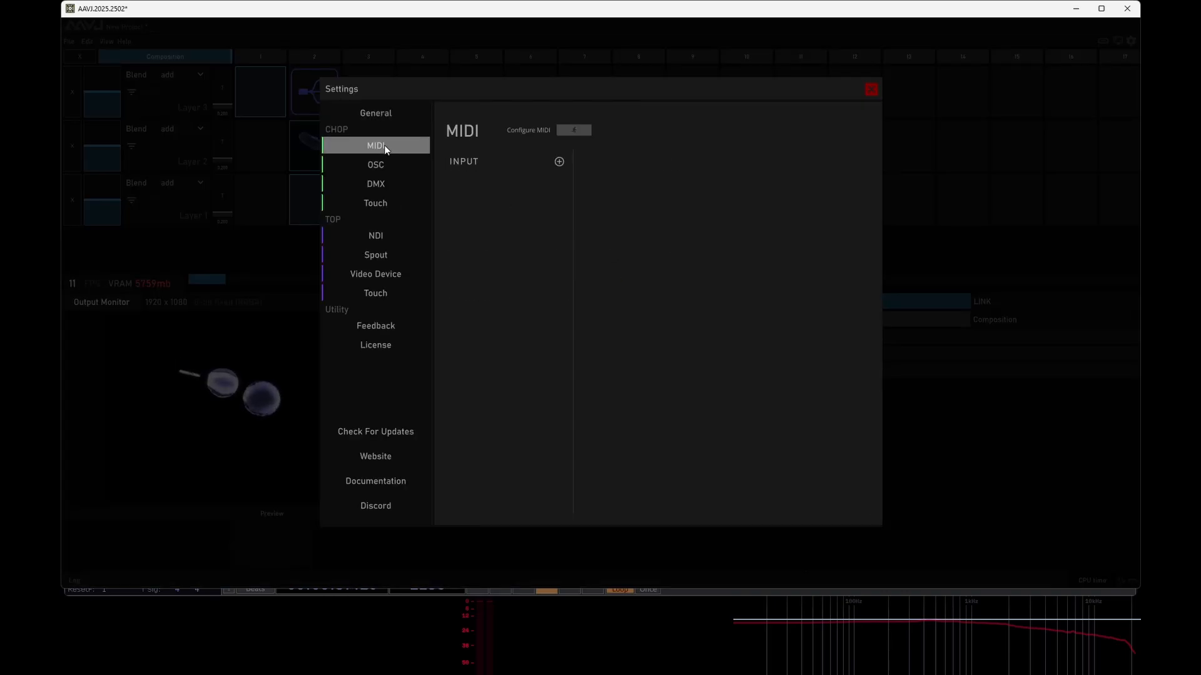
{"action": "left_click", "coordinate": [583, 130]}
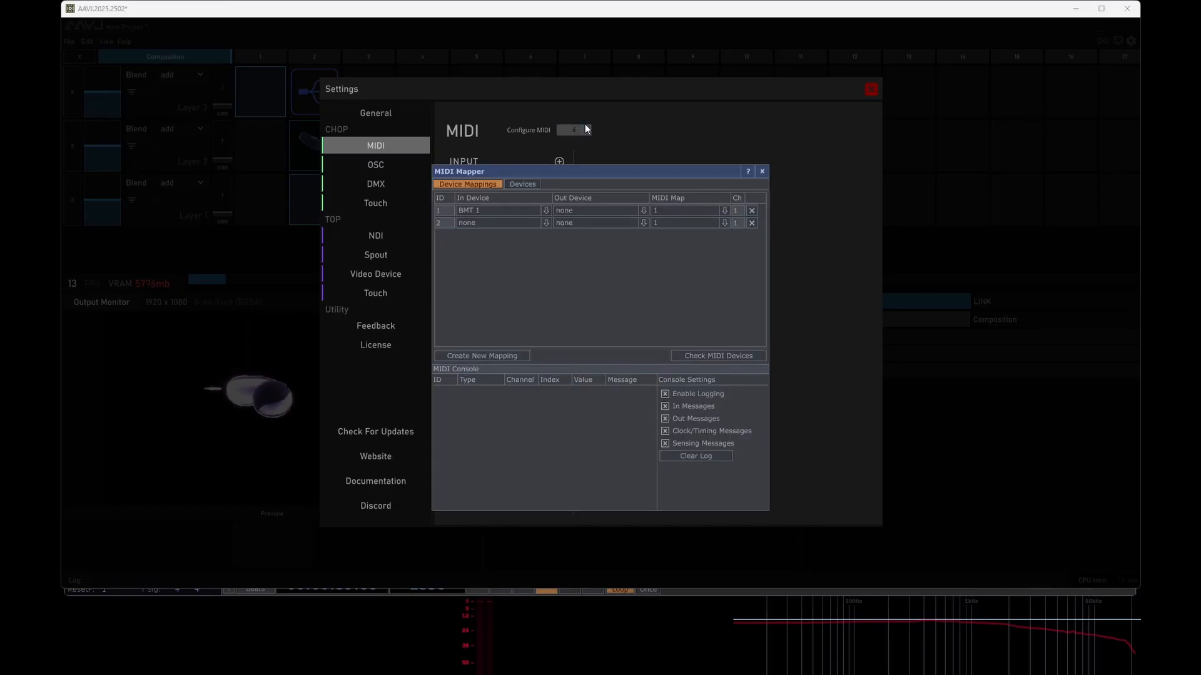
- Set the In Device of device mapping 1 to none, review the MIDI Map choices, and close the MIDI Mapper
{"action": "left_click", "coordinate": [478, 223]}
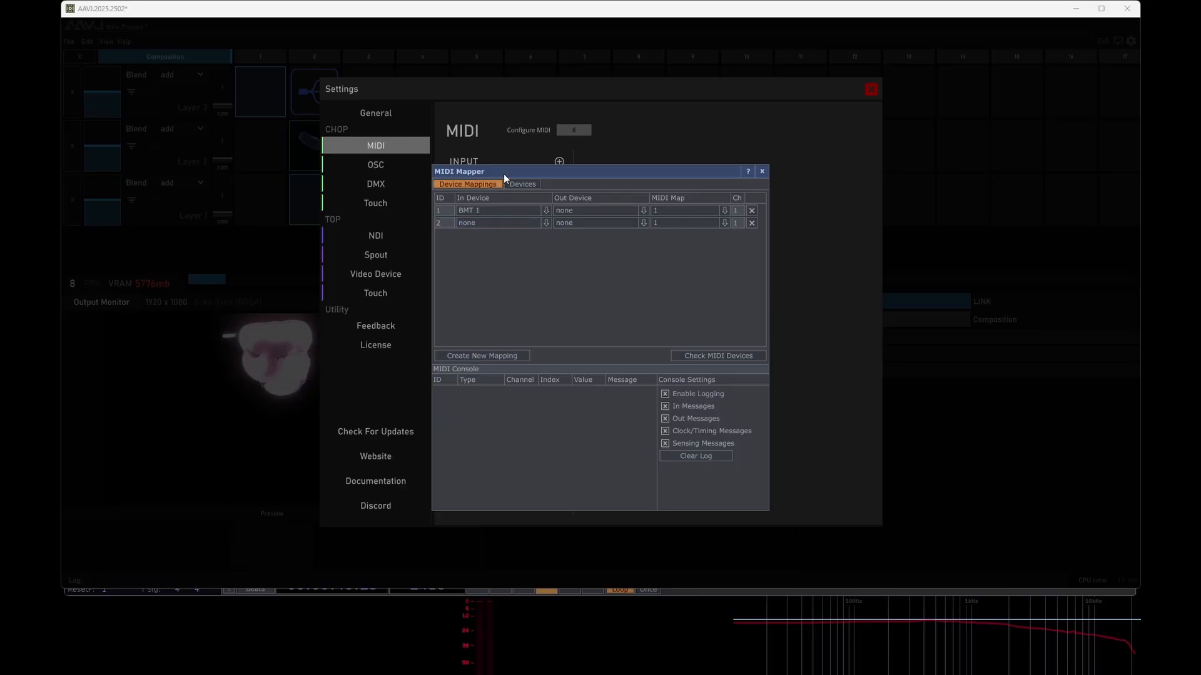
{"action": "left_click_drag", "start_coordinate": [504, 173], "coordinate": [694, 195]}
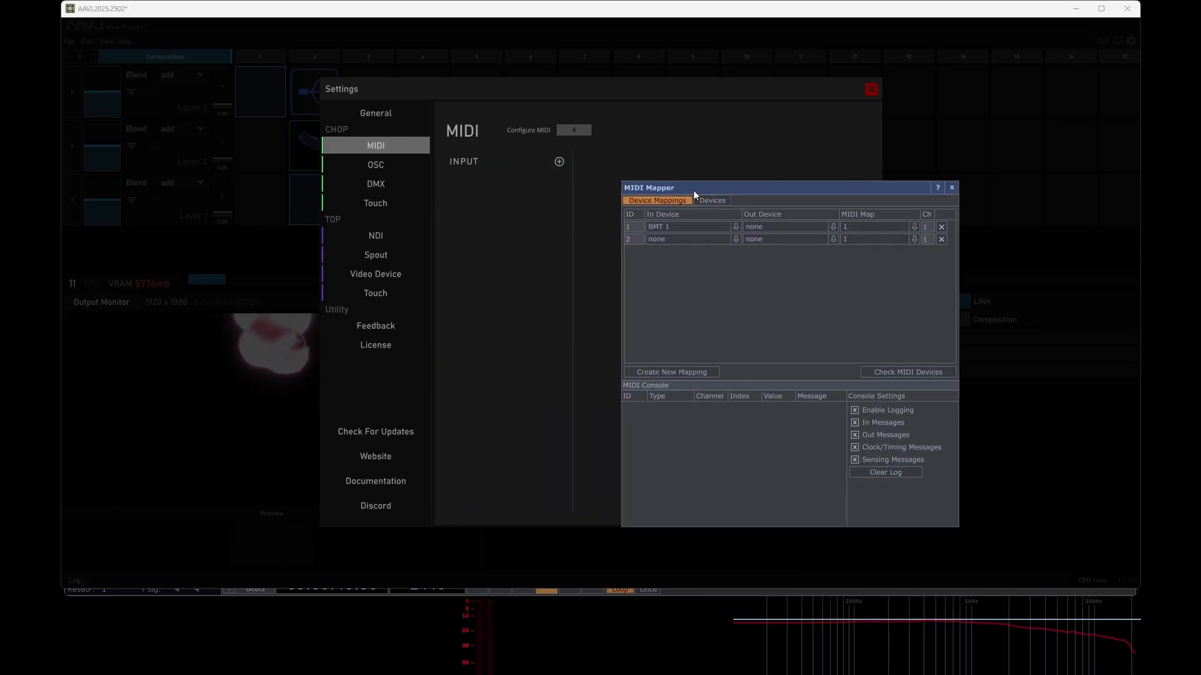
{"action": "left_click", "coordinate": [670, 227]}
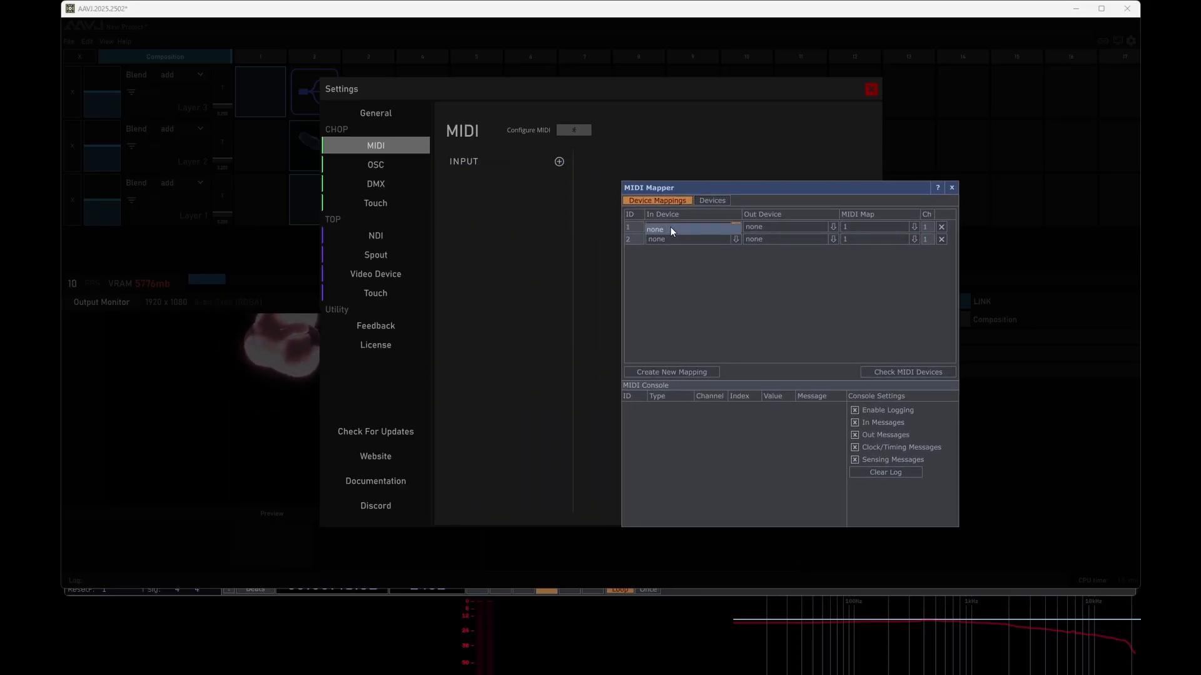
{"action": "left_click", "coordinate": [877, 227]}
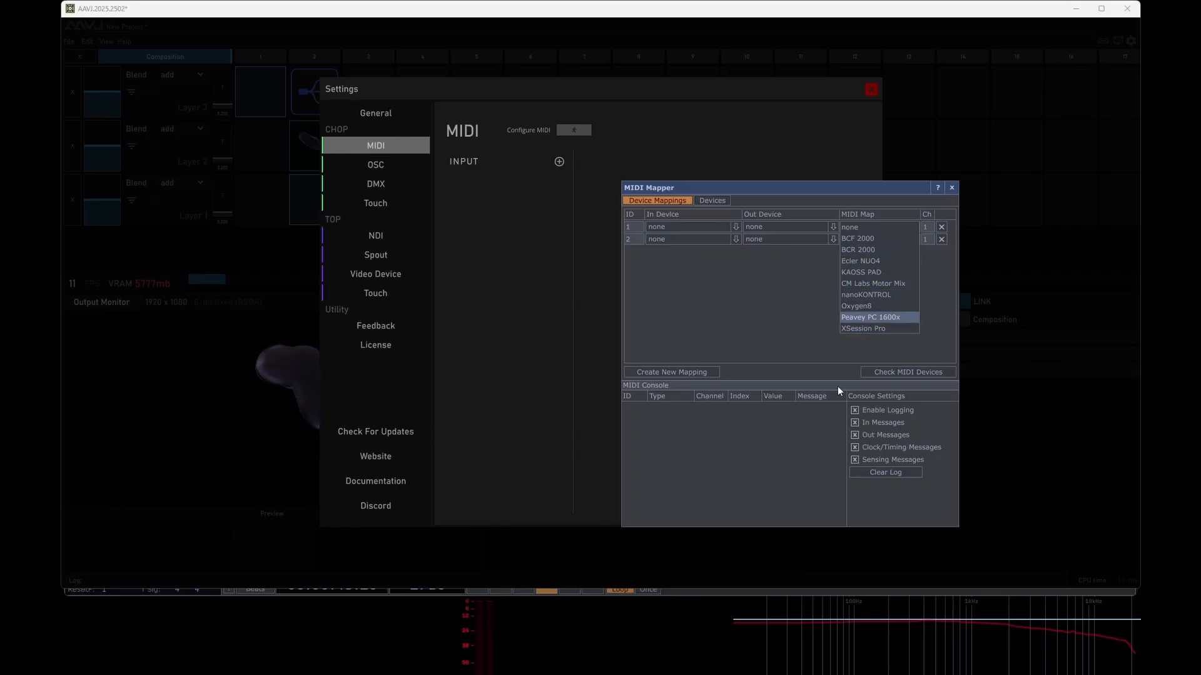
{"action": "left_click", "coordinate": [708, 328]}
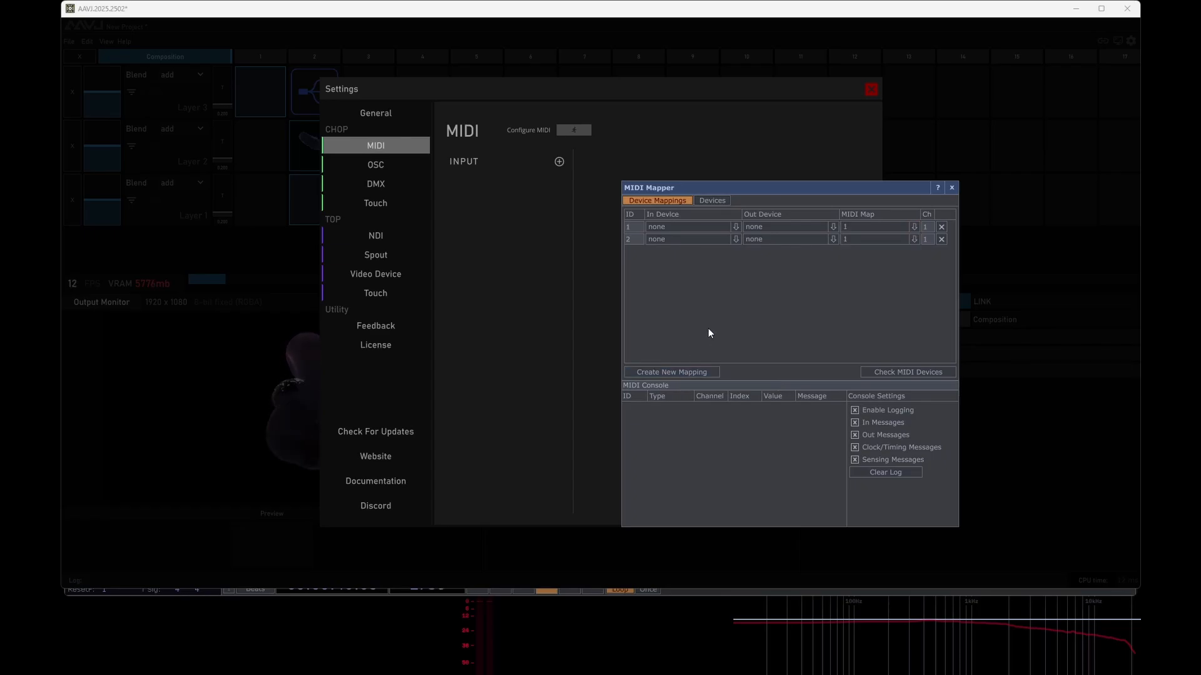
{"action": "left_click", "coordinate": [951, 189]}
- Add a MIDI input and show its parameters
{"action": "left_click", "coordinate": [559, 161]}
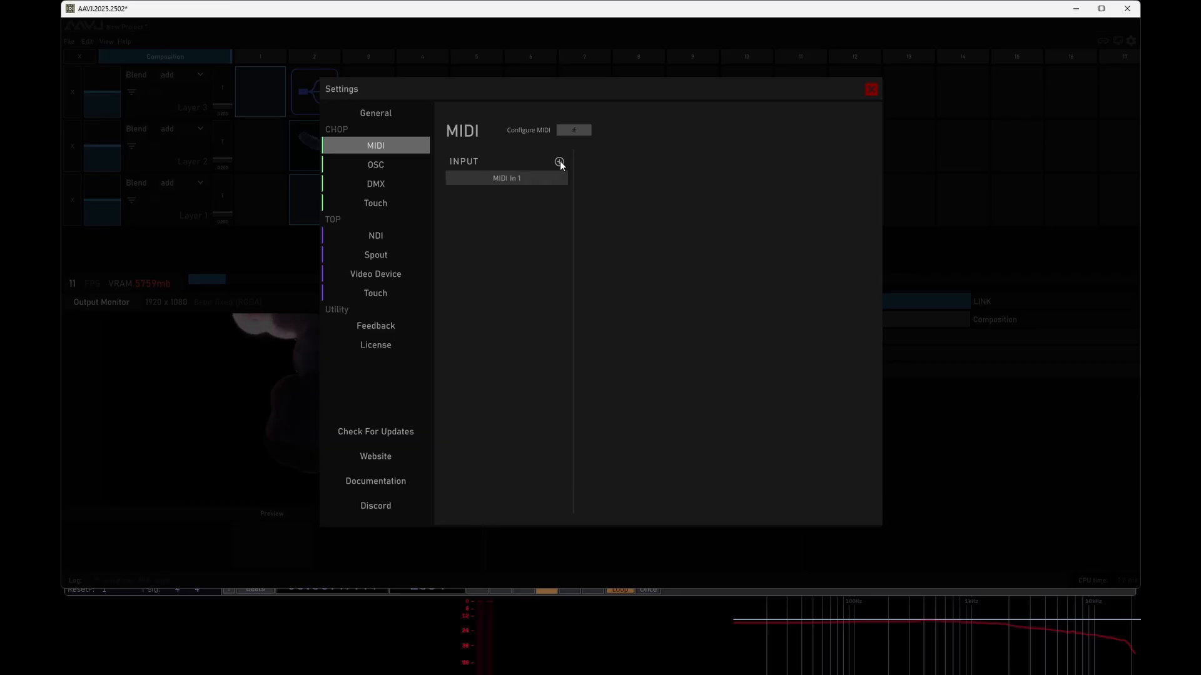
{"action": "left_click", "coordinate": [547, 179]}
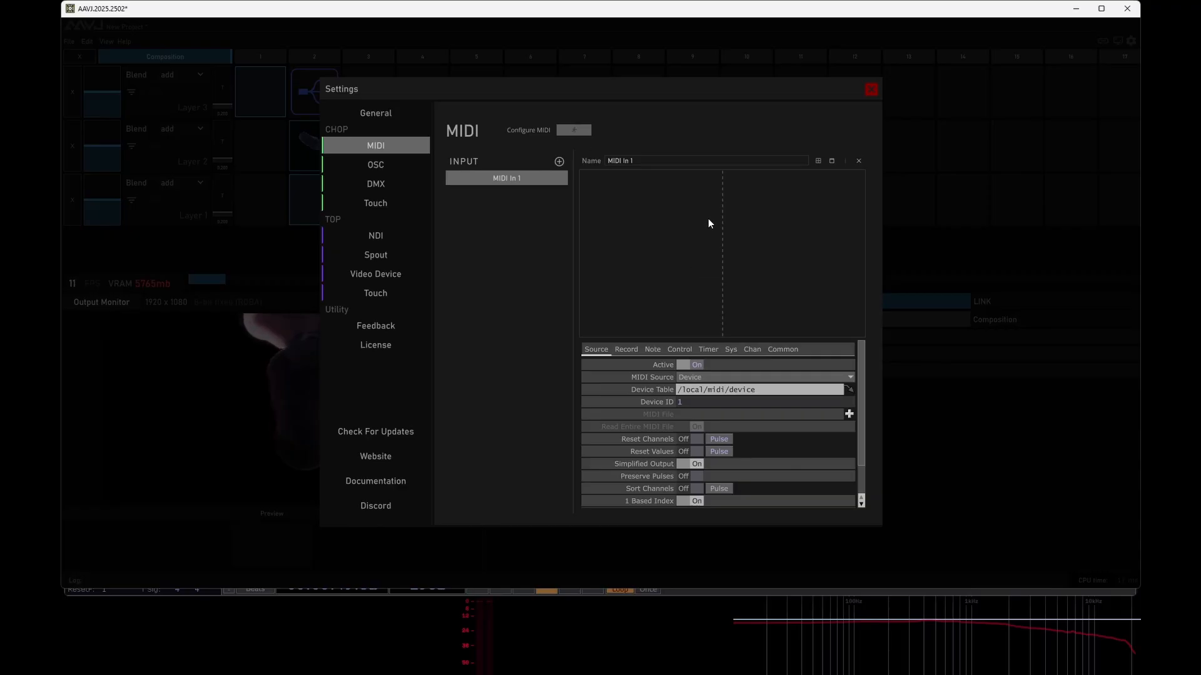
- Add a Touch CHOP input, open its network for editing, and shorten the network window
{"action": "left_click", "coordinate": [388, 202]}
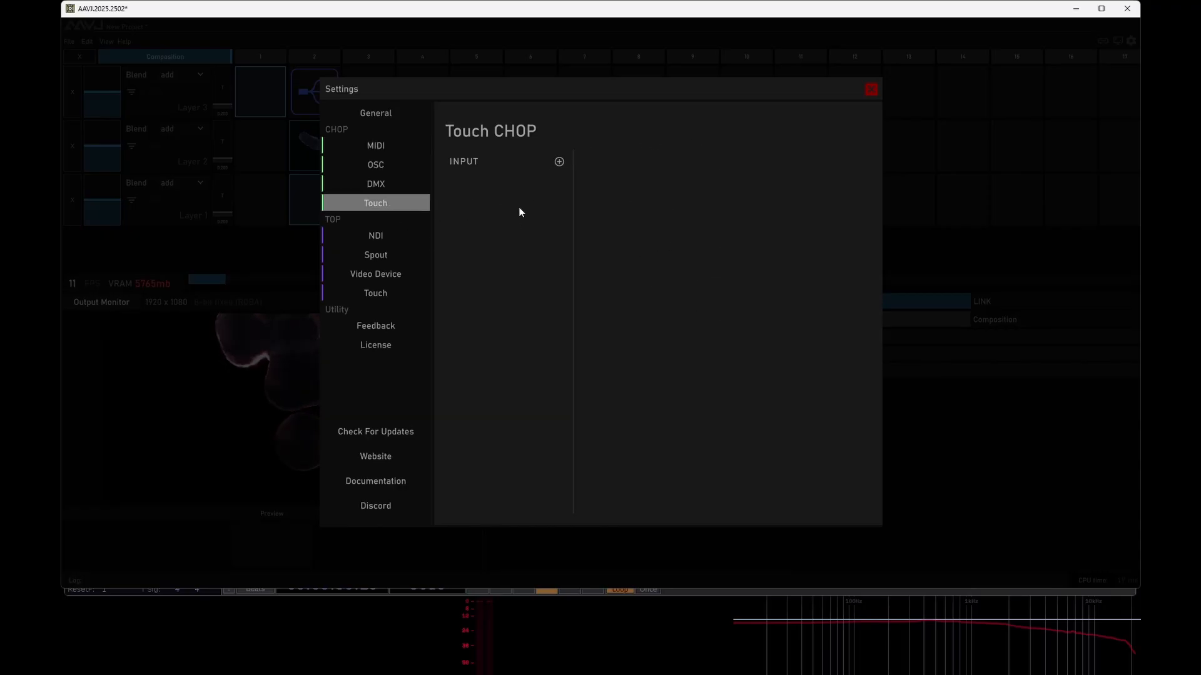
{"action": "left_click", "coordinate": [558, 162]}
{"action": "left_click", "coordinate": [548, 181]}
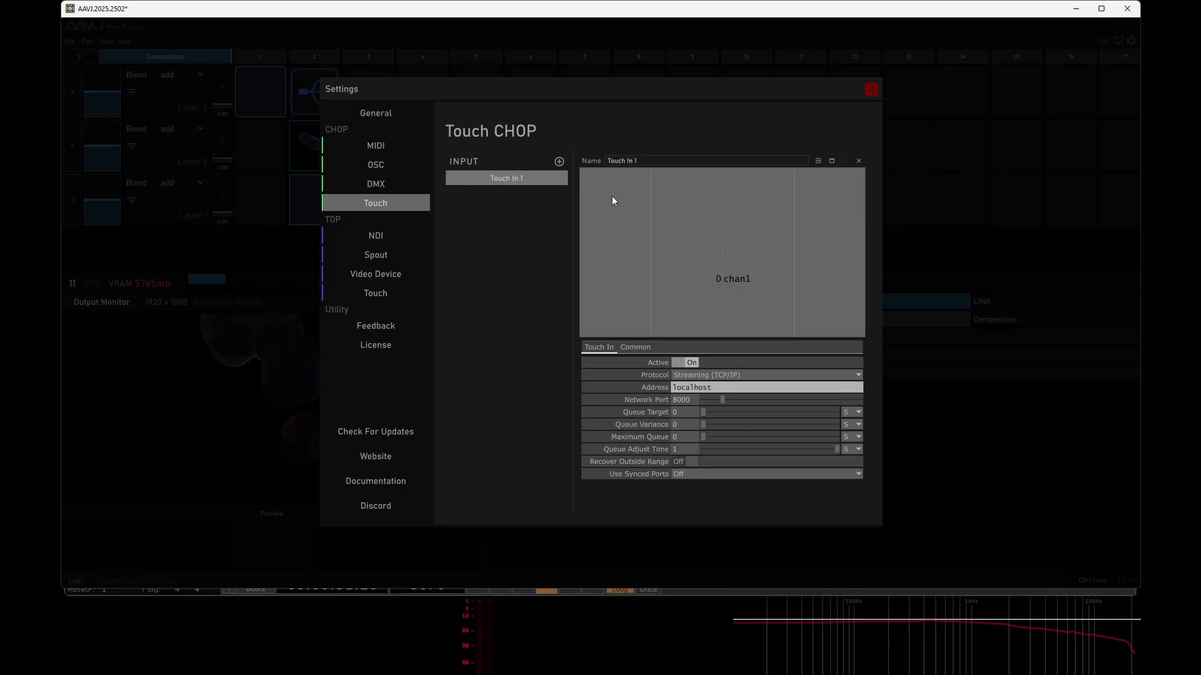
{"action": "left_click", "coordinate": [822, 162]}
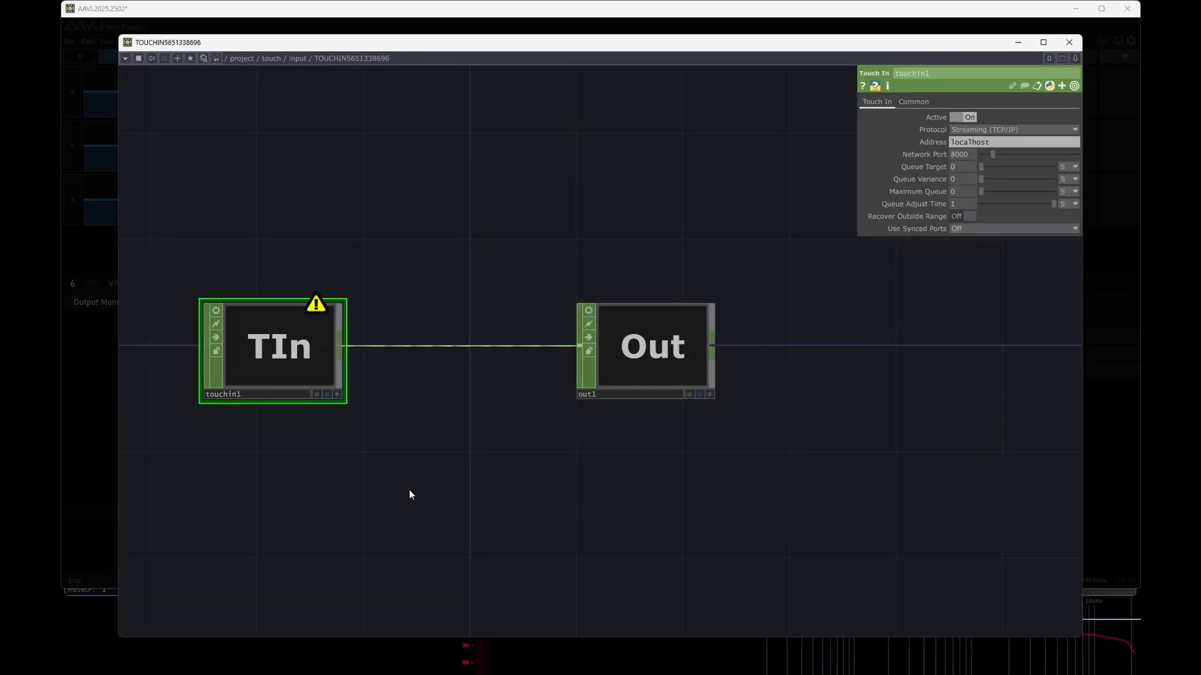
{"action": "scroll", "coordinate": [370, 546], "scroll_direction": "down", "scroll_amount": 2}
{"action": "scroll", "coordinate": [370, 546], "scroll_direction": "down", "scroll_amount": 2}
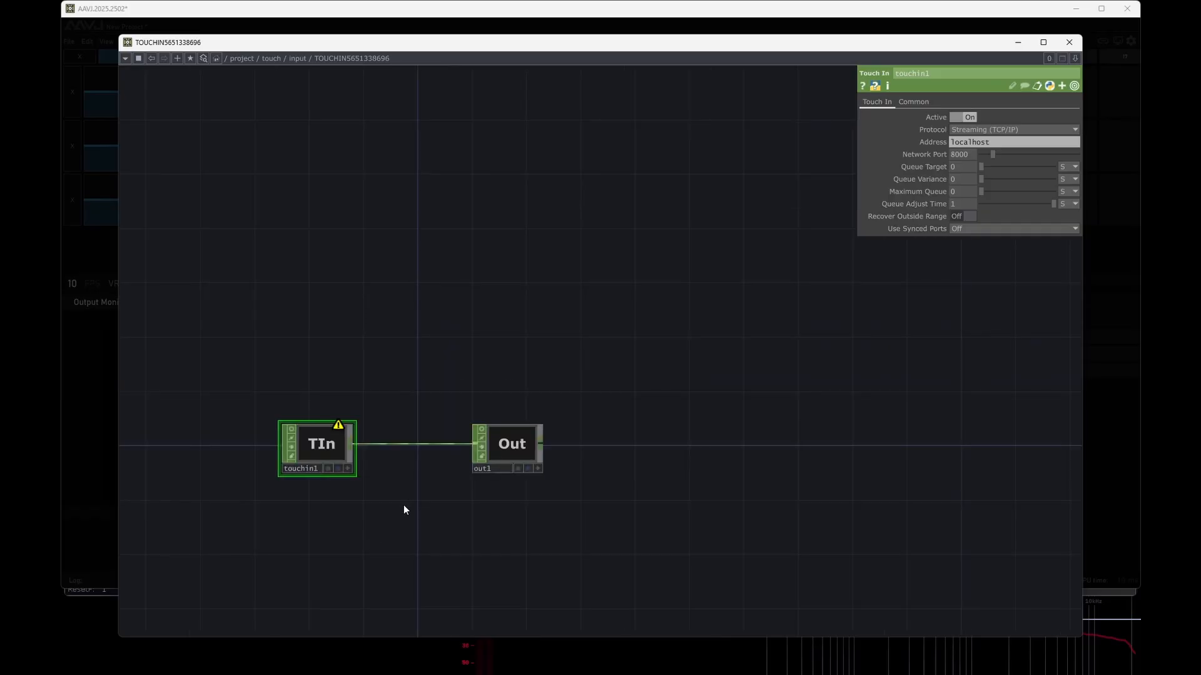
{"action": "left_click_drag", "start_coordinate": [458, 638], "coordinate": [461, 594]}
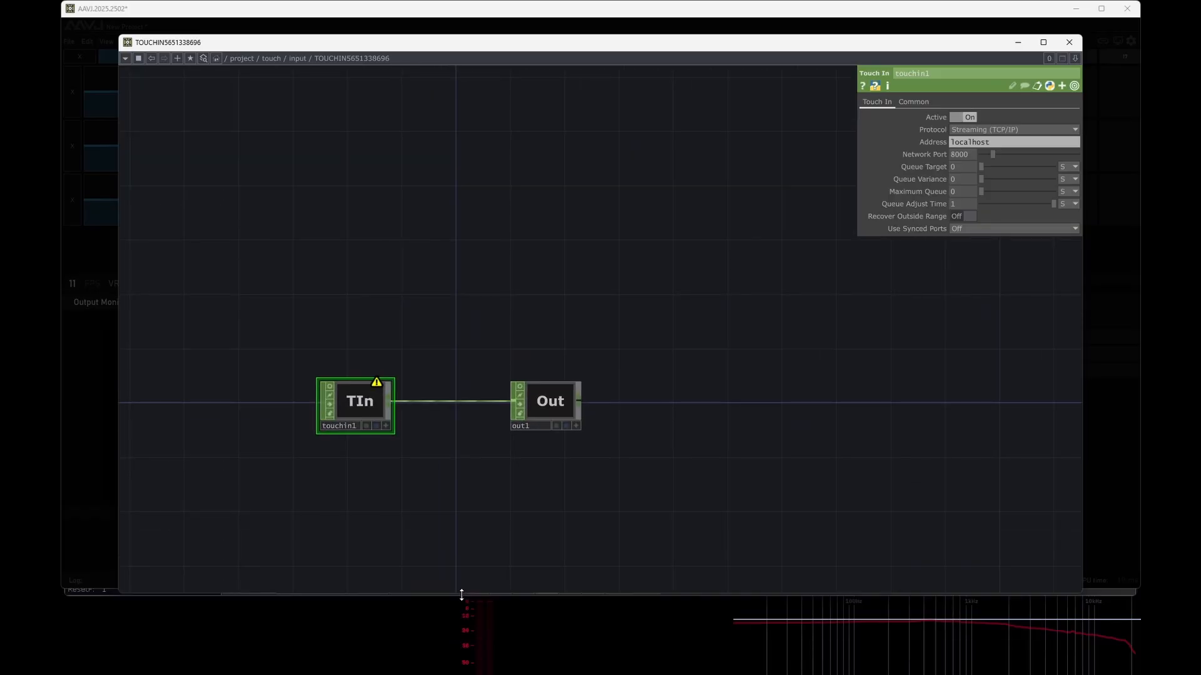
- Switch to File Explorer, open the Videos folder on the D: drive, and widen the window
{"action": "left_click", "coordinate": [491, 653]}
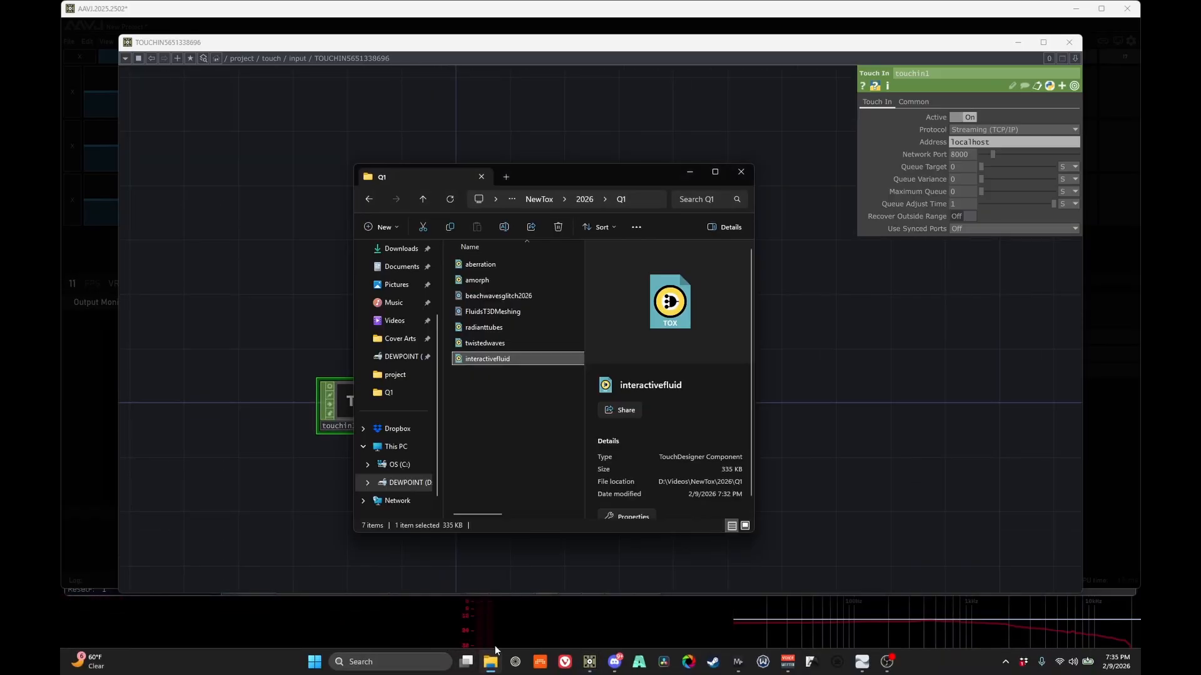
{"action": "left_click", "coordinate": [403, 482]}
{"action": "scroll", "coordinate": [482, 363], "scroll_direction": "up", "scroll_amount": 5}
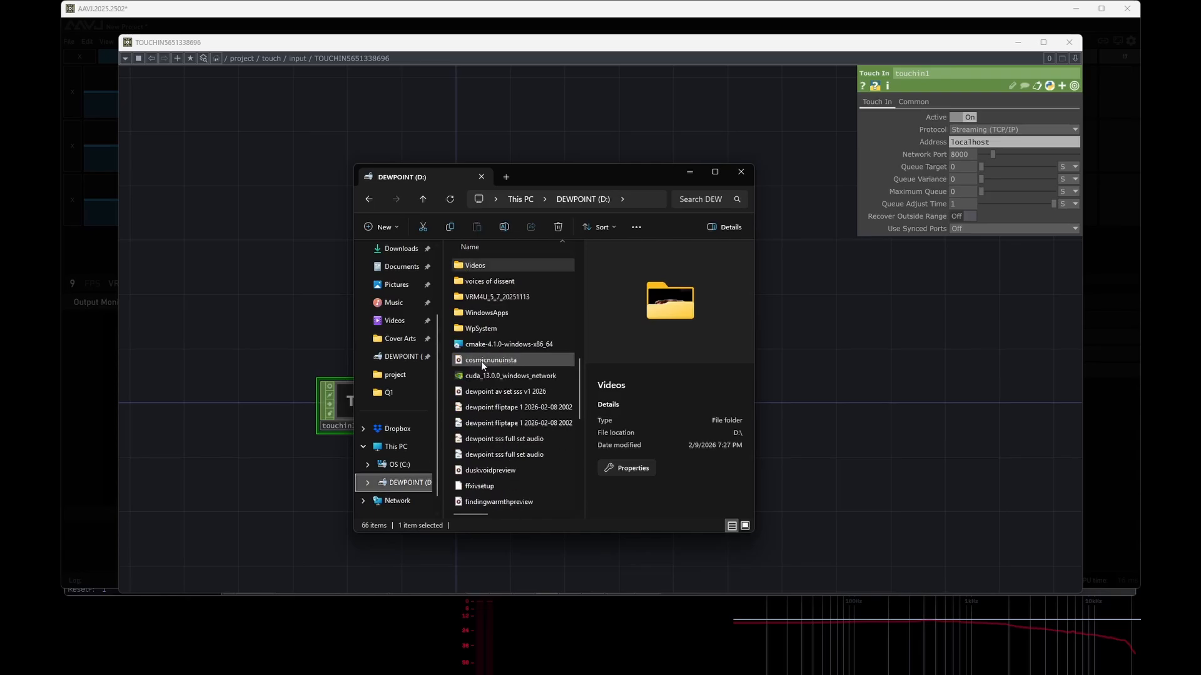
{"action": "scroll", "coordinate": [482, 362], "scroll_direction": "up", "scroll_amount": 5}
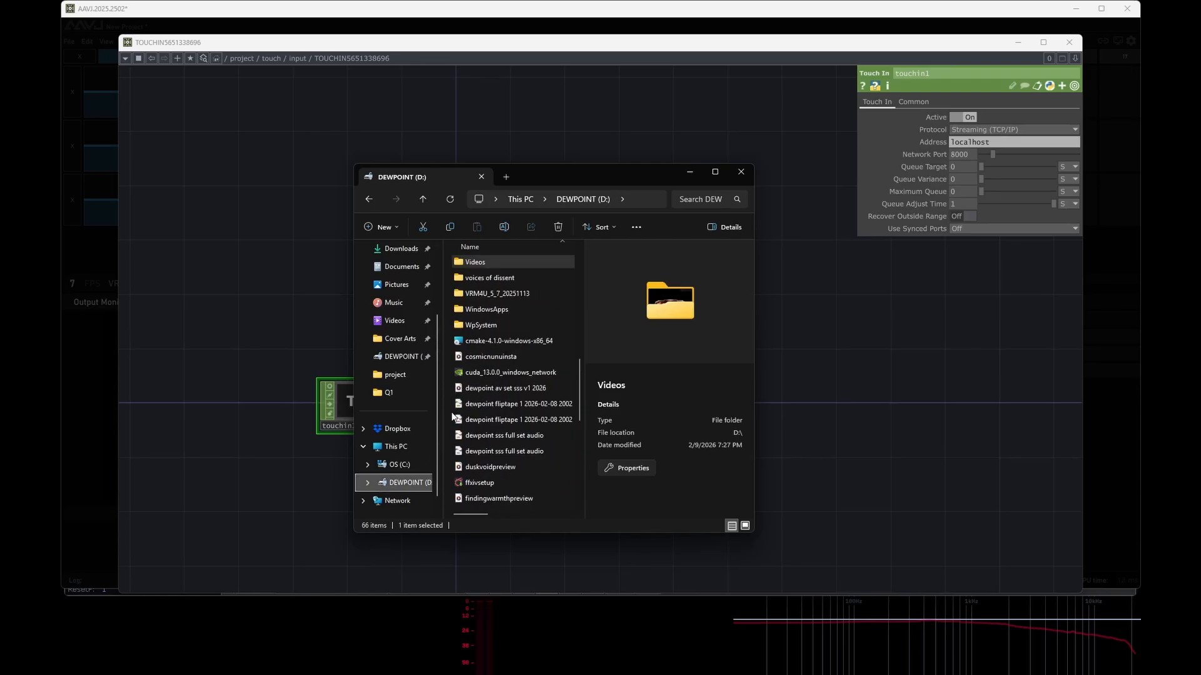
{"action": "double_click", "coordinate": [481, 262]}
{"action": "scroll", "coordinate": [488, 344], "scroll_direction": "down", "scroll_amount": 2}
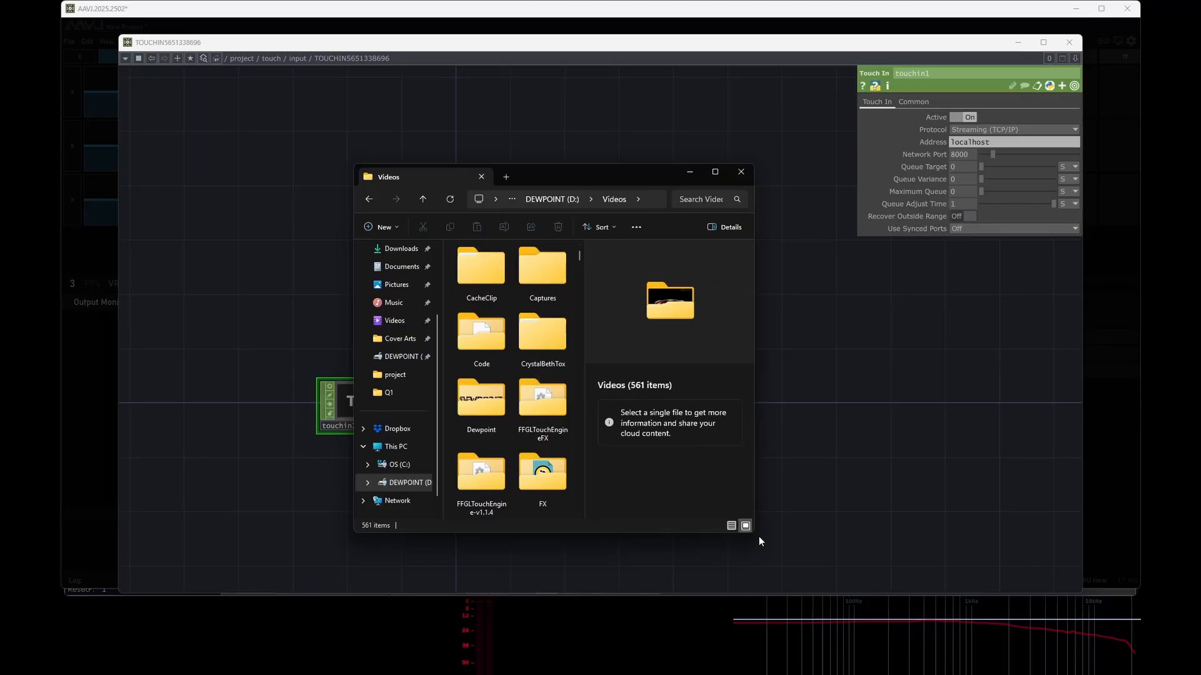
{"action": "left_click_drag", "start_coordinate": [756, 536], "coordinate": [1021, 540]}
- Find the audio_analyze_v2 TOX in the Videos folder and load it into the Touch In network, cancelling the file replacement in Dropbox
{"action": "scroll", "coordinate": [699, 442], "scroll_direction": "down", "scroll_amount": 10}
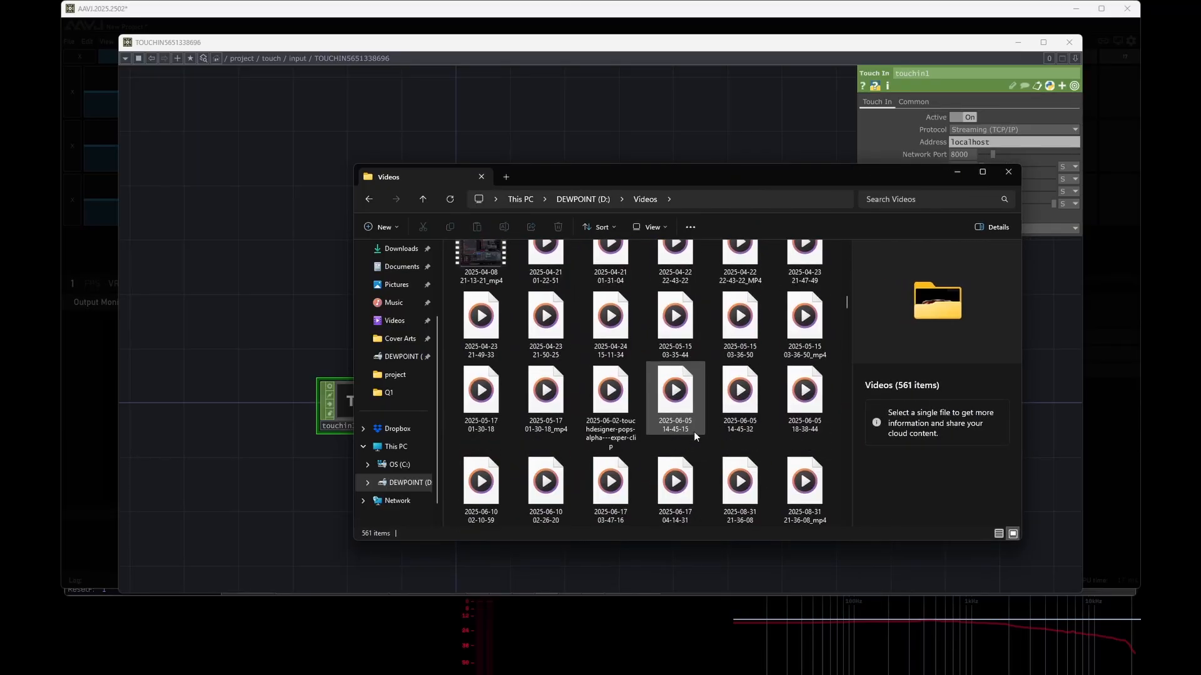
{"action": "scroll", "coordinate": [693, 432], "scroll_direction": "up", "scroll_amount": 10}
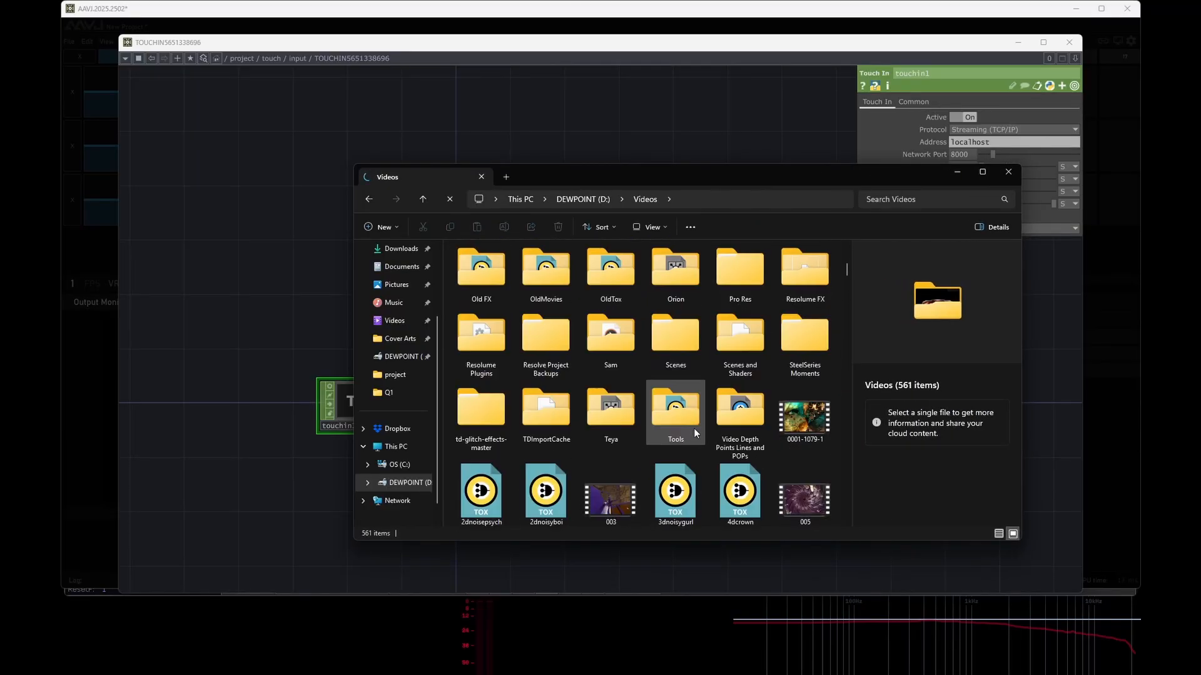
{"action": "scroll", "coordinate": [693, 428], "scroll_direction": "down", "scroll_amount": 12}
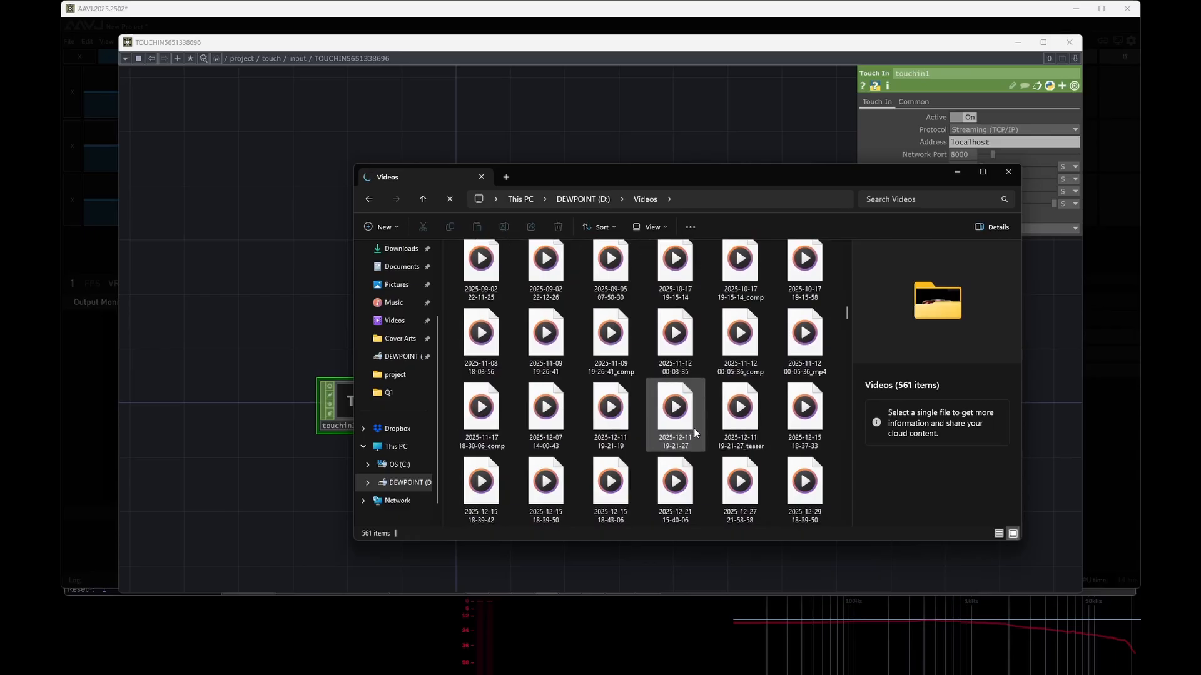
{"action": "scroll", "coordinate": [692, 428], "scroll_direction": "down", "scroll_amount": 3}
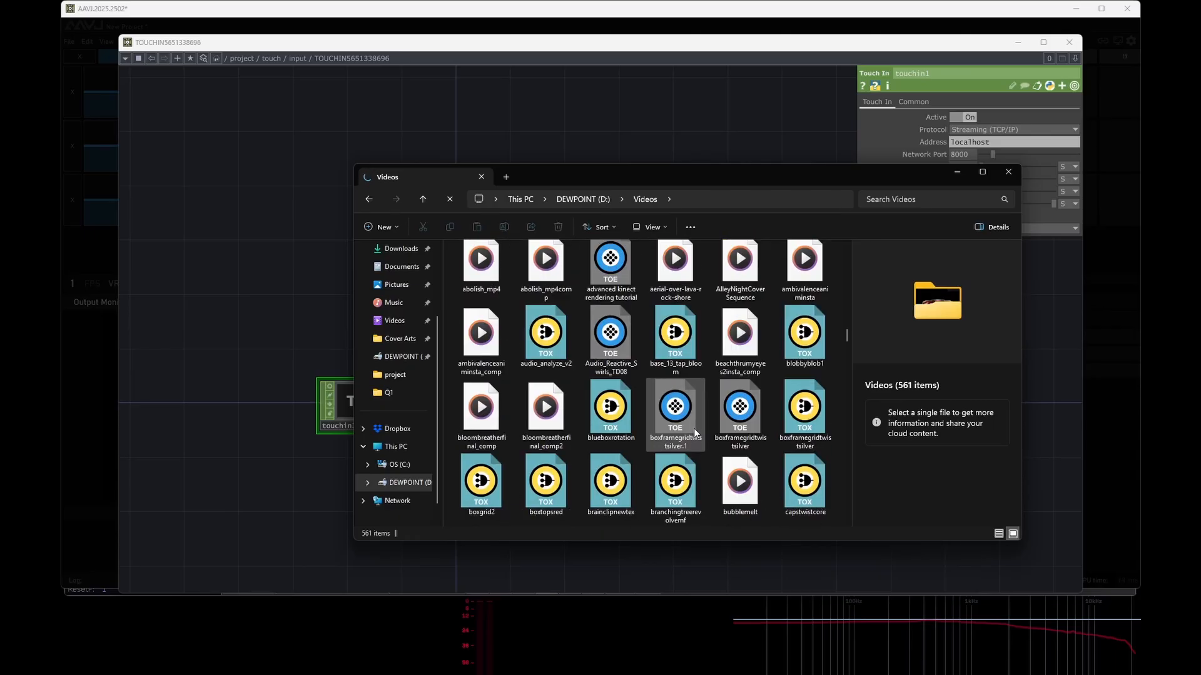
{"action": "scroll", "coordinate": [693, 428], "scroll_direction": "up", "scroll_amount": 3}
{"action": "scroll", "coordinate": [693, 428], "scroll_direction": "up", "scroll_amount": 2}
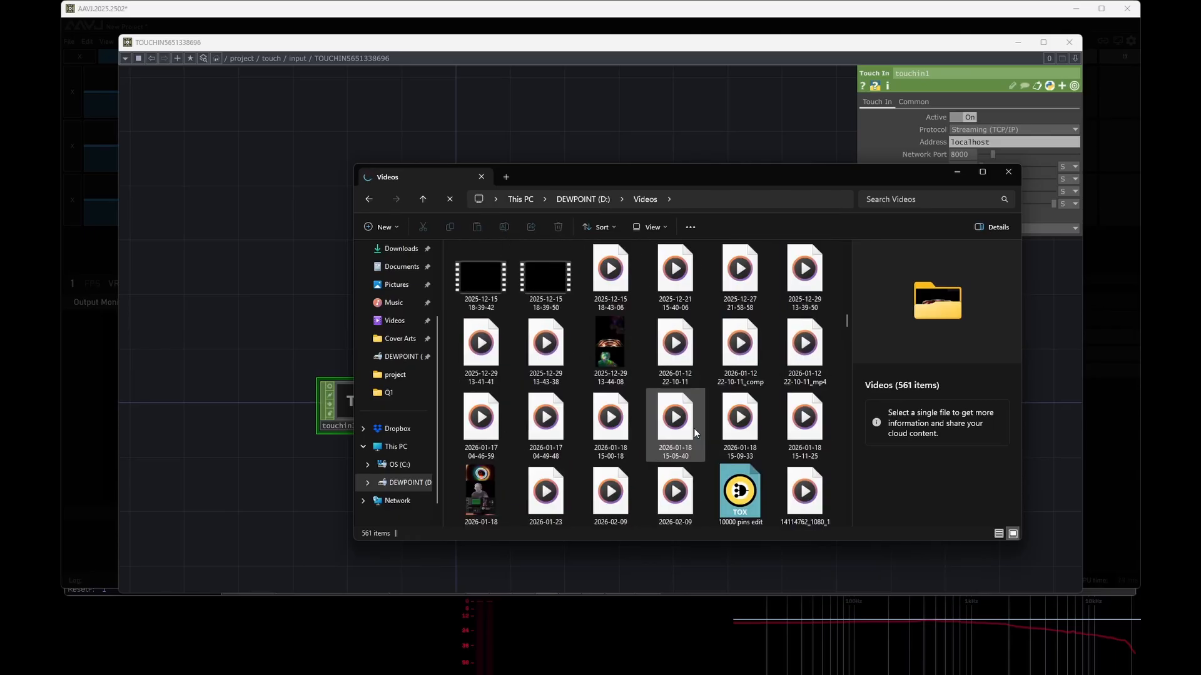
{"action": "scroll", "coordinate": [693, 428], "scroll_direction": "down", "scroll_amount": 3}
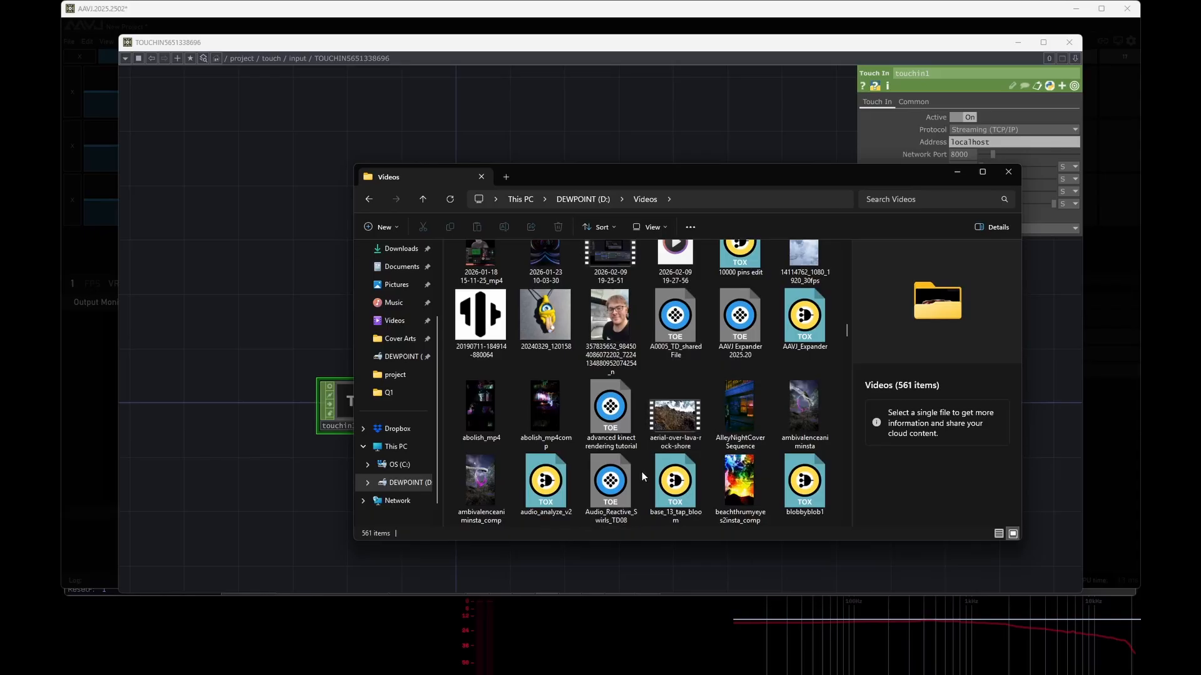
{"action": "left_click_drag", "start_coordinate": [561, 488], "coordinate": [289, 313]}
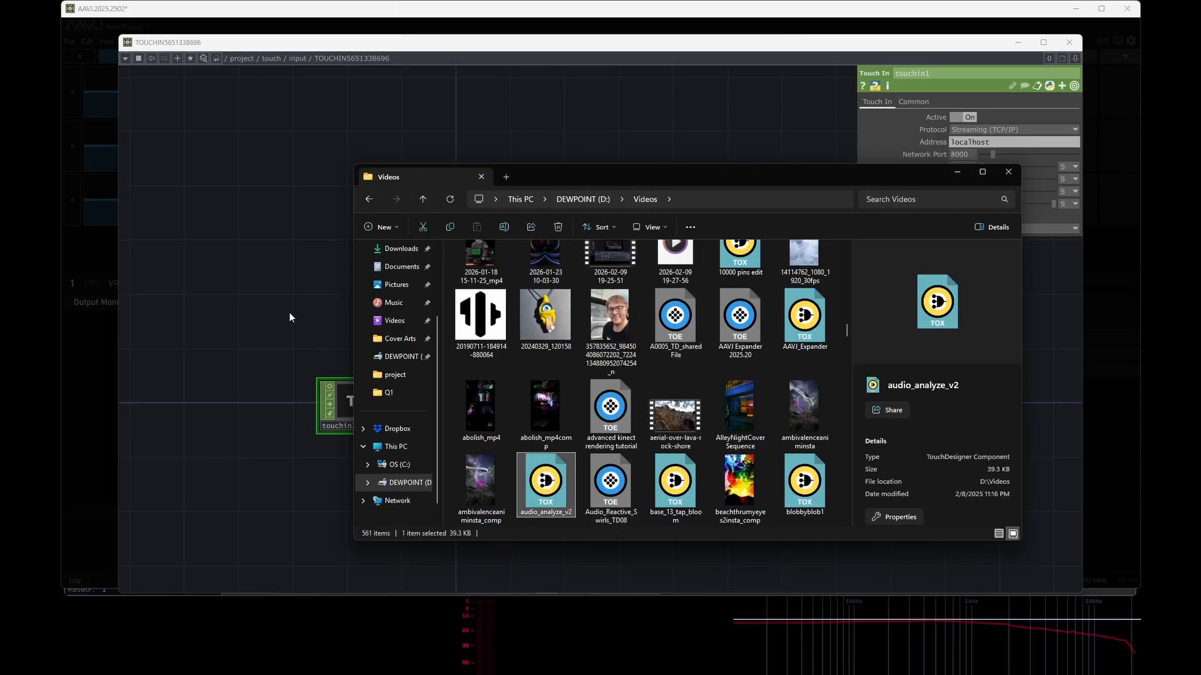
{"action": "left_click_drag", "start_coordinate": [553, 492], "coordinate": [402, 436]}
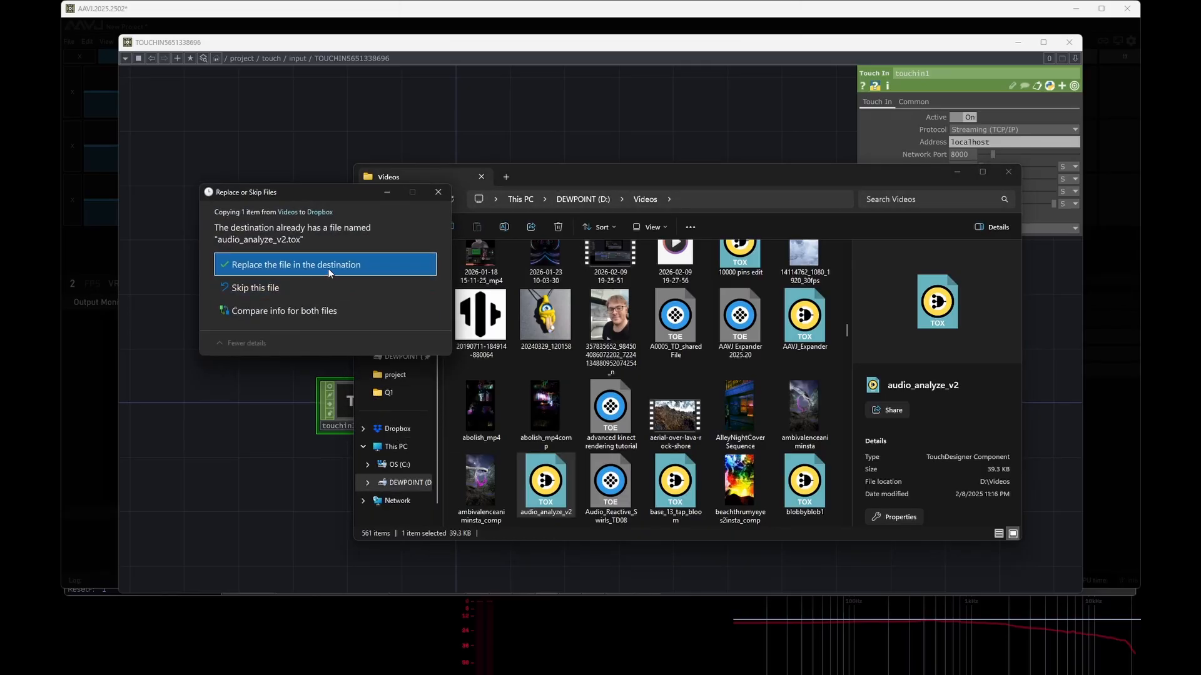
{"action": "left_click", "coordinate": [447, 193]}
{"action": "left_click", "coordinate": [284, 455]}
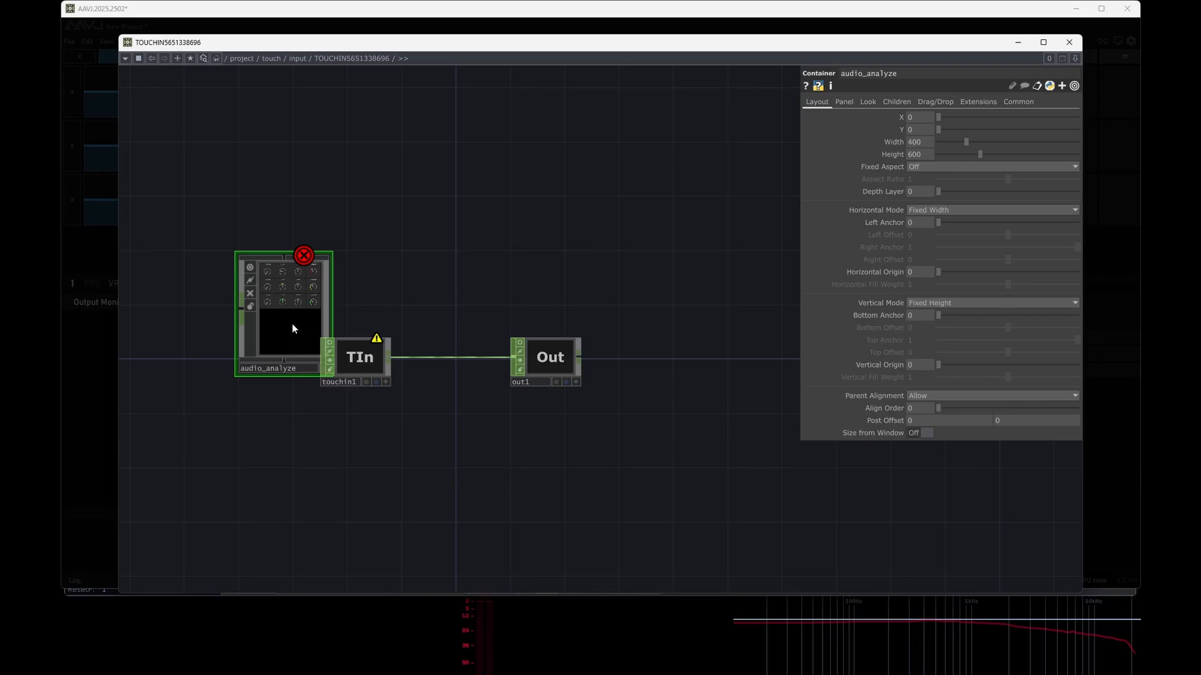
- Move the audio_analyze container into the free space above the Touch In and Out nodes
{"action": "left_click_drag", "start_coordinate": [529, 257], "coordinate": [530, 257]}
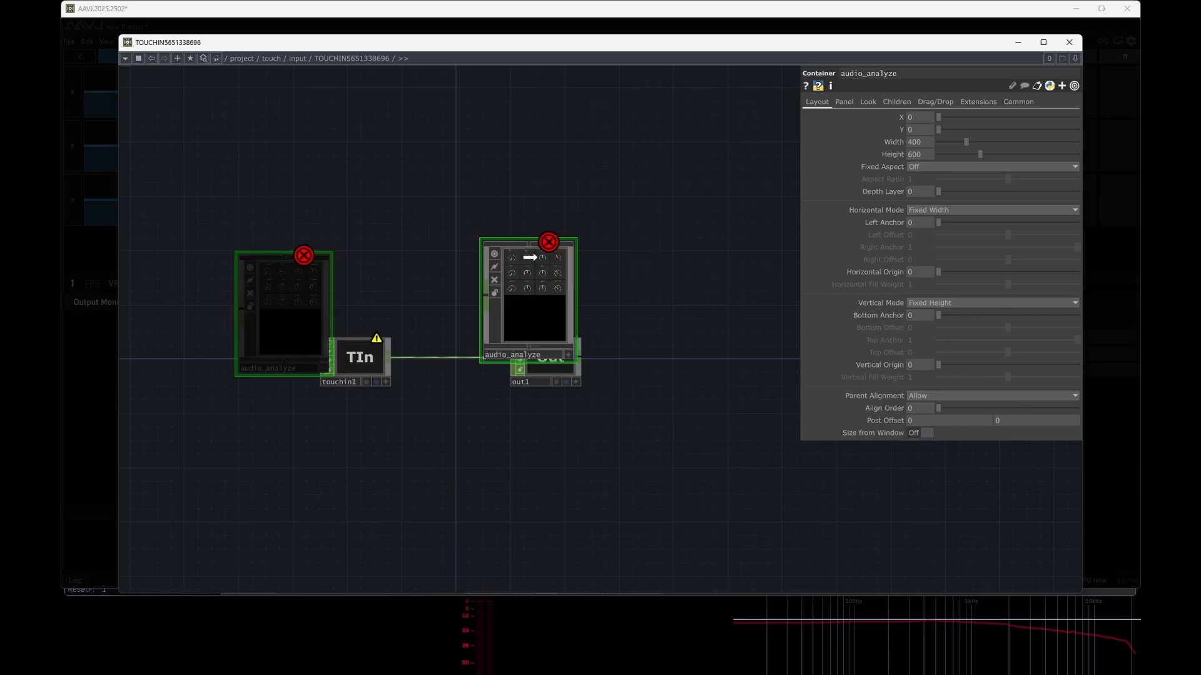
{"action": "left_click_drag", "start_coordinate": [518, 202], "coordinate": [529, 237]}
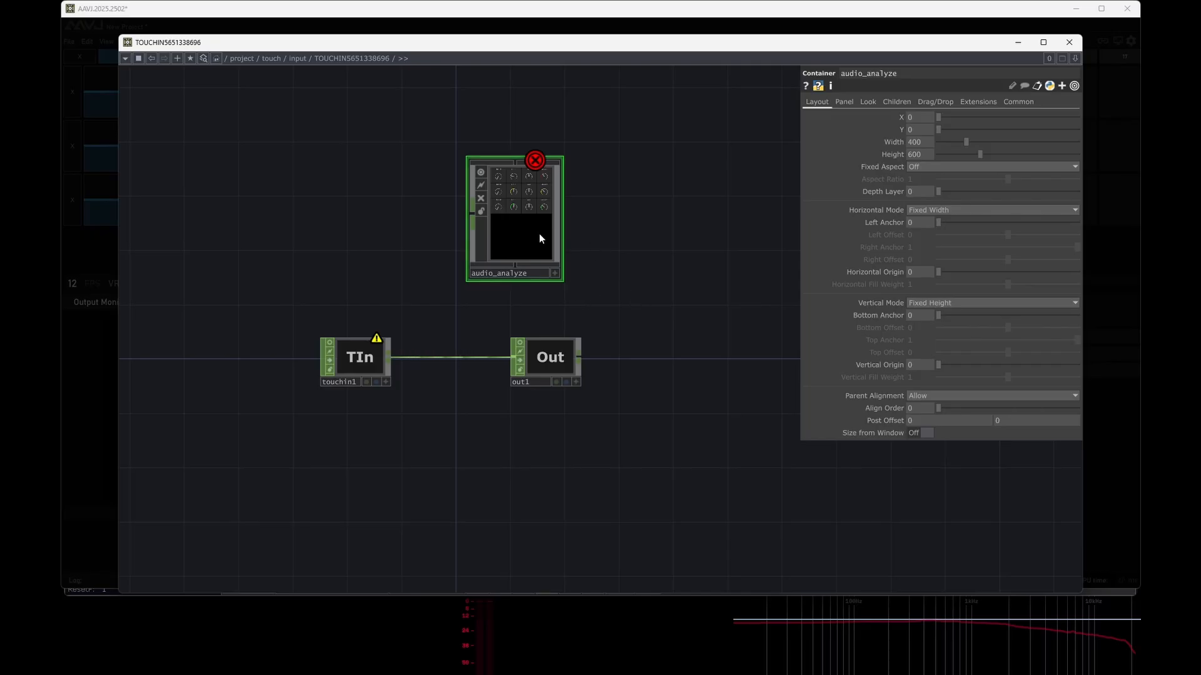
{"action": "double_click", "coordinate": [651, 254]}
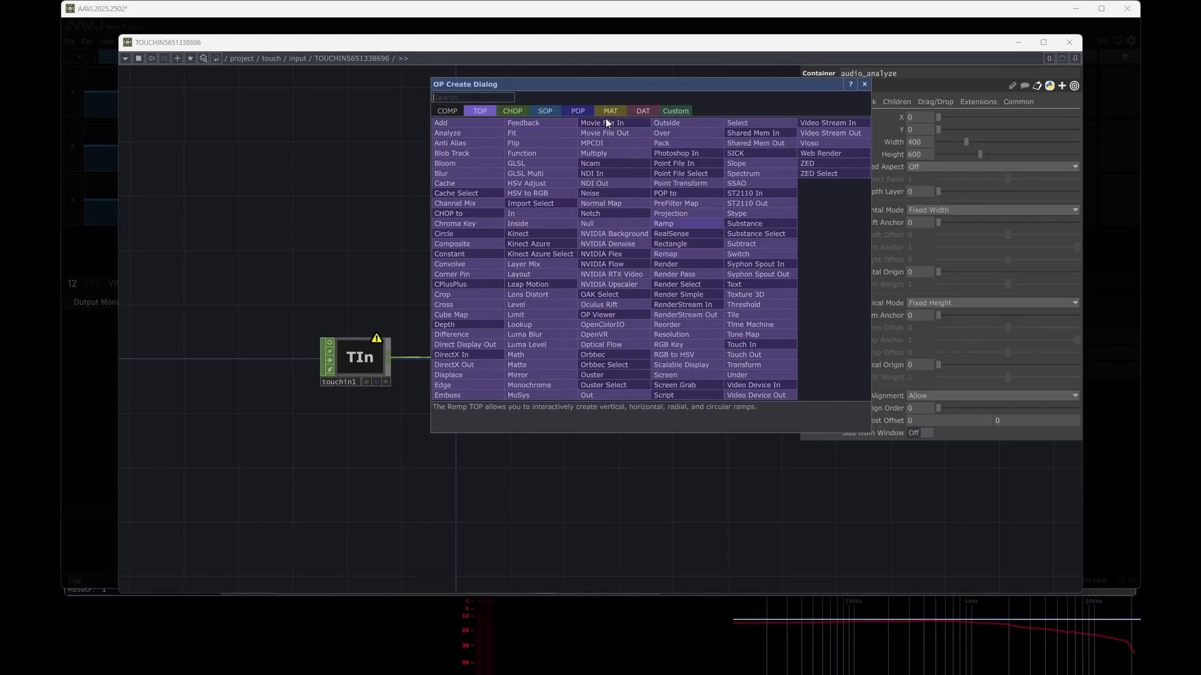
{"action": "left_click", "coordinate": [864, 84]}
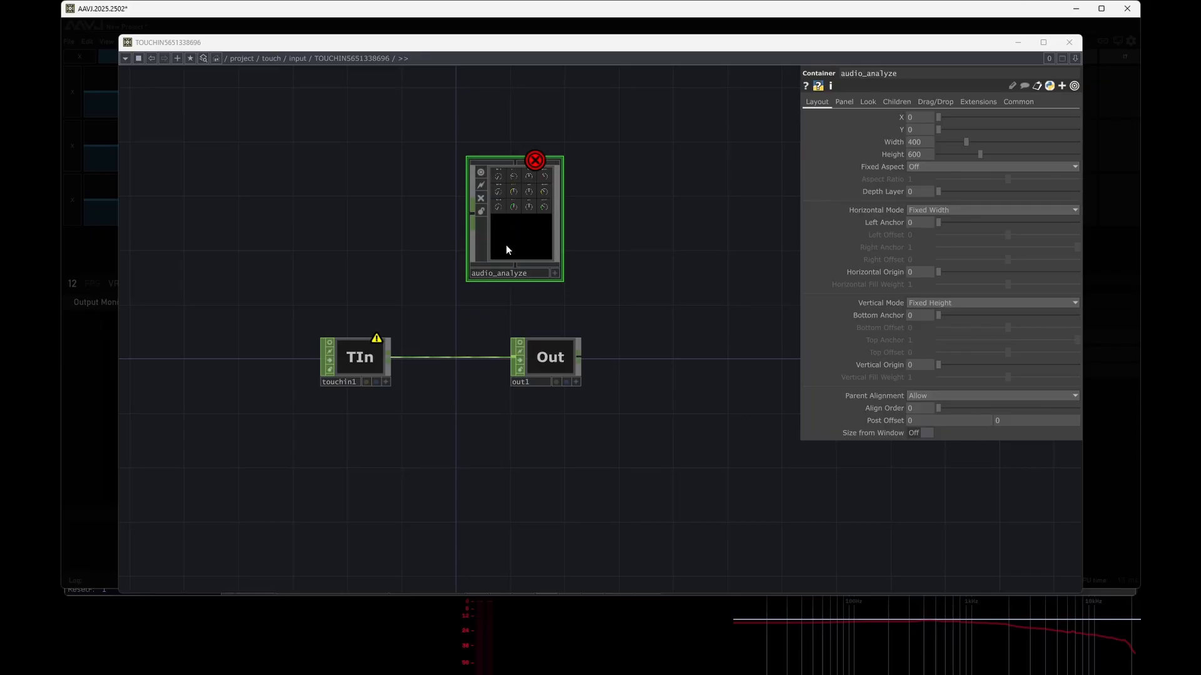
- Add an Audio Device In CHOP beside the audio_analyze container, above the Touch In node
{"action": "double_click", "coordinate": [387, 224]}
{"action": "left_click", "coordinate": [252, 74]}
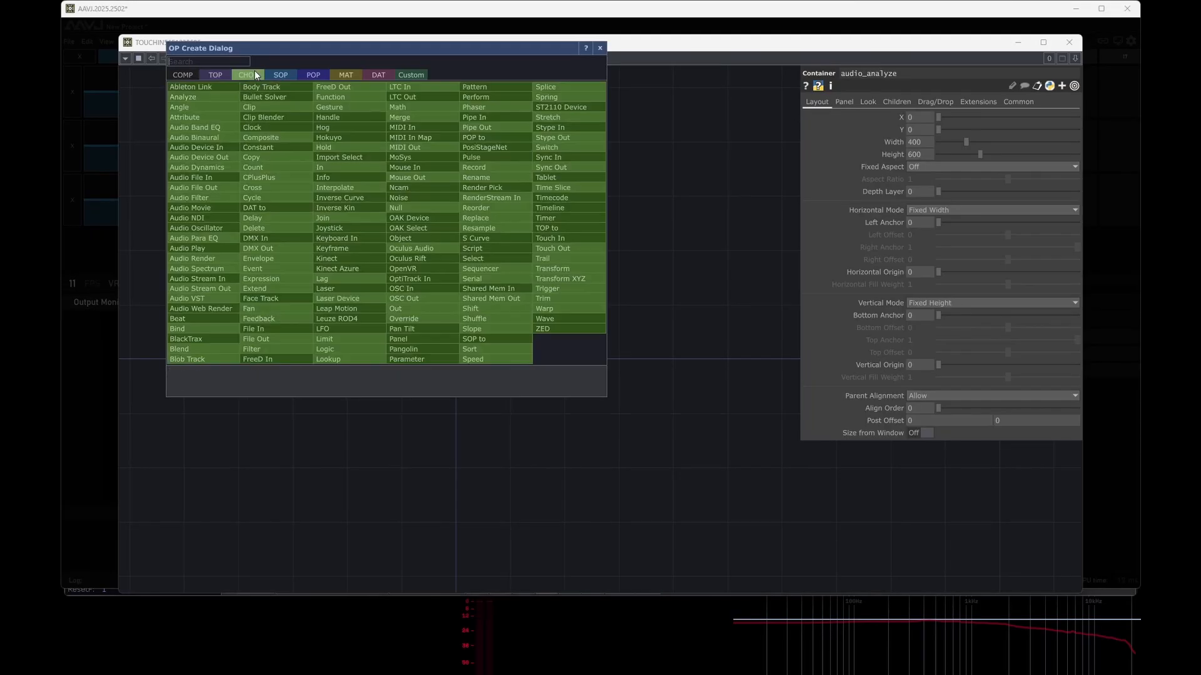
{"action": "left_click", "coordinate": [215, 148]}
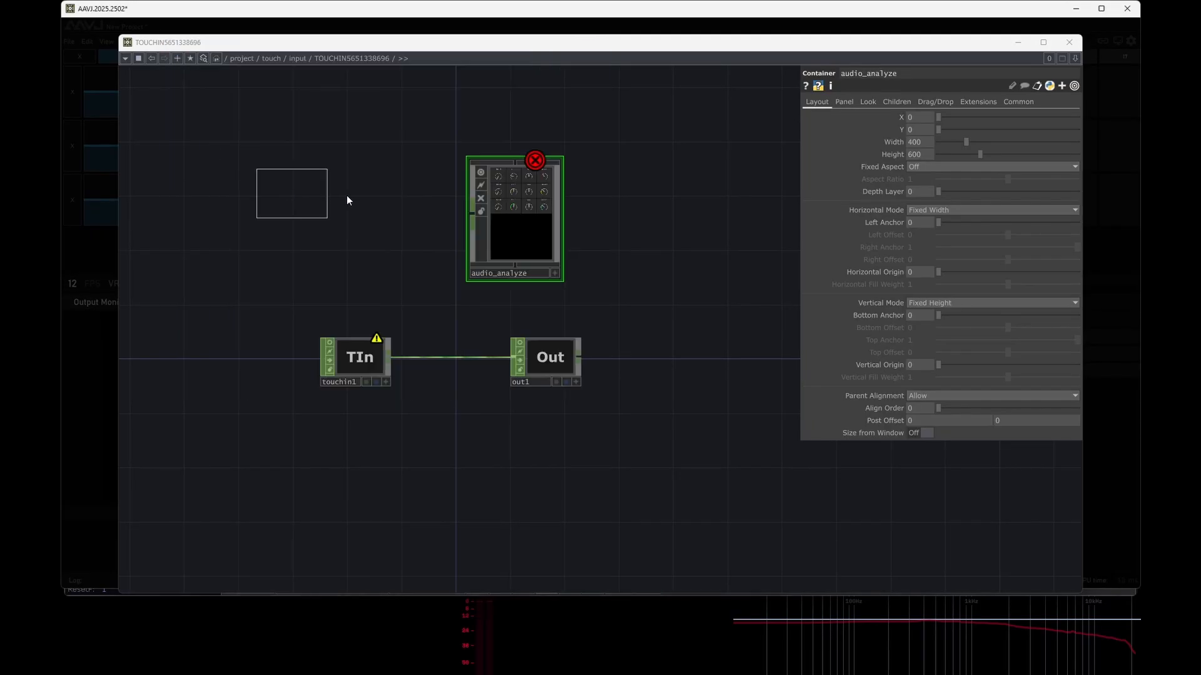
{"action": "left_click", "coordinate": [406, 223]}
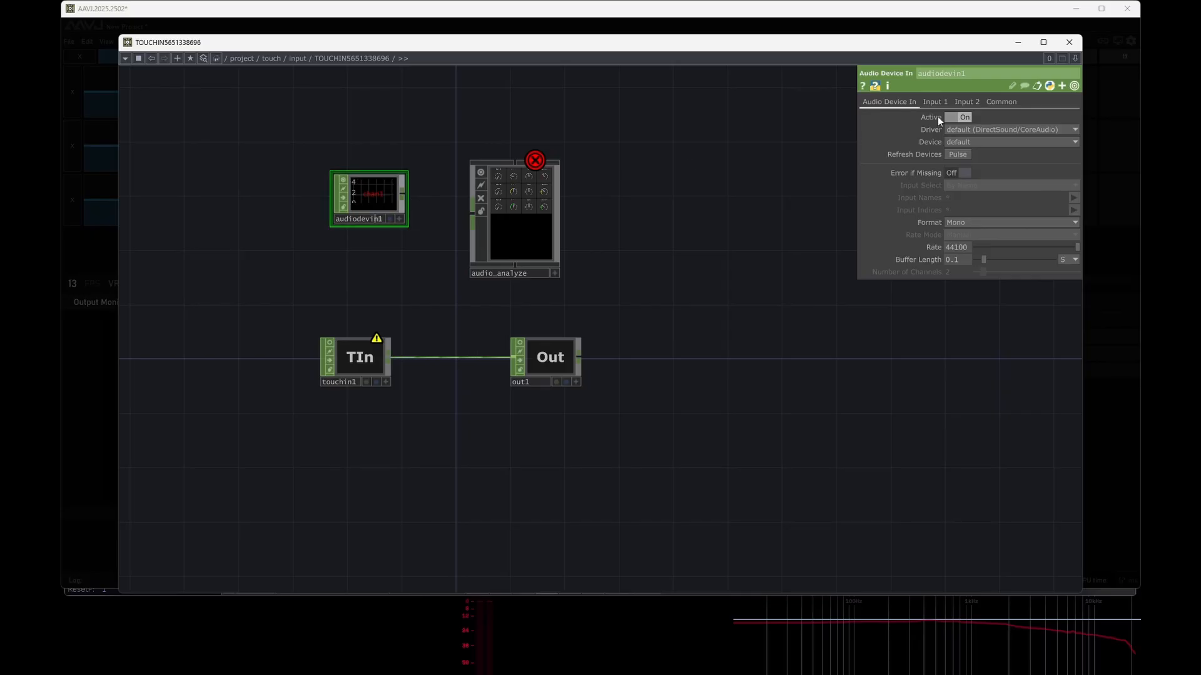
- Set the Audio Device In's device to Microphone Array (Realtek(R) Audio) and wire its output into audio_analyze
{"action": "left_click", "coordinate": [983, 129]}
{"action": "left_click", "coordinate": [989, 130]}
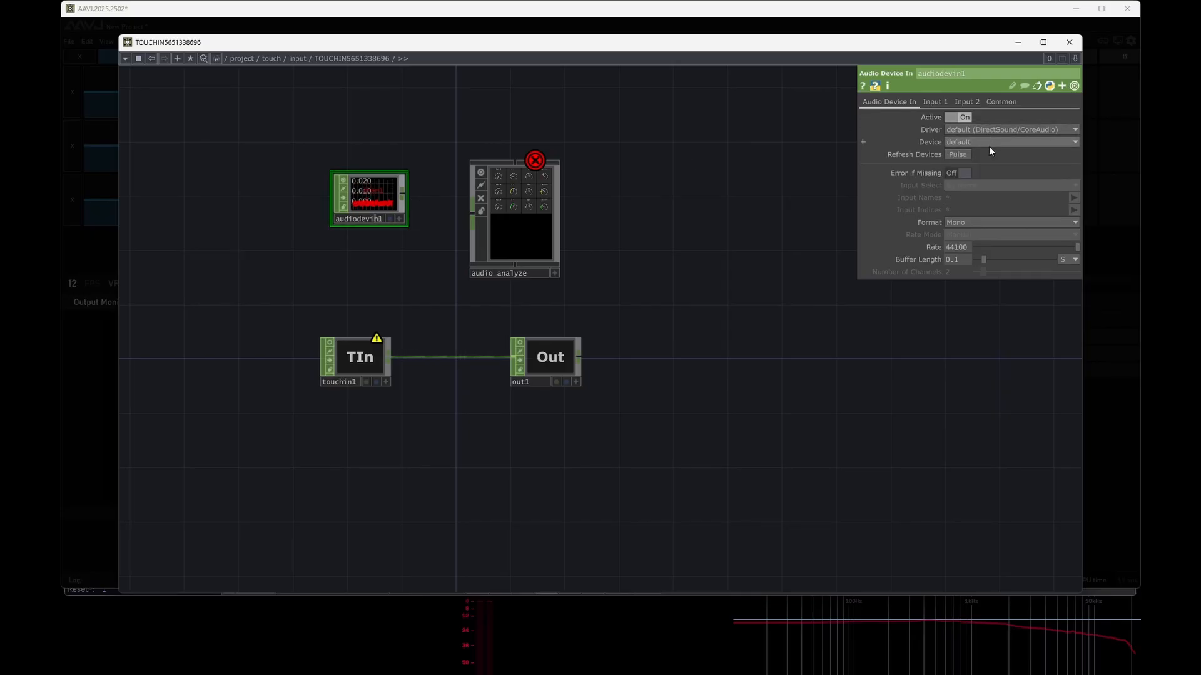
{"action": "left_click", "coordinate": [988, 145]}
{"action": "left_click", "coordinate": [992, 188]}
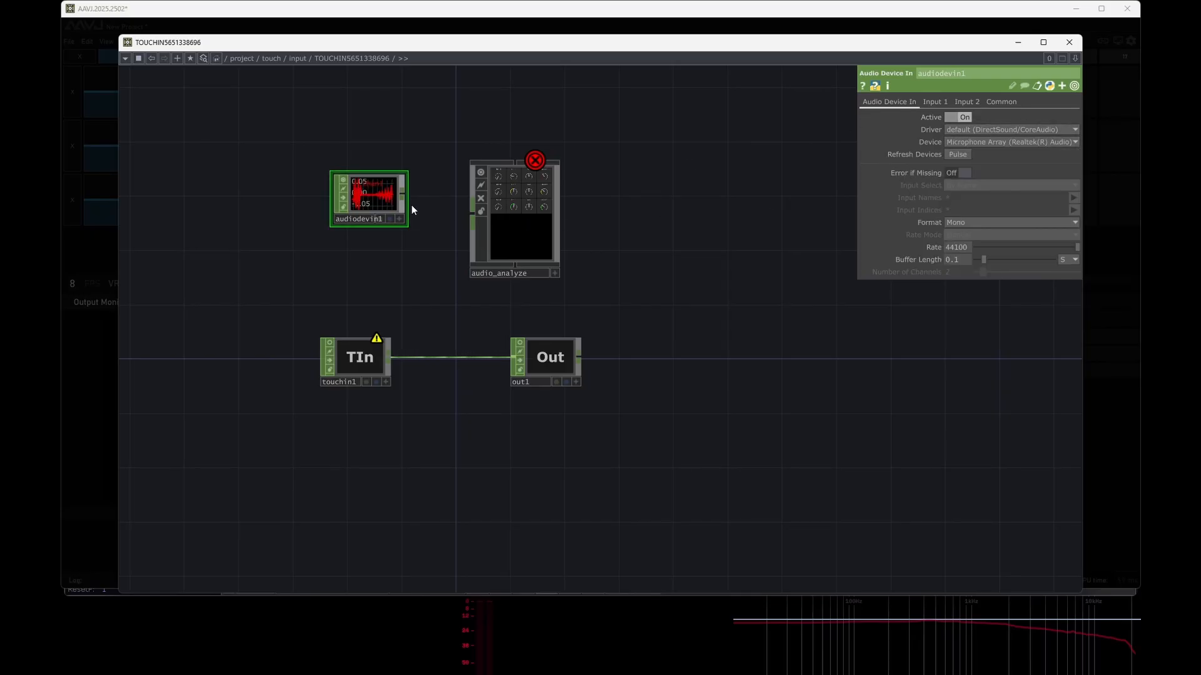
{"action": "left_click_drag", "start_coordinate": [407, 194], "coordinate": [470, 215]}
- Enter the audioAnalysis component inside audio_analyze and add an Out CHOP connected to null1
{"action": "double_click", "coordinate": [523, 222]}
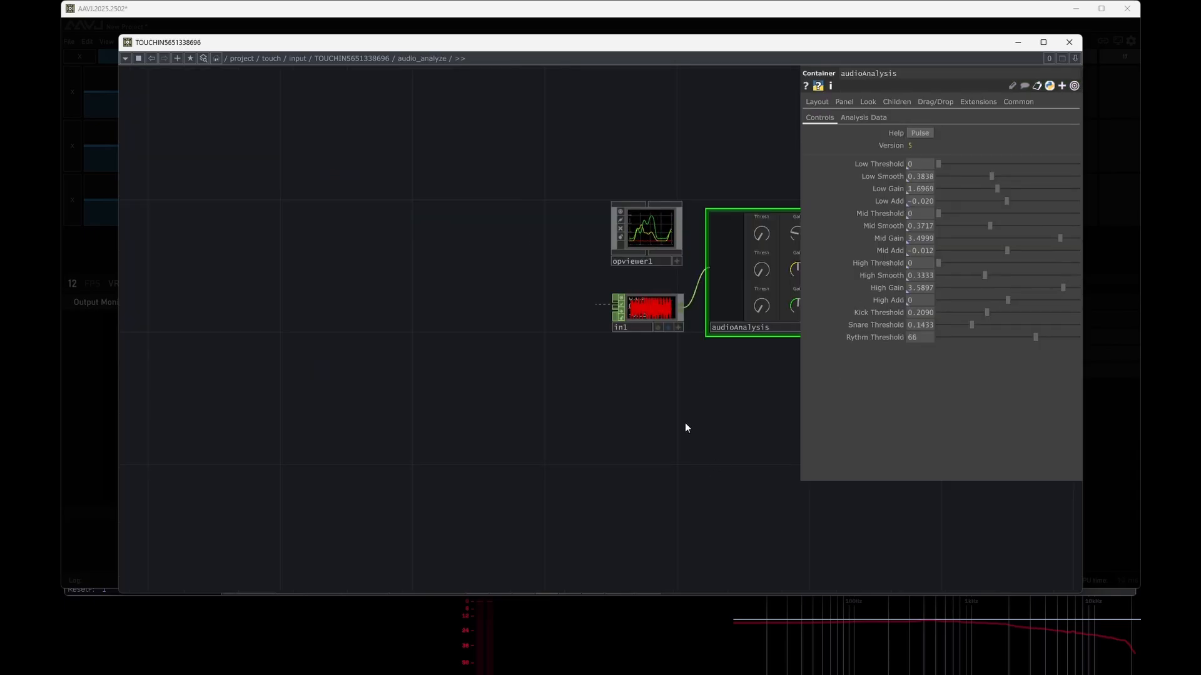
{"action": "left_click_drag", "start_coordinate": [605, 422], "coordinate": [327, 393]}
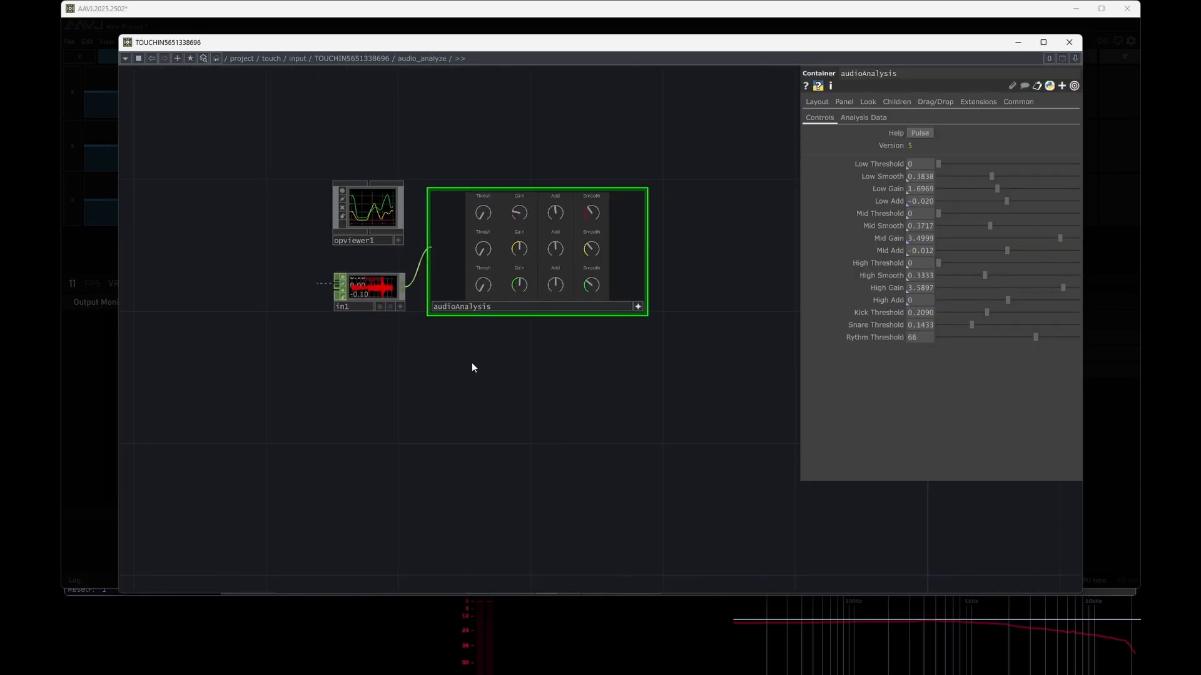
{"action": "left_click", "coordinate": [637, 308]}
{"action": "scroll", "coordinate": [608, 253], "scroll_direction": "up", "scroll_amount": 10}
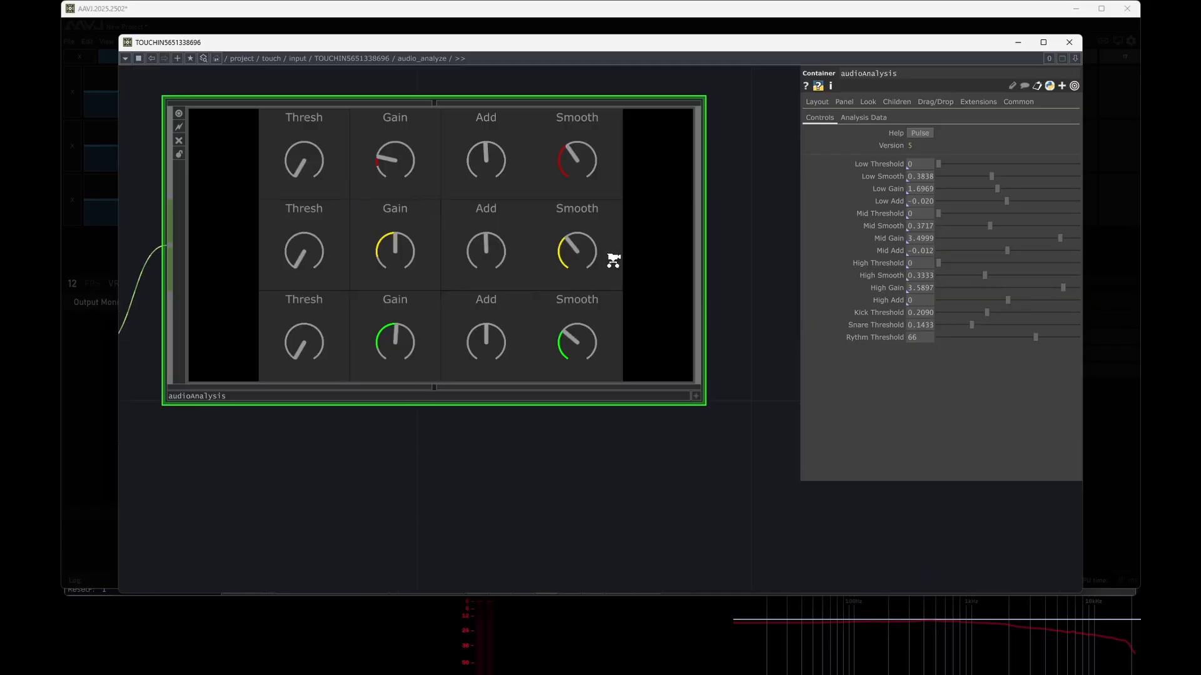
{"action": "scroll", "coordinate": [647, 374], "scroll_direction": "up", "scroll_amount": 6}
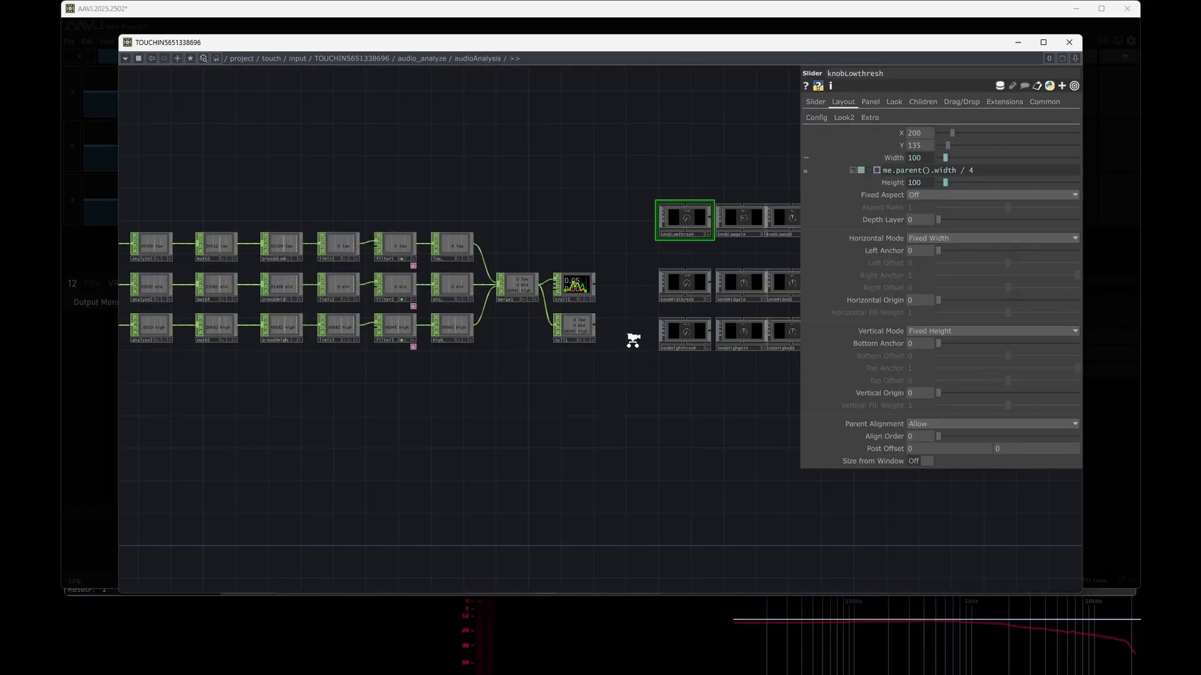
{"action": "left_click", "coordinate": [591, 300]}
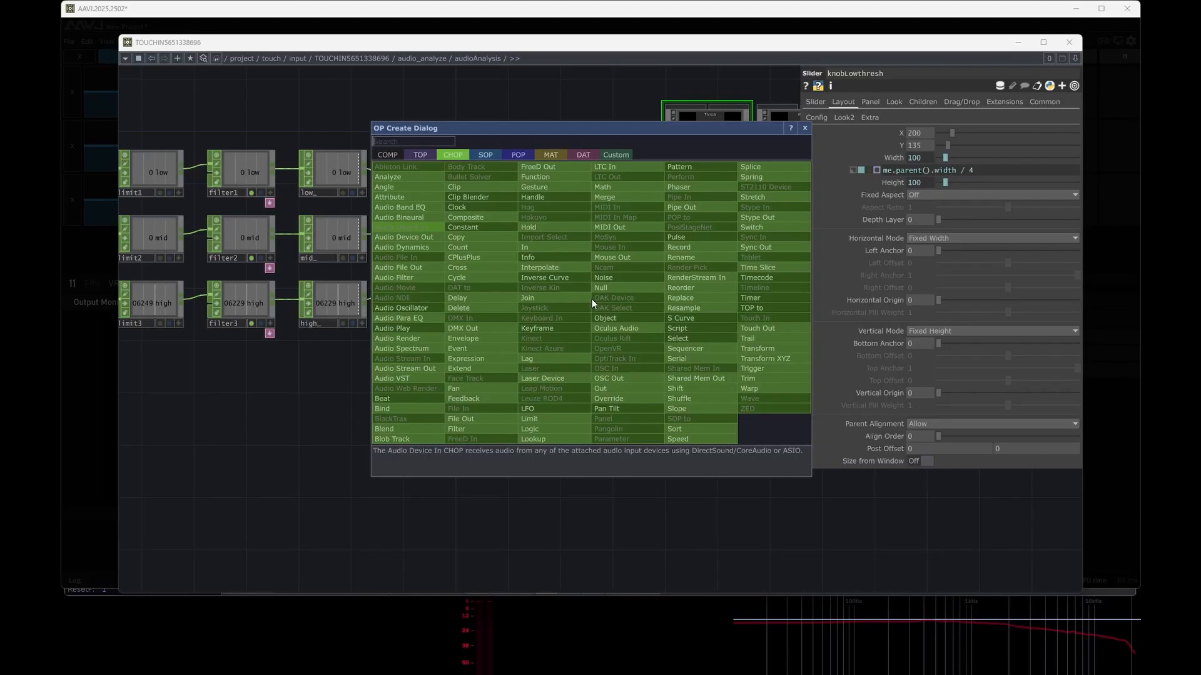
{"action": "left_click", "coordinate": [607, 388]}
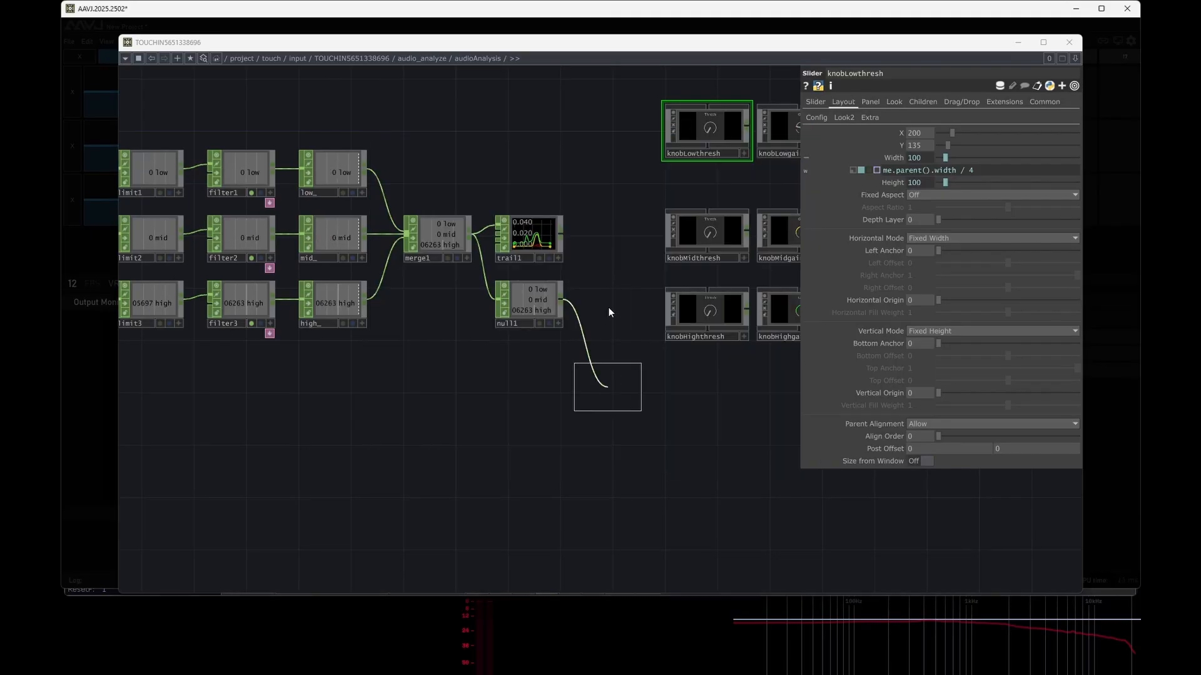
{"action": "left_click", "coordinate": [607, 312]}
- Go up to the audio_analyze network and add an Out CHOP wired from the audioAnalysis output
{"action": "scroll", "coordinate": [607, 317], "scroll_direction": "down", "scroll_amount": 10}
{"action": "key", "text": "p"}
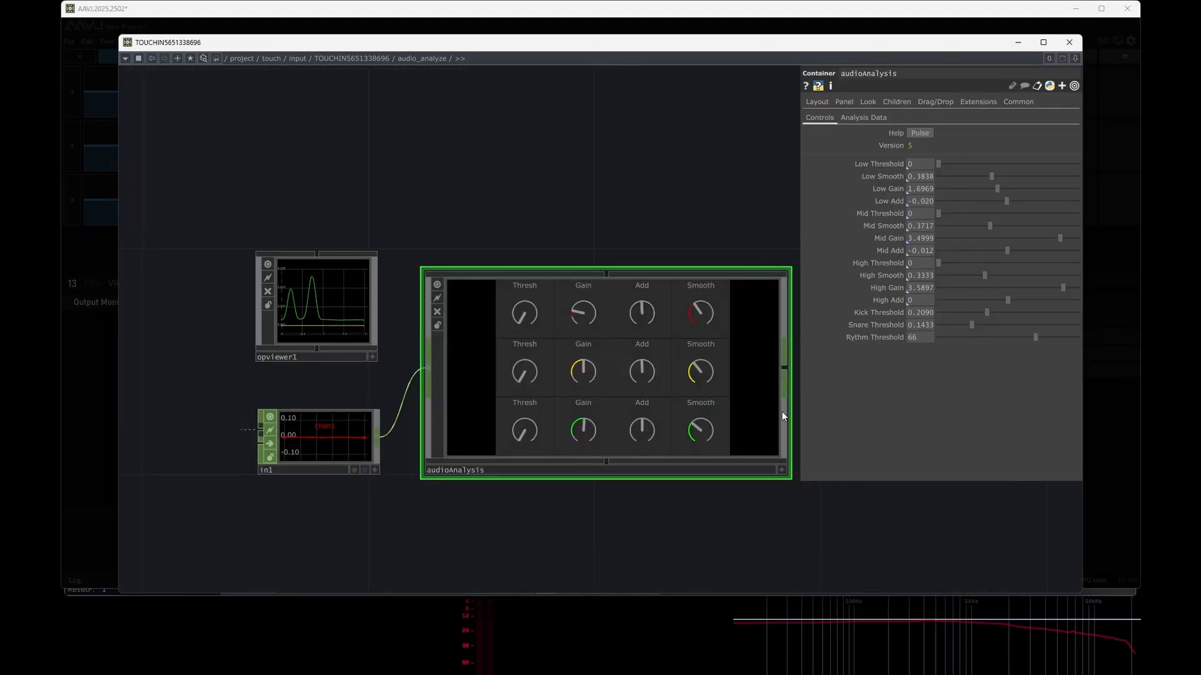
{"action": "left_click", "coordinate": [785, 367]}
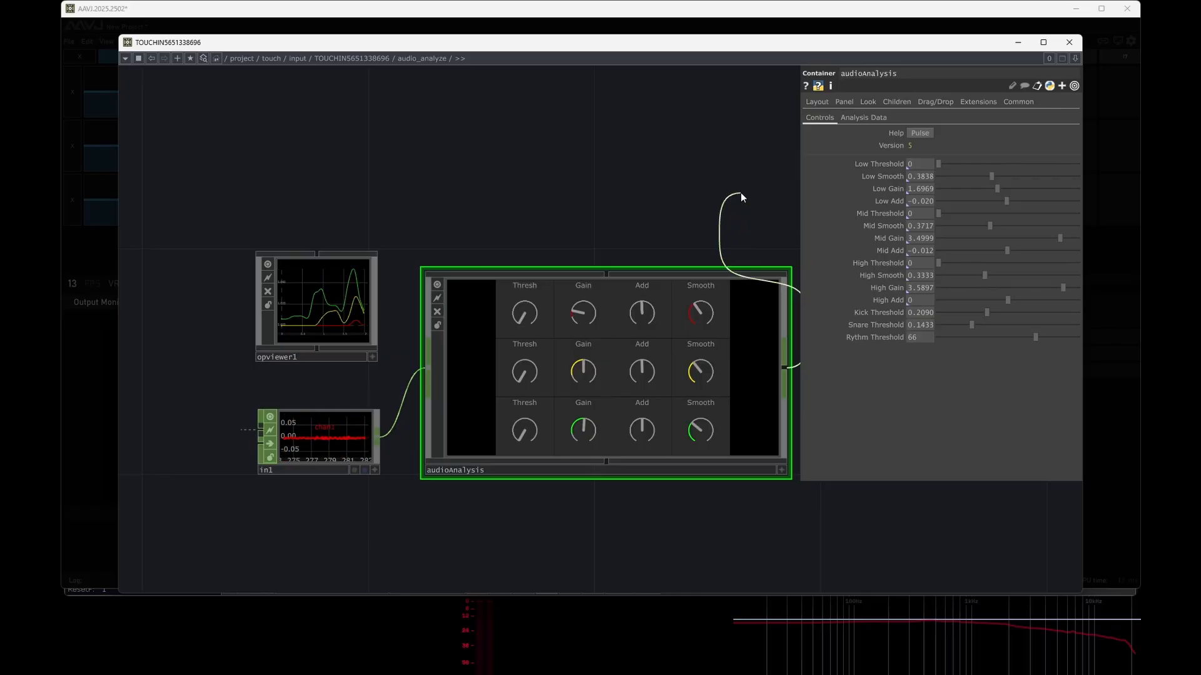
{"action": "left_click", "coordinate": [740, 192]}
{"action": "left_click", "coordinate": [756, 283]}
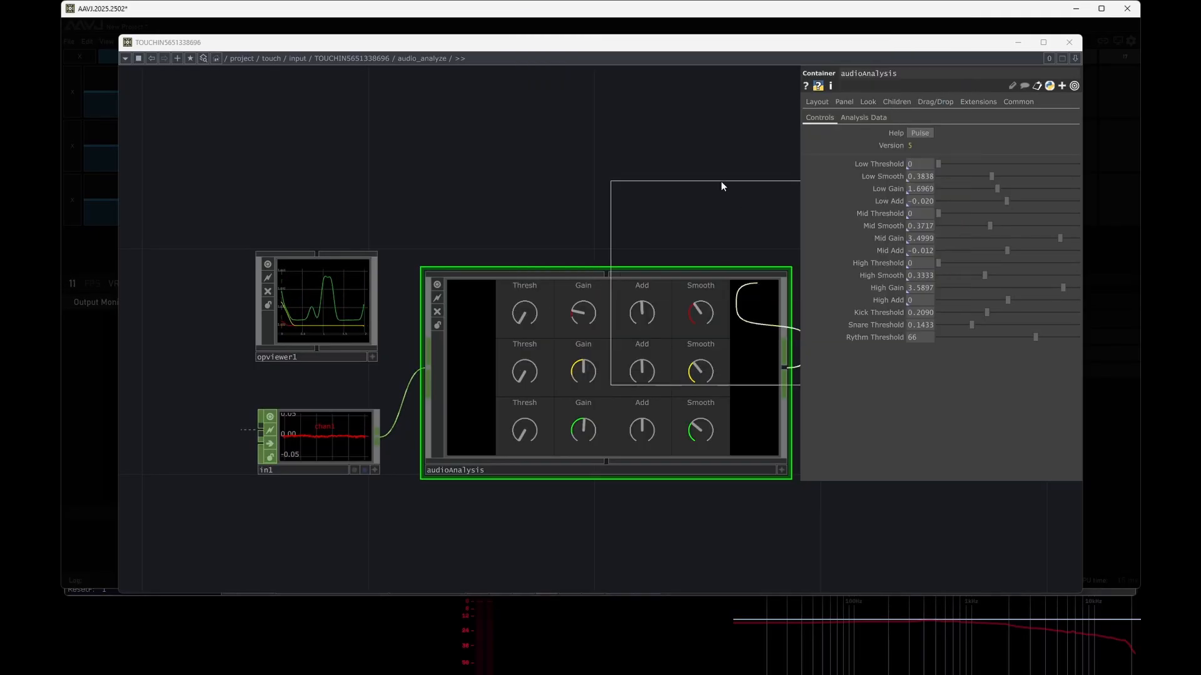
{"action": "left_click", "coordinate": [723, 208]}
- Return to the Touch In network and add an Out CHOP wired from the audio_analyze output
{"action": "scroll", "coordinate": [748, 356], "scroll_direction": "down", "scroll_amount": 10}
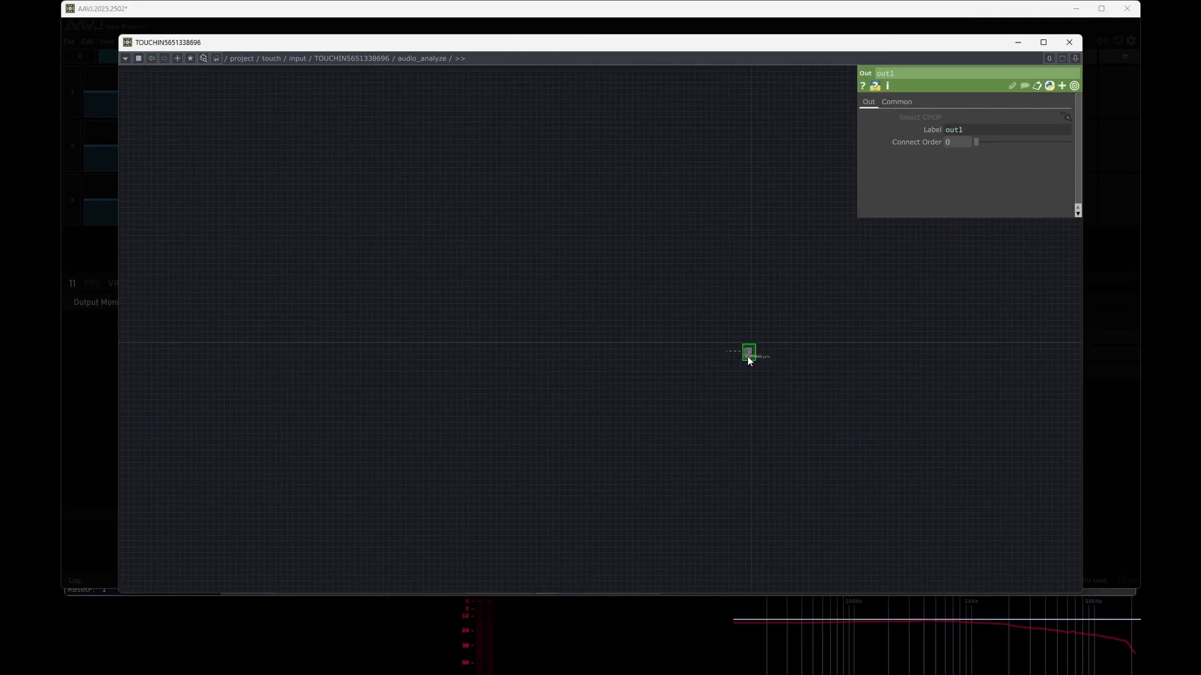
{"action": "scroll", "coordinate": [748, 356], "scroll_direction": "down", "scroll_amount": 3}
{"action": "left_click_drag", "start_coordinate": [592, 450], "coordinate": [509, 412]}
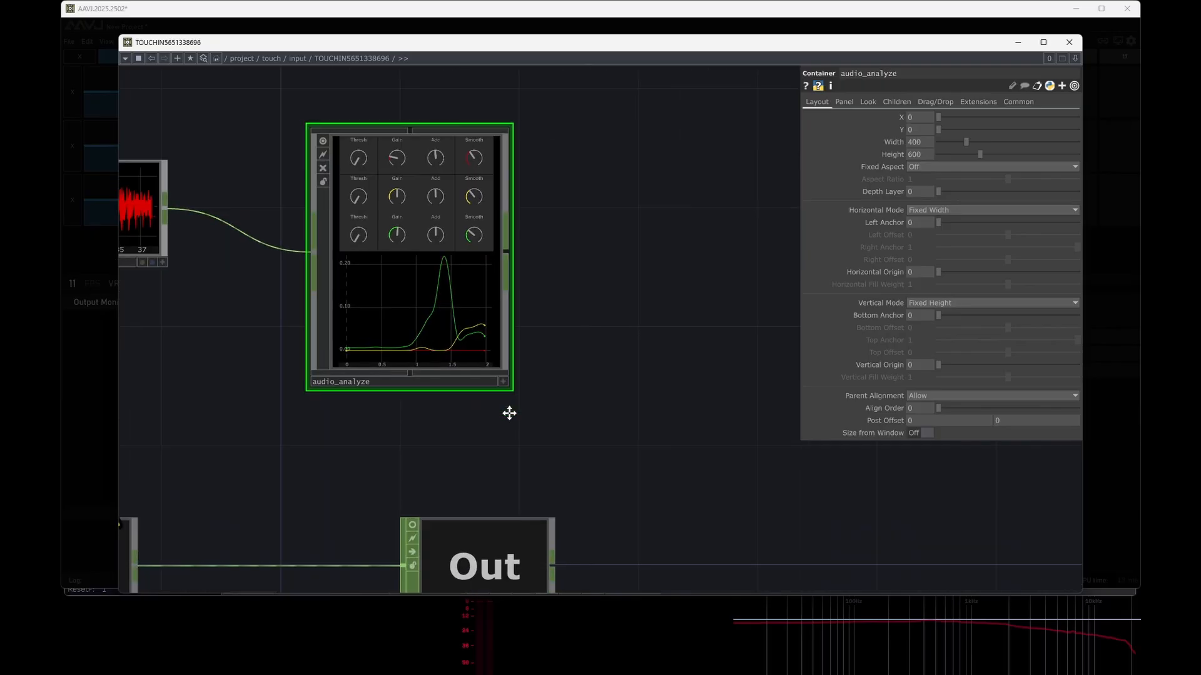
{"action": "left_click_drag", "start_coordinate": [505, 249], "coordinate": [561, 250]}
{"action": "left_click", "coordinate": [562, 250]}
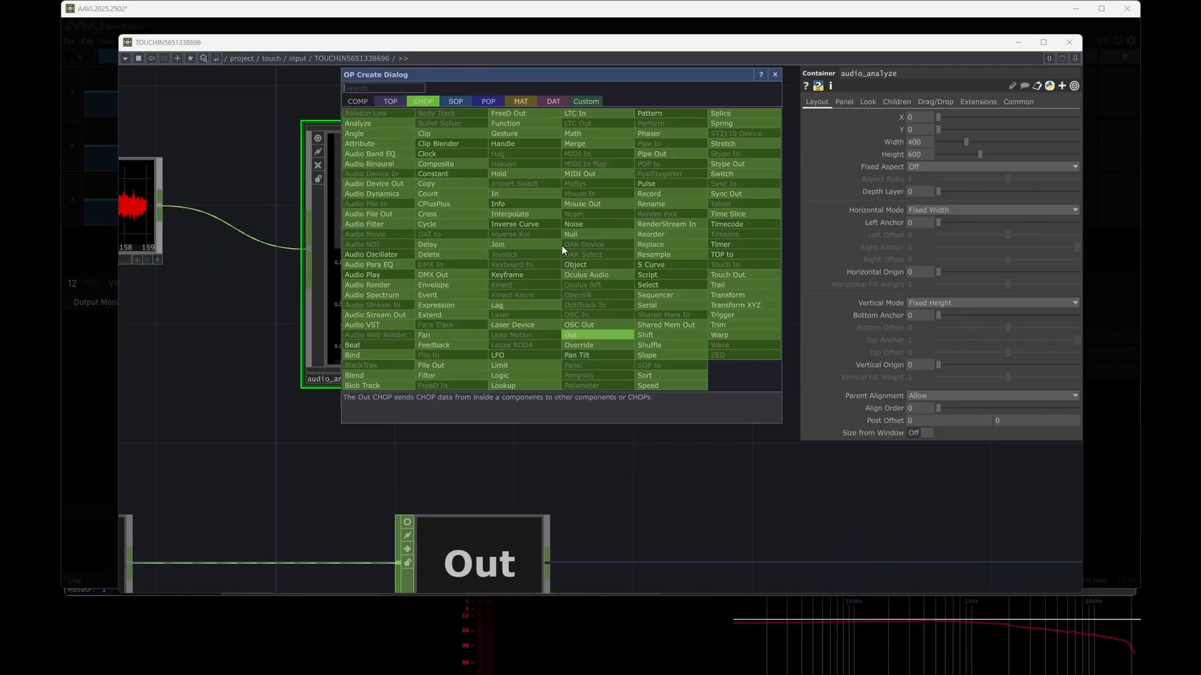
{"action": "left_click", "coordinate": [592, 337]}
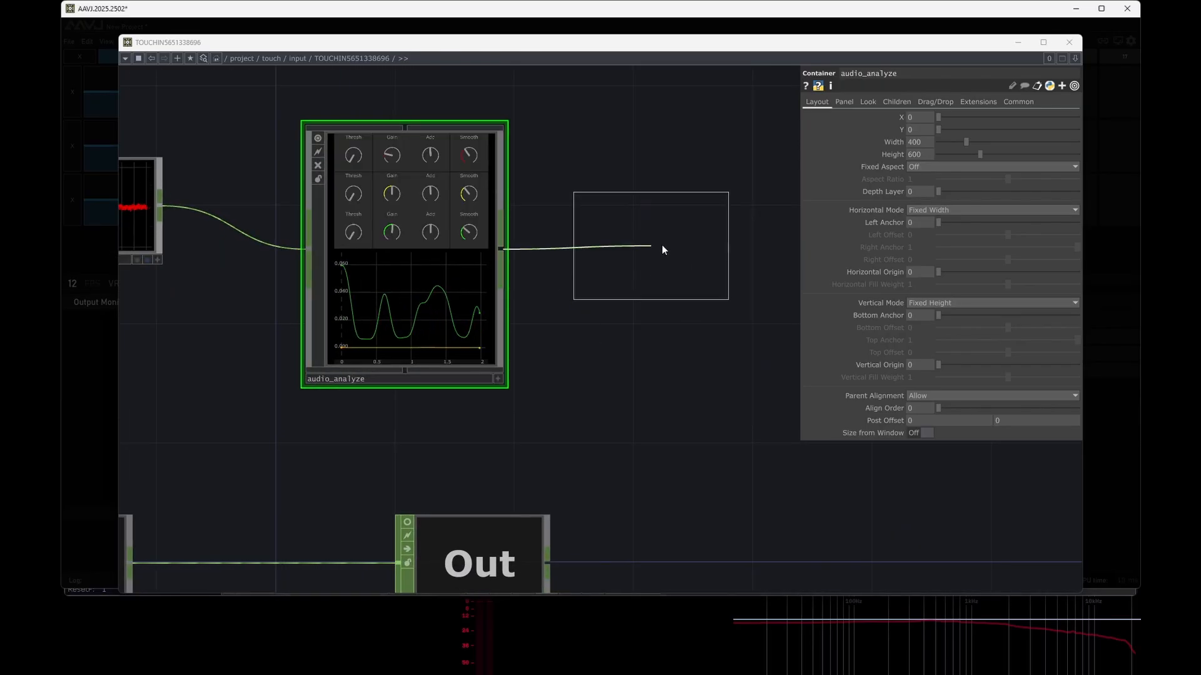
{"action": "left_click", "coordinate": [664, 244]}
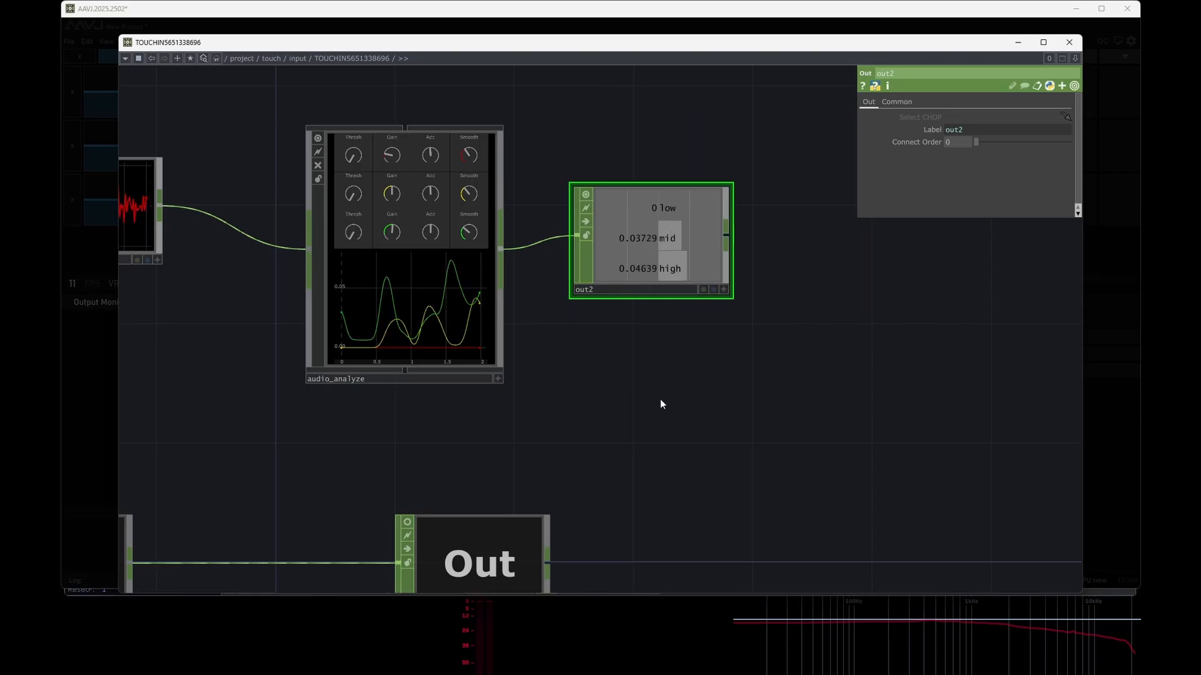
{"action": "scroll", "coordinate": [661, 400], "scroll_direction": "down", "scroll_amount": 5}
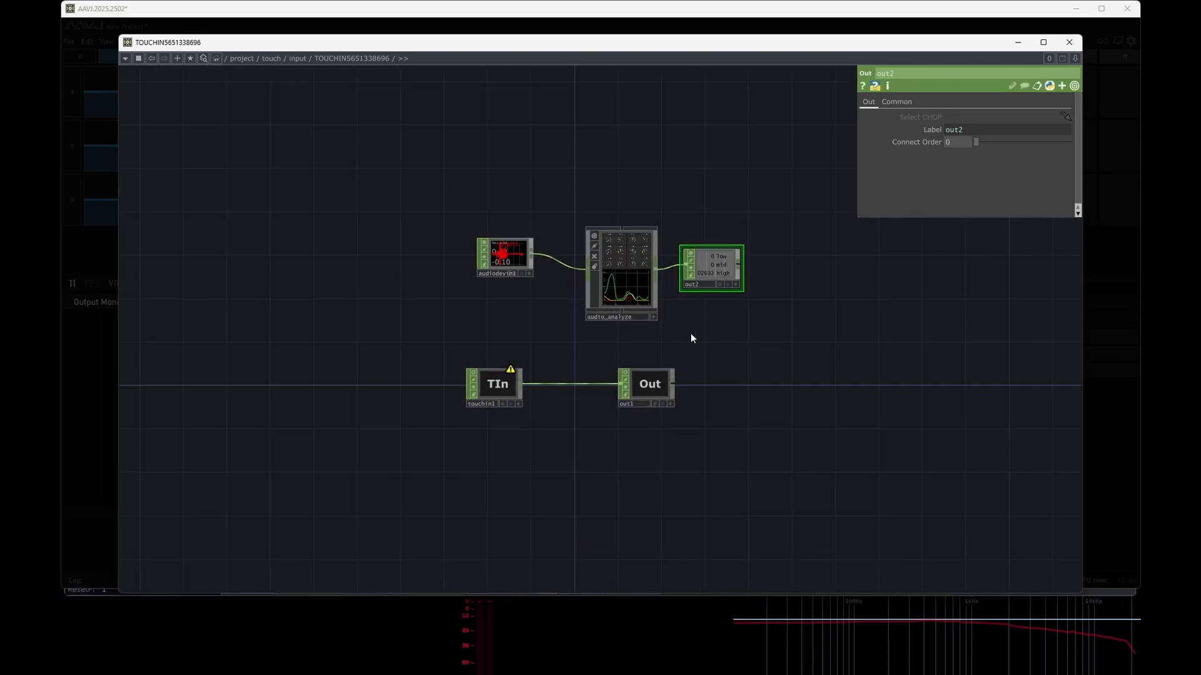
{"action": "scroll", "coordinate": [688, 331], "scroll_direction": "up", "scroll_amount": 5}
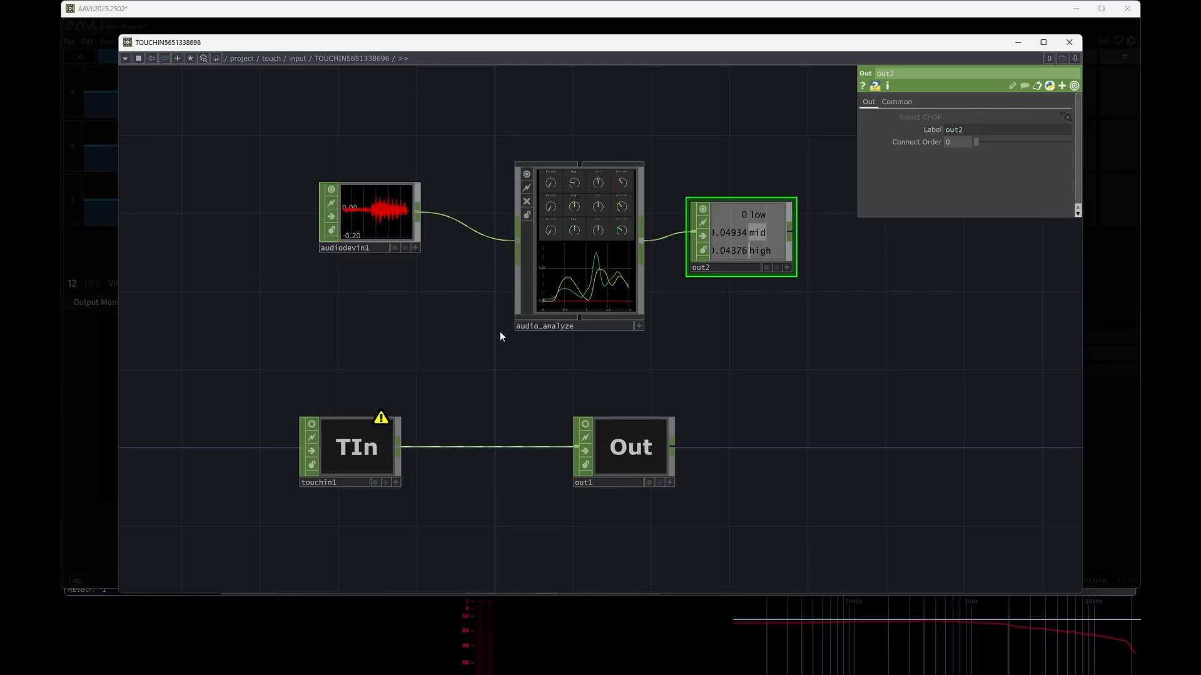
{"action": "left_click", "coordinate": [793, 232]}
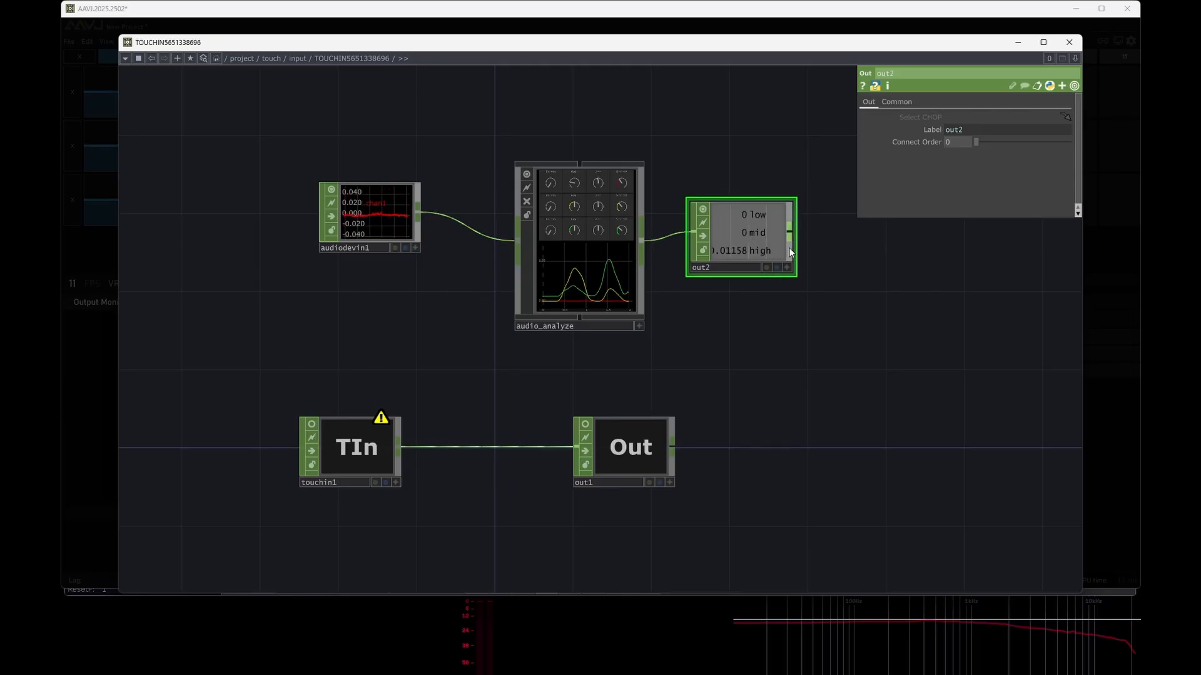
- Add a Null CHOP wired from the output of out2
{"action": "left_click", "coordinate": [848, 256]}
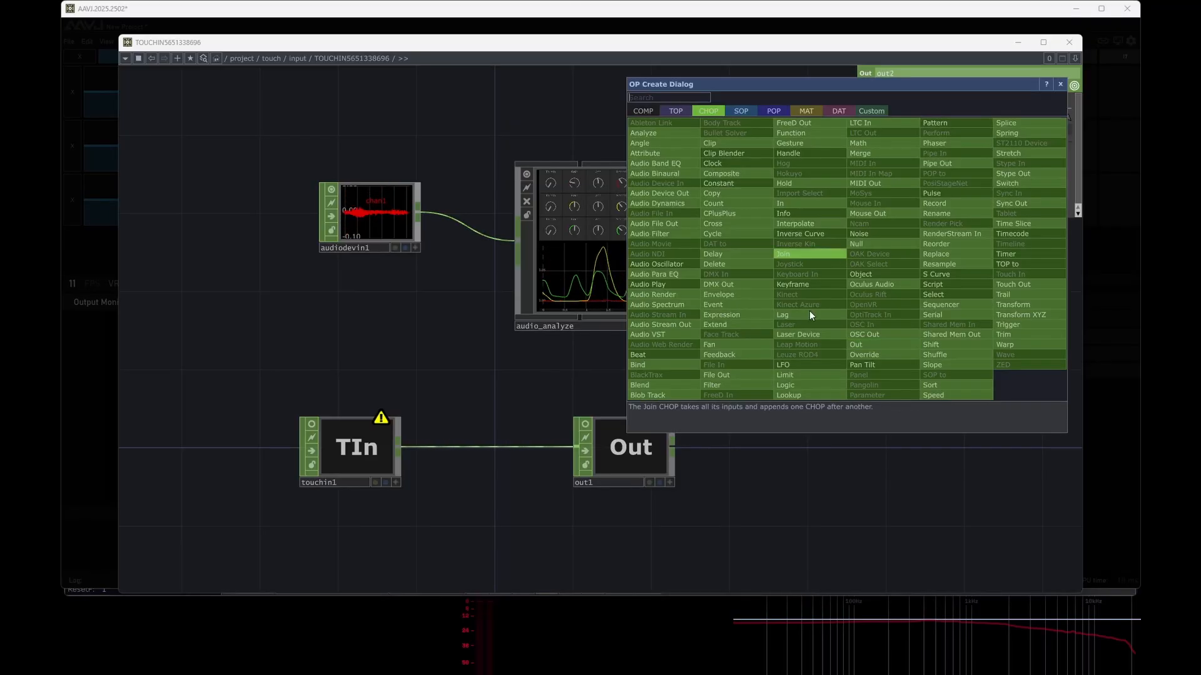
{"action": "left_click", "coordinate": [869, 246]}
{"action": "left_click", "coordinate": [861, 306]}
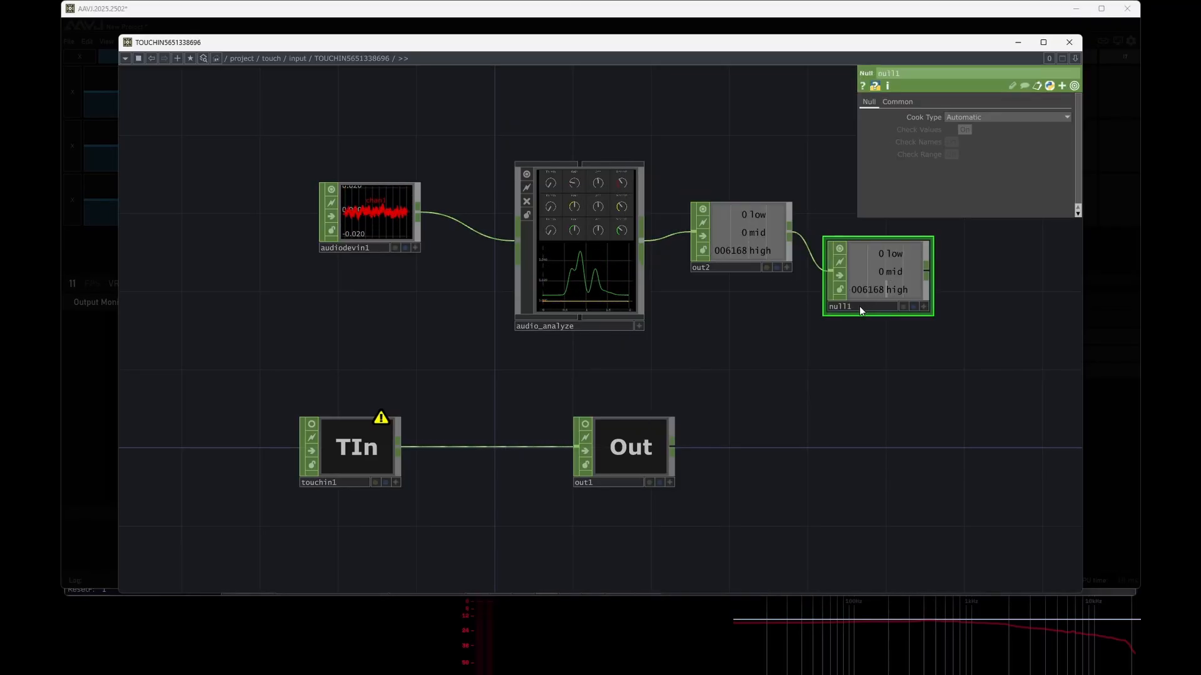
- Delete the original touchin1 operator and rename the new Null CHOP as touchin1 in its place
{"action": "left_click", "coordinate": [356, 446]}
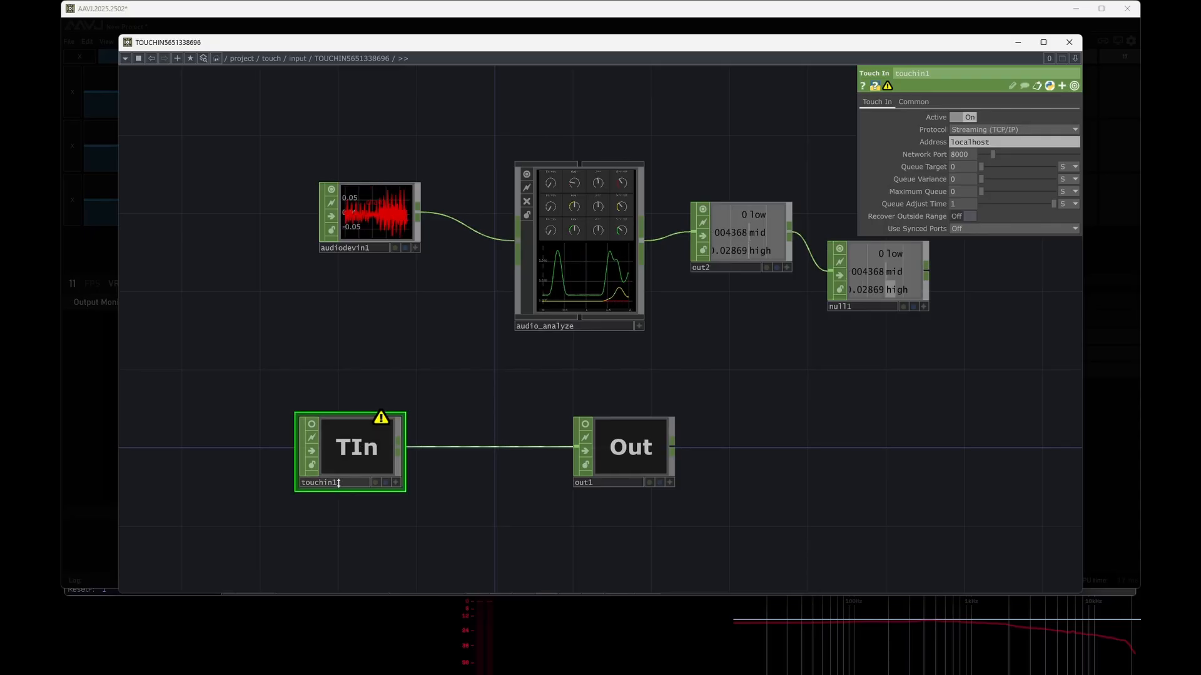
{"action": "key", "text": "Delete"}
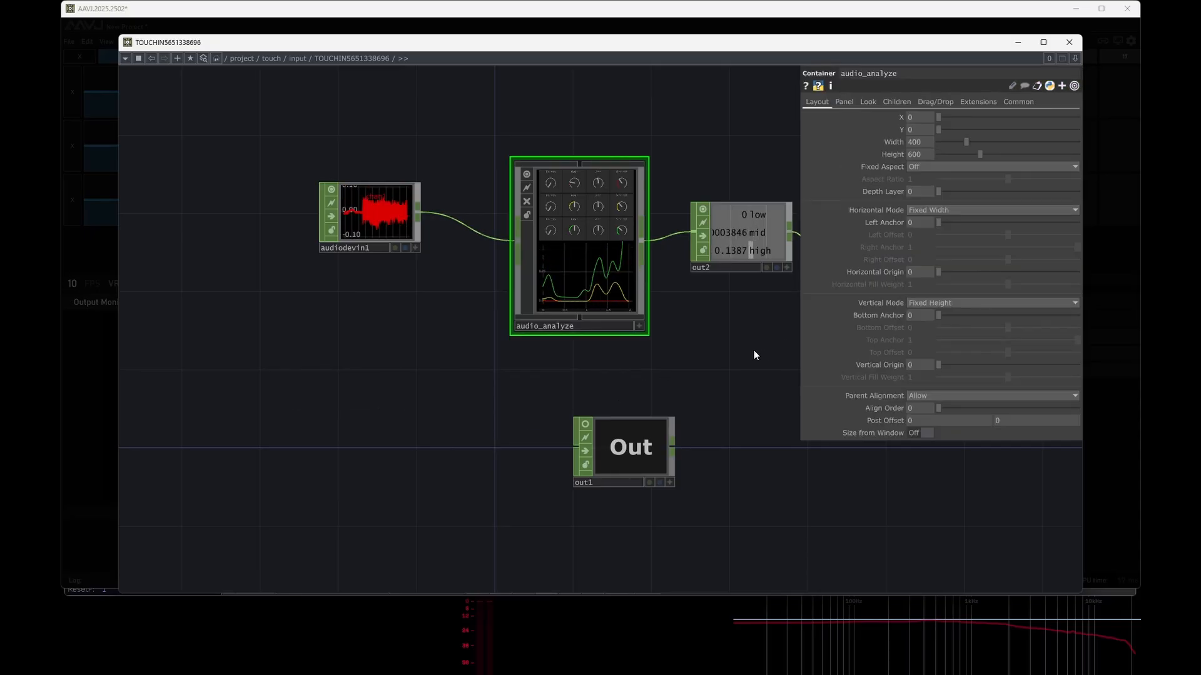
{"action": "left_click_drag", "start_coordinate": [753, 350], "coordinate": [591, 318]}
{"action": "left_click", "coordinate": [590, 303]}
{"action": "type", "text": "touc"}
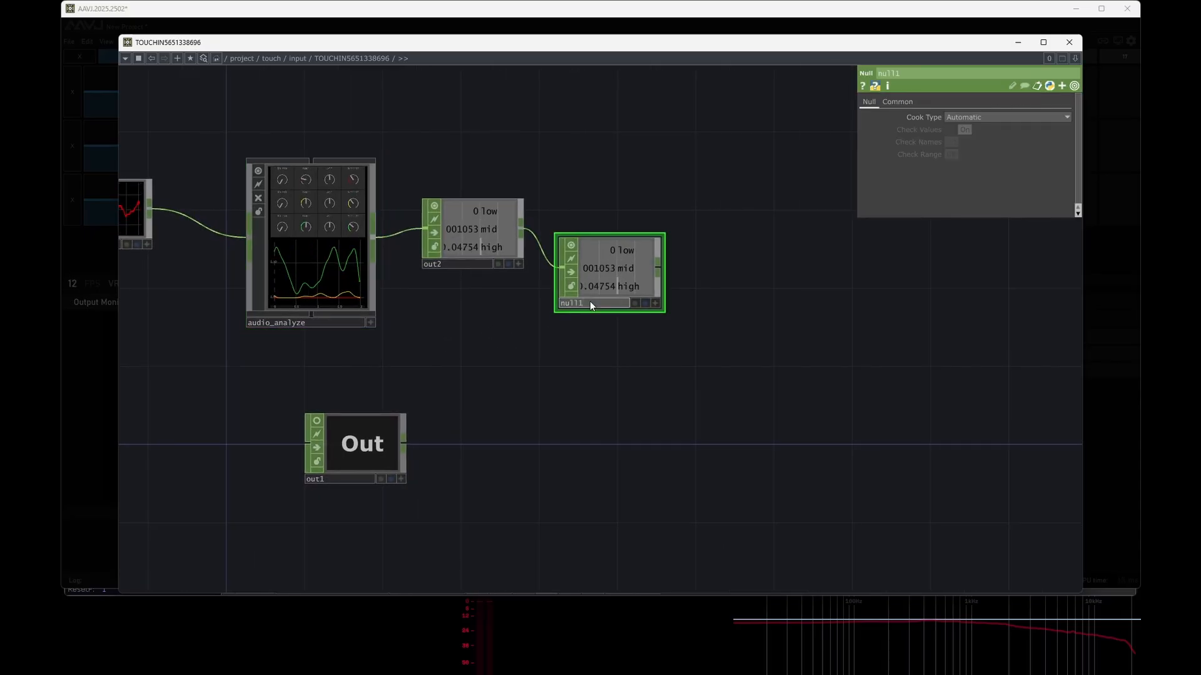
{"action": "type", "text": "hin1"}
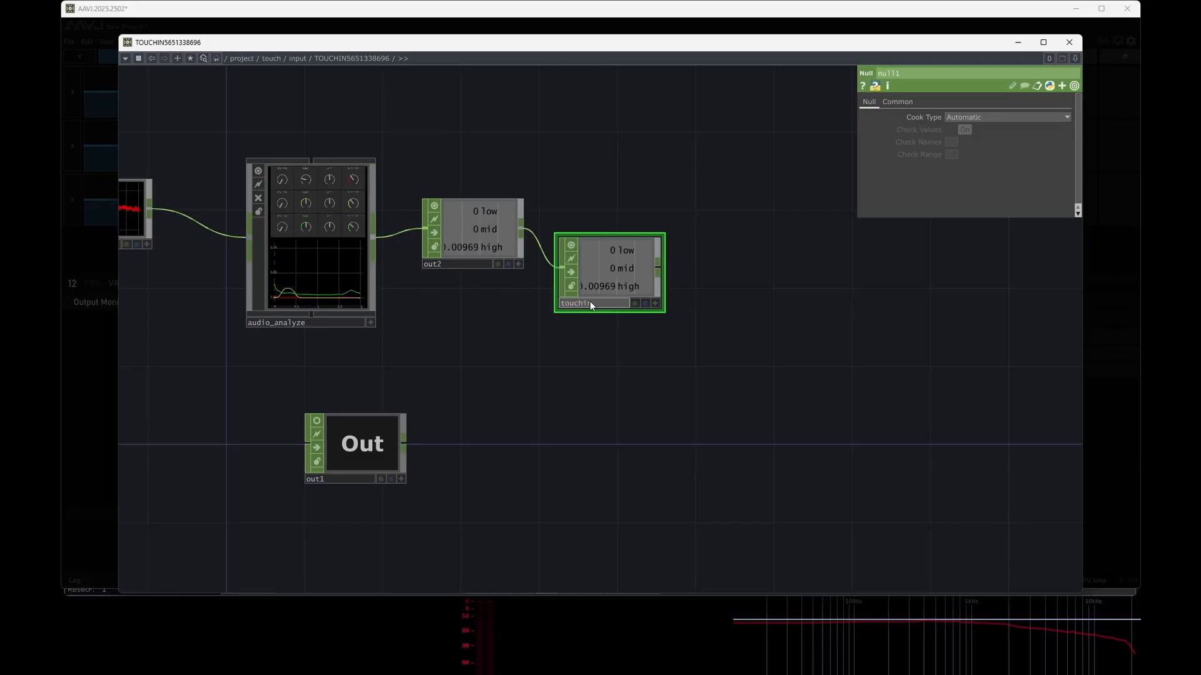
{"action": "key", "text": "Return"}
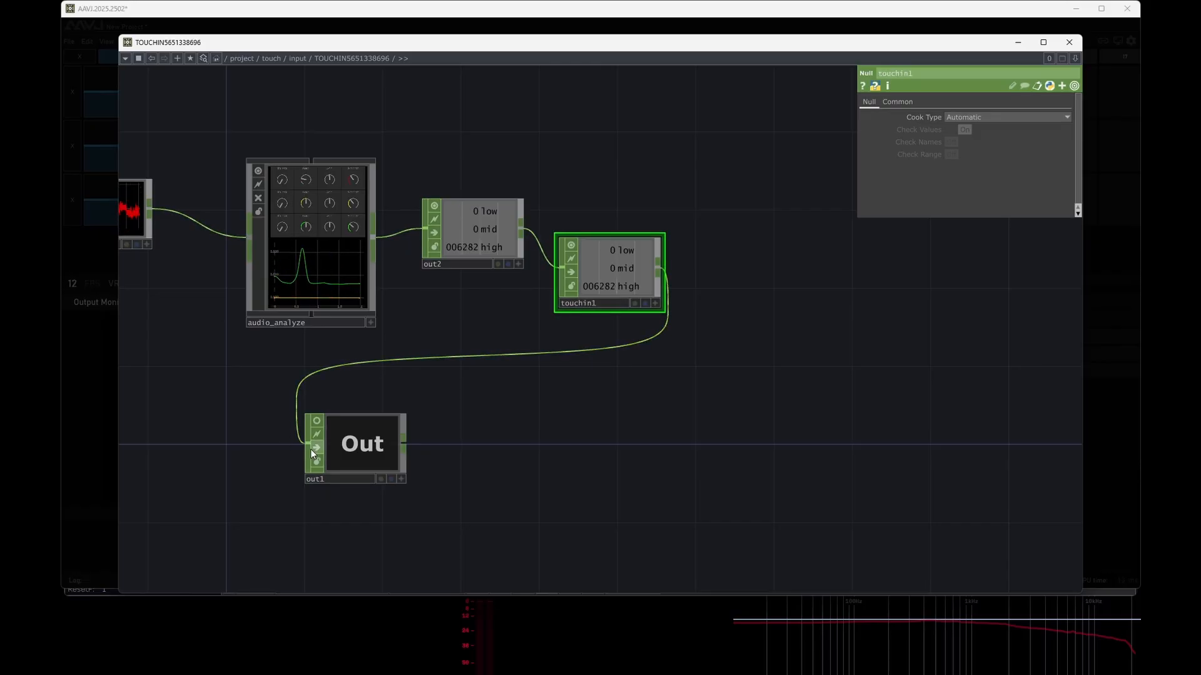
- Wire touchin1 into out1, and close the network window and the Settings dialog
{"action": "left_click", "coordinate": [344, 459]}
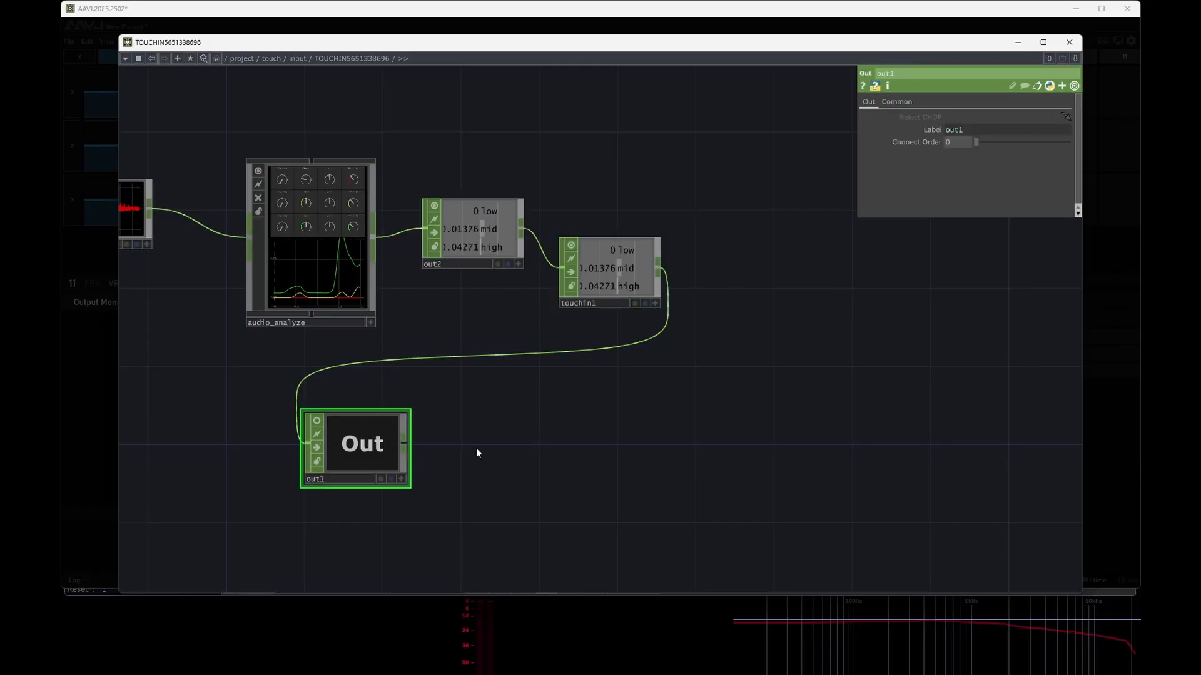
{"action": "scroll", "coordinate": [584, 421], "scroll_direction": "down", "scroll_amount": 5}
{"action": "left_click", "coordinate": [1069, 42]}
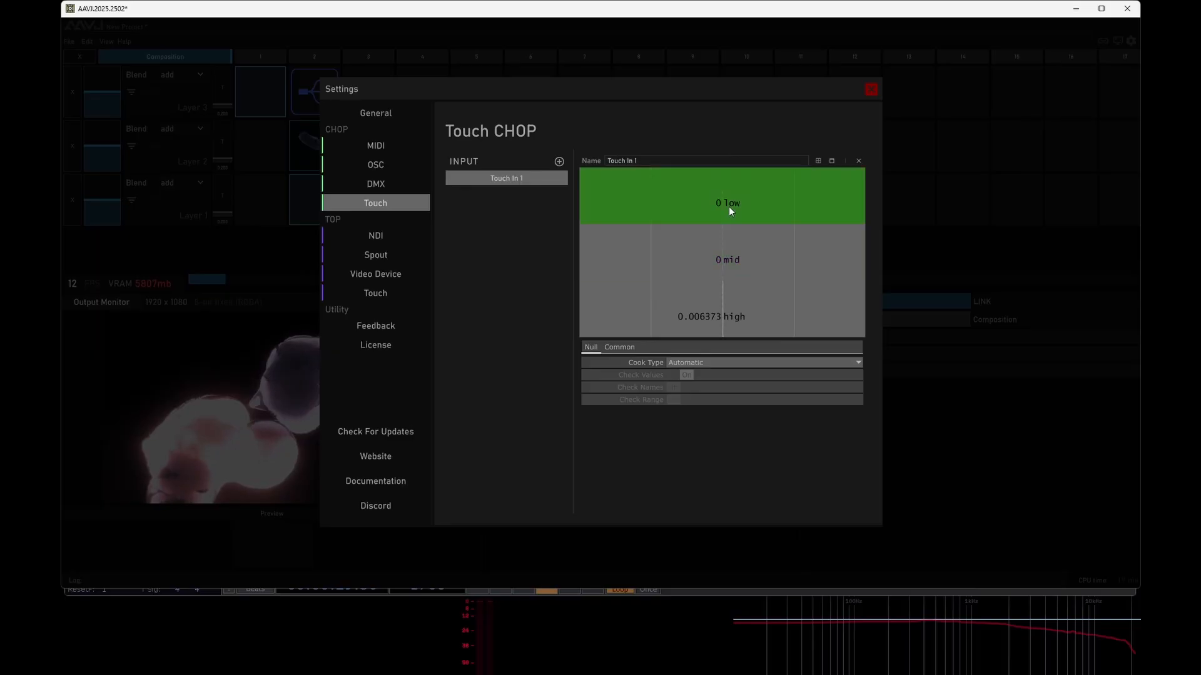
{"action": "left_click", "coordinate": [875, 91]}
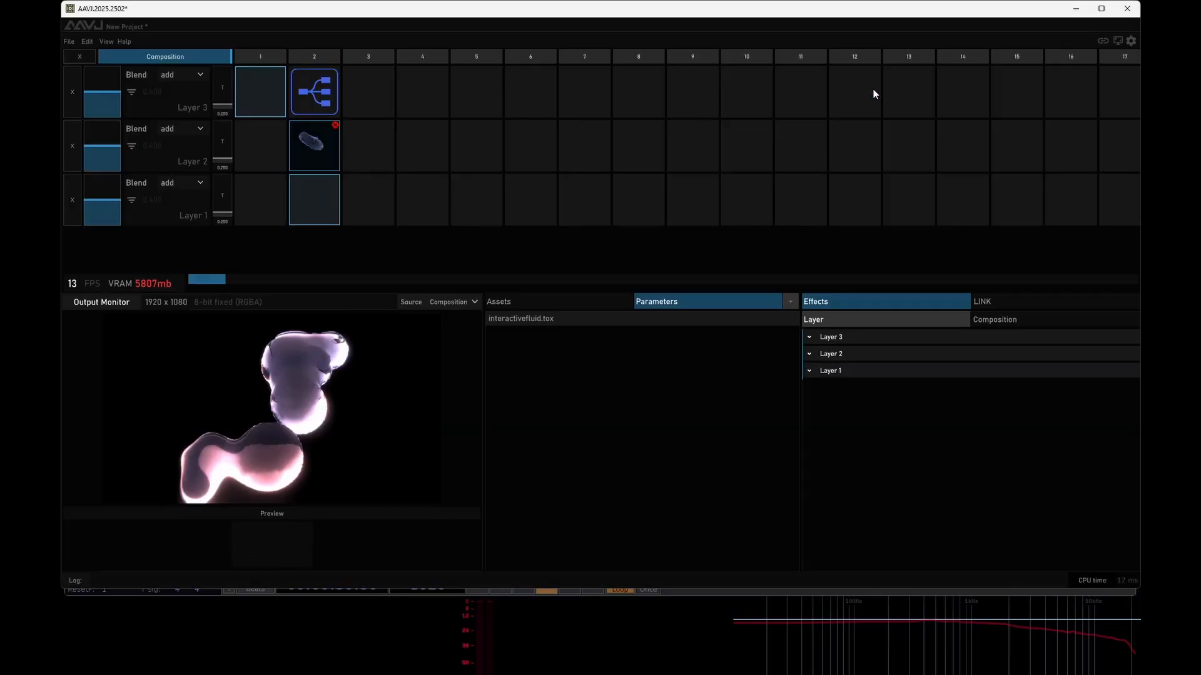
- Show the channel values of the Touch In 1 device in the LINK control panel
{"action": "left_click", "coordinate": [1007, 304]}
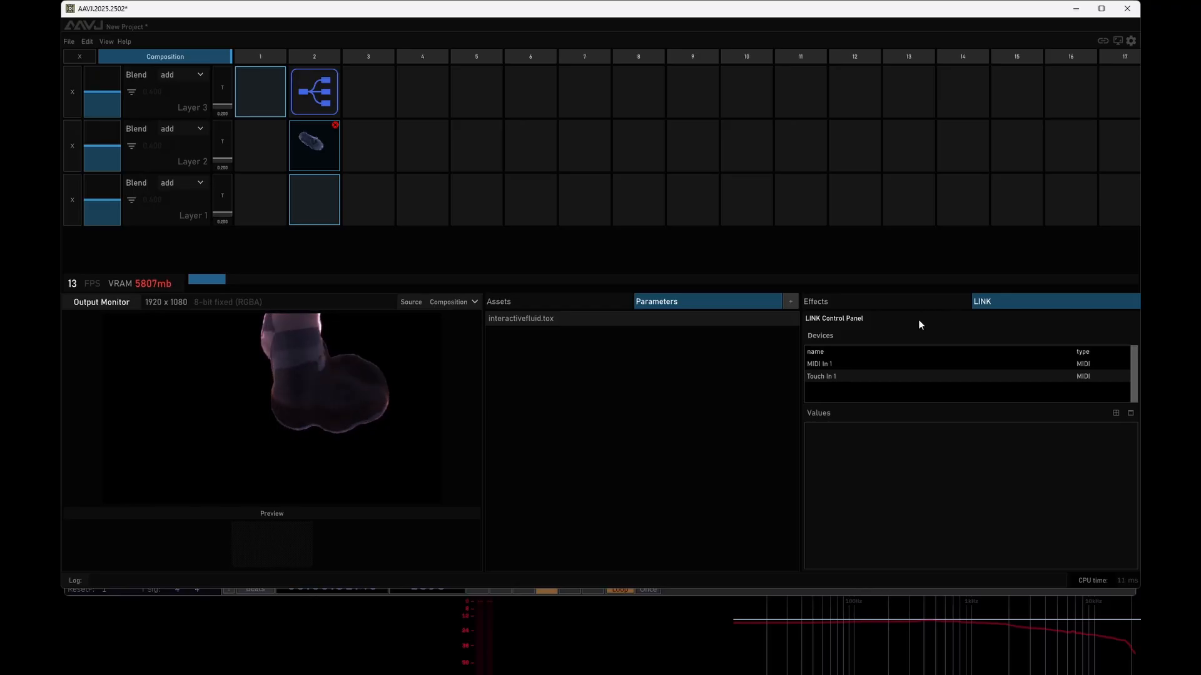
{"action": "left_click", "coordinate": [861, 367]}
{"action": "left_click", "coordinate": [858, 377]}
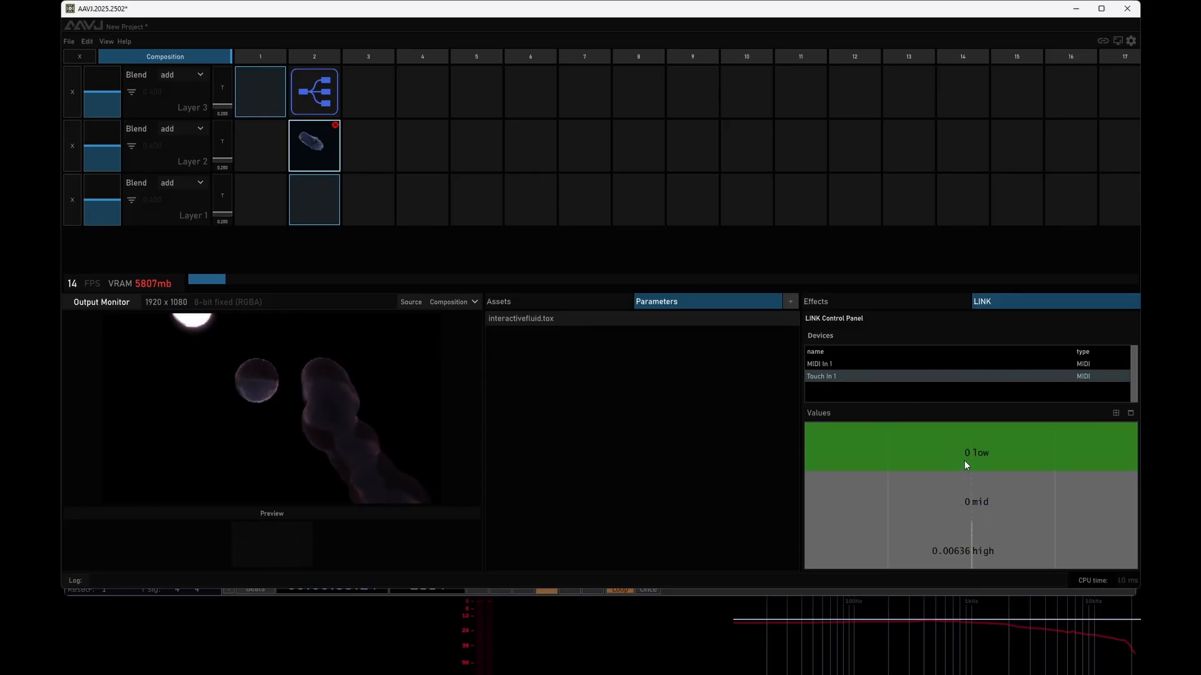
- Customize the TOX in the Layer 2 clip by adding a Float parameter named swing, and close the Component Editor
{"action": "right_click", "coordinate": [319, 143]}
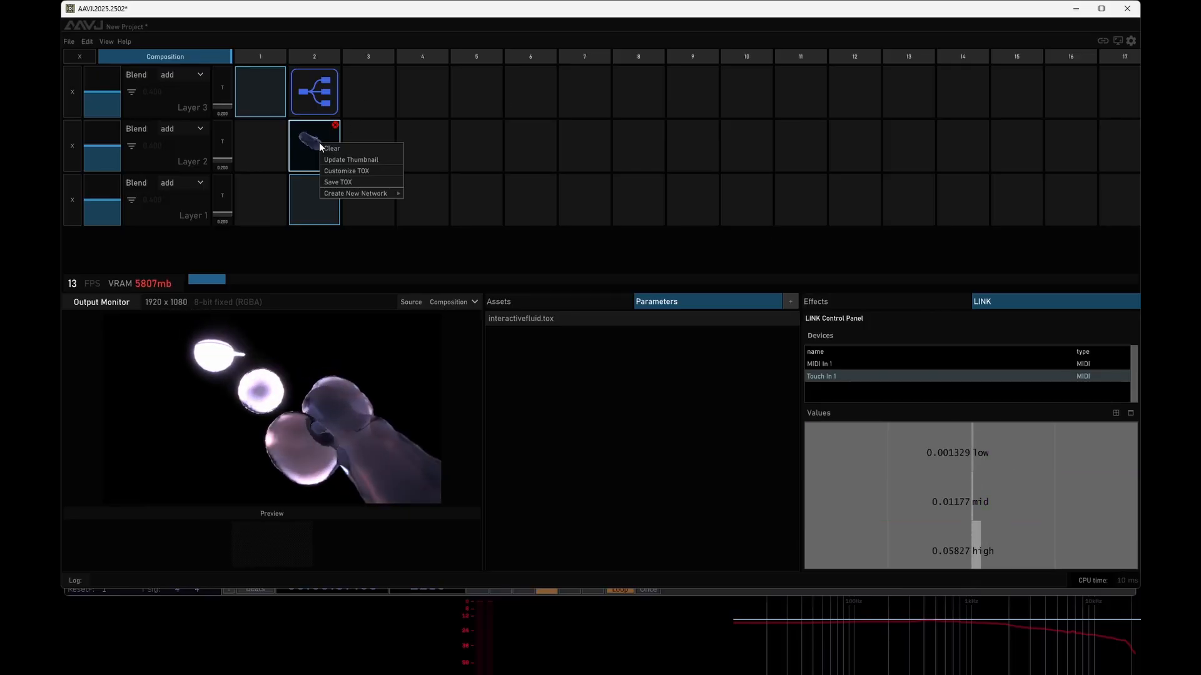
{"action": "left_click", "coordinate": [343, 170]}
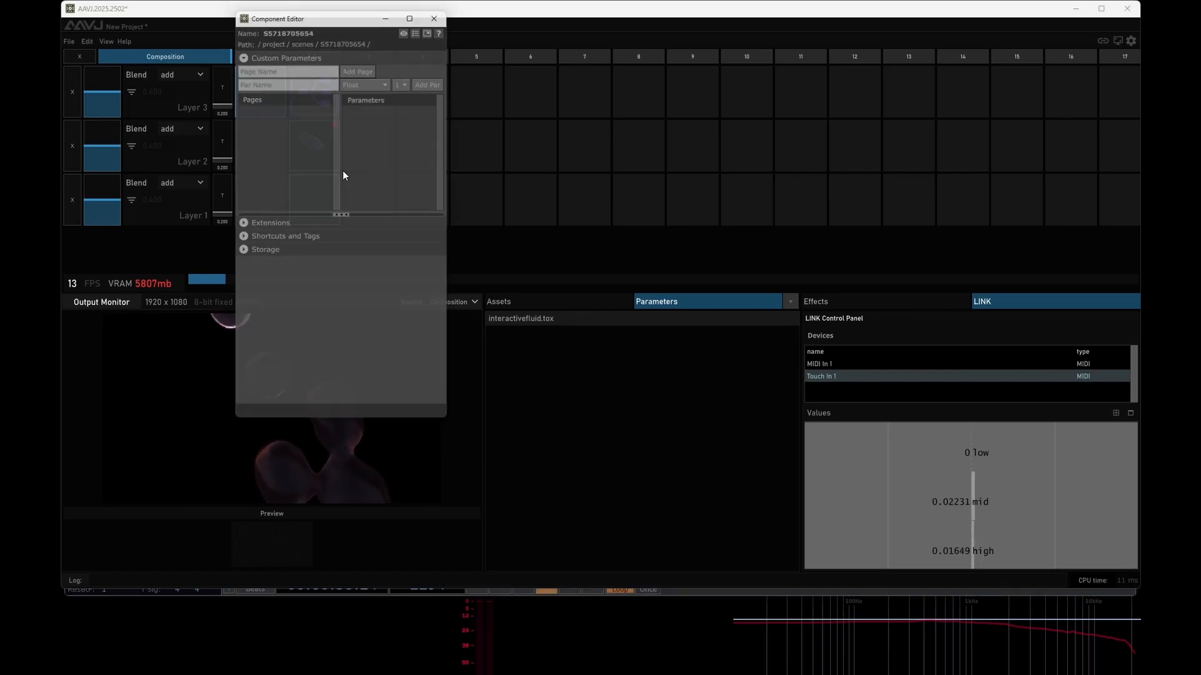
{"action": "left_click", "coordinate": [305, 83]}
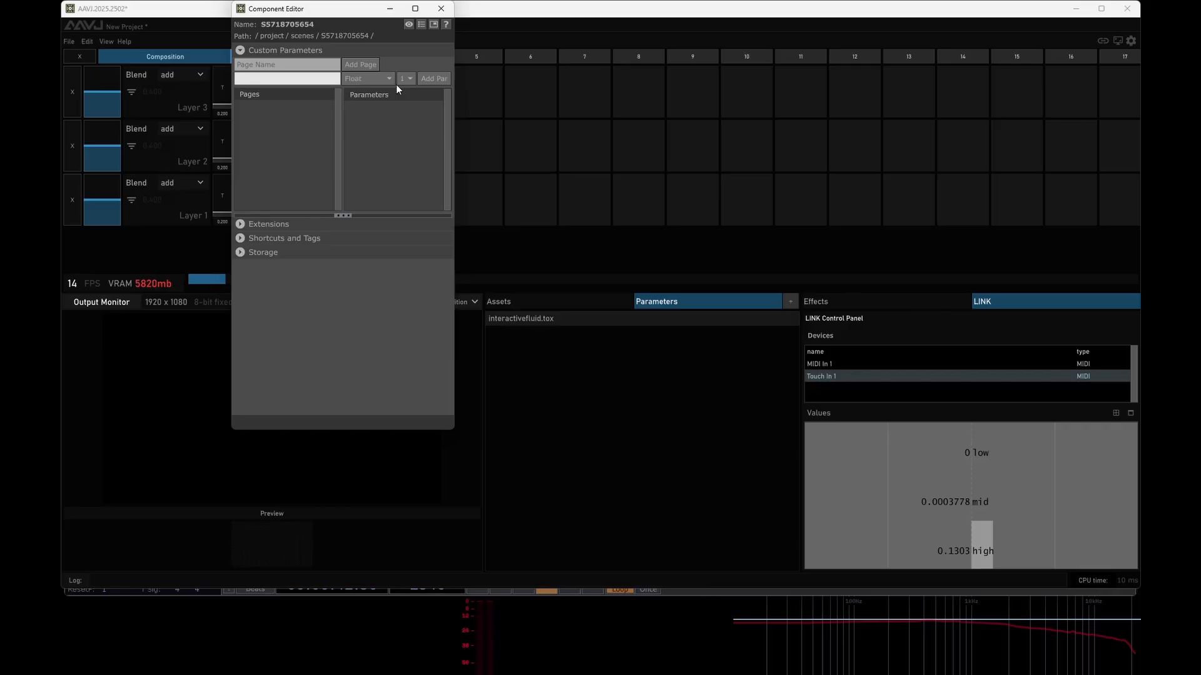
{"action": "left_click", "coordinate": [301, 81]}
{"action": "type", "text": "swing"}
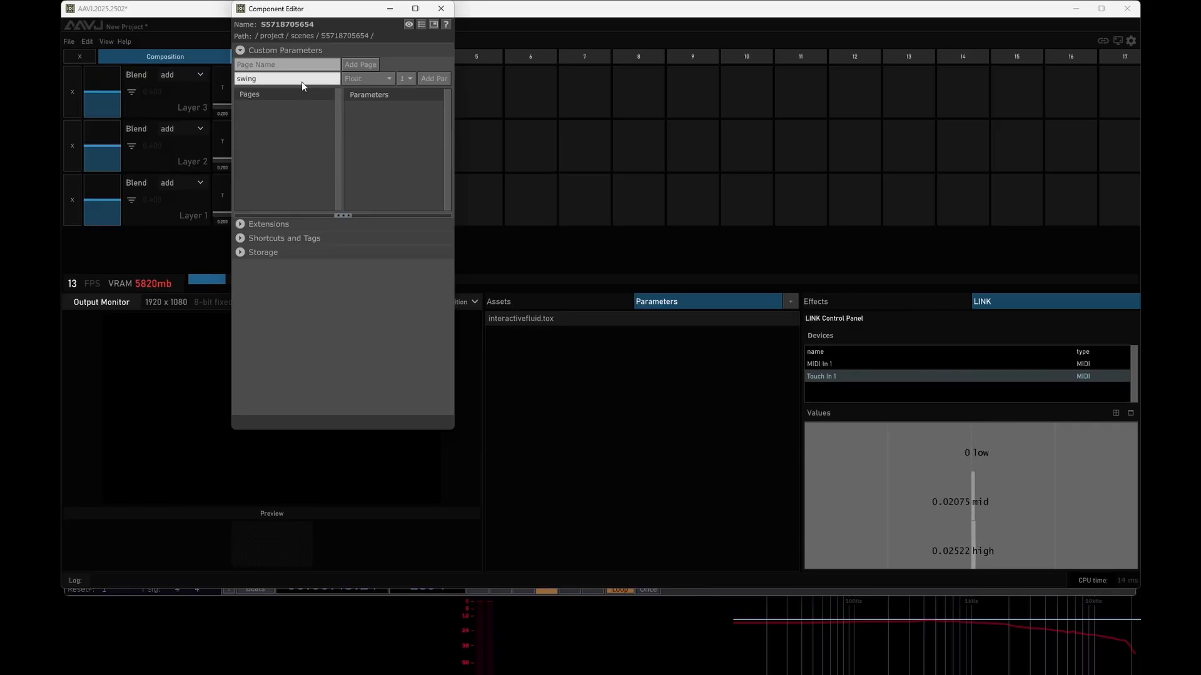
{"action": "left_click", "coordinate": [426, 80]}
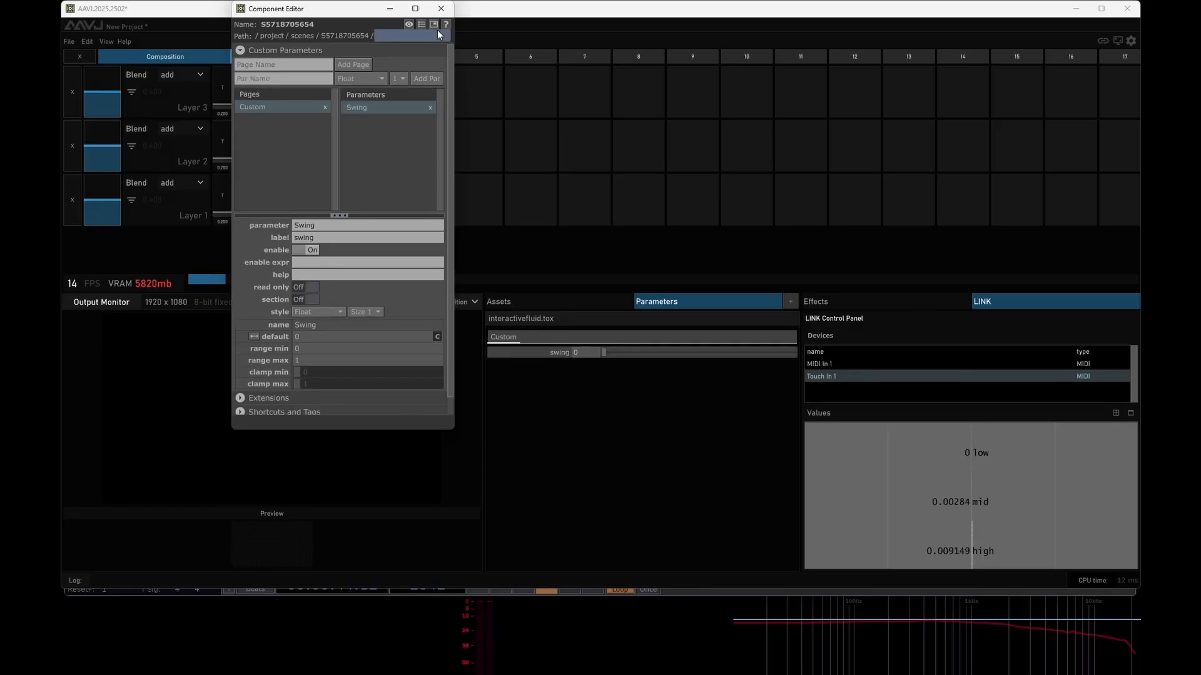
{"action": "left_click", "coordinate": [441, 8]}
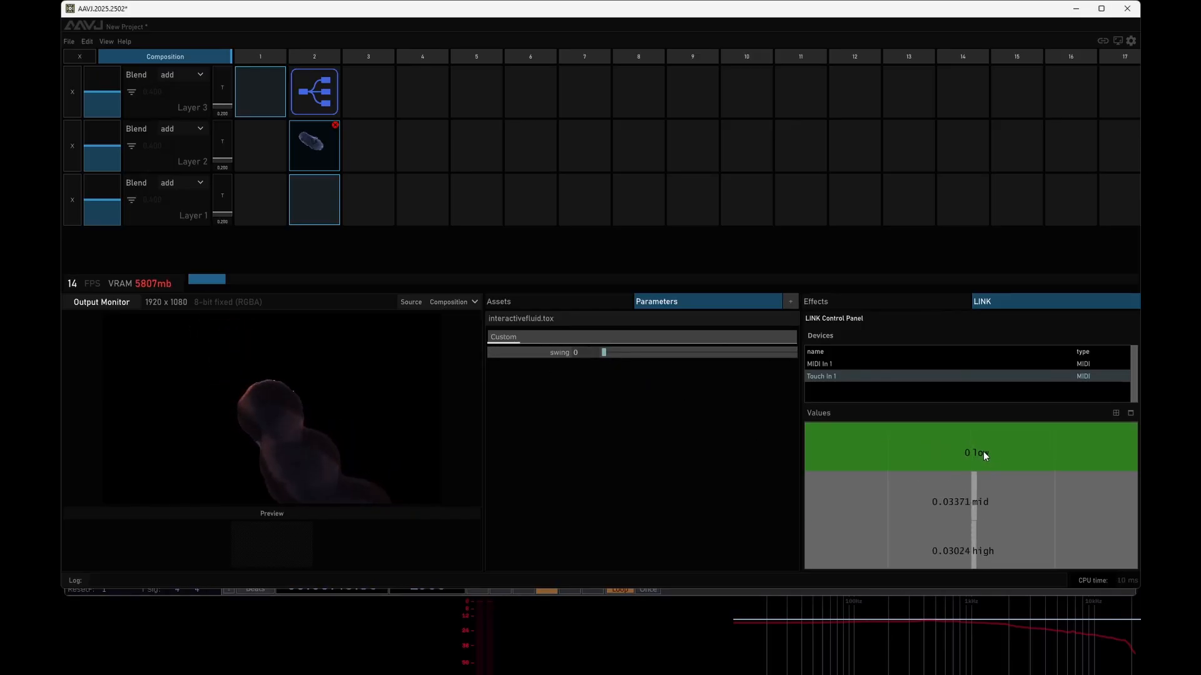
- Update the thumbnail of the interactivefluid.tox clip in Layer 2
{"action": "left_click", "coordinate": [313, 145]}
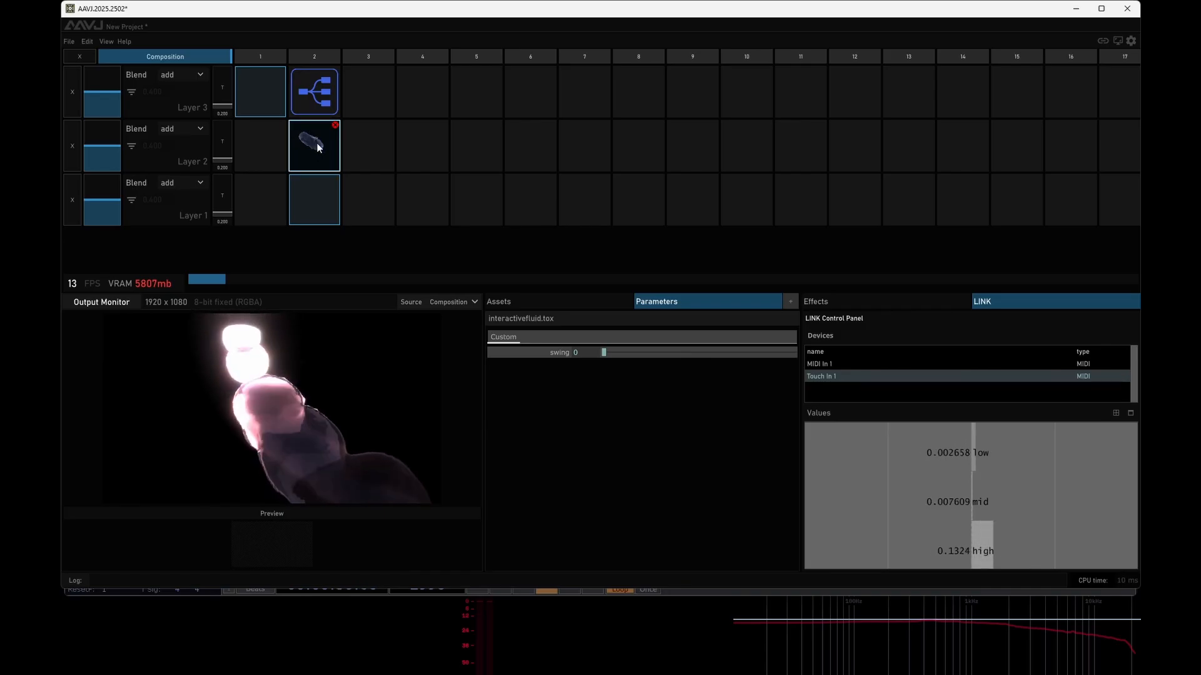
{"action": "right_click", "coordinate": [318, 146]}
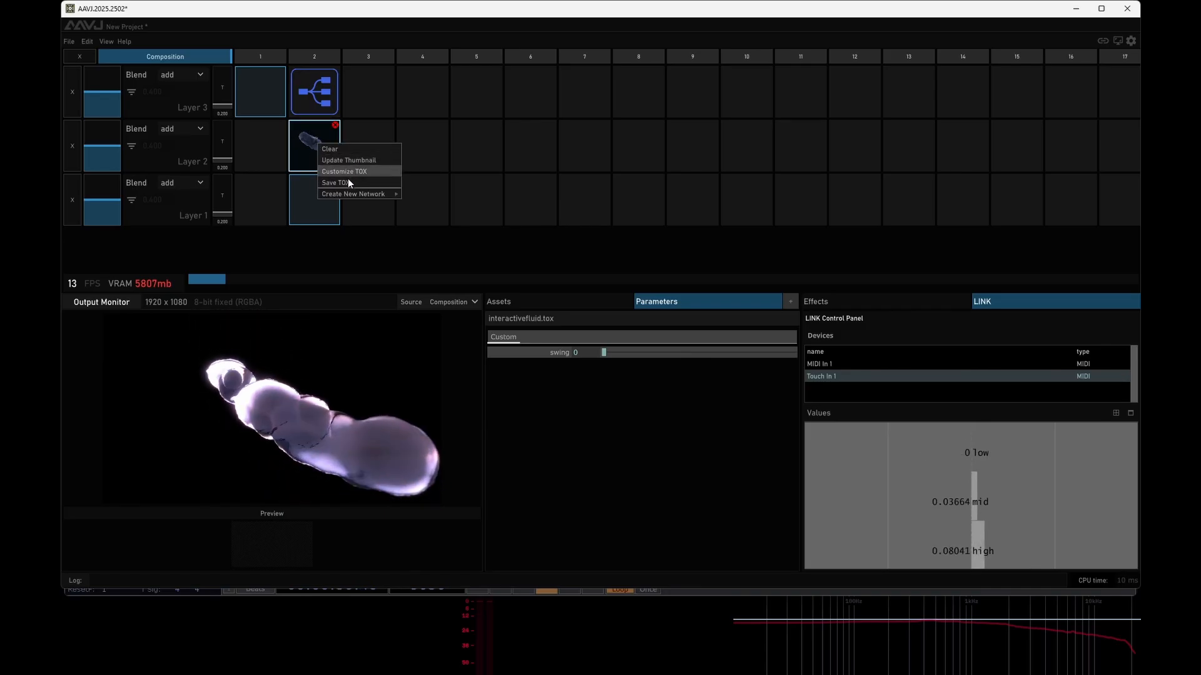
{"action": "left_click", "coordinate": [341, 160]}
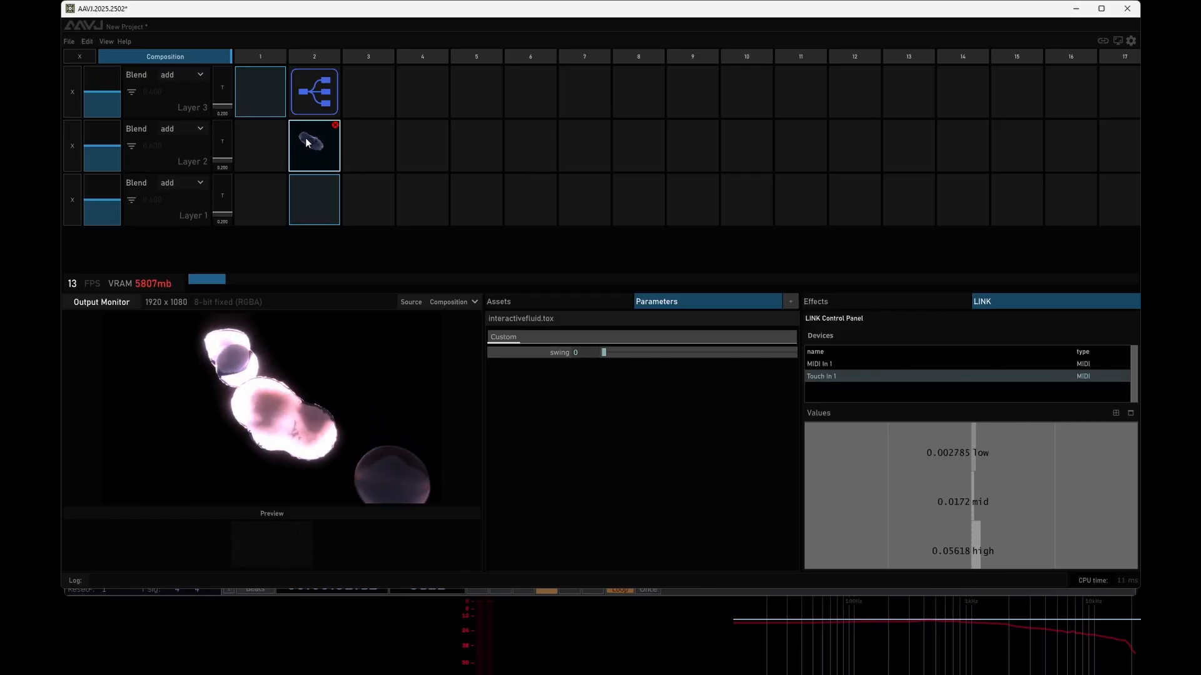
- Open the Layer 2 clip's network and narrow its window so the swing parameter stays accessible beside it
{"action": "double_click", "coordinate": [306, 143]}
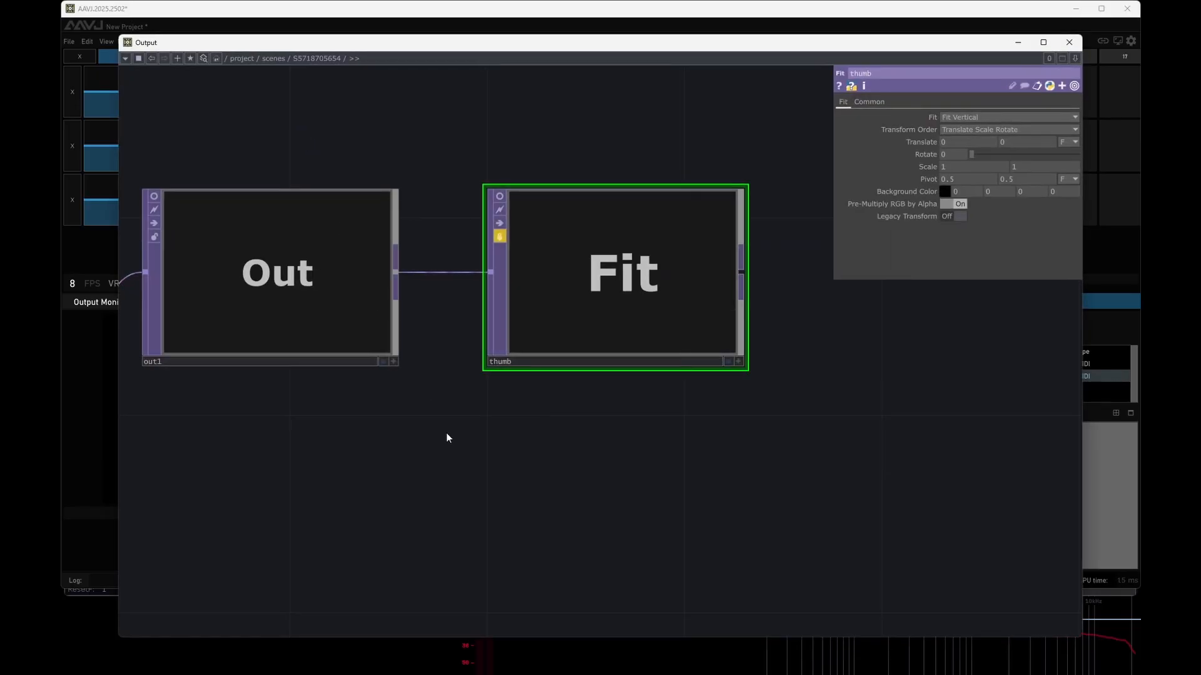
{"action": "scroll", "coordinate": [449, 483], "scroll_direction": "down", "scroll_amount": 8}
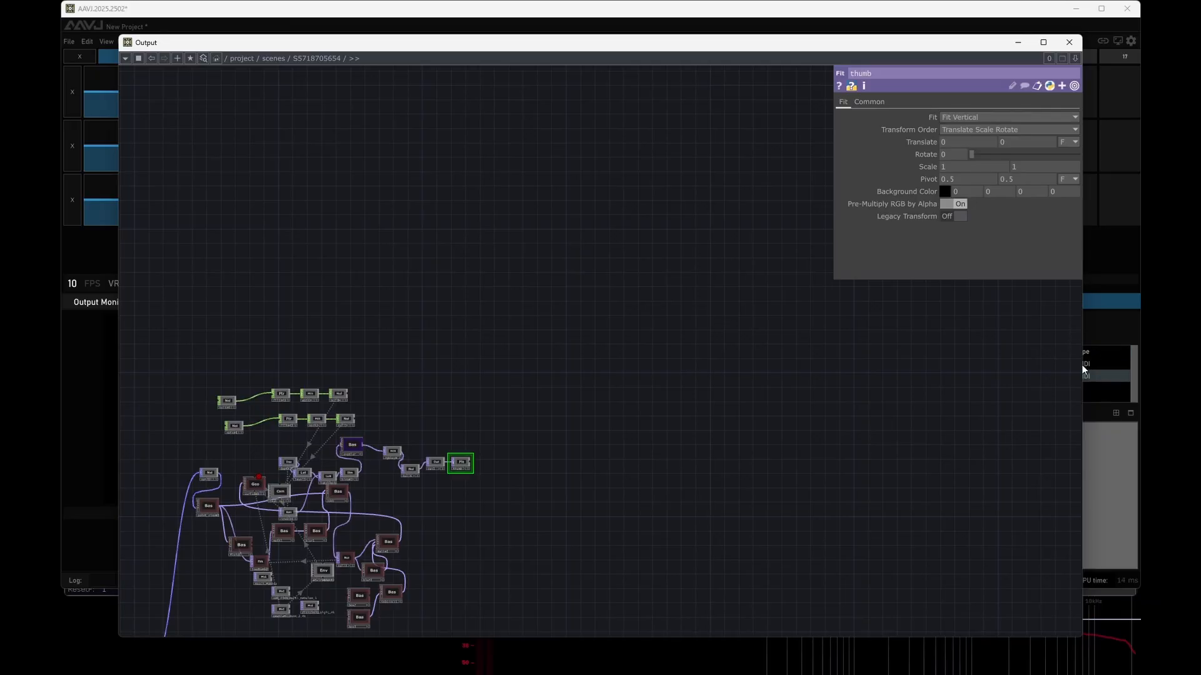
{"action": "left_click_drag", "start_coordinate": [1081, 365], "coordinate": [541, 354]}
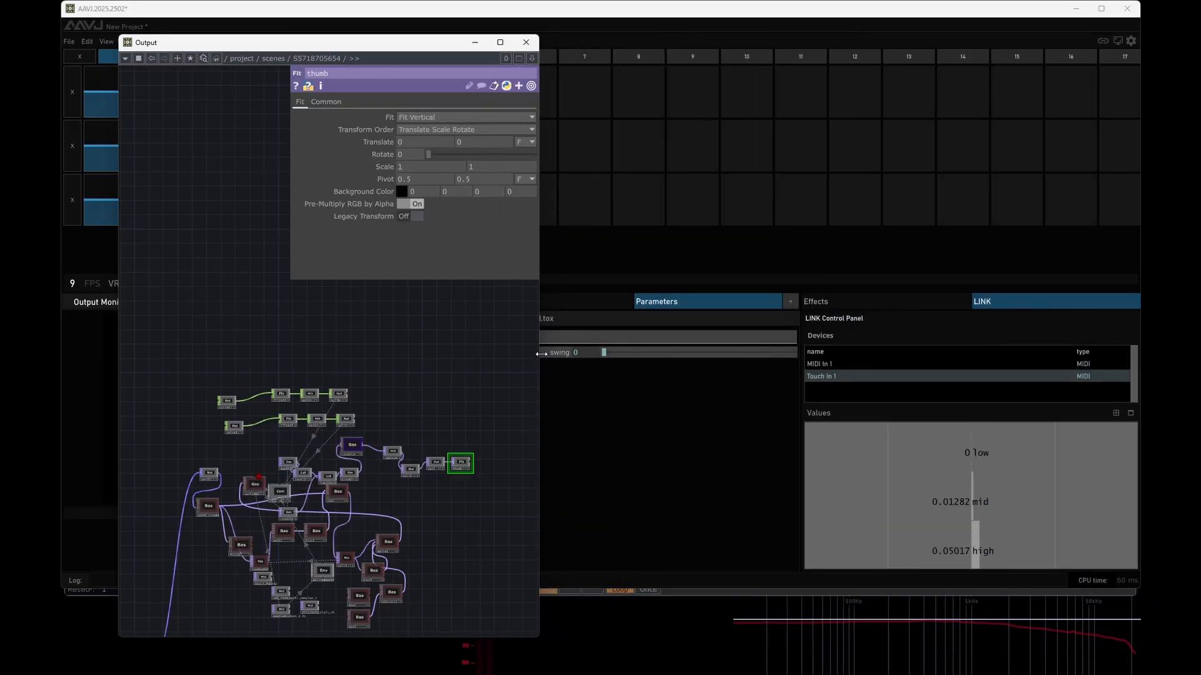
- Find the camera cam1 in the clip's network and select it to show its transform parameters
{"action": "left_click_drag", "start_coordinate": [454, 524], "coordinate": [489, 347]}
{"action": "scroll", "coordinate": [268, 432], "scroll_direction": "up", "scroll_amount": 6}
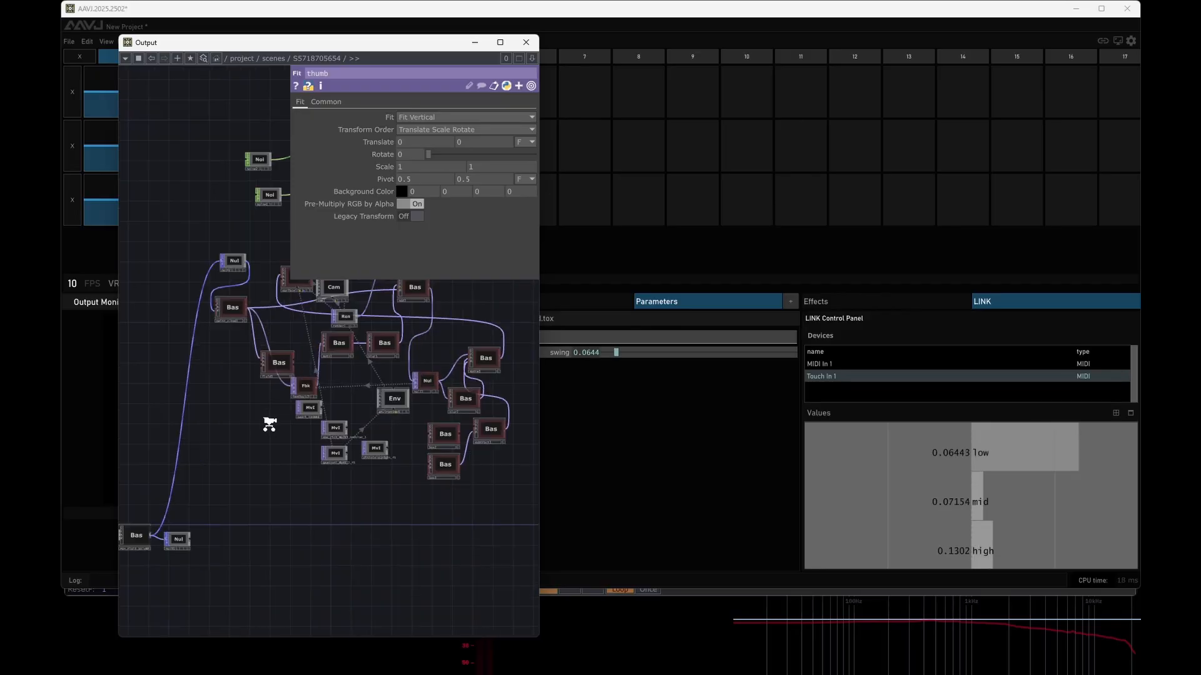
{"action": "scroll", "coordinate": [286, 460], "scroll_direction": "up", "scroll_amount": 4}
{"action": "left_click_drag", "start_coordinate": [164, 255], "coordinate": [287, 525]}
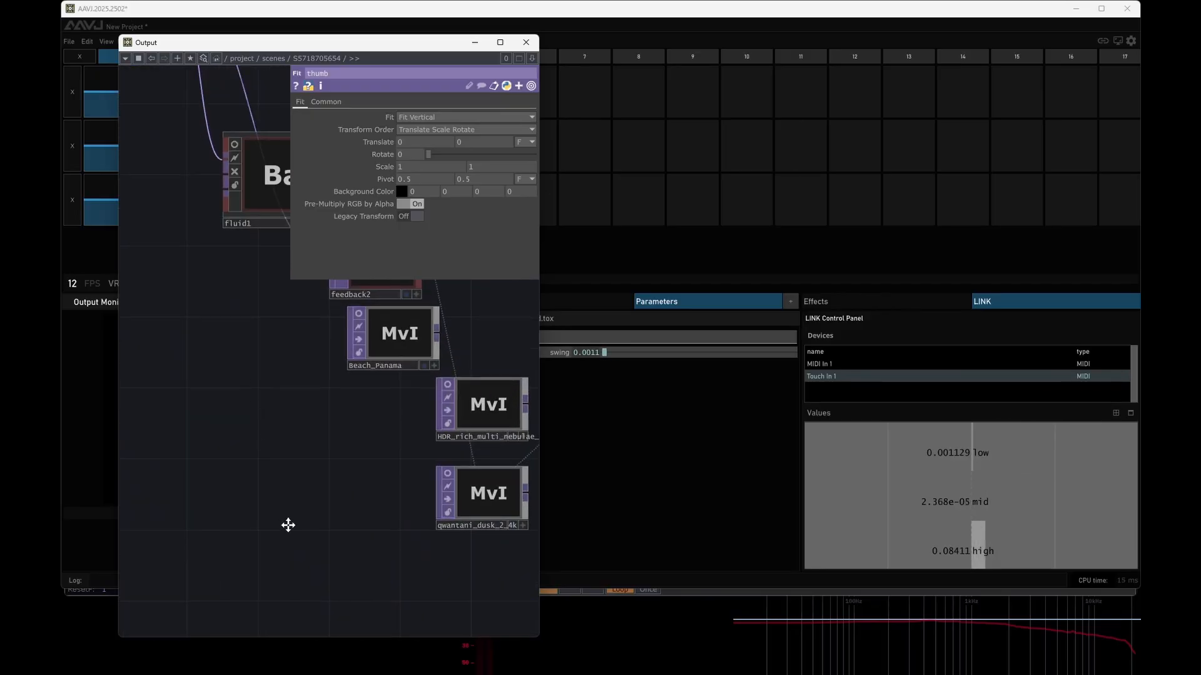
{"action": "left_click_drag", "start_coordinate": [271, 483], "coordinate": [153, 418]}
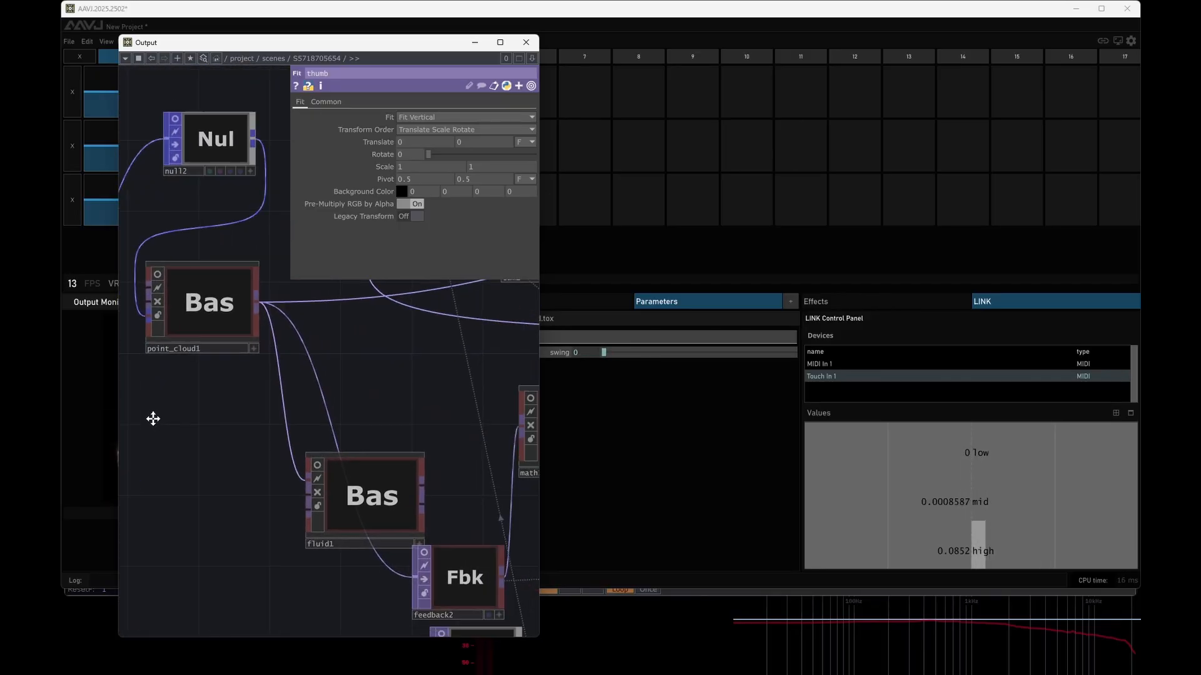
{"action": "left_click_drag", "start_coordinate": [324, 350], "coordinate": [132, 388]}
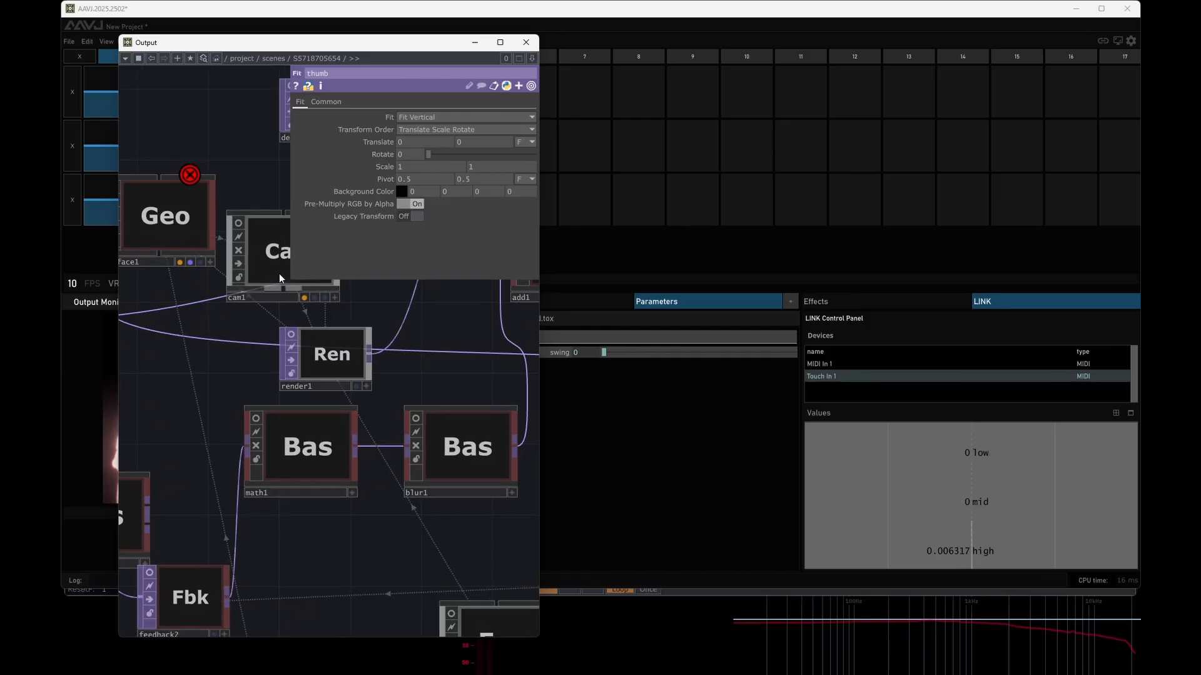
{"action": "left_click", "coordinate": [272, 257]}
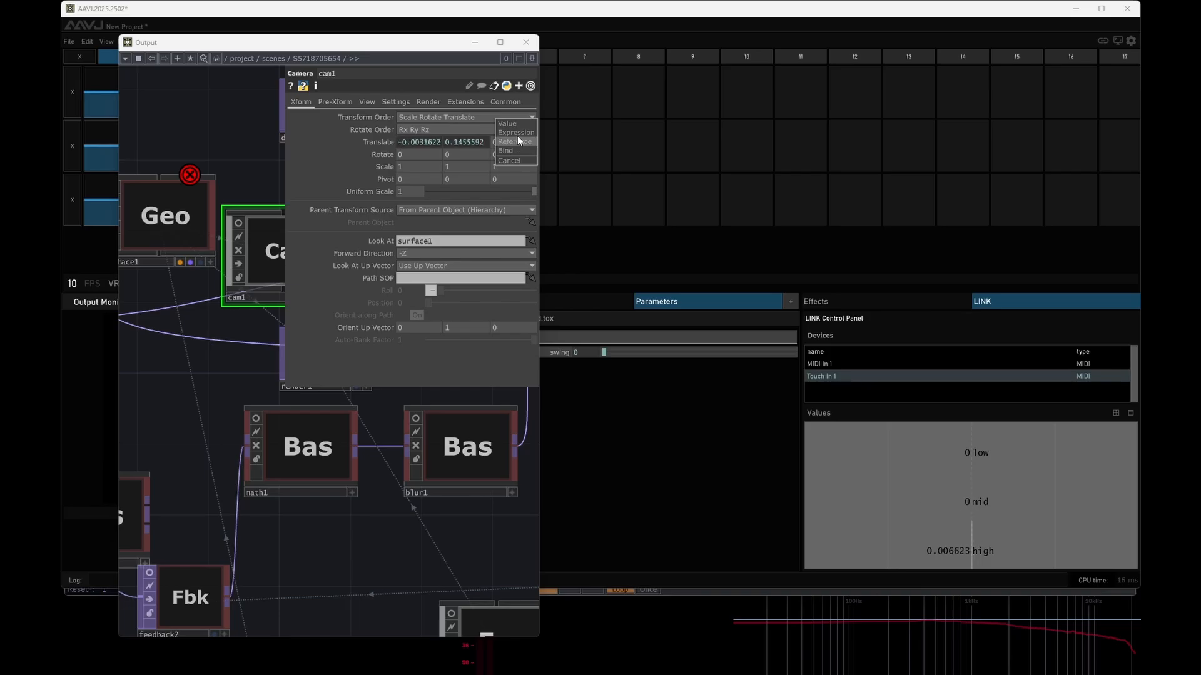
- Try to copy the swing parameter into cam1's Z translate
{"action": "right_click", "coordinate": [516, 136]}
{"action": "left_click", "coordinate": [560, 353]}
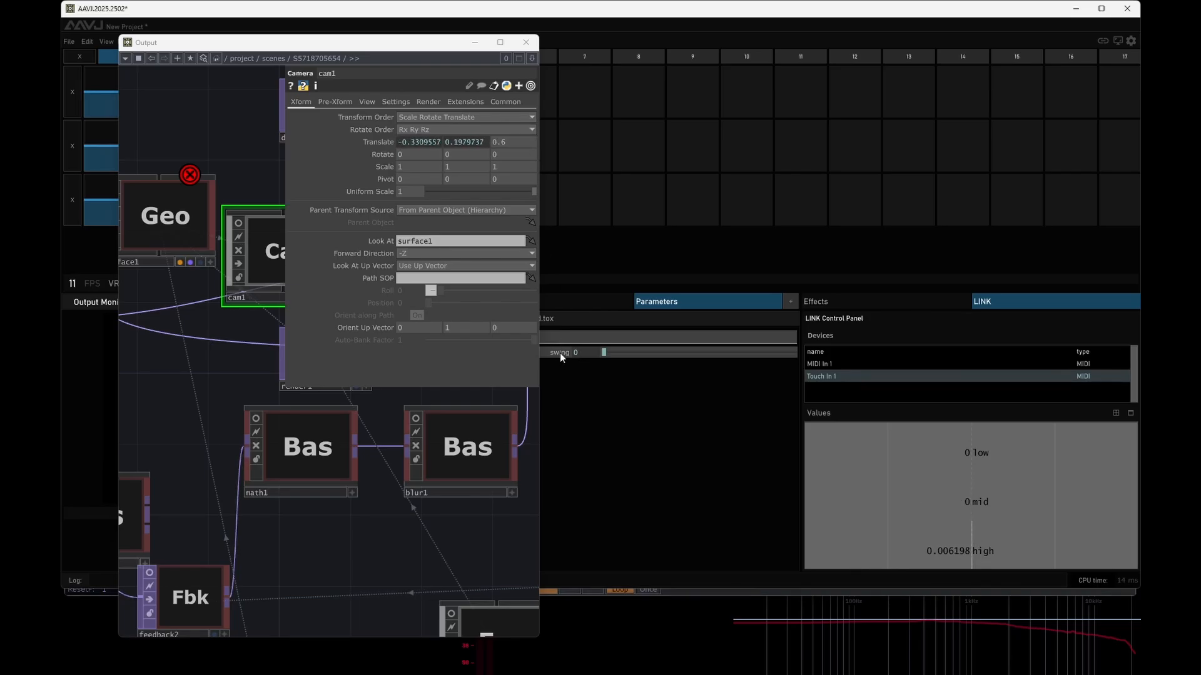
{"action": "right_click", "coordinate": [560, 353]}
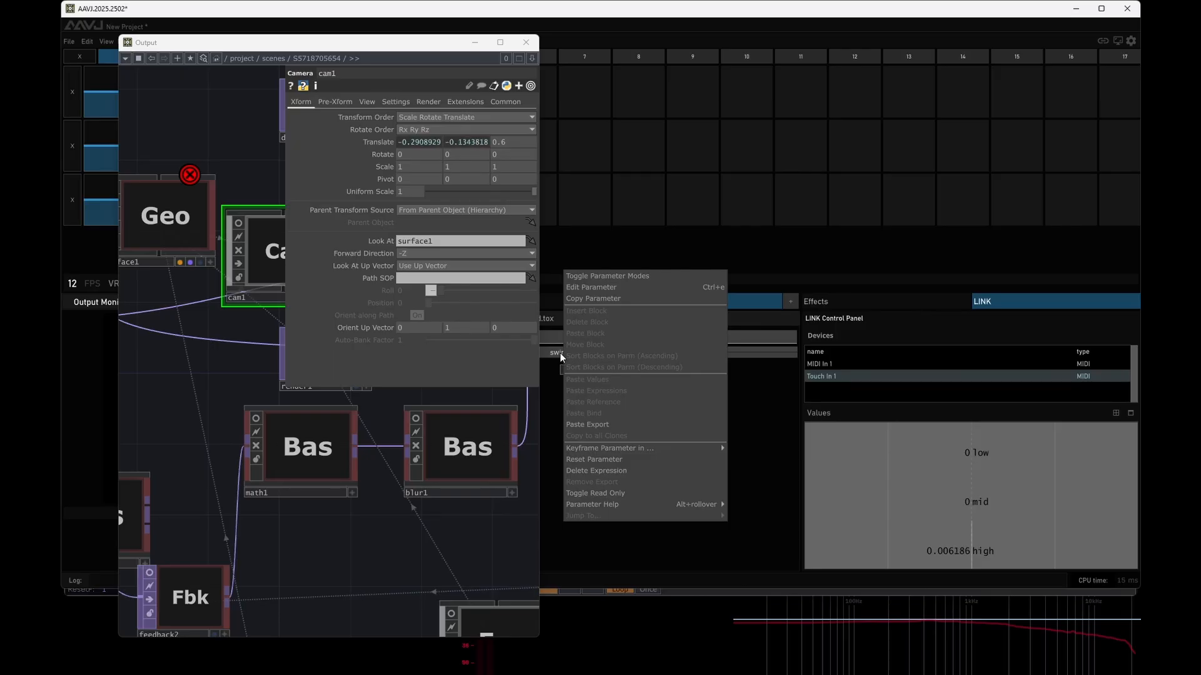
{"action": "left_click", "coordinate": [597, 299]}
{"action": "left_click", "coordinate": [519, 145]}
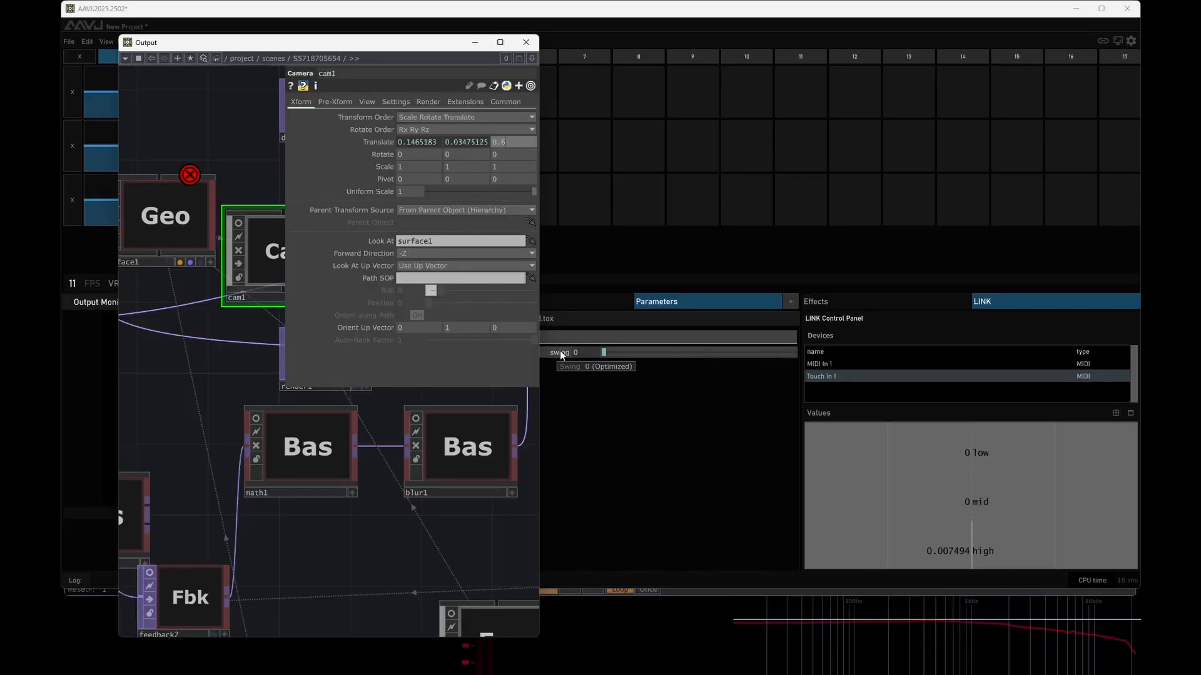
- Link cam1's Z translate to the clip's swing parameter as a reference
{"action": "left_click_drag", "start_coordinate": [560, 353], "coordinate": [514, 142]}
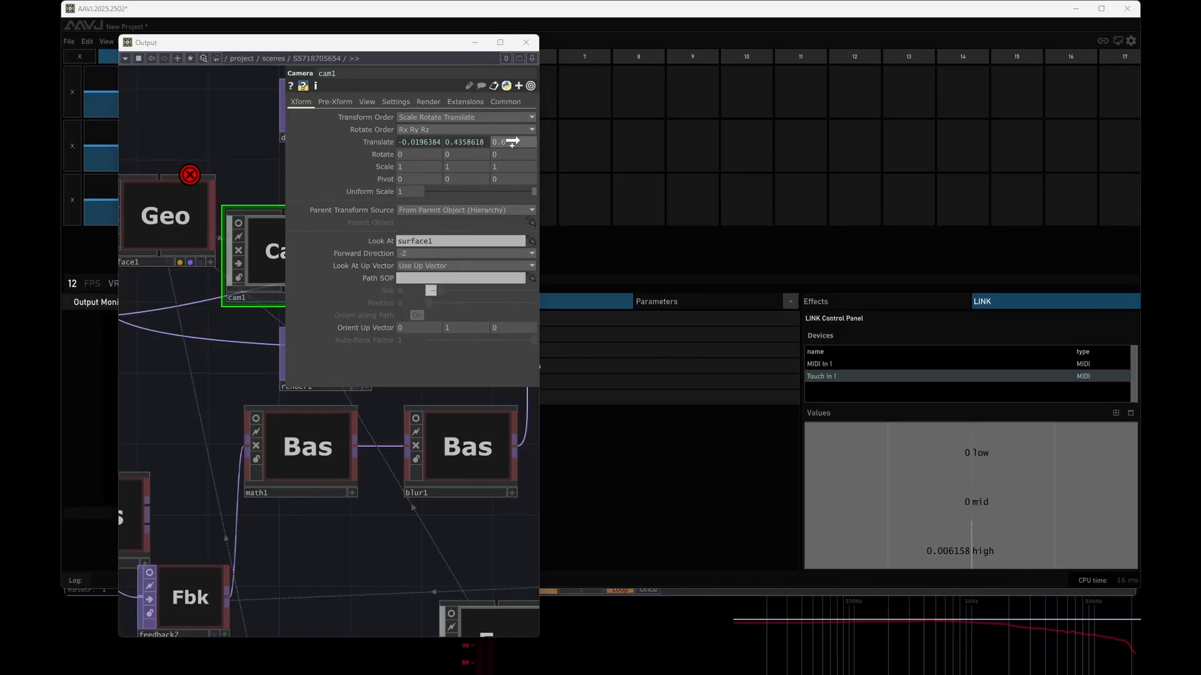
{"action": "left_click", "coordinate": [519, 141]}
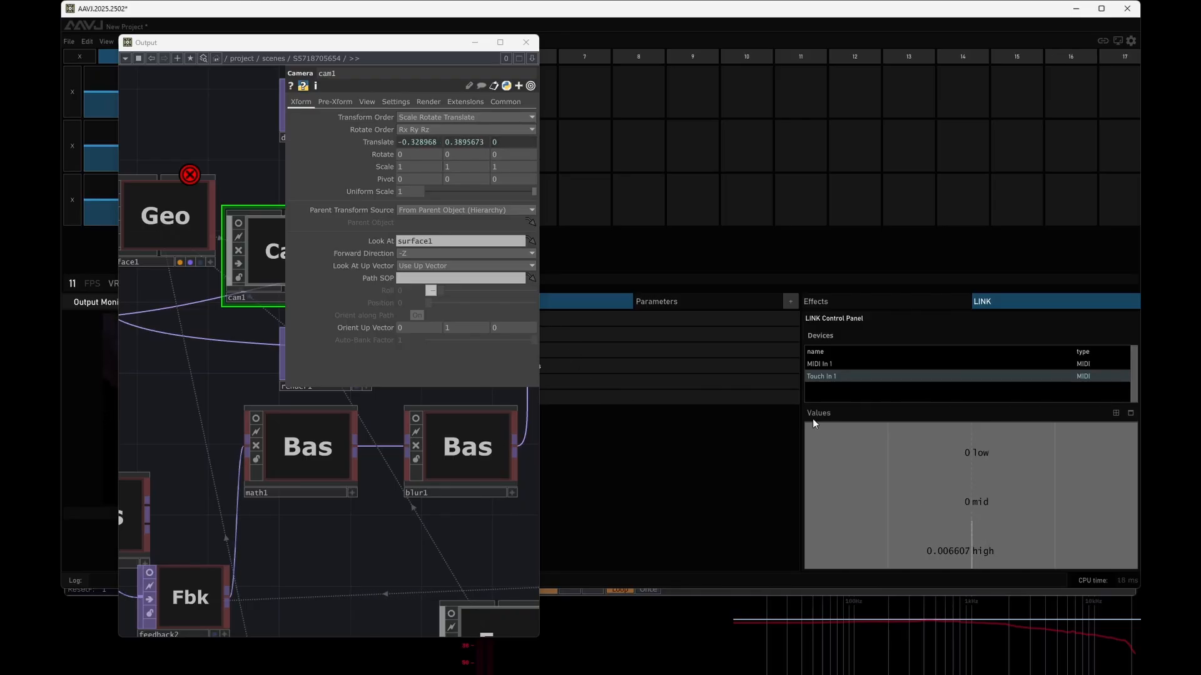
{"action": "left_click", "coordinate": [501, 141]}
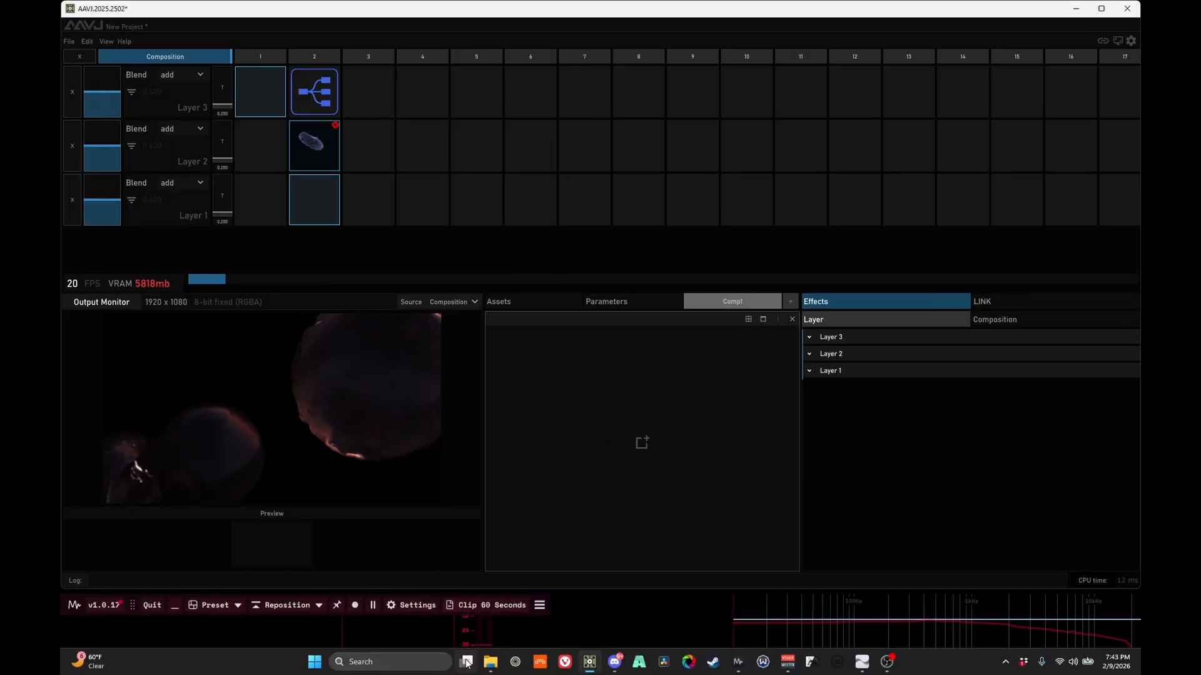
- Launch TouchOSC and dismiss its notice about the unregistered copy
{"action": "left_click", "coordinate": [484, 661]}
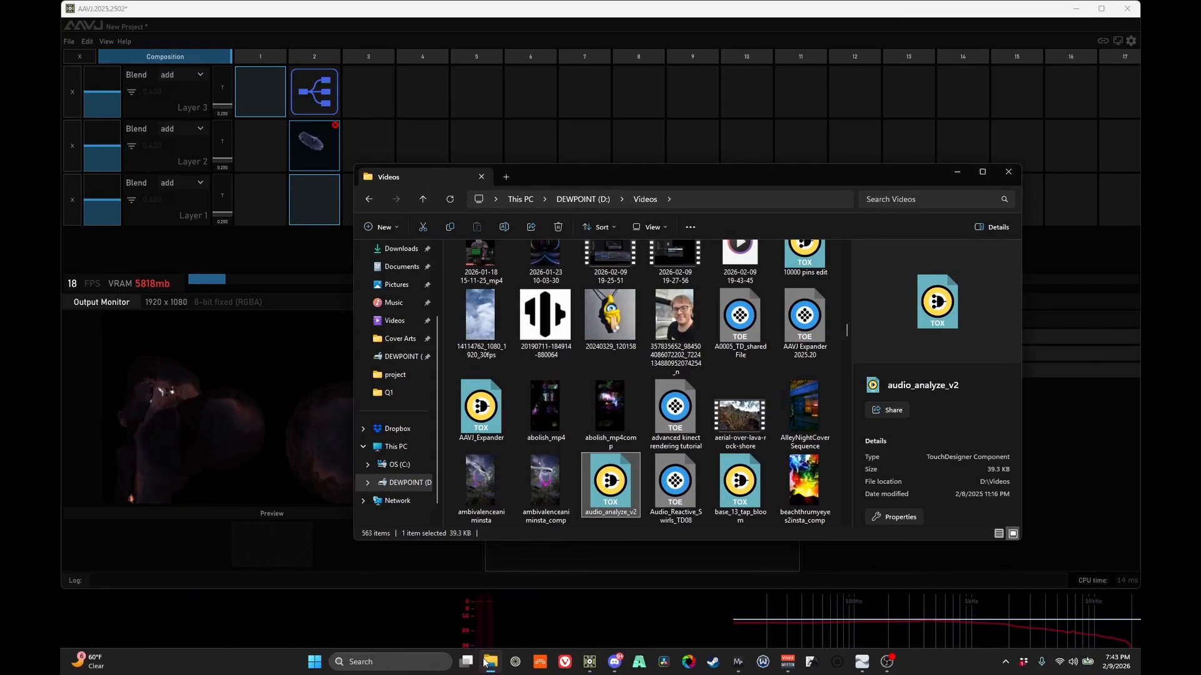
{"action": "left_click", "coordinate": [957, 174]}
{"action": "left_click", "coordinate": [420, 663]}
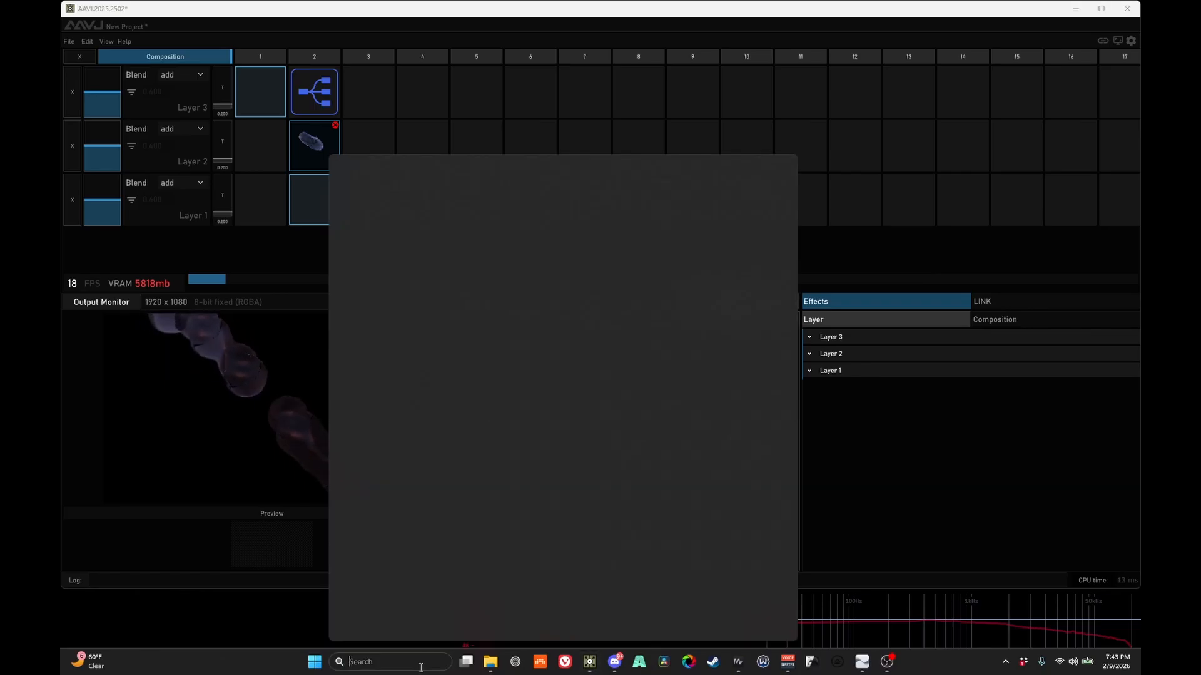
{"action": "type", "text": "touchOSC"}
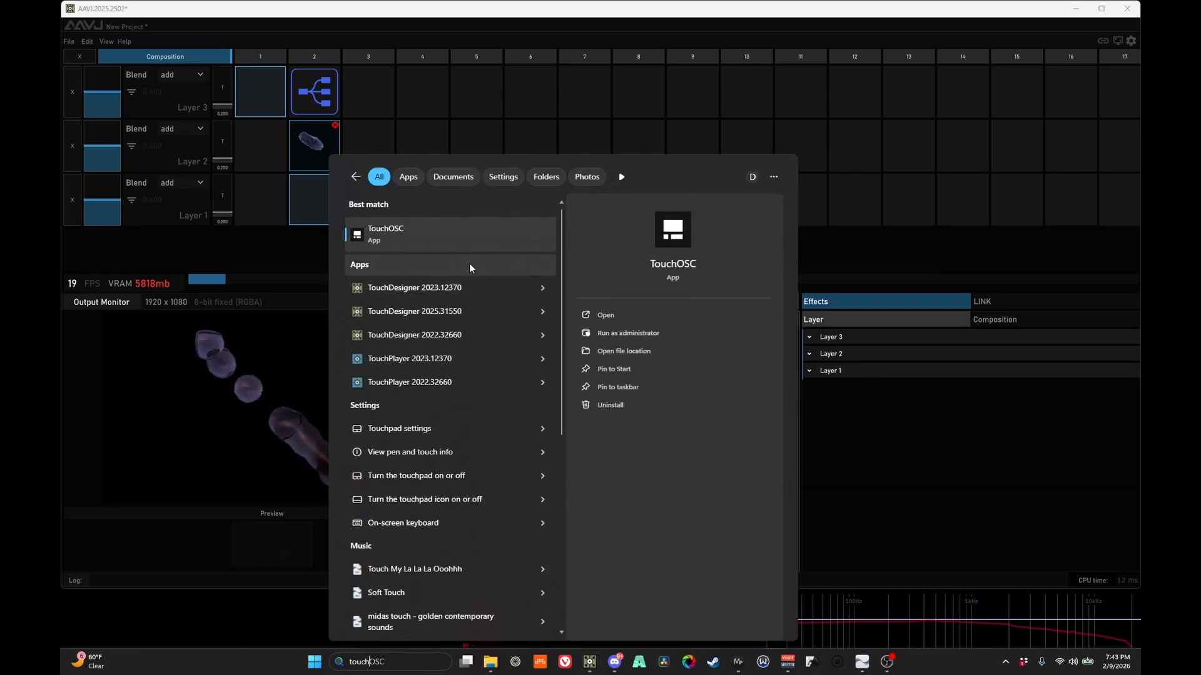
{"action": "left_click", "coordinate": [459, 243]}
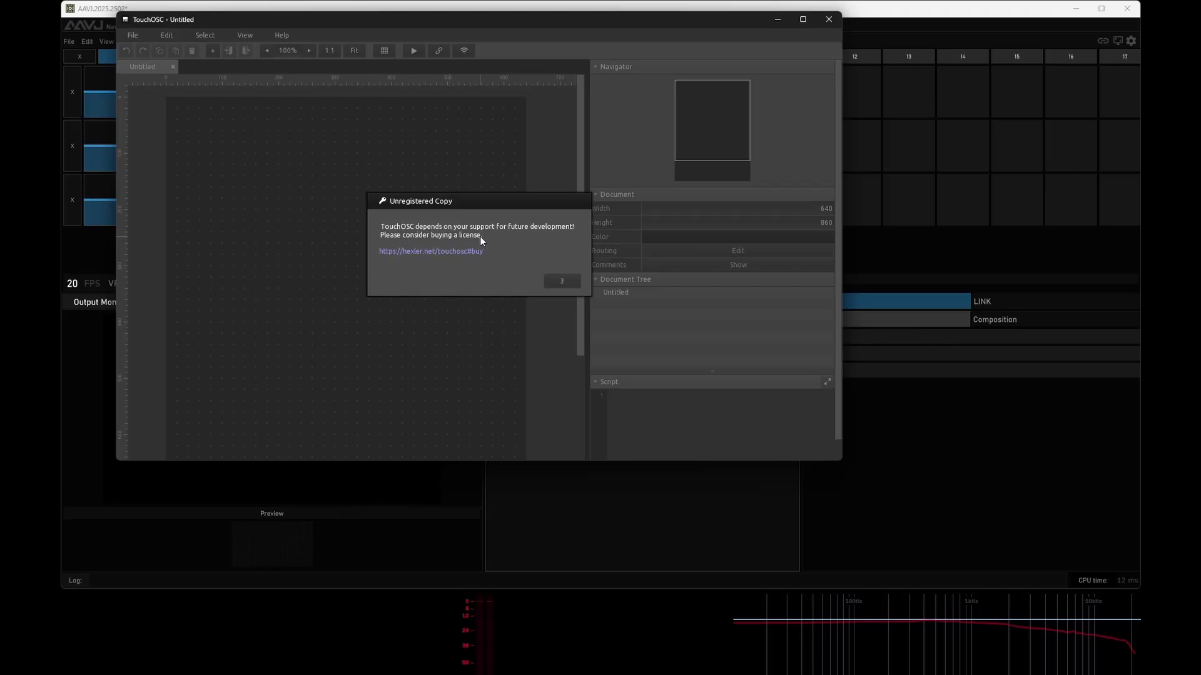
{"action": "left_click", "coordinate": [564, 282]}
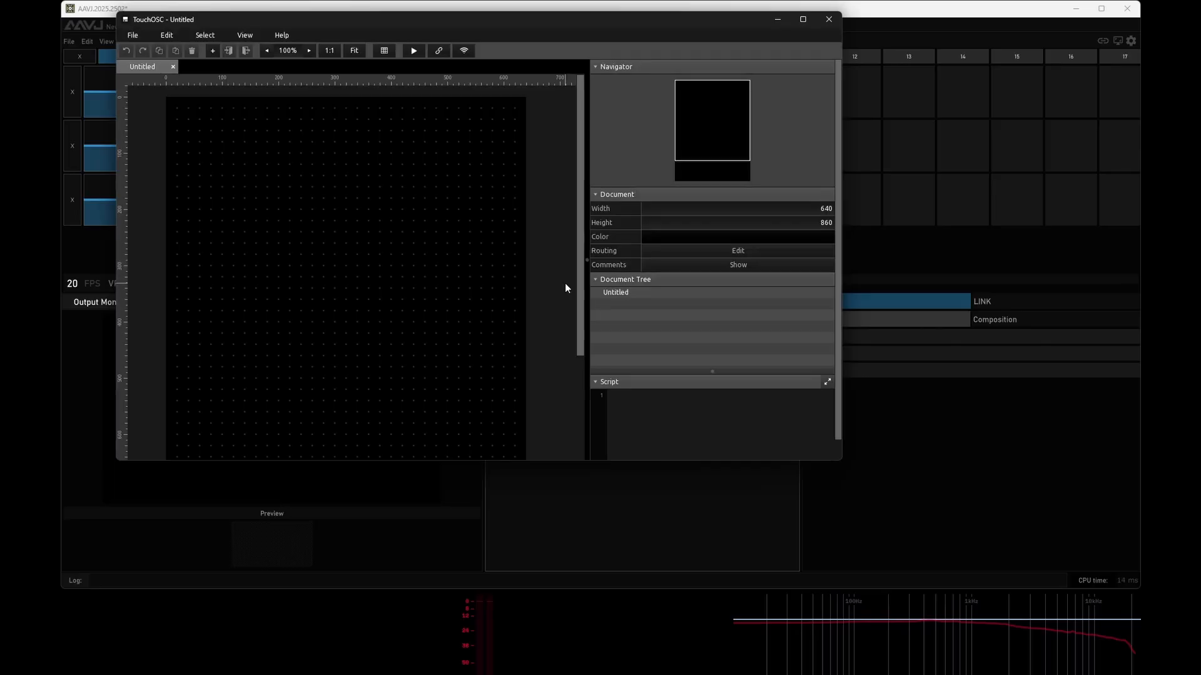
- Open the recent layout touchoscaavj.tosc and widen the TouchOSC window until the whole control layout fits
{"action": "left_click", "coordinate": [133, 35]}
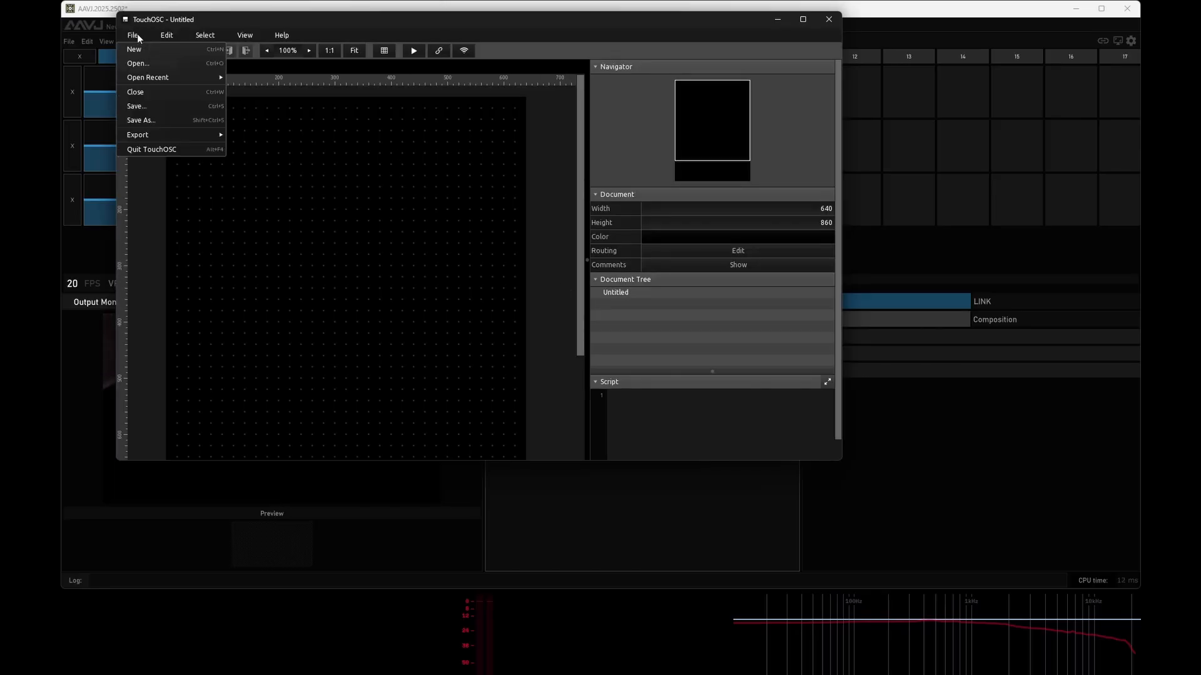
{"action": "mouse_move", "coordinate": [153, 76]}
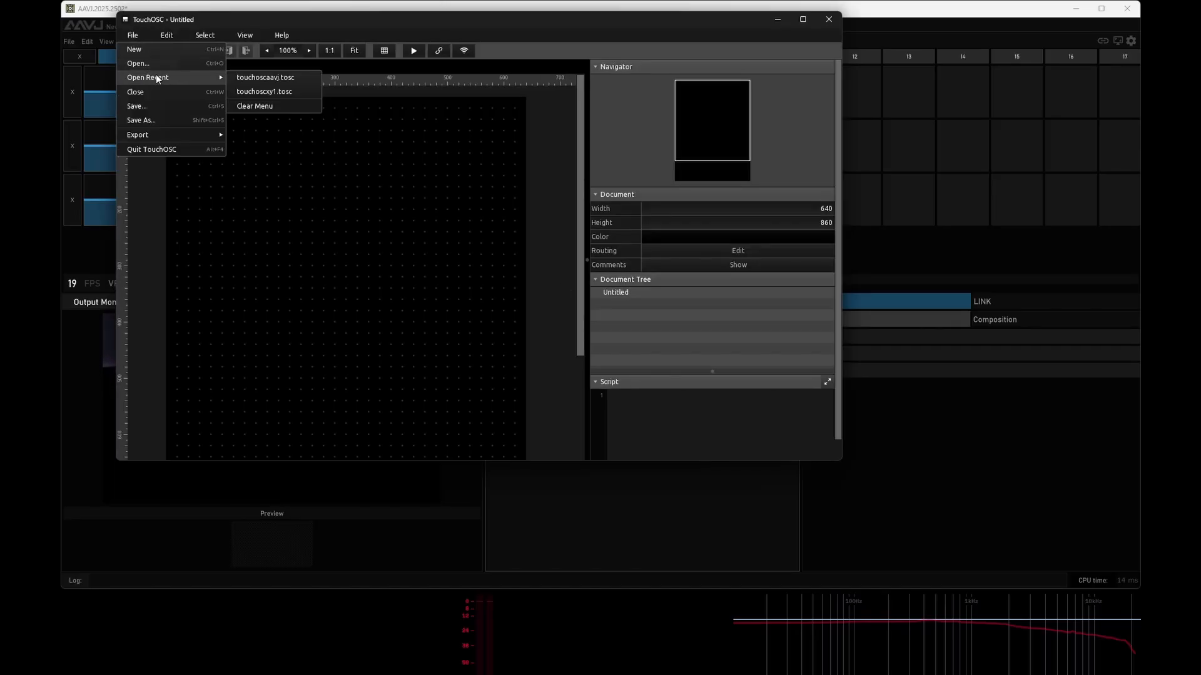
{"action": "left_click", "coordinate": [279, 77]}
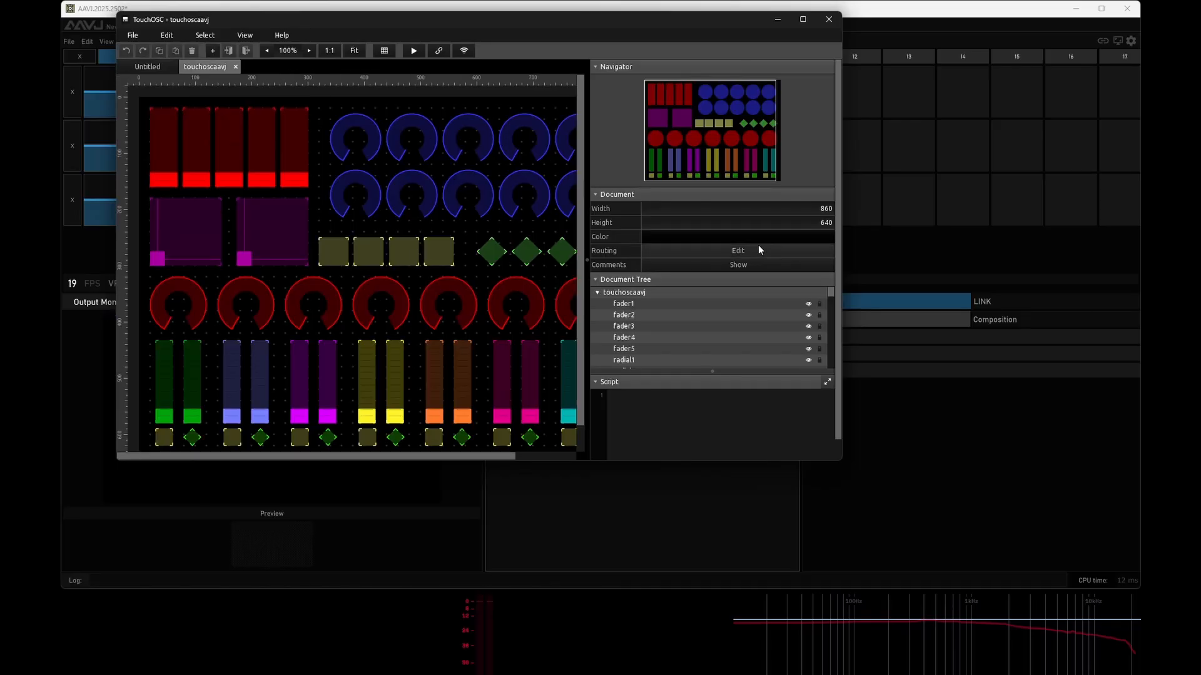
{"action": "left_click_drag", "start_coordinate": [841, 272], "coordinate": [1048, 272]}
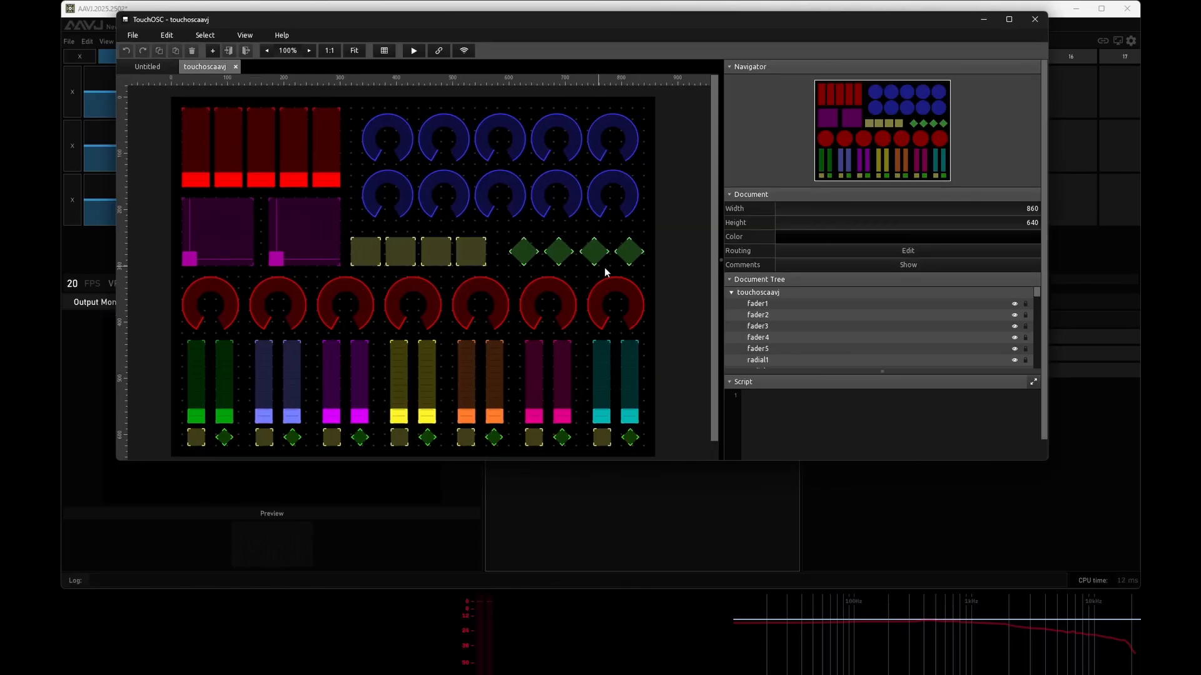
{"action": "scroll", "coordinate": [667, 267], "scroll_direction": "down", "scroll_amount": 1}
{"action": "scroll", "coordinate": [666, 267], "scroll_direction": "up", "scroll_amount": 1}
{"action": "left_click", "coordinate": [132, 37]}
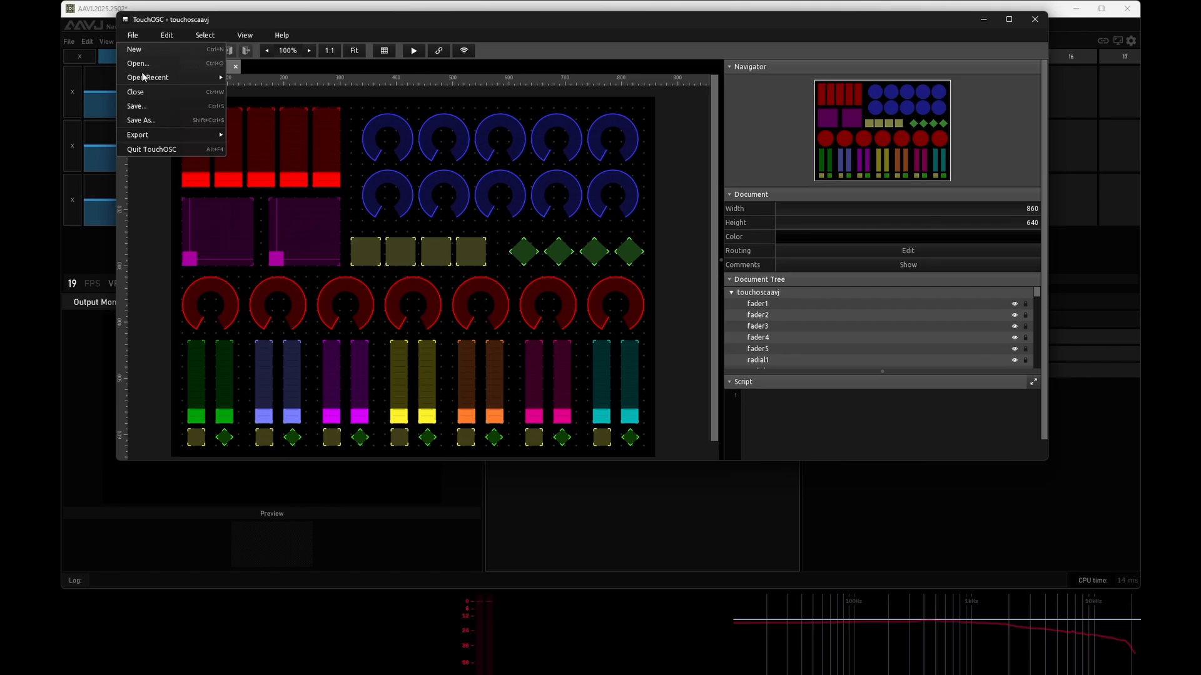
{"action": "left_click", "coordinate": [138, 63]}
{"action": "left_click", "coordinate": [609, 344]}
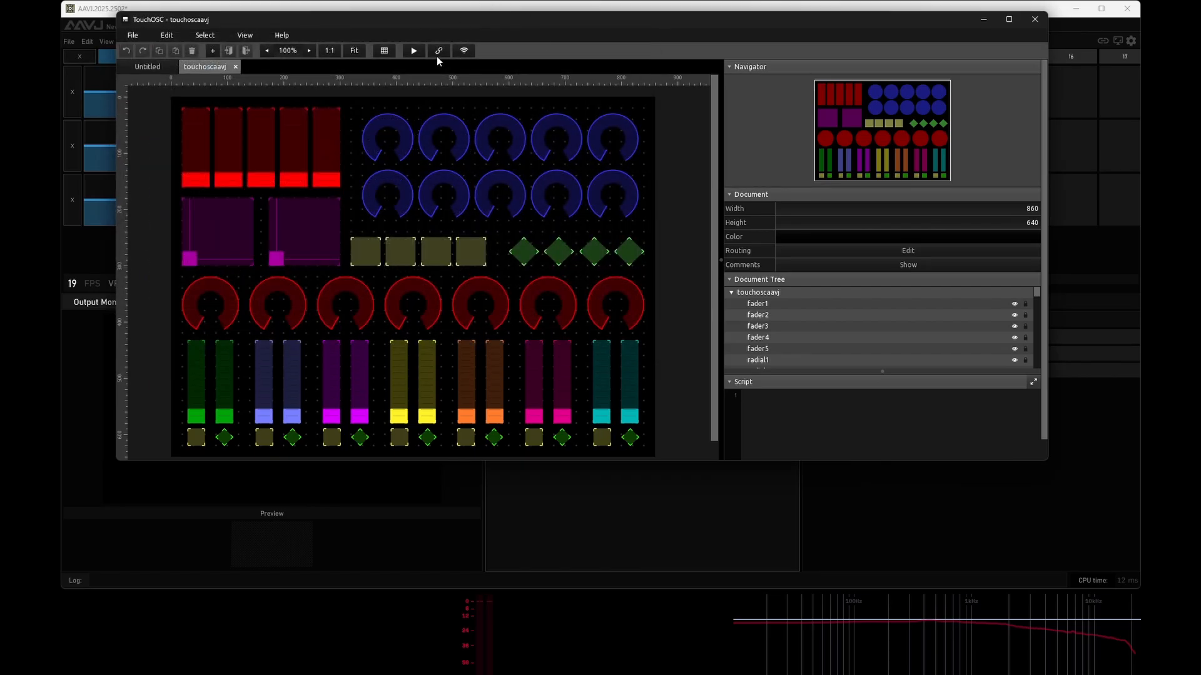
- Run the control surface, try out the red faders, and return to the layout editor
{"action": "left_click", "coordinate": [413, 50]}
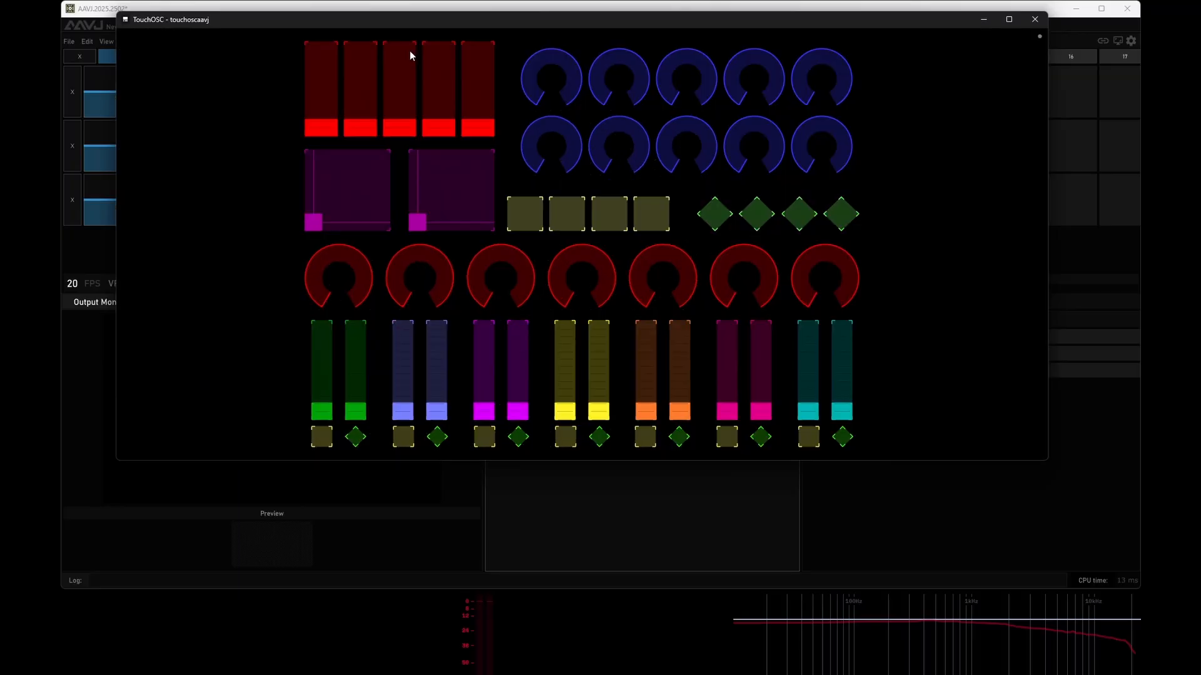
{"action": "left_click_drag", "start_coordinate": [328, 125], "coordinate": [368, 2]}
{"action": "left_click_drag", "start_coordinate": [360, 74], "coordinate": [340, 246]}
{"action": "left_click_drag", "start_coordinate": [580, 24], "coordinate": [569, 55]}
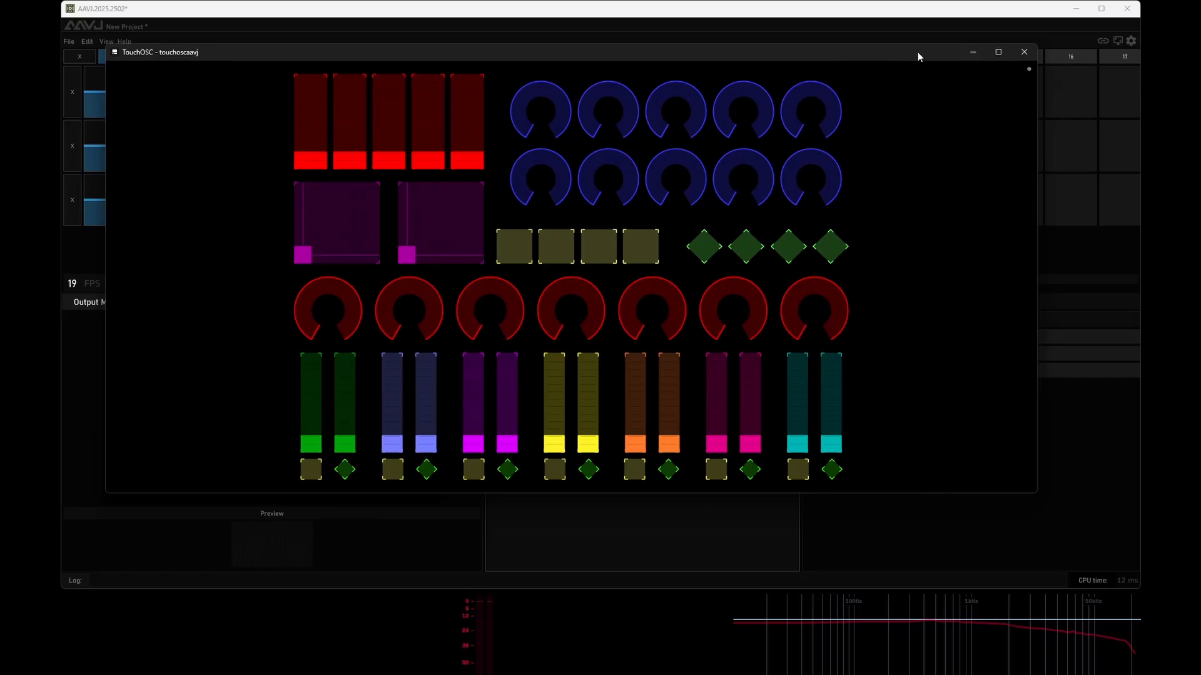
{"action": "left_click", "coordinate": [1029, 69]}
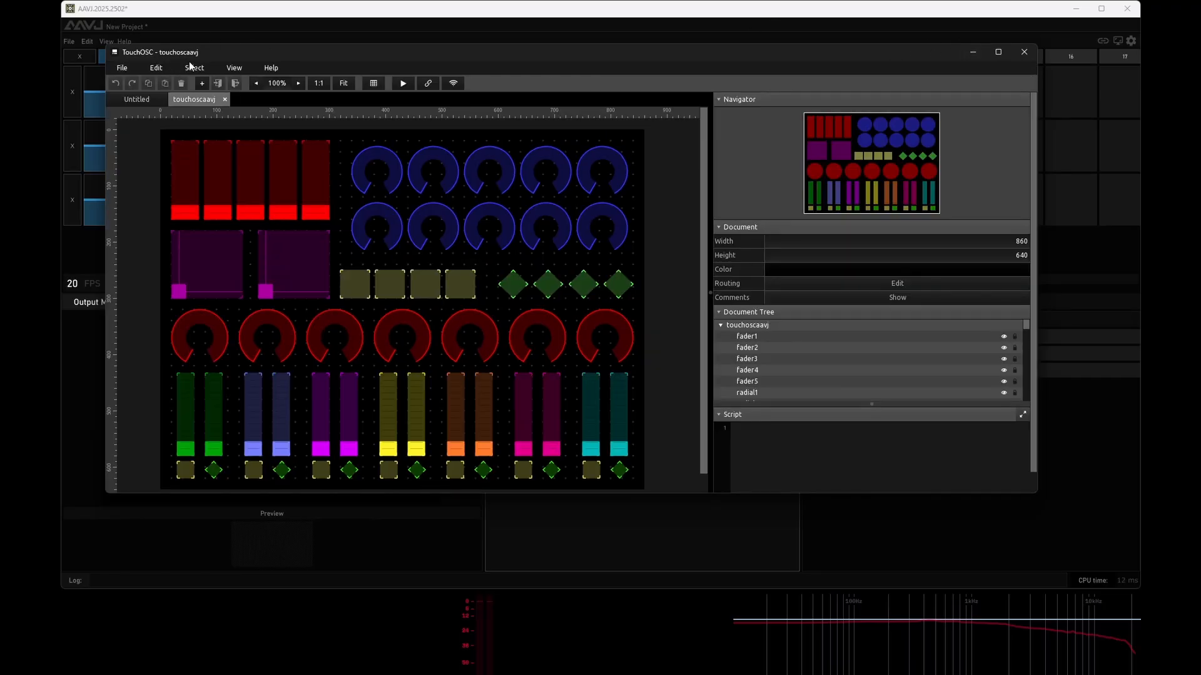
- Review TouchOSC's MIDI connections and its general preferences
{"action": "left_click", "coordinate": [234, 69]}
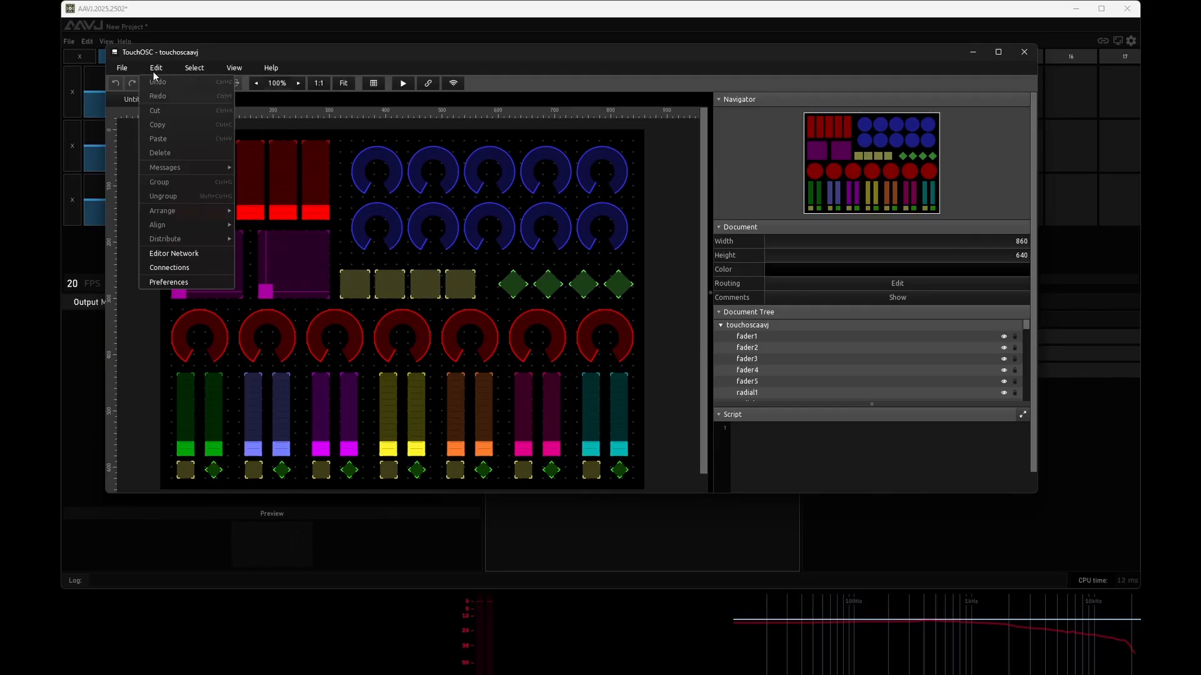
{"action": "left_click", "coordinate": [181, 273]}
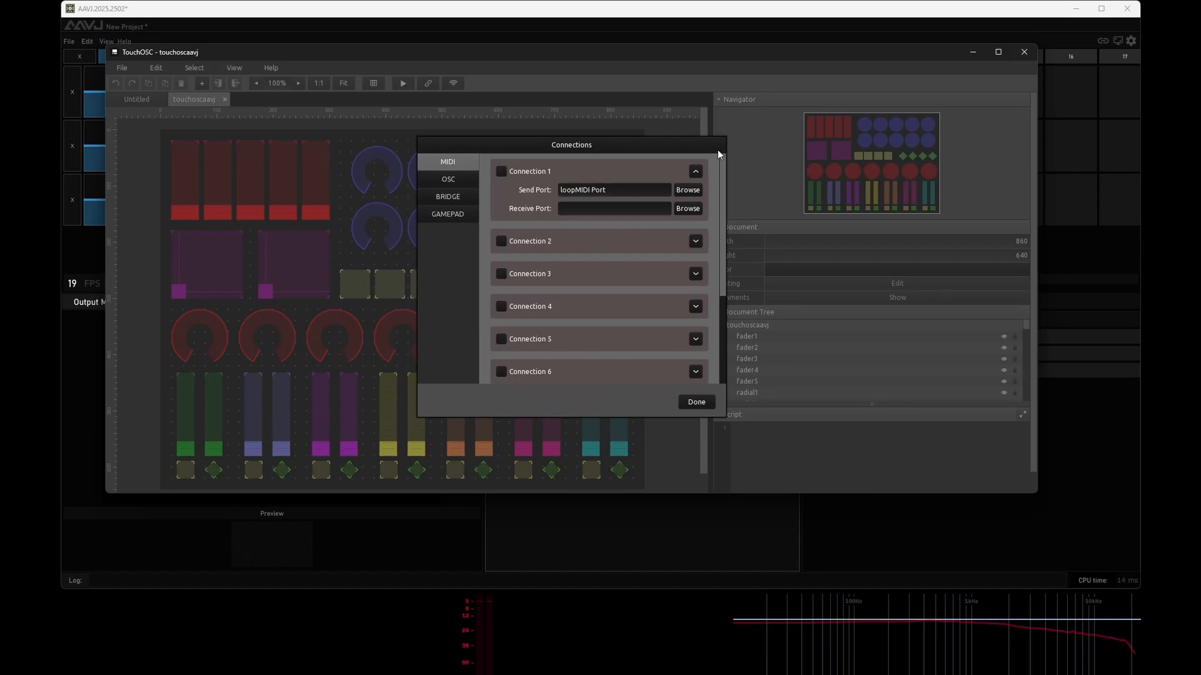
{"action": "left_click", "coordinate": [696, 402]}
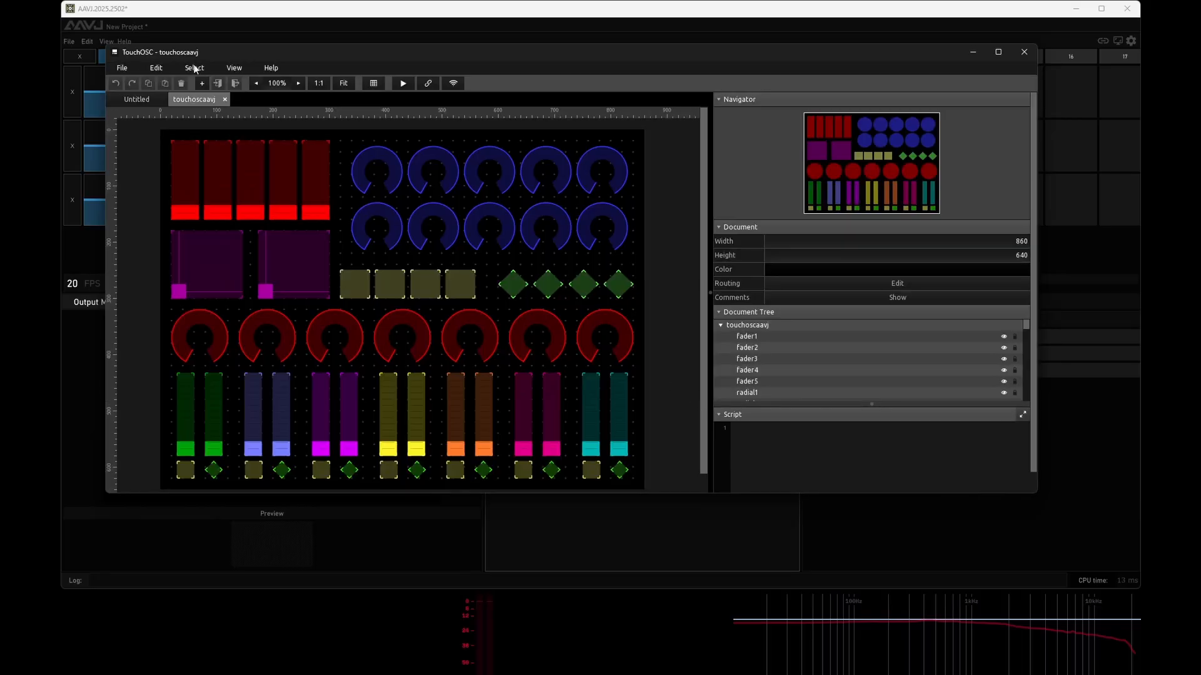
{"action": "left_click", "coordinate": [123, 68]}
{"action": "mouse_move", "coordinate": [158, 69]}
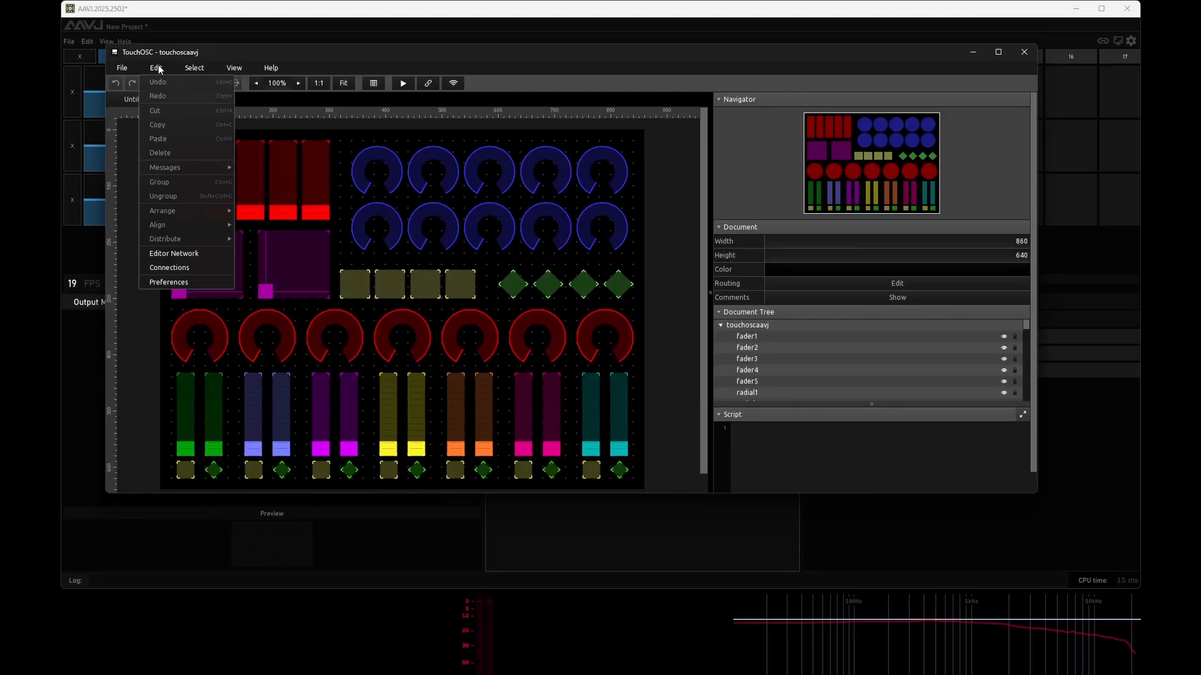
{"action": "left_click", "coordinate": [195, 281]}
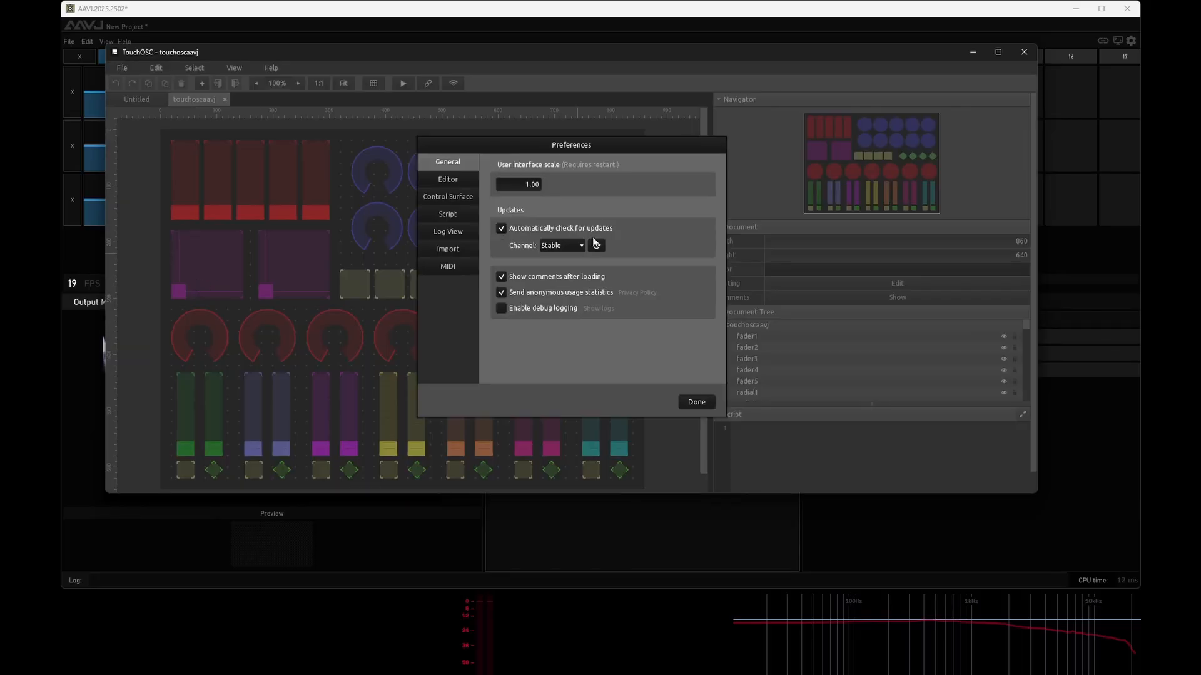
{"action": "left_click", "coordinate": [696, 404]}
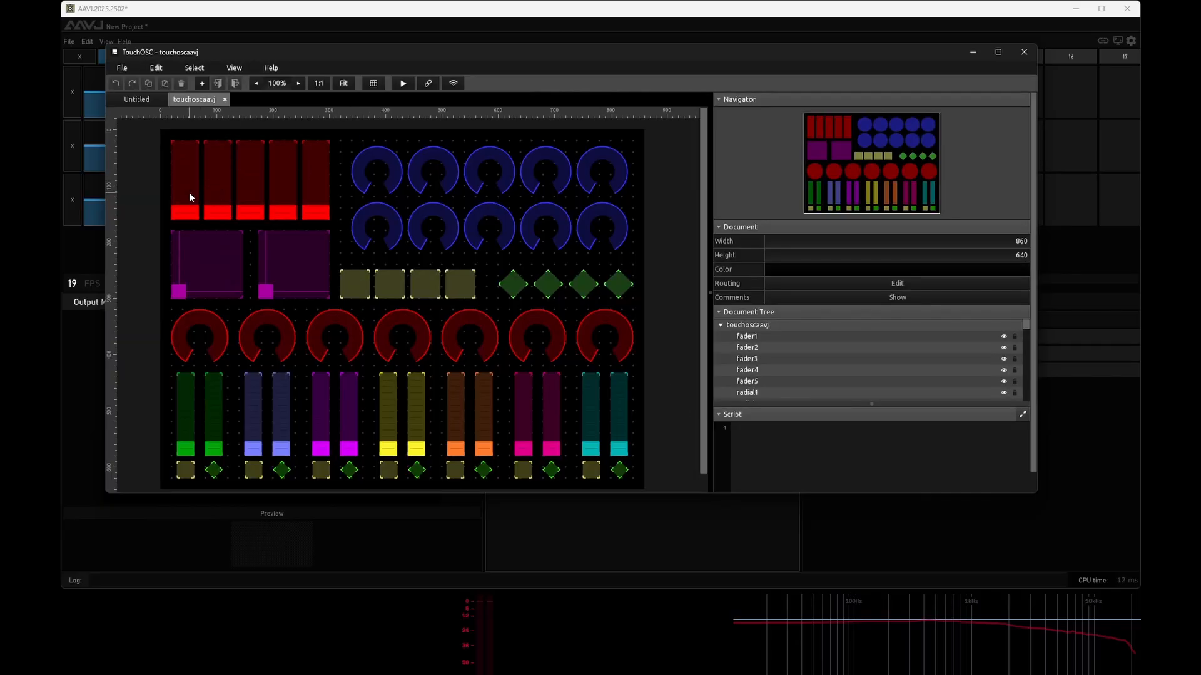
- Examine the five red faders and the two rows of blue radials, from the first control to the last
{"action": "mouse_move", "coordinate": [189, 193]}
{"action": "left_mouse_down"}
{"action": "mouse_move", "coordinate": [189, 164]}
{"action": "mouse_move", "coordinate": [190, 190]}
{"action": "left_mouse_up"}
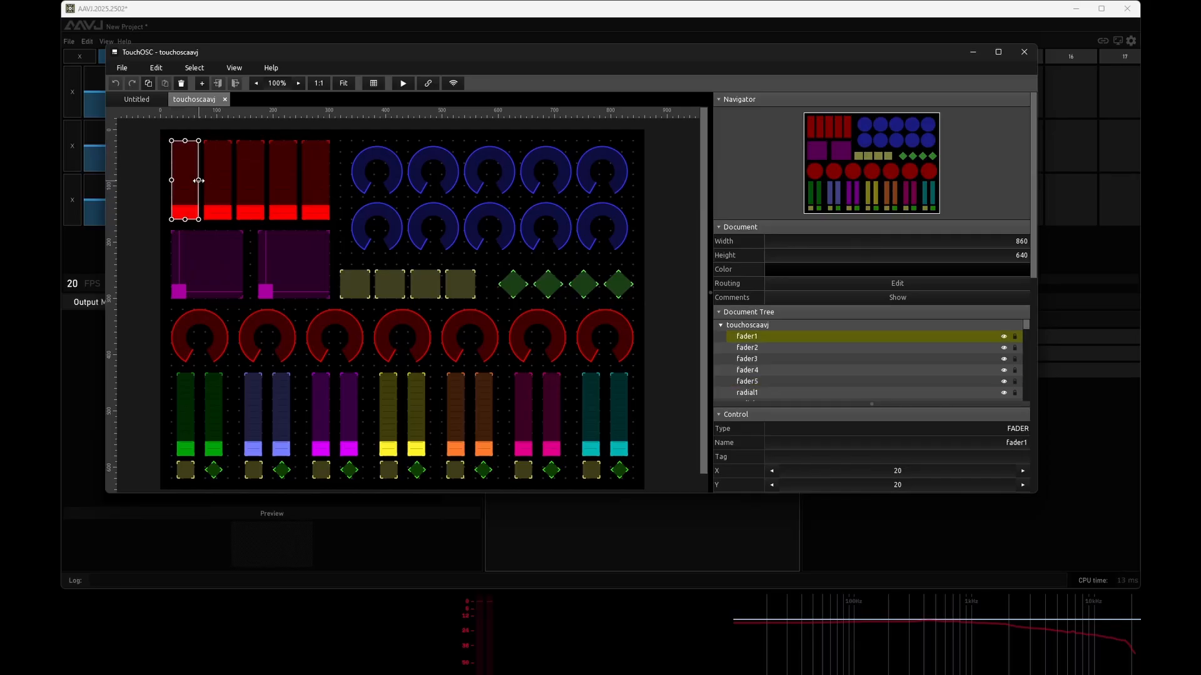
{"action": "left_click", "coordinate": [323, 182]}
{"action": "left_click", "coordinate": [397, 174]}
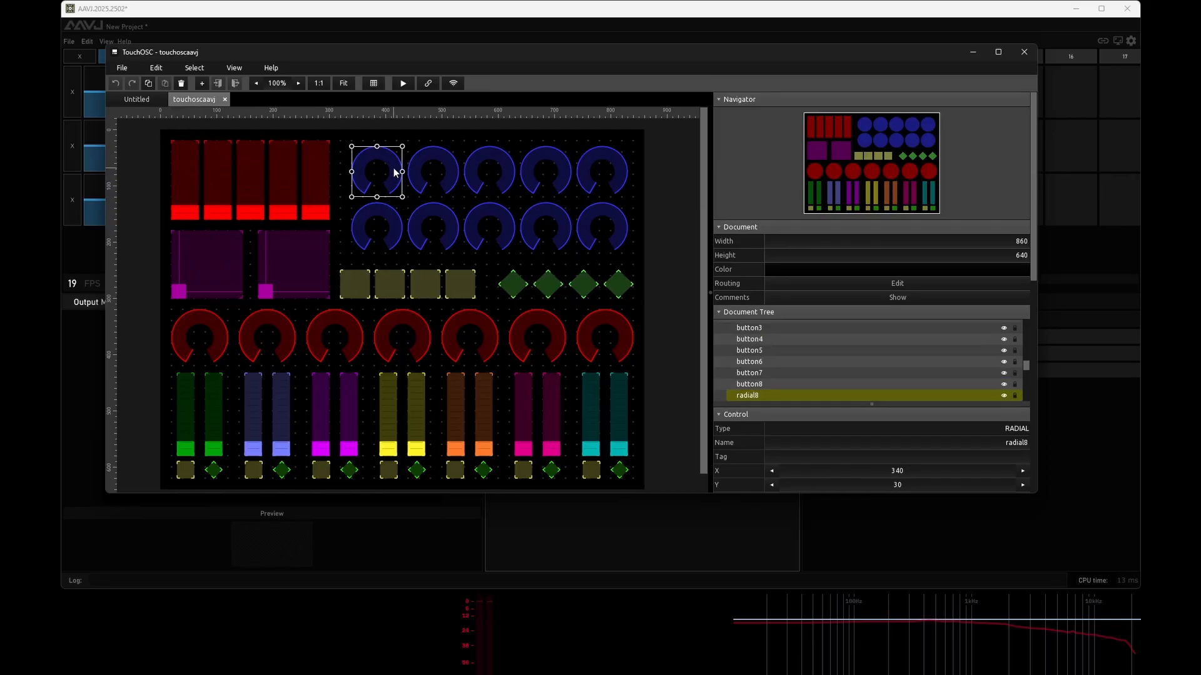
{"action": "left_click", "coordinate": [603, 227]}
{"action": "left_click", "coordinate": [394, 182]}
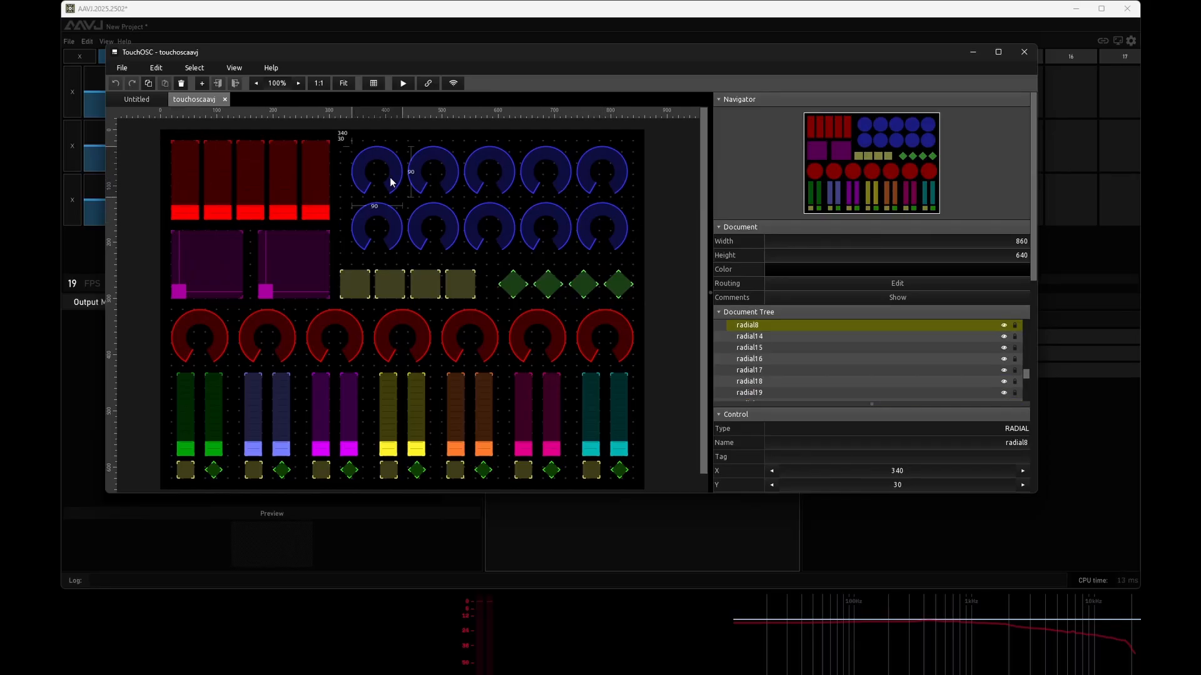
{"action": "left_click", "coordinate": [584, 232]}
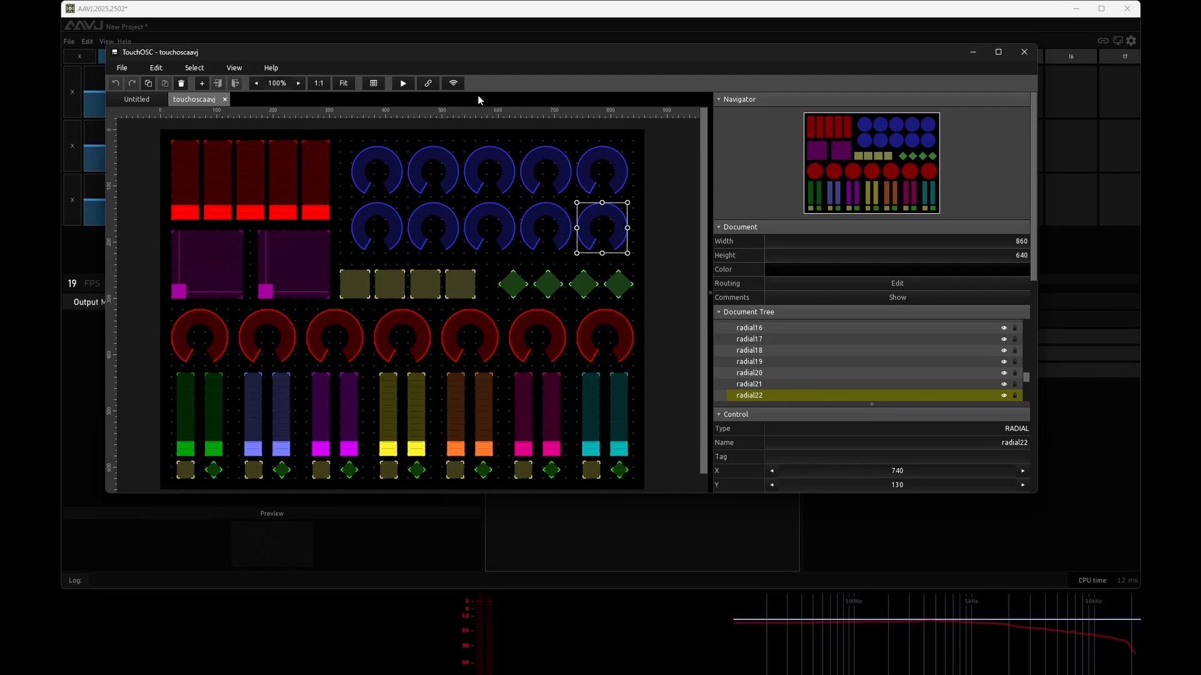
- Move the TouchOSC window clear of AAVJ's upper layer and examine the first square and first diamond buttons
{"action": "left_click_drag", "start_coordinate": [493, 55], "coordinate": [576, 137]}
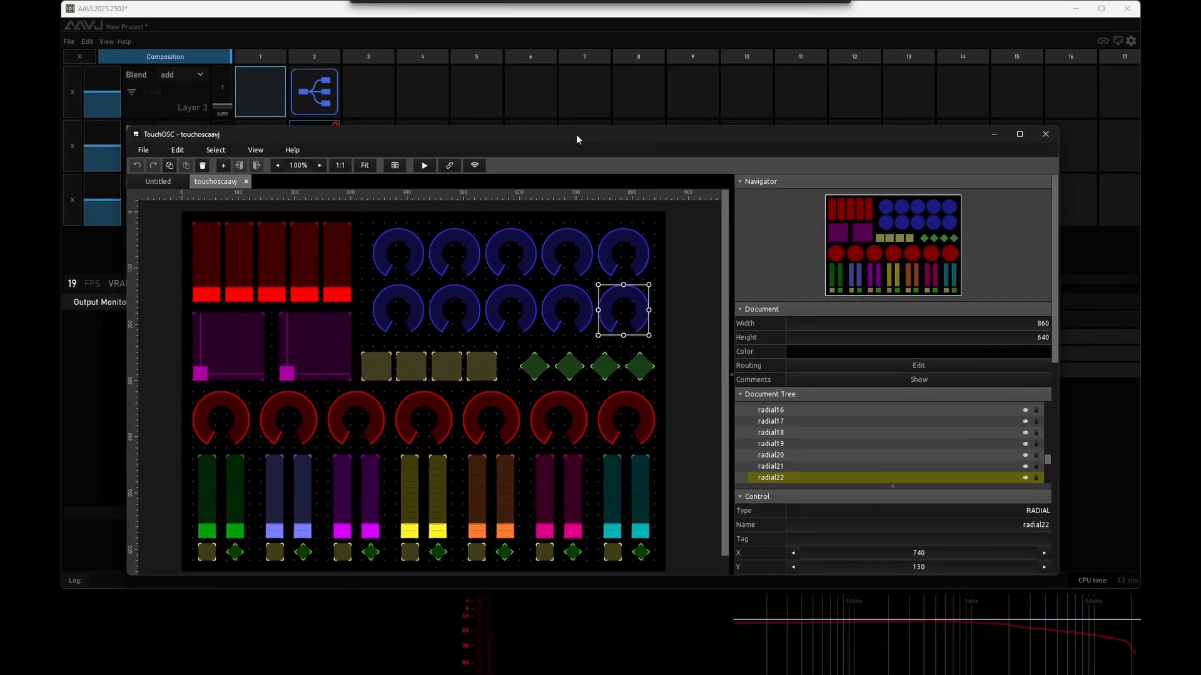
{"action": "left_click", "coordinate": [377, 365]}
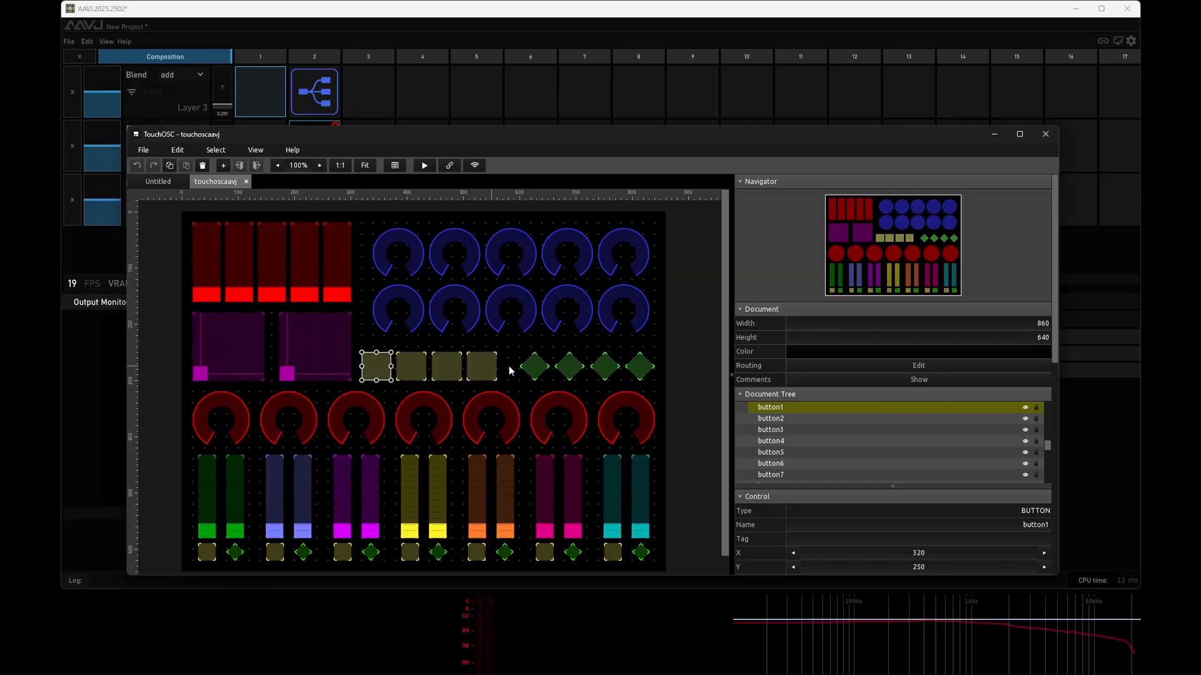
{"action": "left_click", "coordinate": [529, 366]}
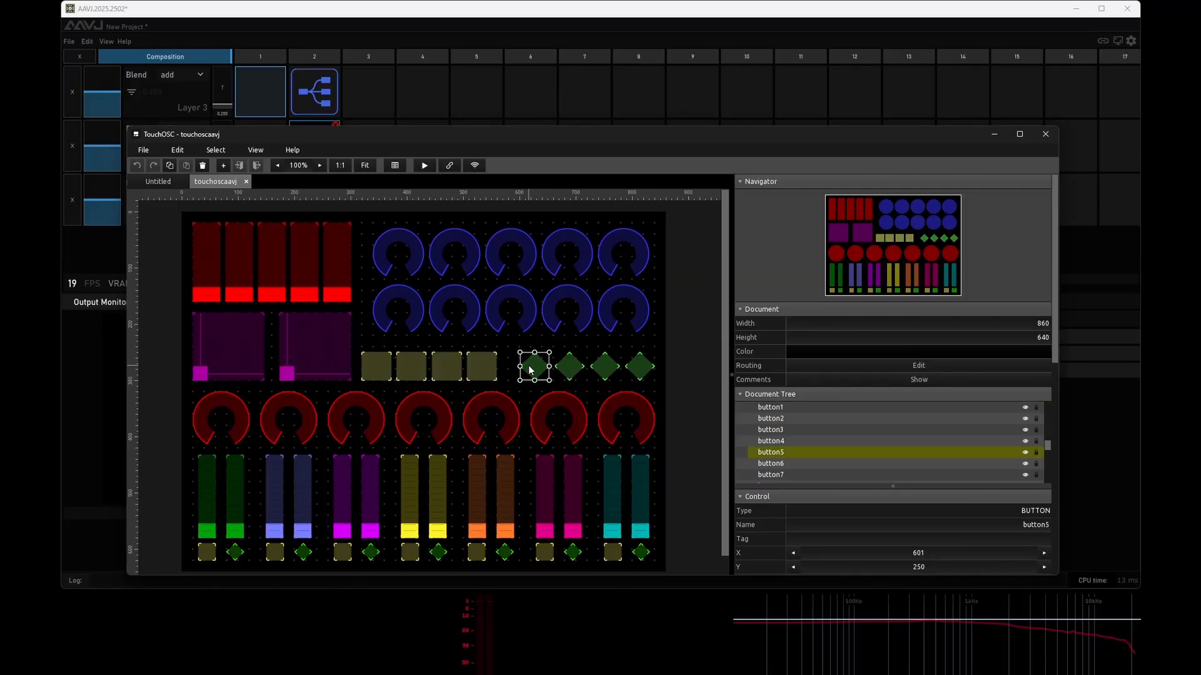
- Examine the row of red radials and the paired coloured faders and buttons beneath it
{"action": "left_click", "coordinate": [208, 438]}
{"action": "left_click", "coordinate": [322, 429]}
{"action": "left_click", "coordinate": [309, 431]}
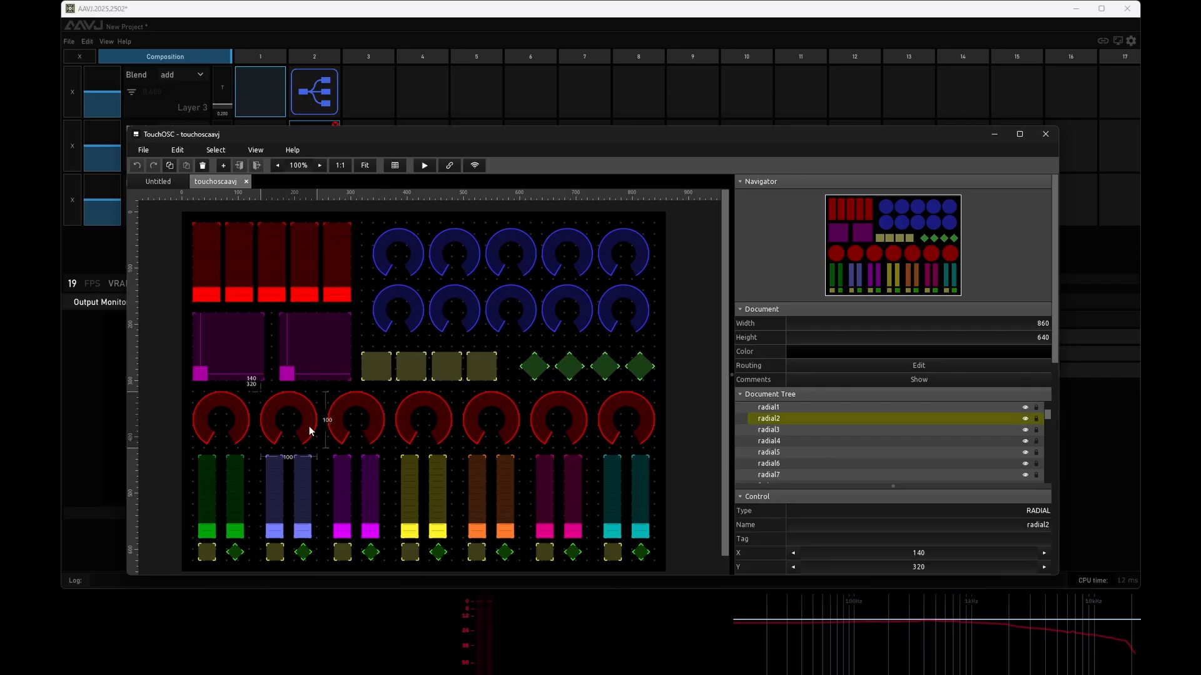
{"action": "left_click", "coordinate": [220, 435]}
{"action": "left_click", "coordinate": [613, 429]}
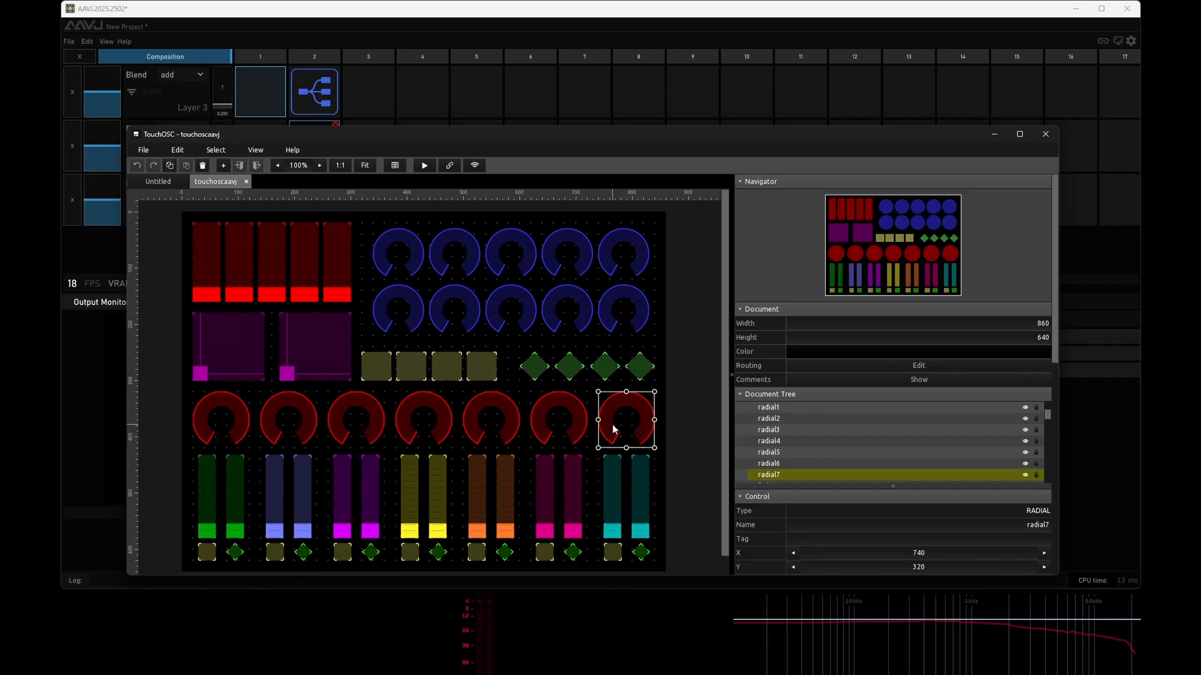
{"action": "left_click", "coordinate": [207, 520]}
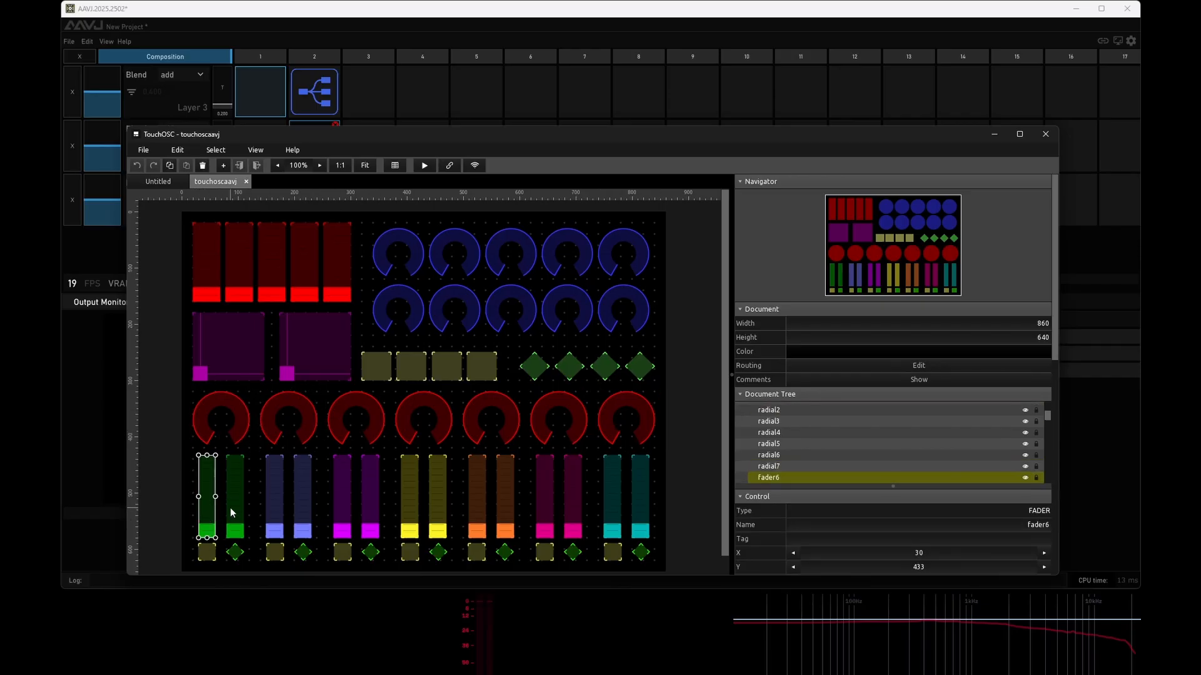
{"action": "left_click", "coordinate": [615, 552]}
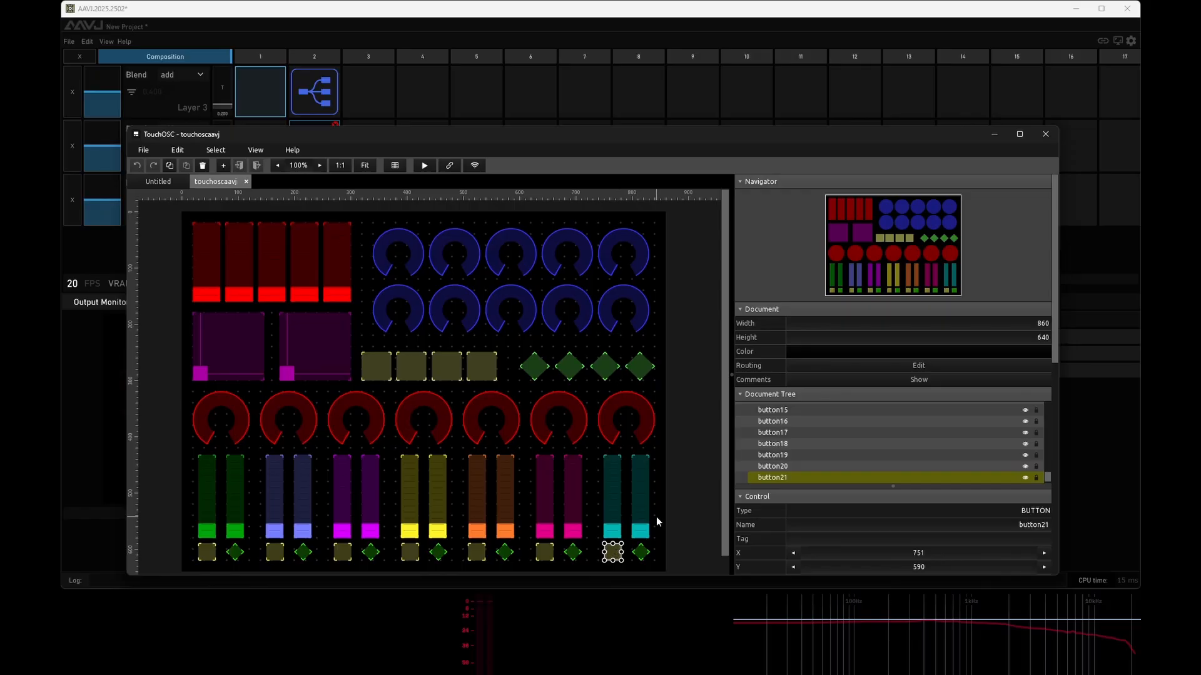
{"action": "left_click", "coordinate": [650, 519]}
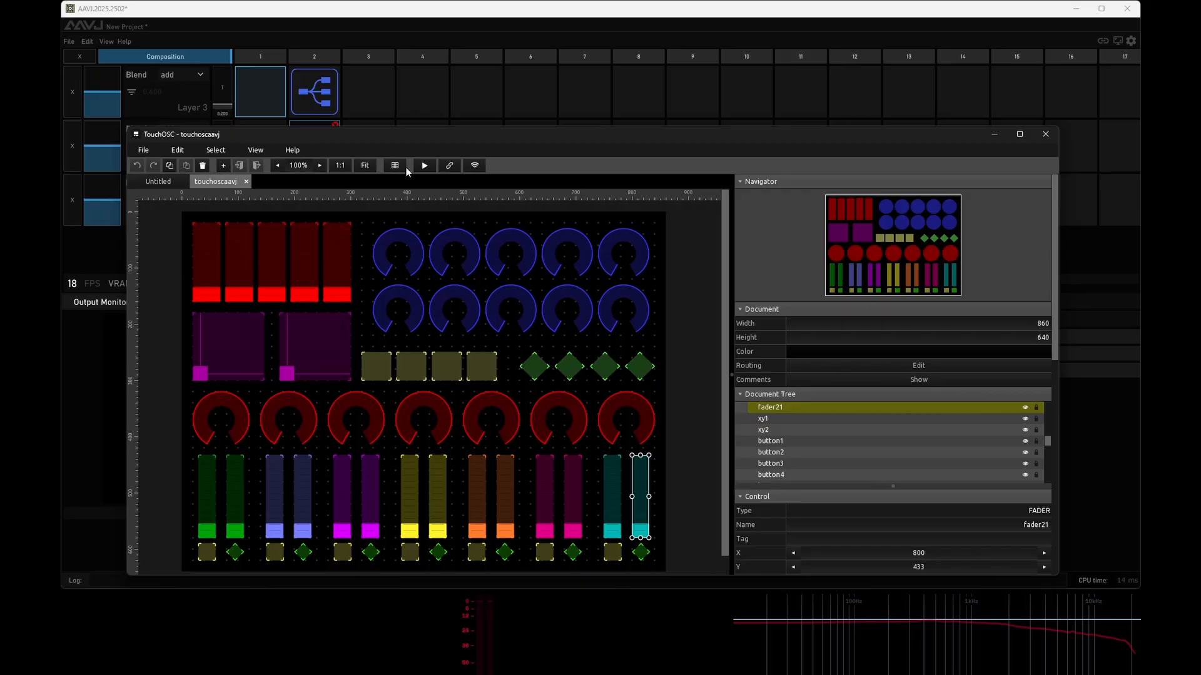
- Run the TouchOSC control surface, then switch to AAVJ and show its LINK control panel
{"action": "left_click", "coordinate": [425, 165]}
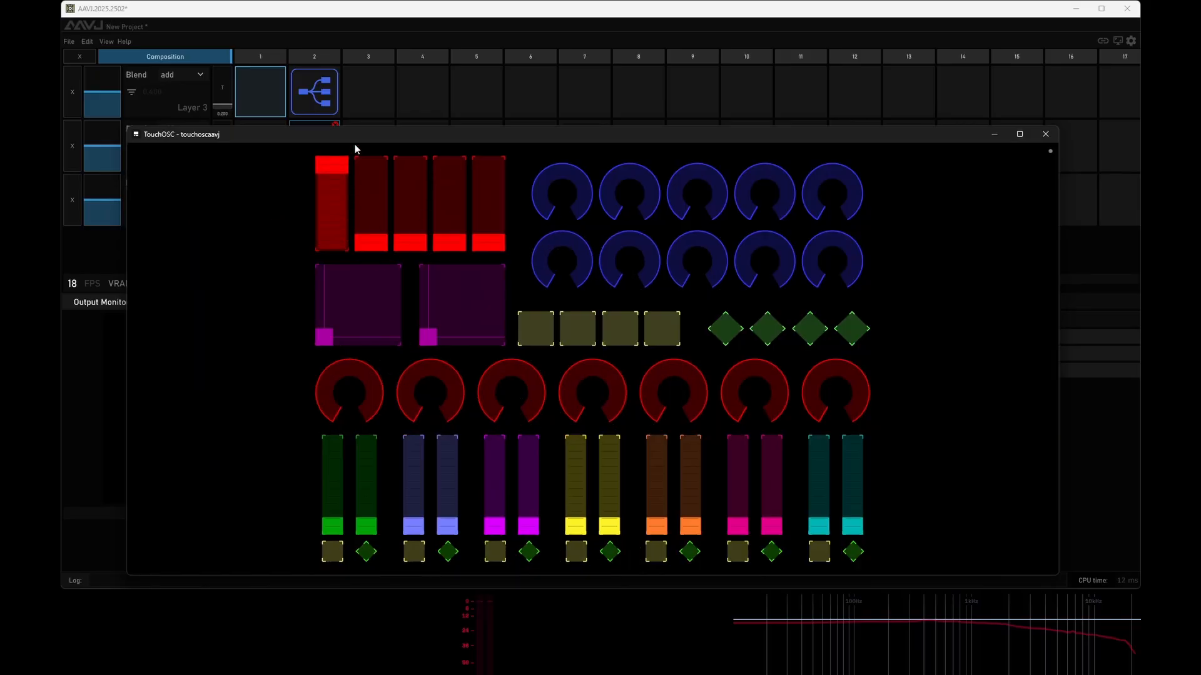
{"action": "left_click", "coordinate": [368, 21]}
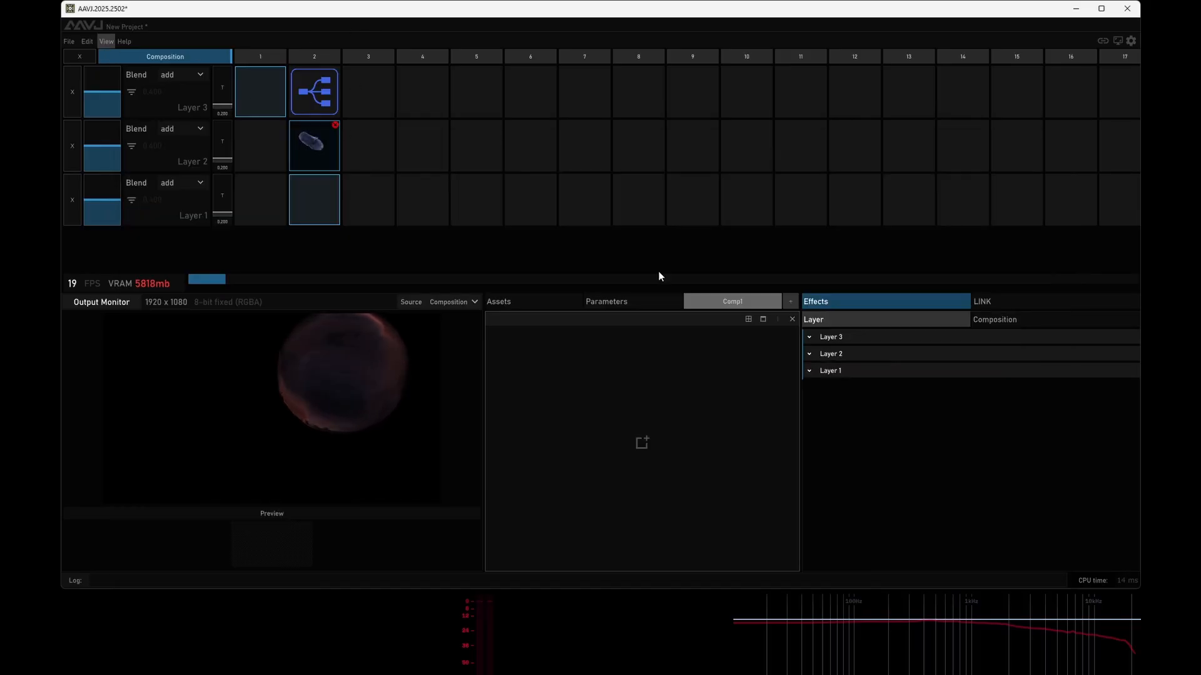
{"action": "left_click", "coordinate": [994, 321]}
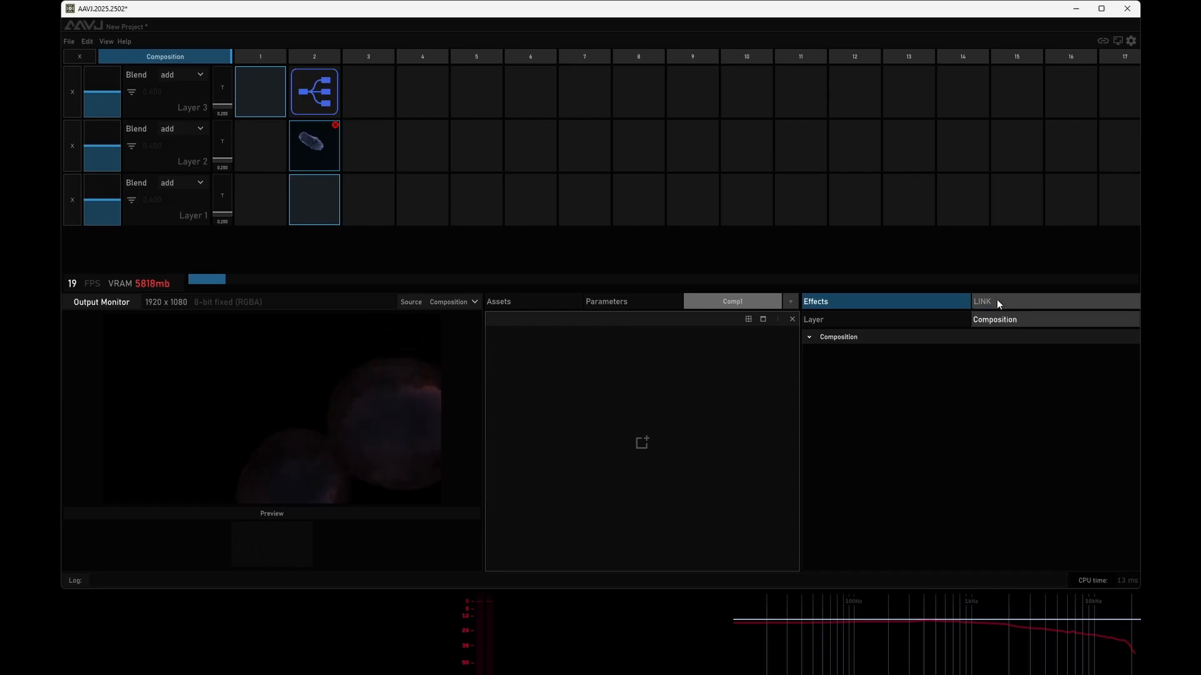
{"action": "left_click", "coordinate": [996, 303]}
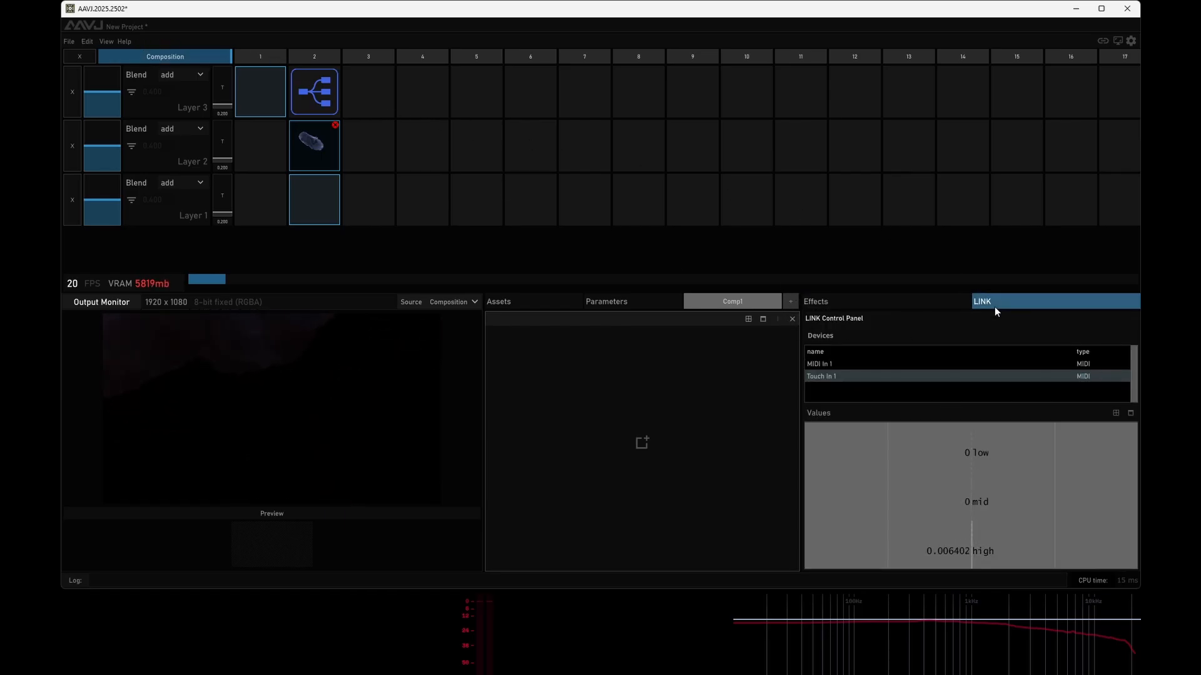
- Add an OSC input in AAVJ's settings and open its parameters
{"action": "left_click", "coordinate": [72, 41]}
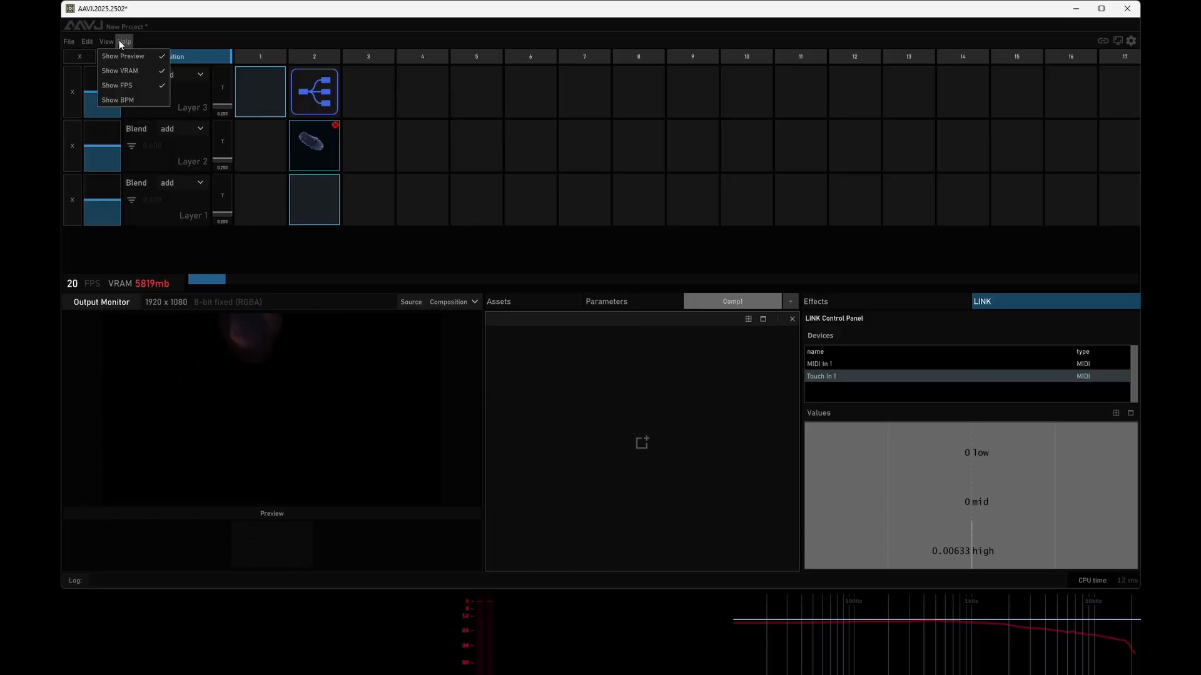
{"action": "left_click", "coordinate": [93, 55]}
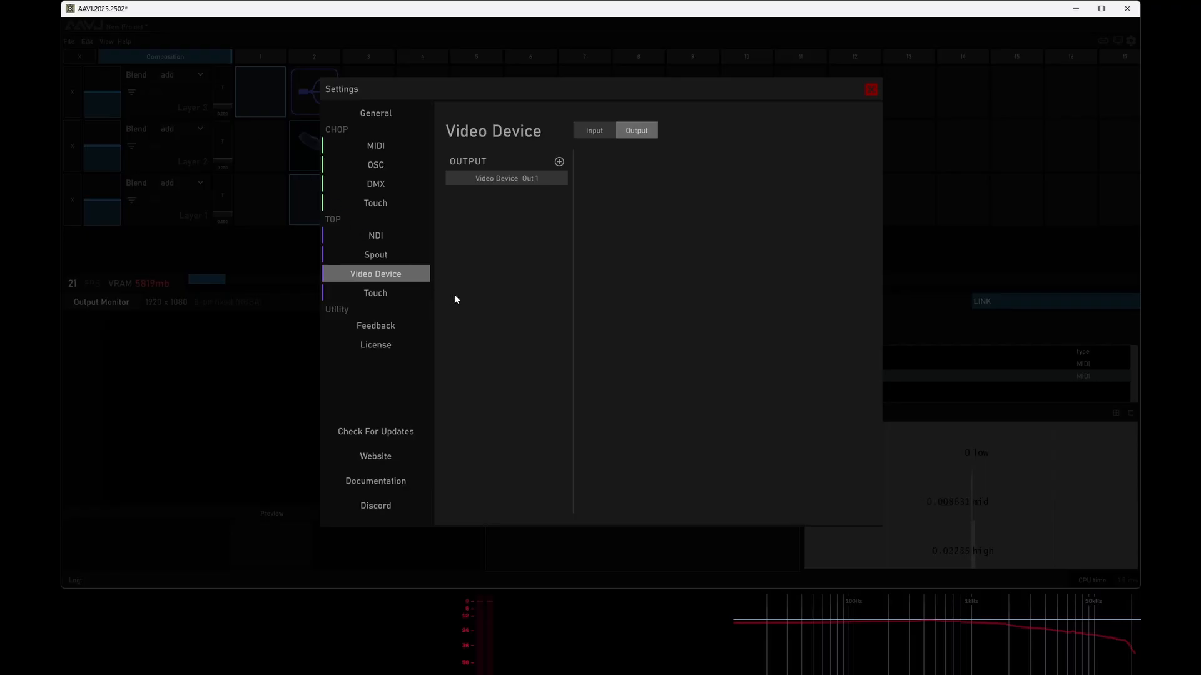
{"action": "left_click", "coordinate": [382, 166]}
{"action": "left_click", "coordinate": [559, 162]}
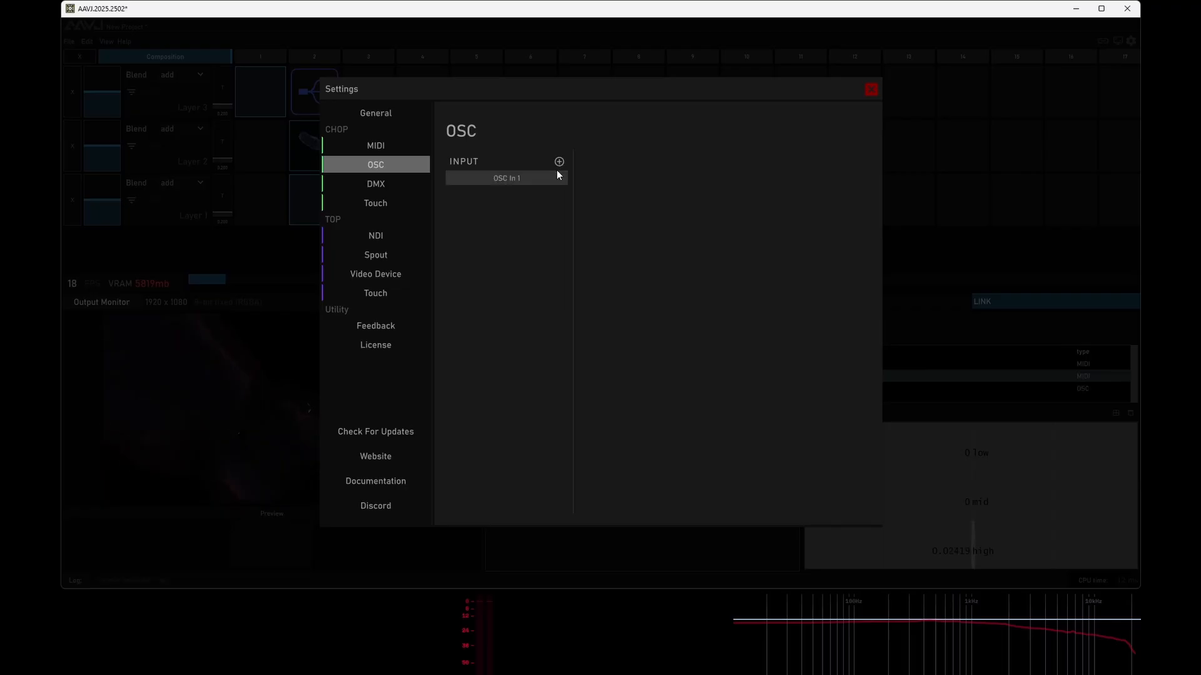
{"action": "left_click", "coordinate": [548, 177]}
- Switch to the running TouchOSC surface and temporarily lower its window to check the faders against AAVJ's OSC channel monitor
{"action": "mouse_move", "coordinate": [724, 627]}
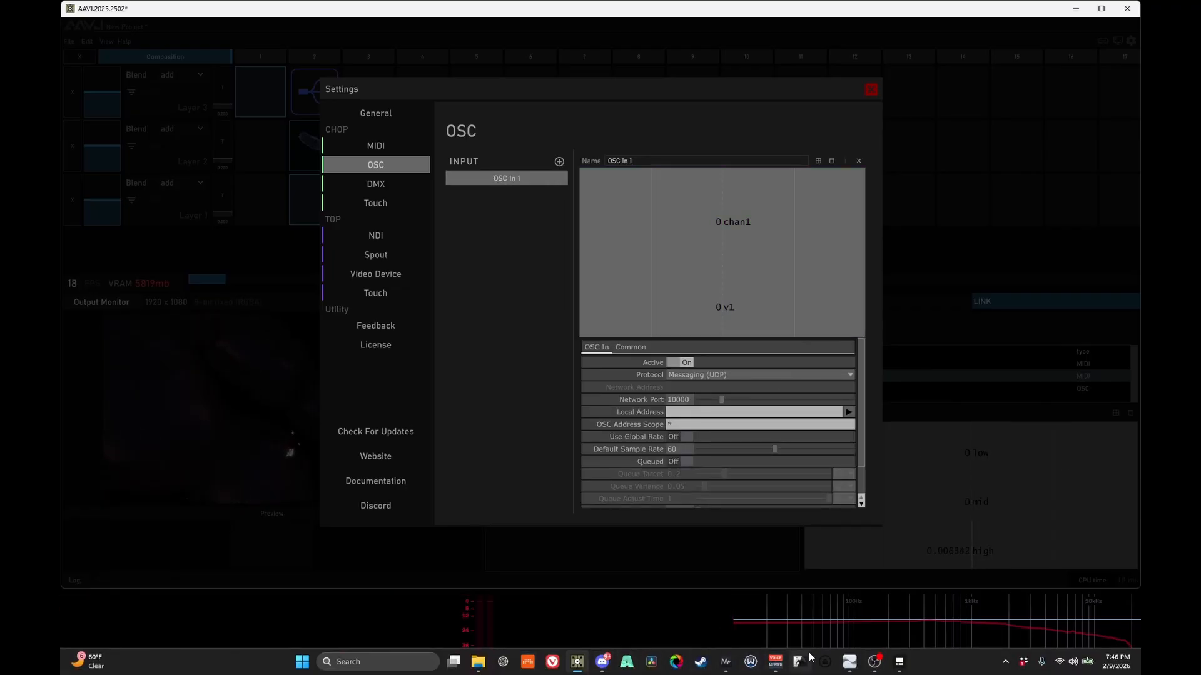
{"action": "left_click", "coordinate": [899, 662]}
{"action": "left_click_drag", "start_coordinate": [369, 231], "coordinate": [479, 417]}
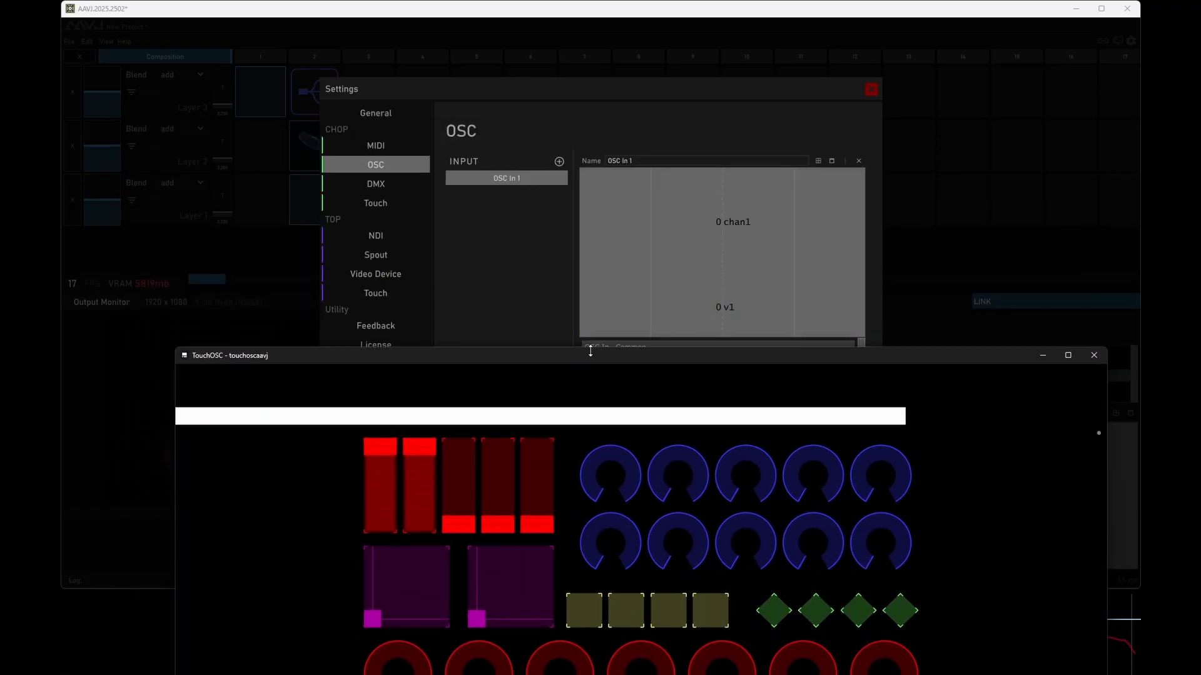
{"action": "left_click_drag", "start_coordinate": [589, 411], "coordinate": [551, 148]}
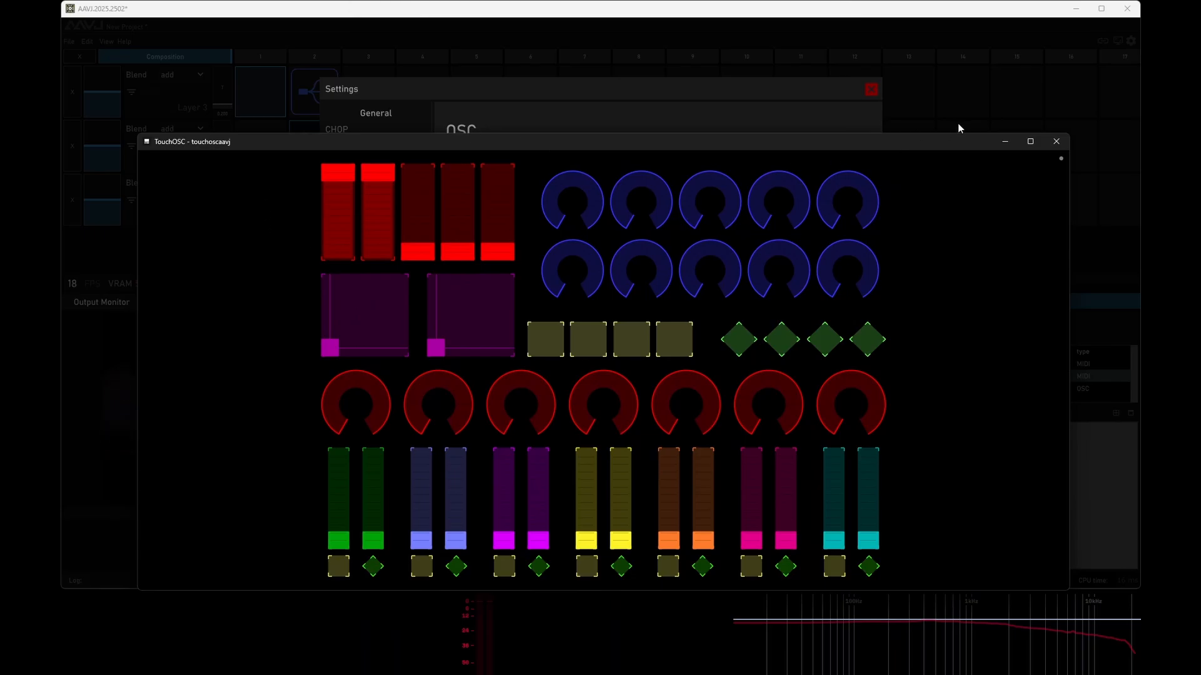
- Stop the TouchOSC surface and review the client and server settings of the editor network
{"action": "left_click", "coordinate": [1058, 159]}
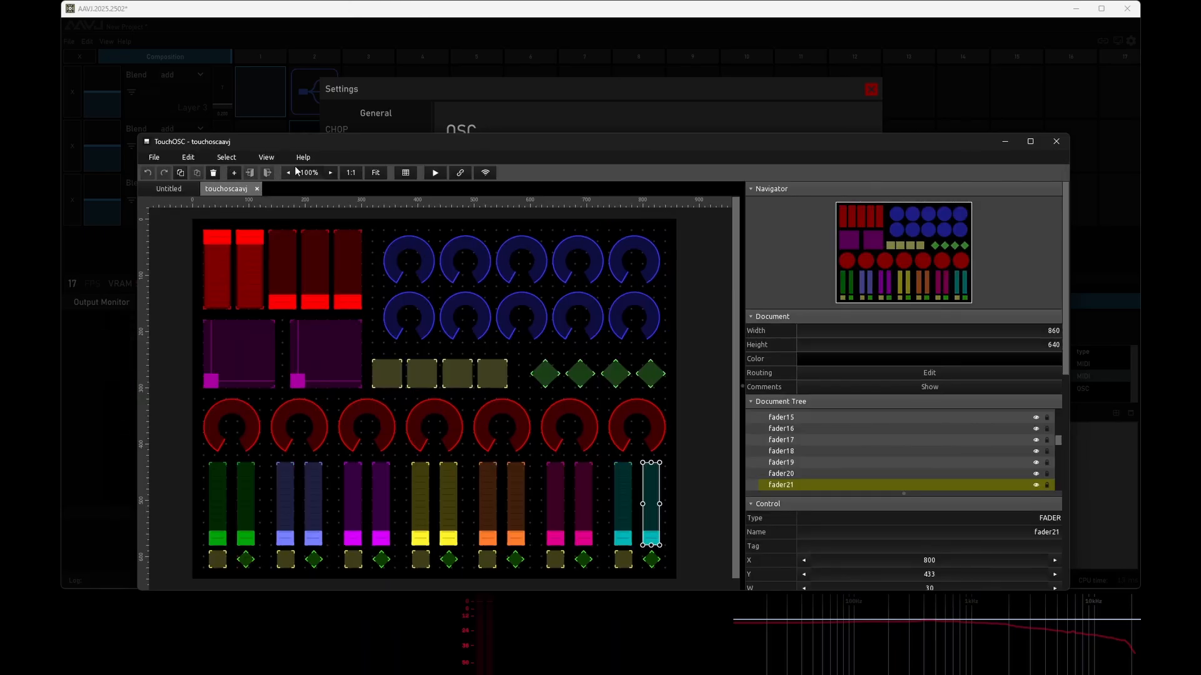
{"action": "left_click", "coordinate": [485, 173]}
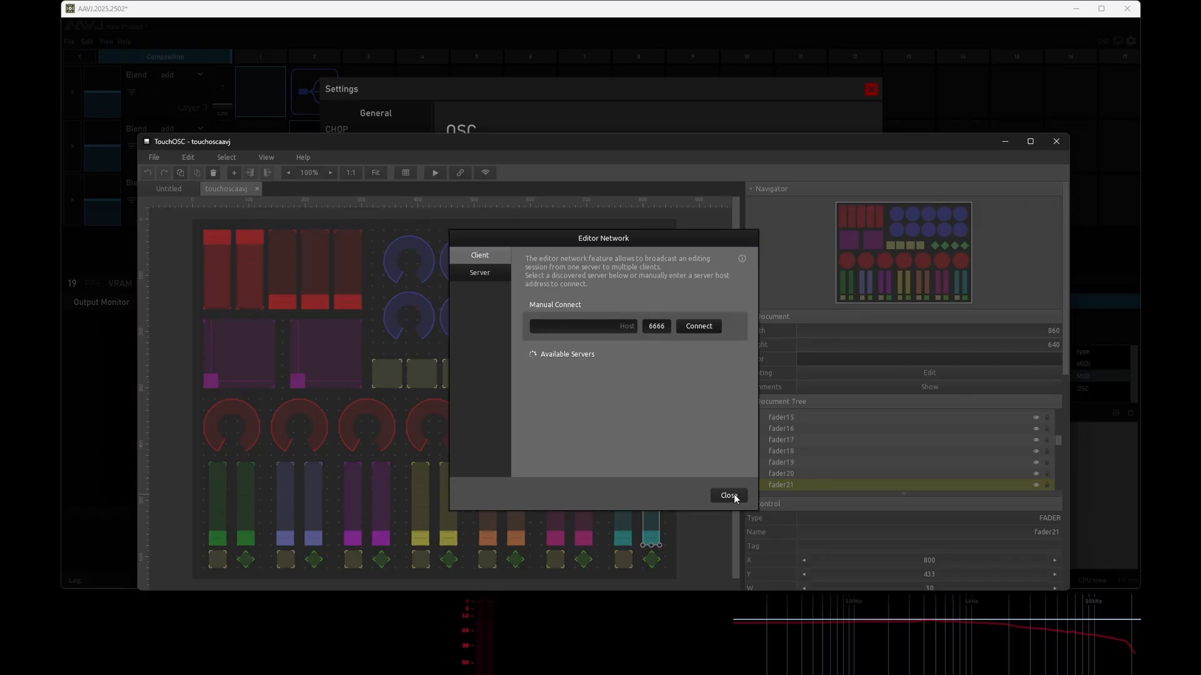
{"action": "left_click", "coordinate": [484, 273]}
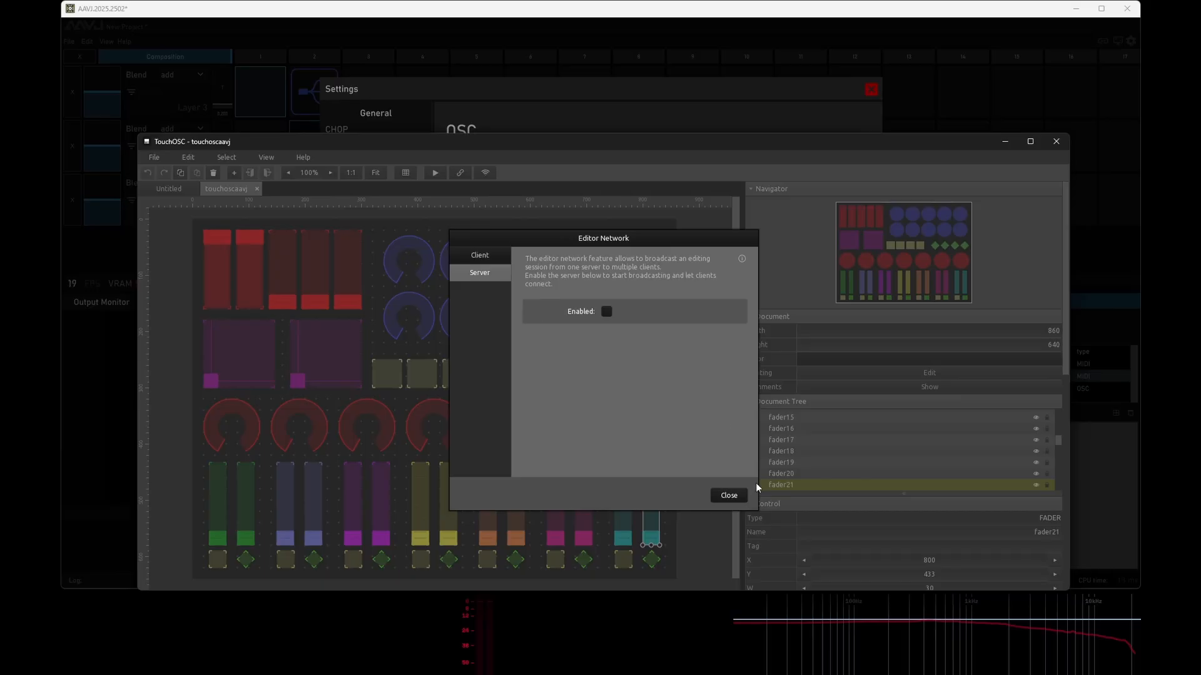
{"action": "left_click", "coordinate": [729, 494]}
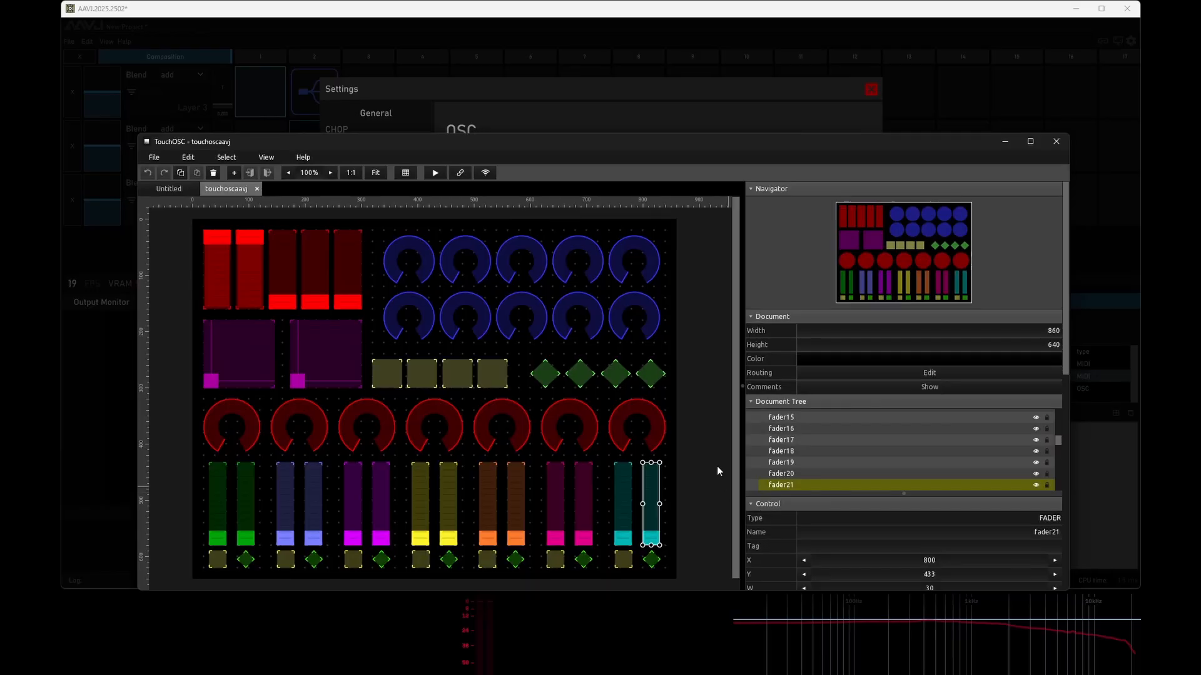
- Enable MIDI Connection 1 in TouchOSC and check the host and ports of OSC Connection 1
{"action": "left_click", "coordinate": [459, 175]}
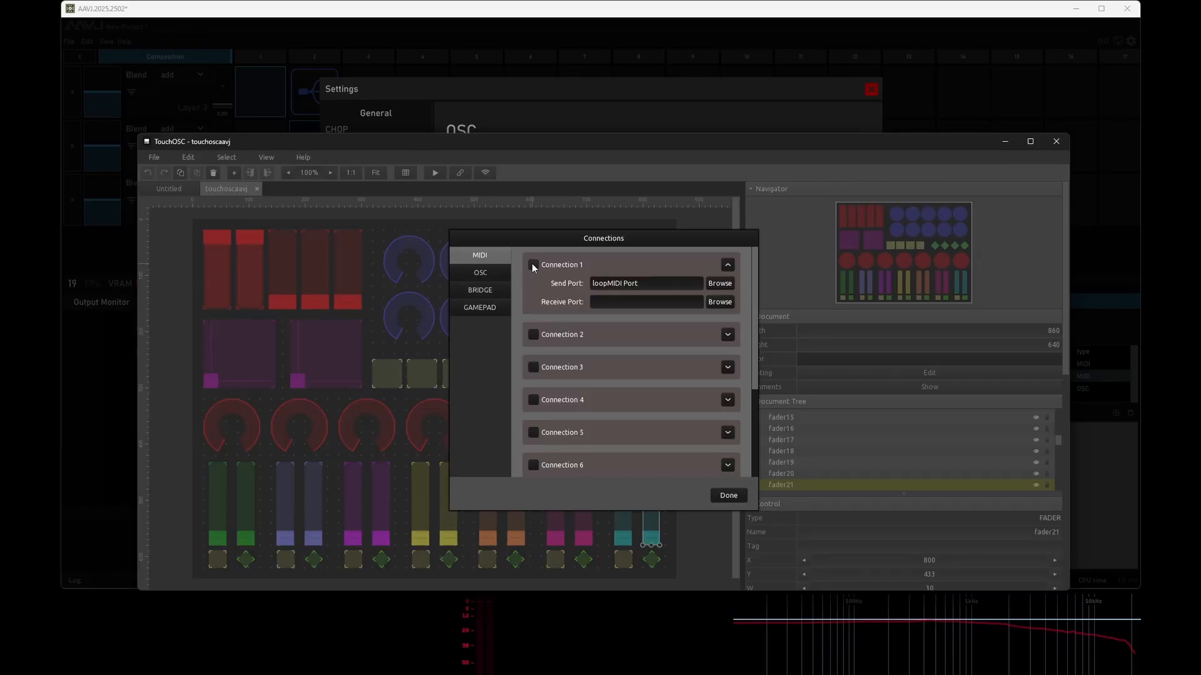
{"action": "left_click", "coordinate": [709, 283]}
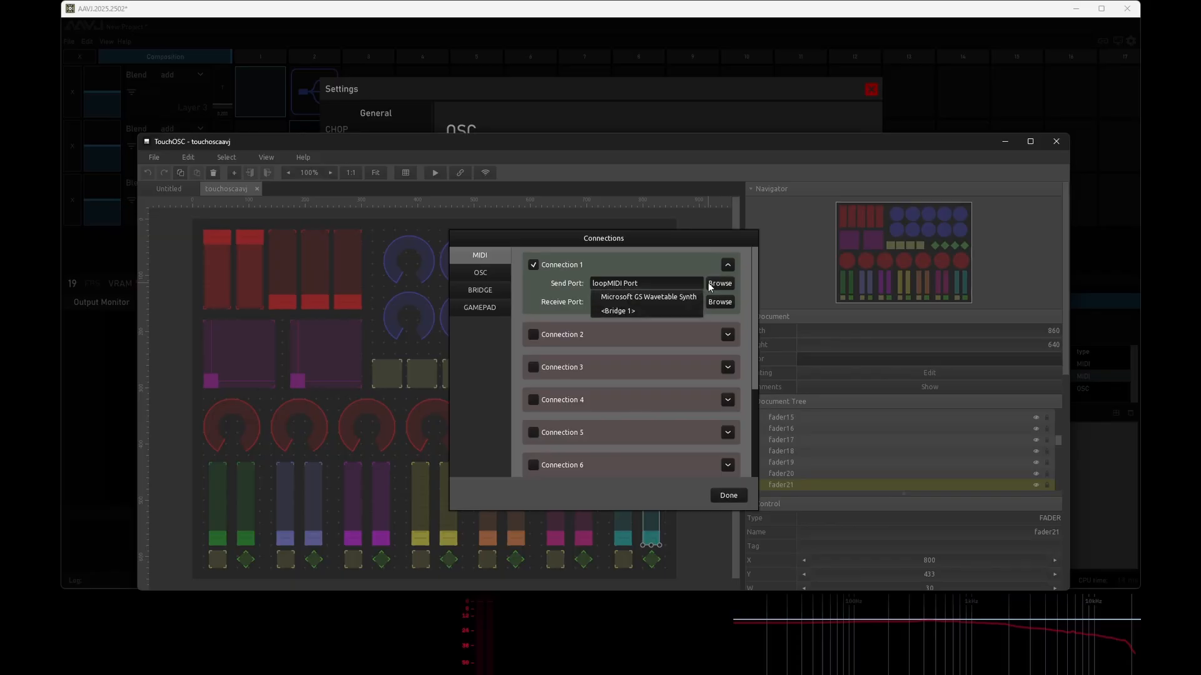
{"action": "left_click", "coordinate": [472, 261]}
{"action": "left_click", "coordinate": [486, 275]}
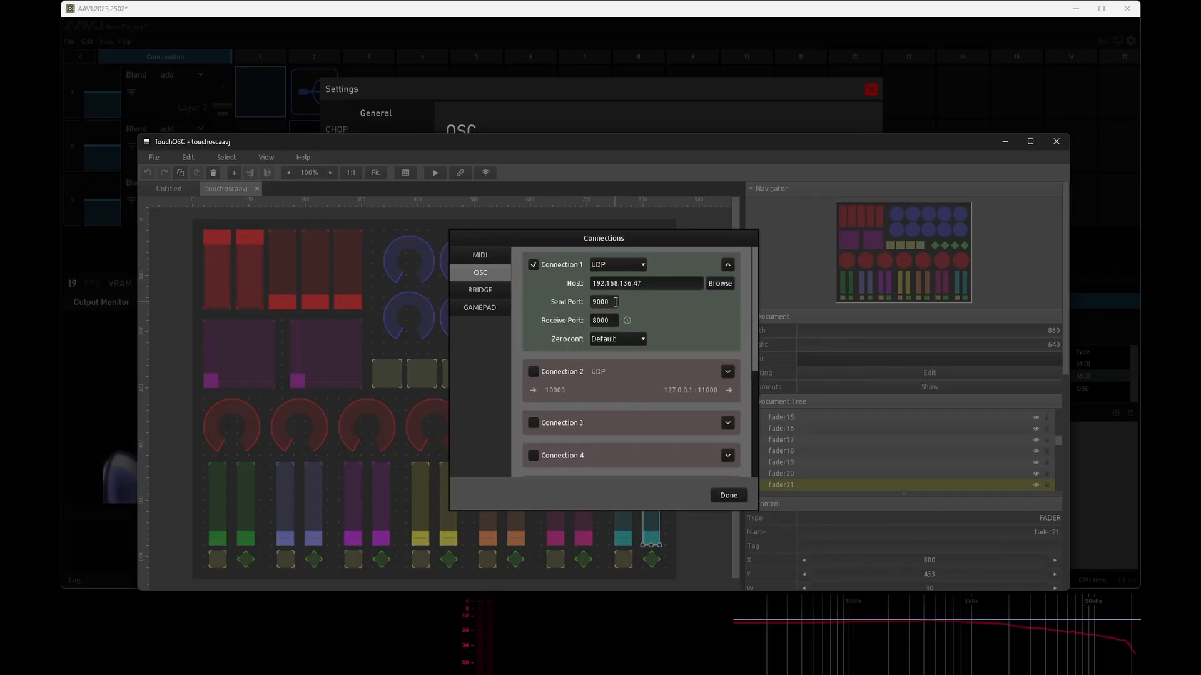
{"action": "left_click", "coordinate": [728, 495]}
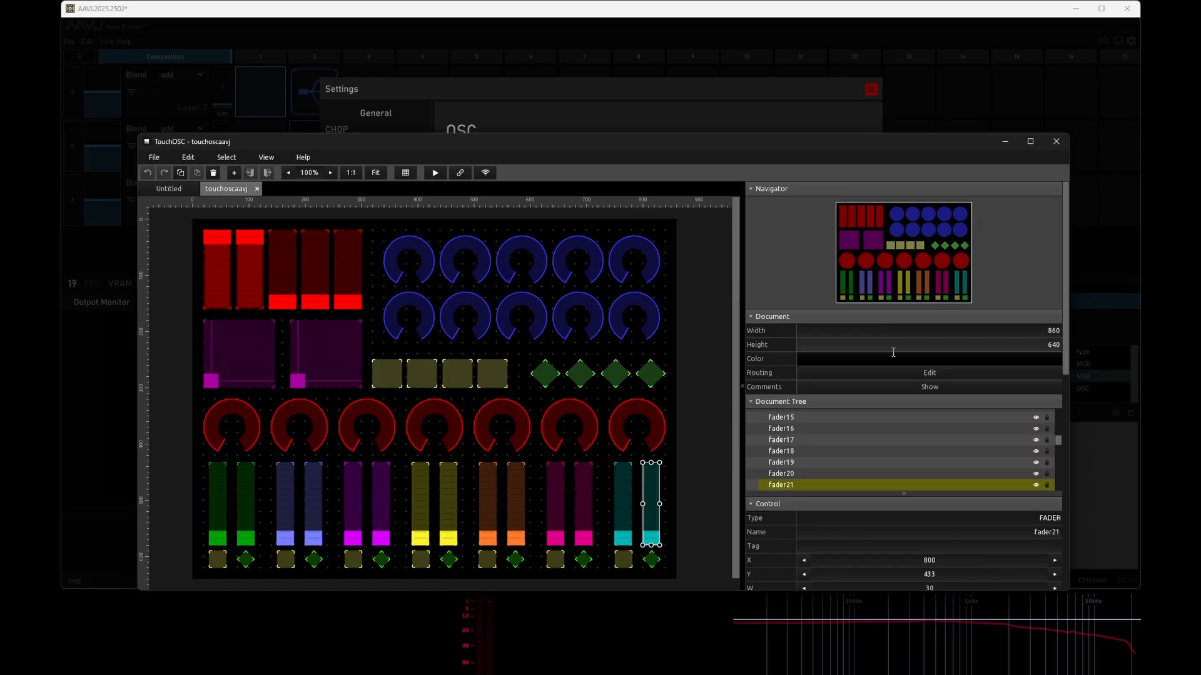
- Switch to AAVJ and set the OSC input's network port to 9000
{"action": "left_click", "coordinate": [661, 113]}
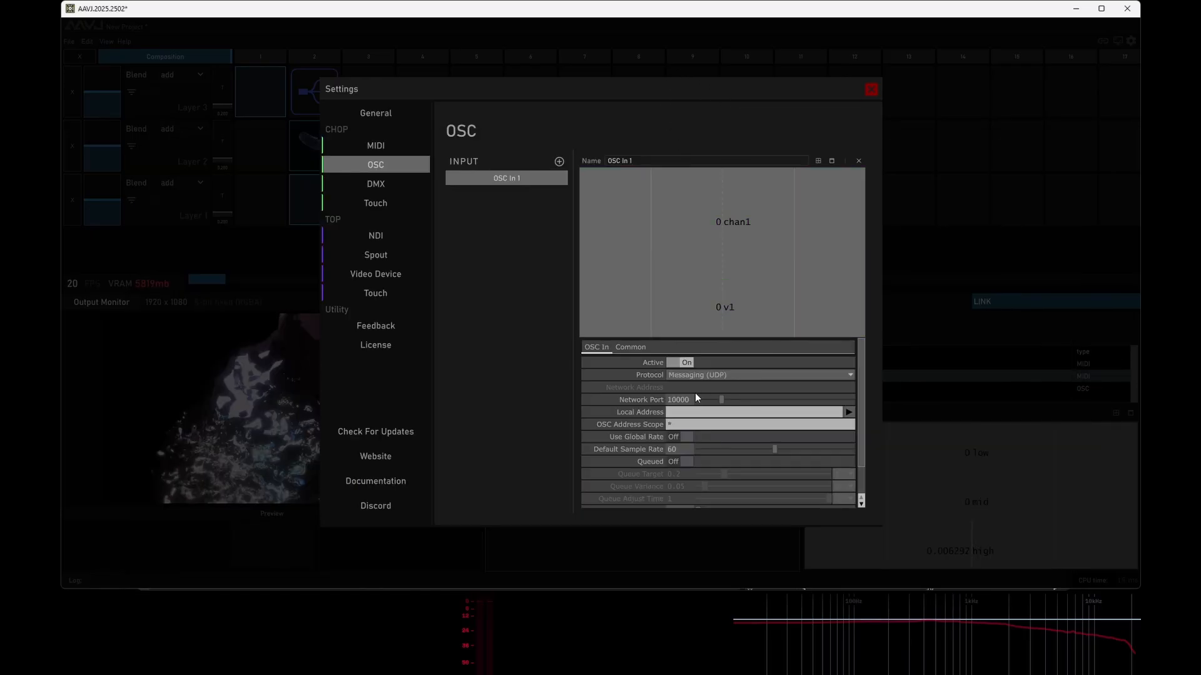
{"action": "left_click_drag", "start_coordinate": [692, 401], "coordinate": [647, 403]}
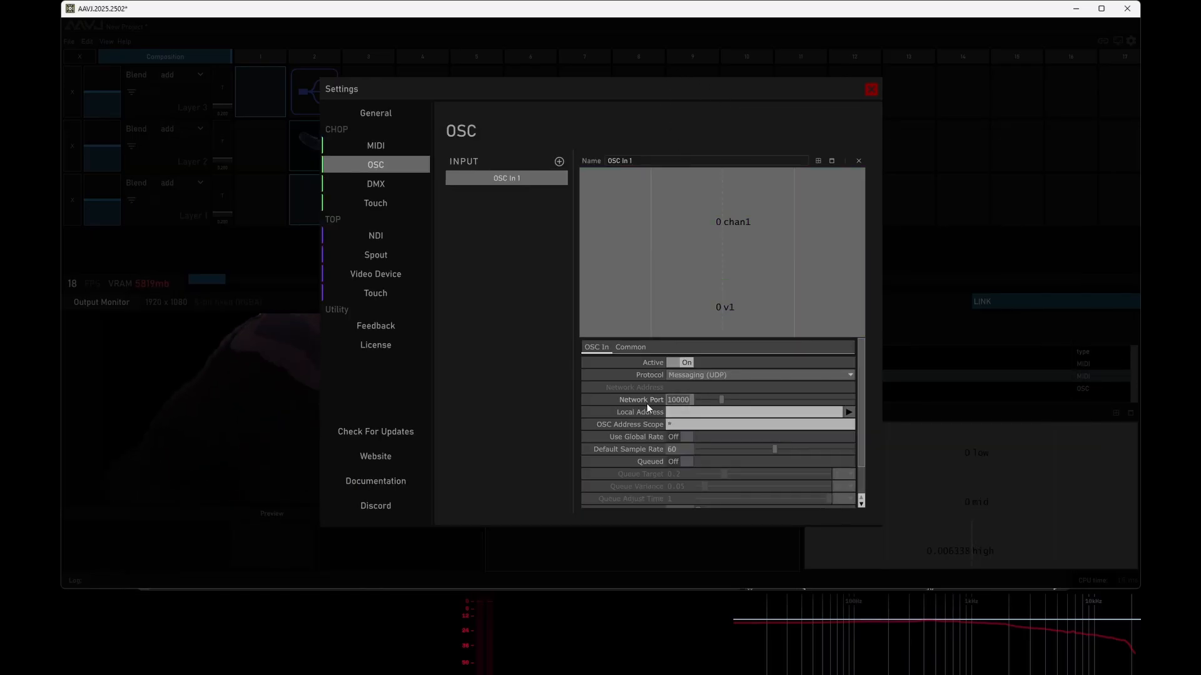
{"action": "type", "text": "9000"}
{"action": "key", "text": "Return"}
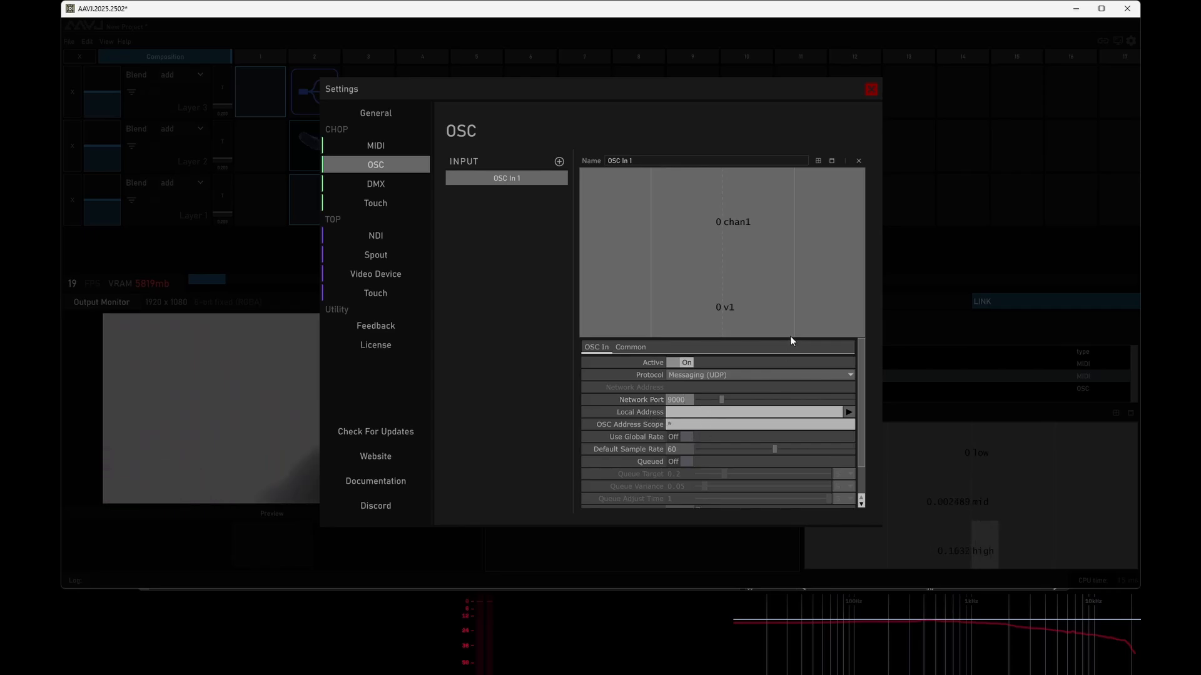
- Copy the host address 192.168.136.47 from TouchOSC's OSC Connection 1 into the local address of AAVJ's OSC input
{"action": "left_click", "coordinate": [899, 662]}
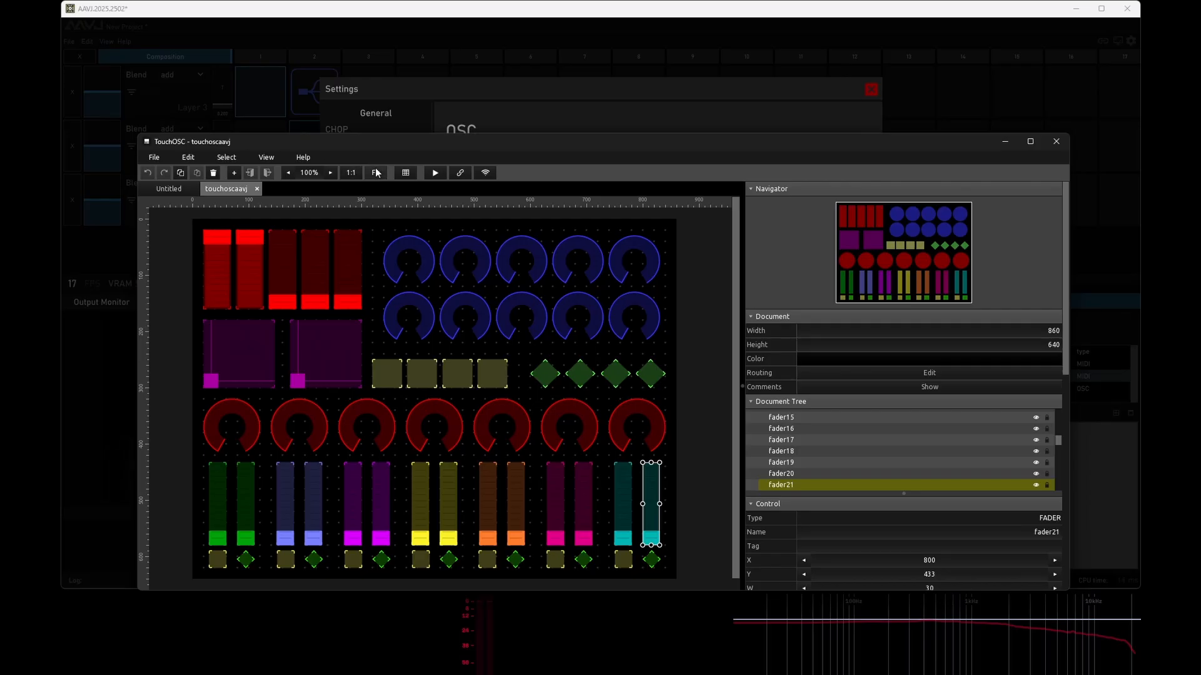
{"action": "left_click", "coordinate": [461, 172]}
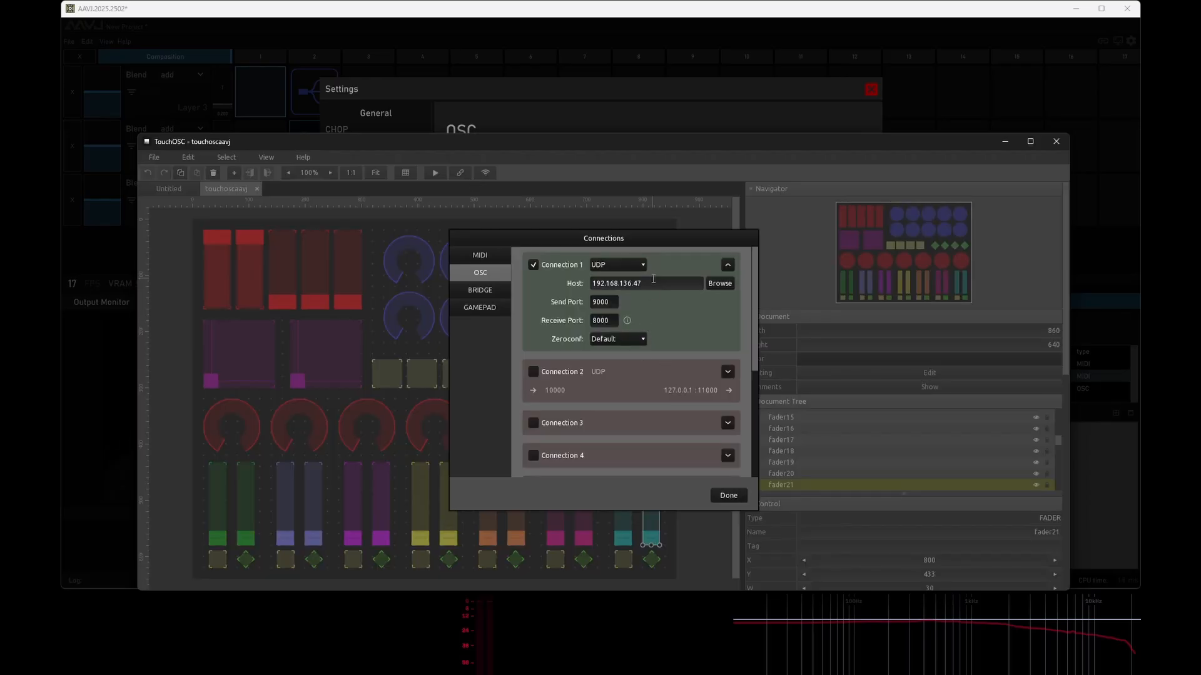
{"action": "left_click", "coordinate": [720, 285]}
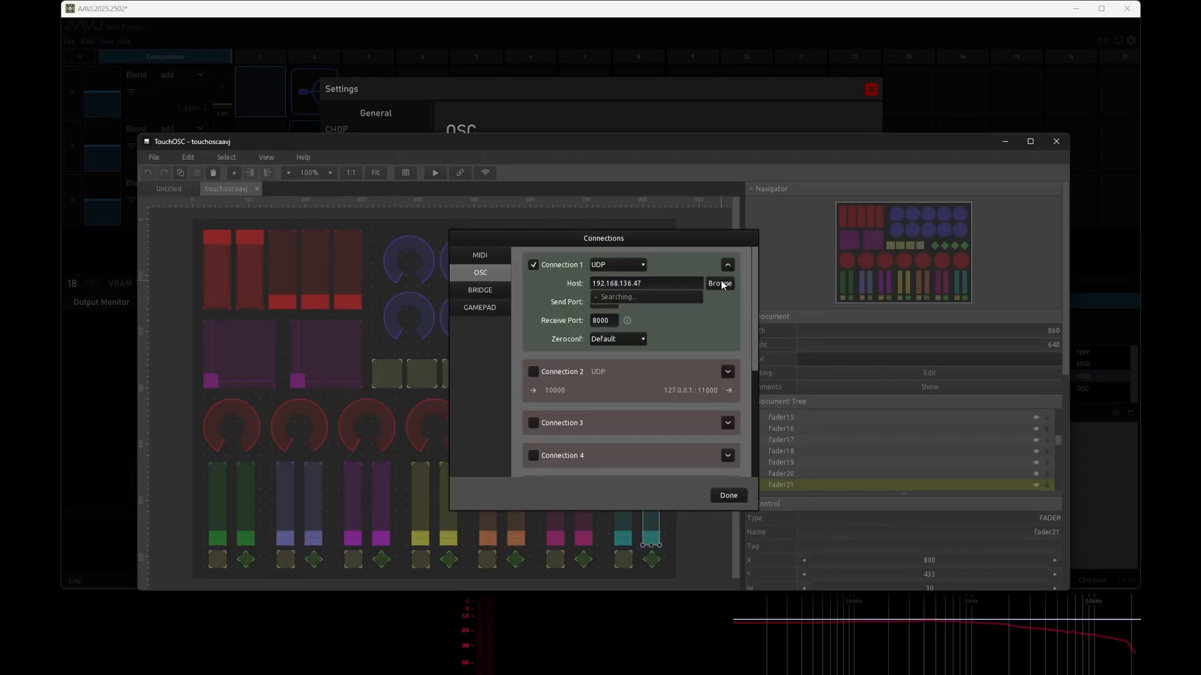
{"action": "left_click", "coordinate": [687, 283]}
{"action": "key", "text": "ctrl+c"}
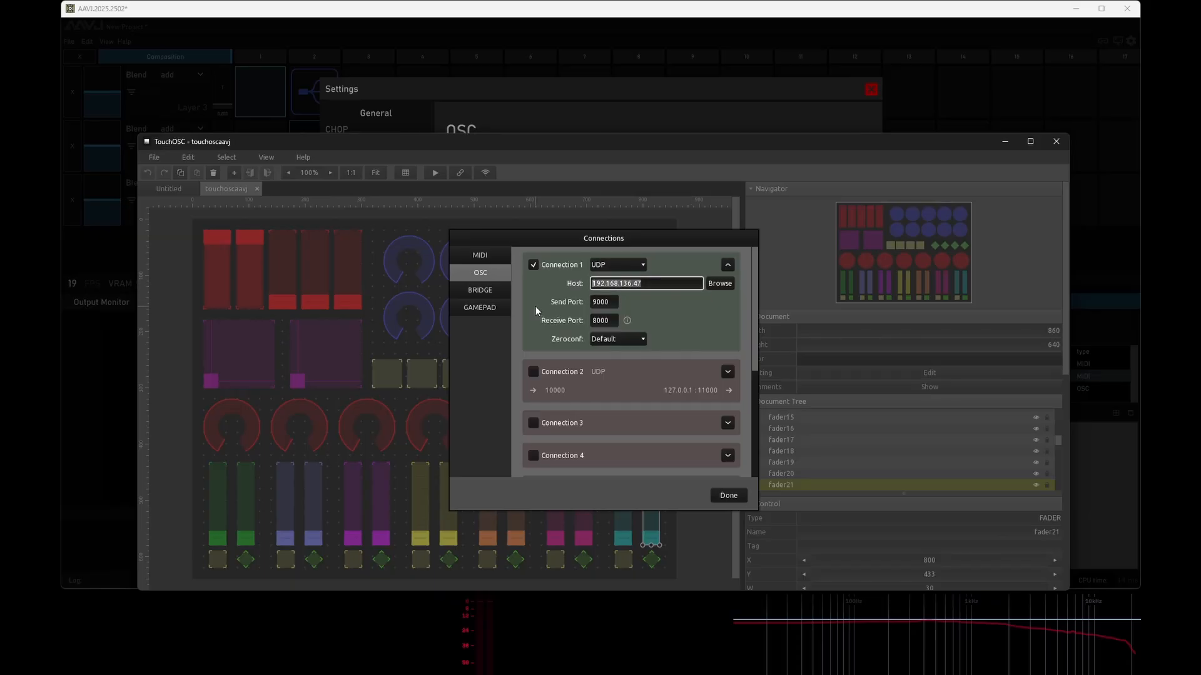
{"action": "left_click", "coordinate": [645, 124]}
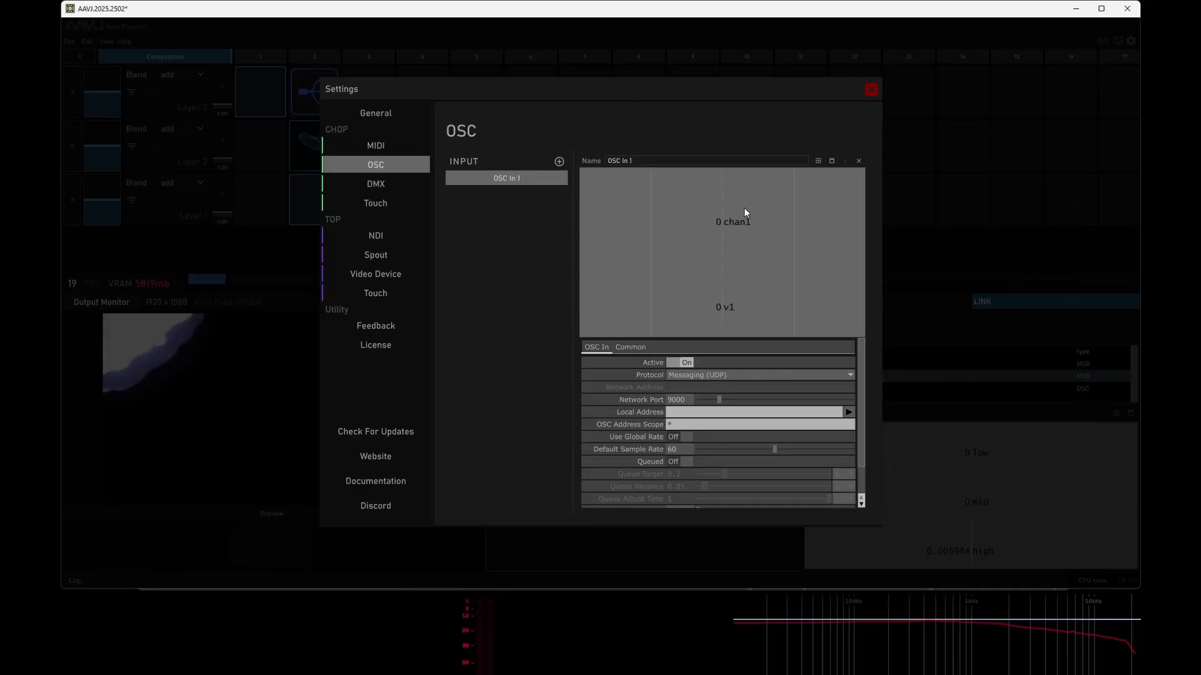
{"action": "left_click", "coordinate": [702, 413]}
{"action": "key", "text": "ctrl+v"}
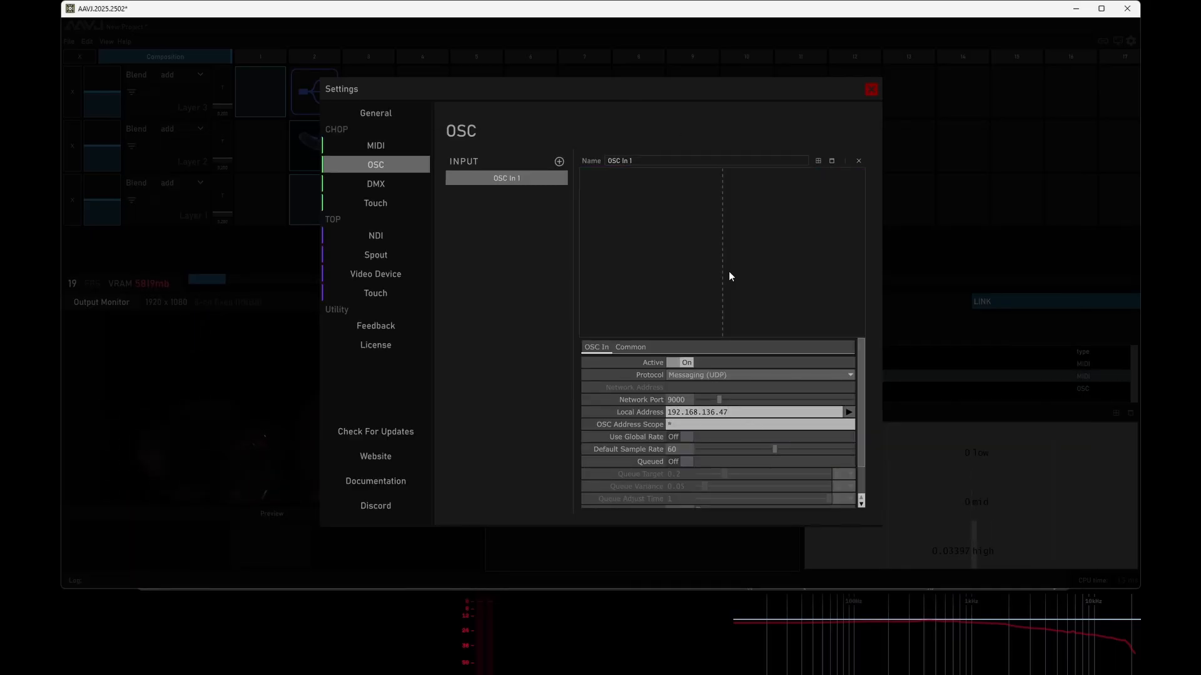
- Close TouchOSC's connections, run the control surface and move its window clear of AAVJ's OSC input parameters
{"action": "left_click", "coordinate": [578, 662]}
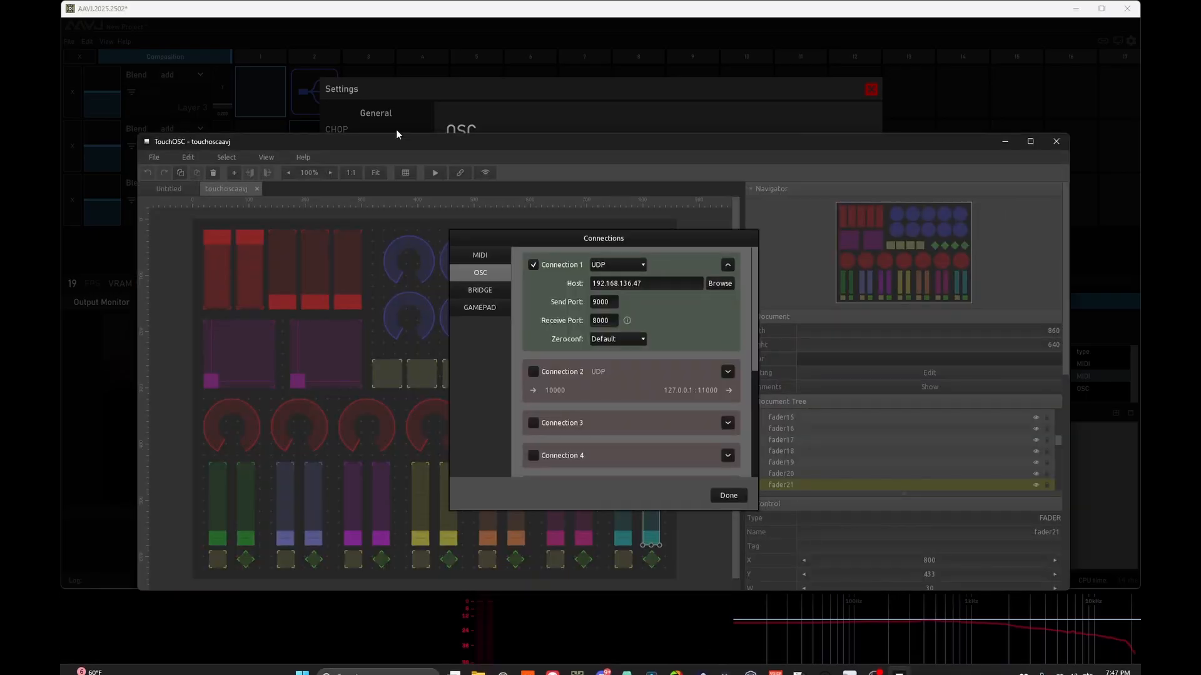
{"action": "left_click", "coordinate": [729, 495]}
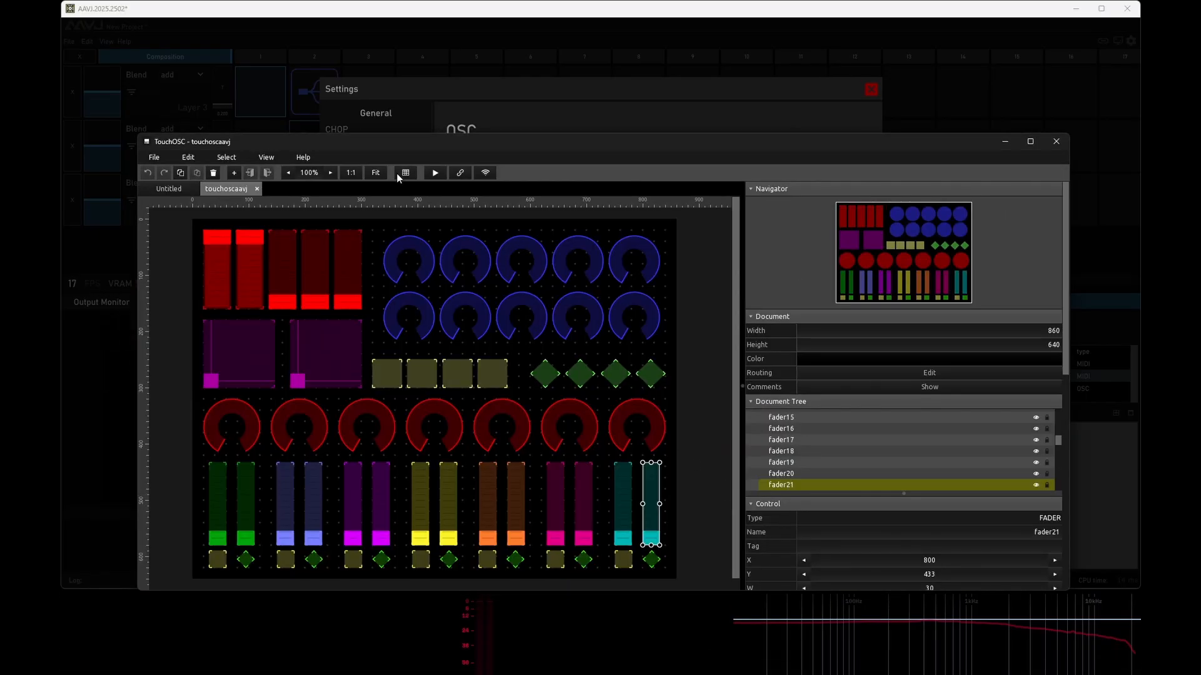
{"action": "left_click", "coordinate": [434, 172]}
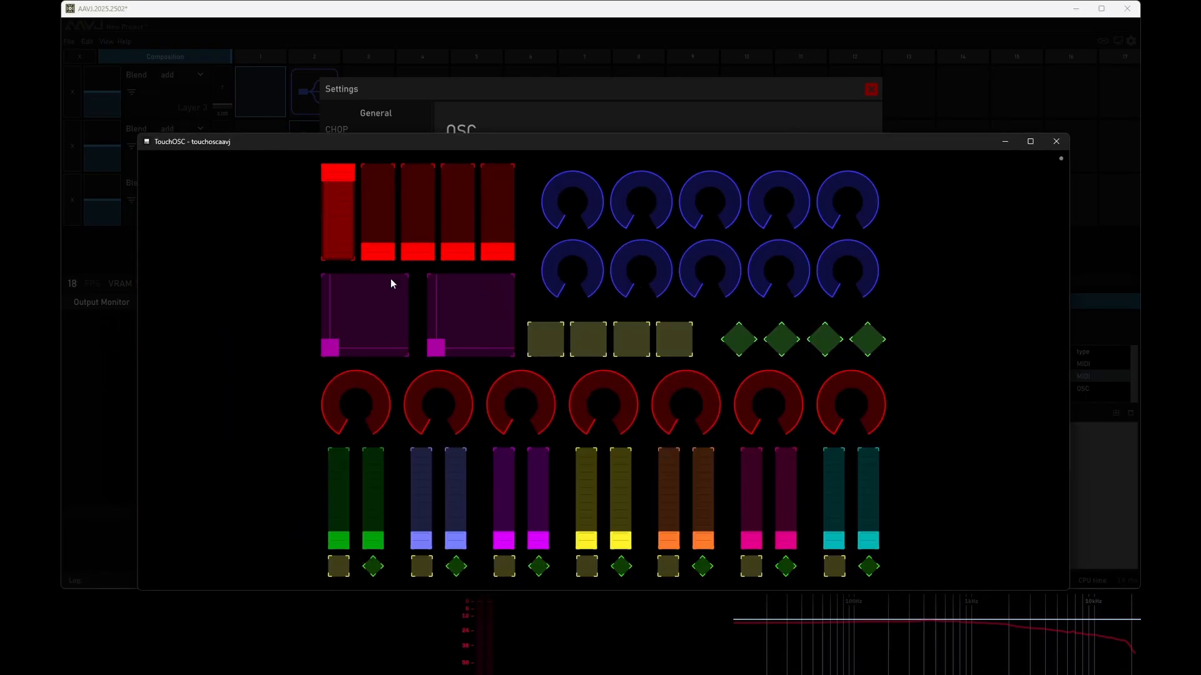
{"action": "left_click_drag", "start_coordinate": [560, 150], "coordinate": [580, 497]}
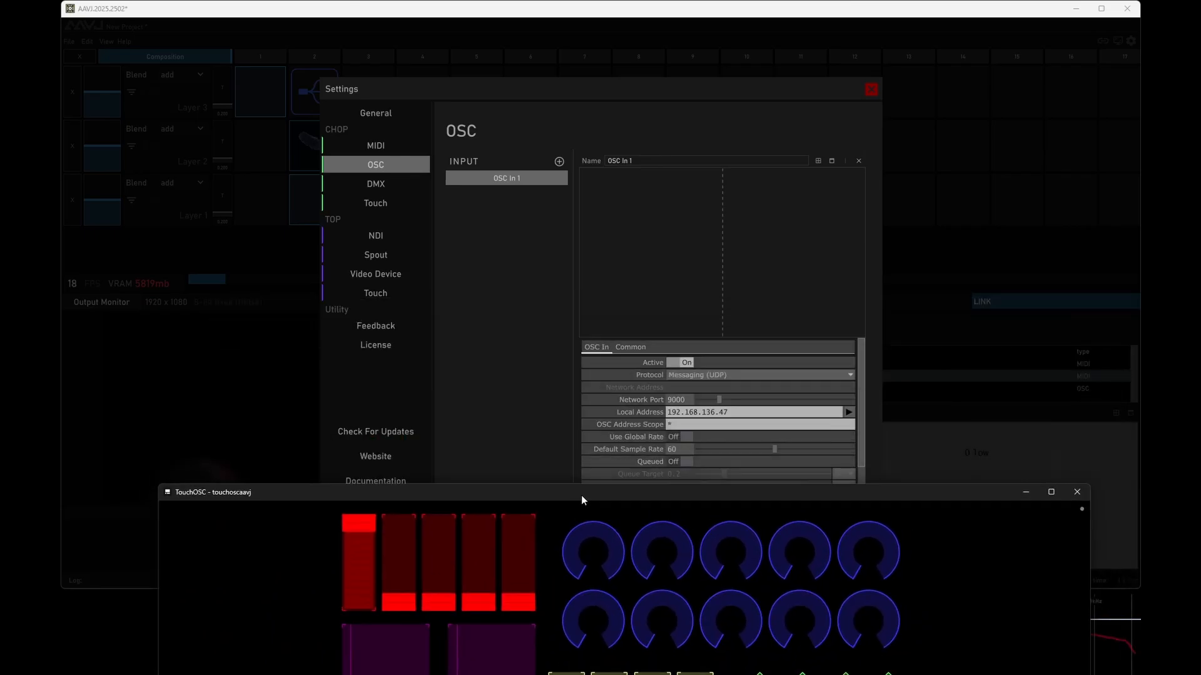
- Set the local address of AAVJ's OSC input to 192.168.1.141 from the available addresses
{"action": "left_click", "coordinate": [849, 412]}
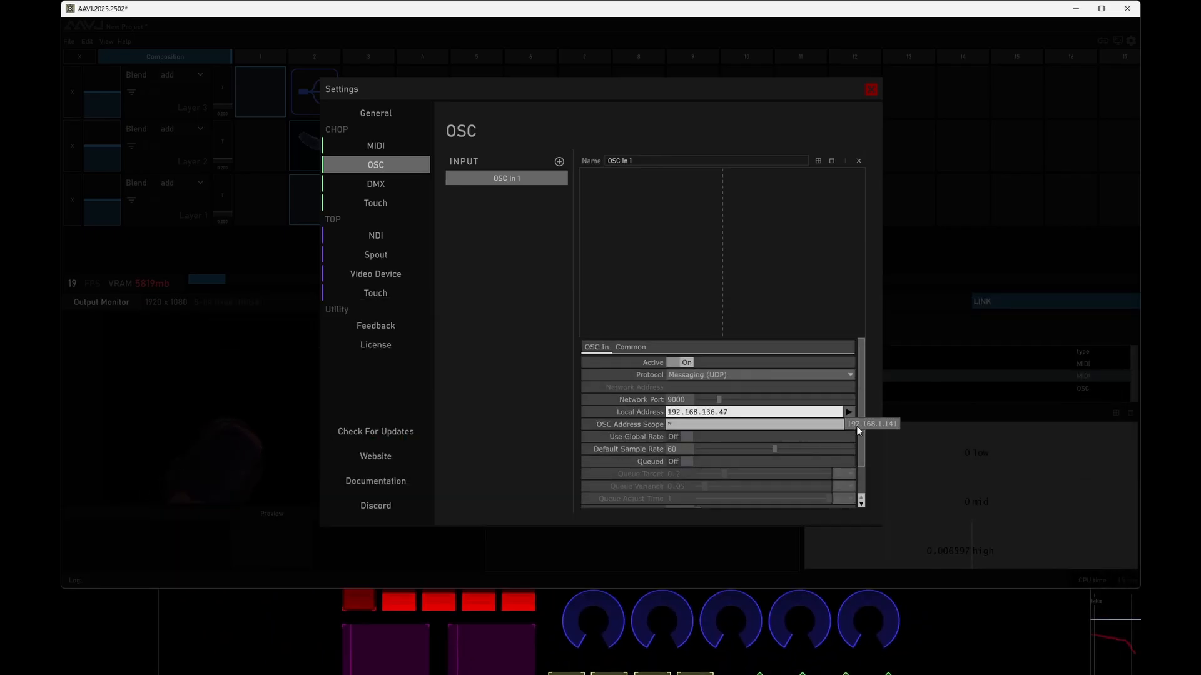
{"action": "left_click", "coordinate": [856, 423]}
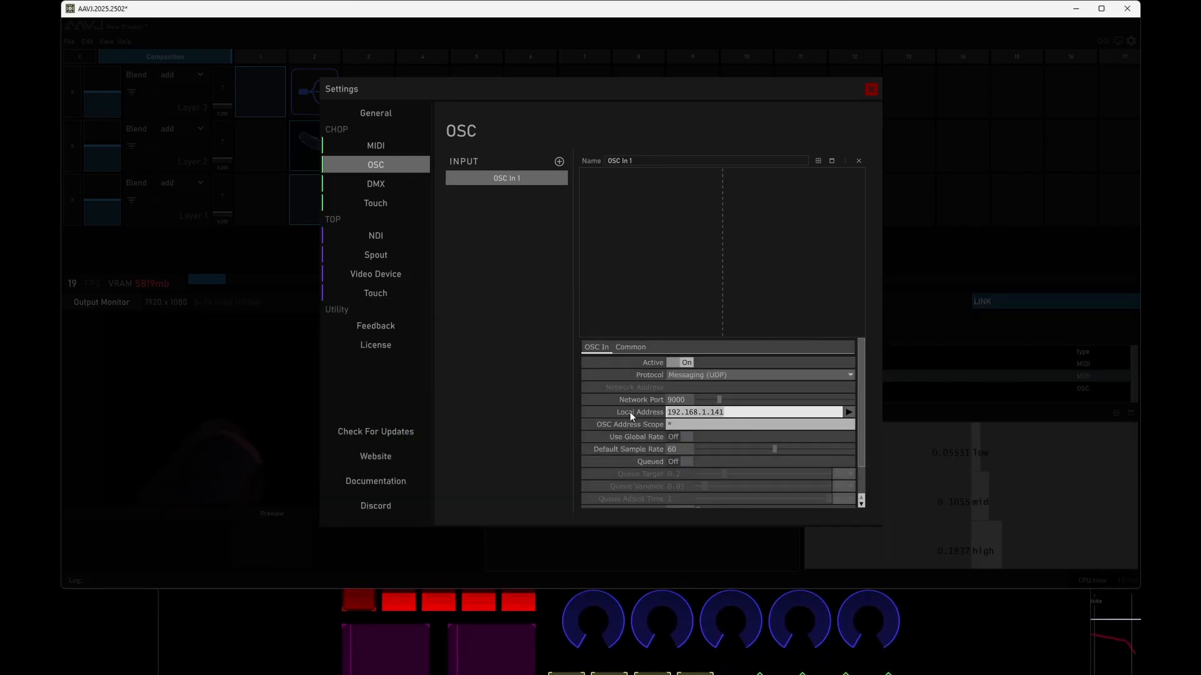
{"action": "left_click", "coordinate": [849, 412]}
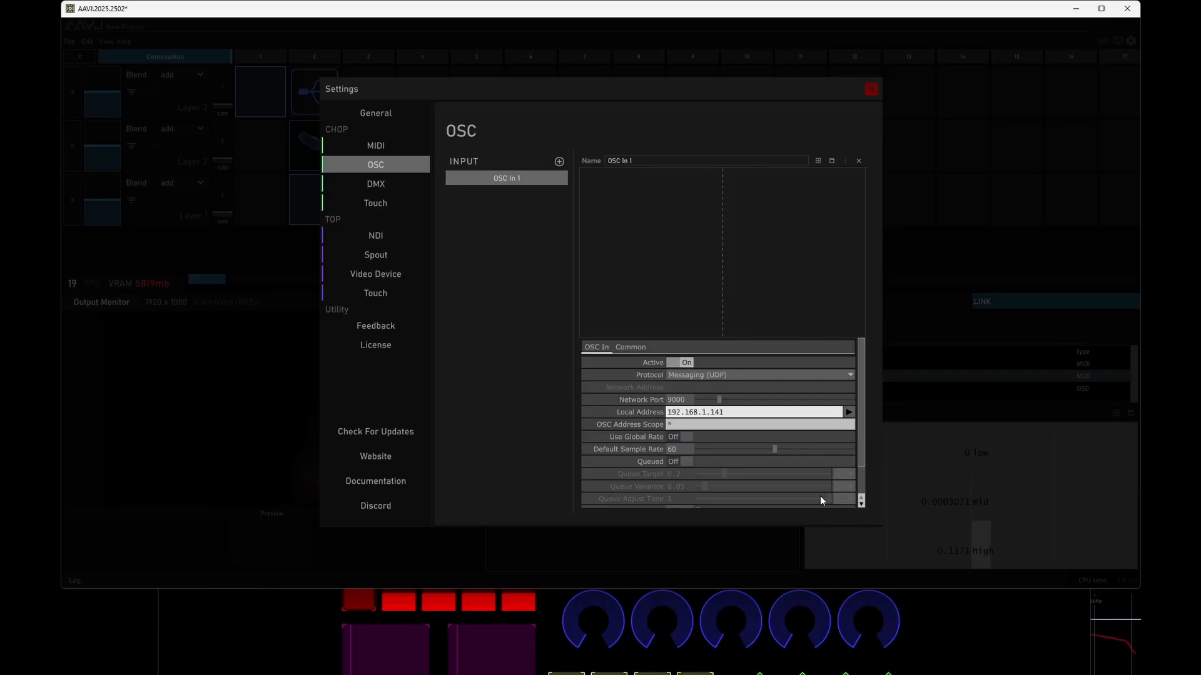
- Return to TouchOSC, stop running the control surface and set the host of OSC Connection 1 to 192.168.1.141
{"action": "left_click", "coordinate": [929, 605]}
{"action": "left_click_drag", "start_coordinate": [670, 504], "coordinate": [671, 103]}
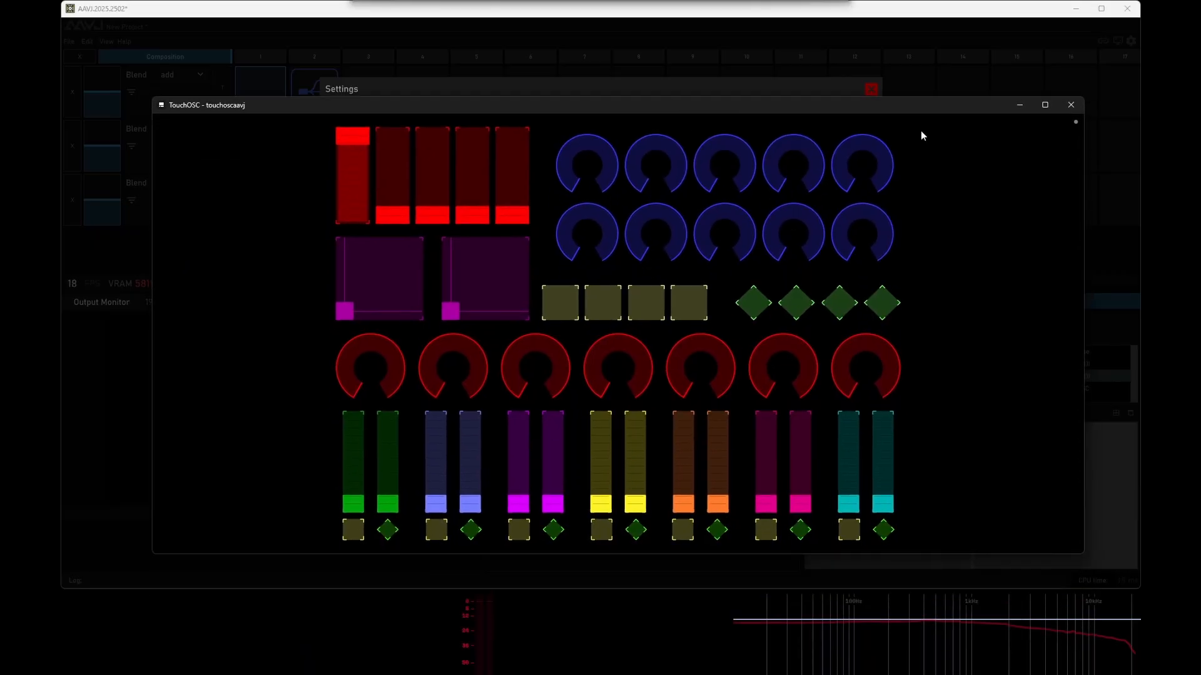
{"action": "left_click", "coordinate": [1073, 121]}
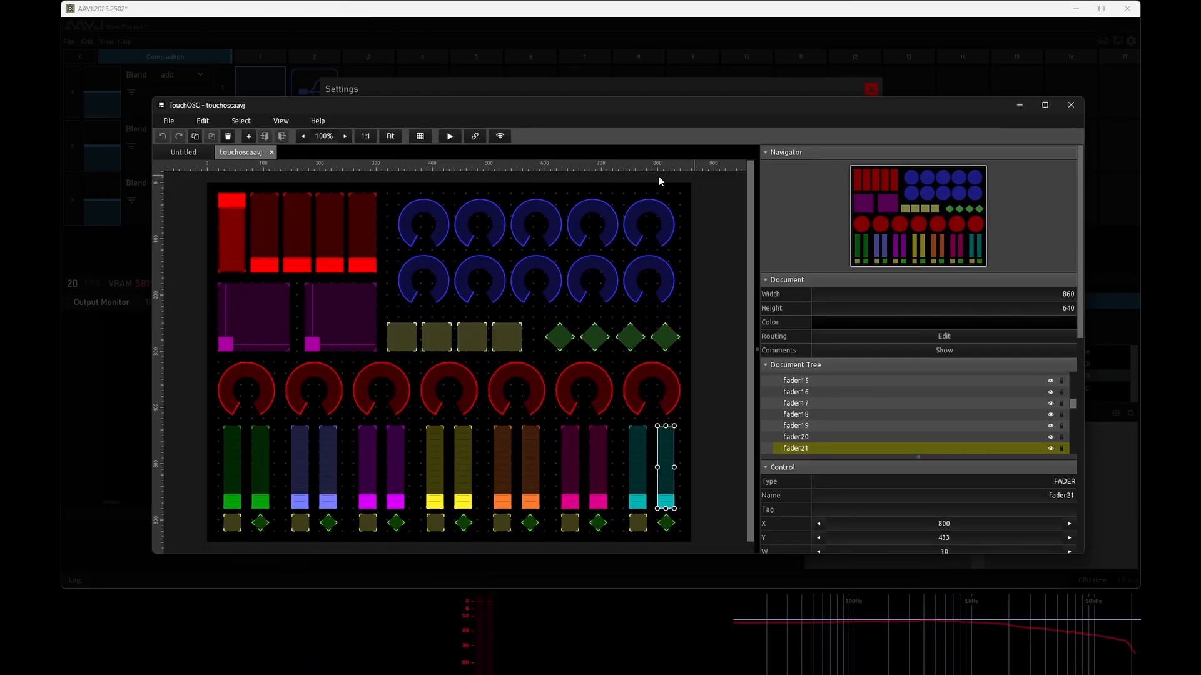
{"action": "left_click", "coordinate": [475, 136]}
{"action": "left_click", "coordinate": [679, 251]}
{"action": "type", "text": "192.168.1.141"}
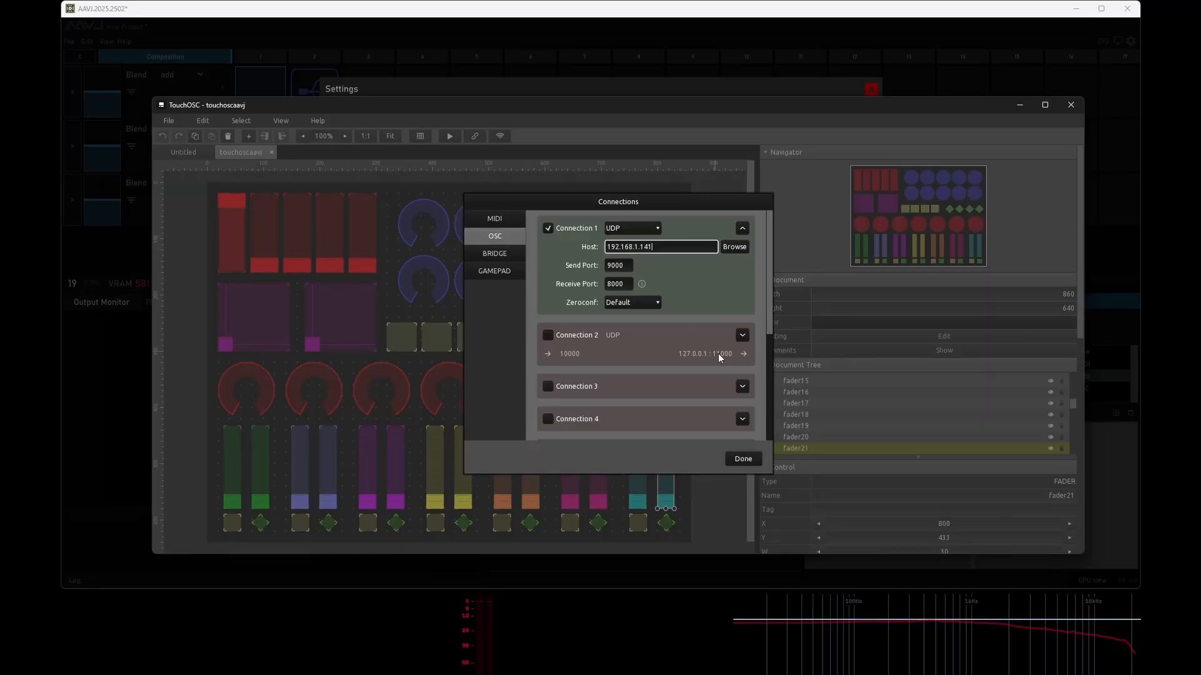
{"action": "left_click", "coordinate": [742, 457]}
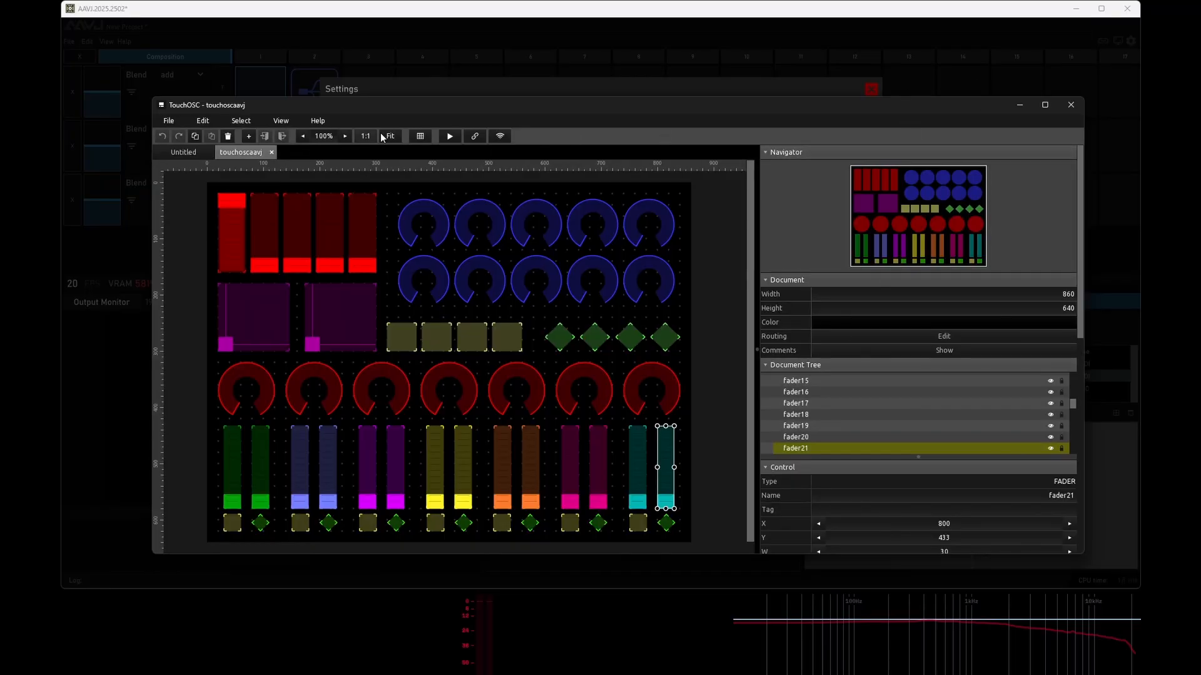
- Run the control surface clear of AAVJ's OSC preview, send test values with the first red fader, and close TouchOSC
{"action": "left_click", "coordinate": [450, 136]}
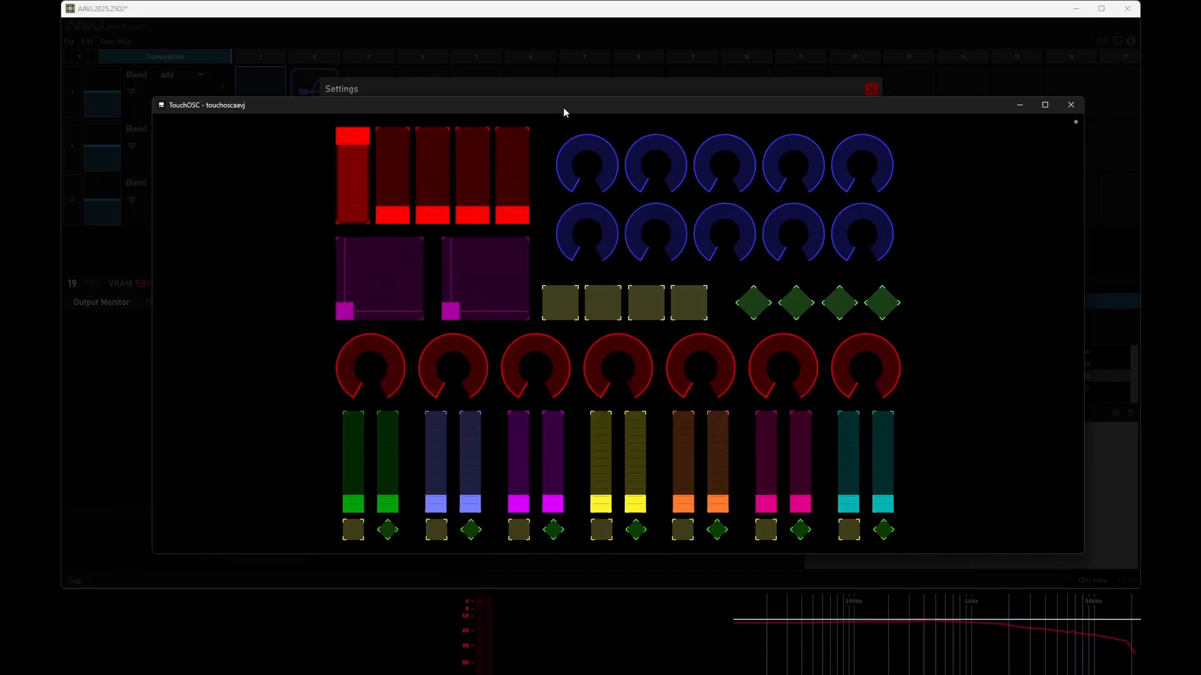
{"action": "left_click_drag", "start_coordinate": [564, 109], "coordinate": [545, 395]}
{"action": "left_click_drag", "start_coordinate": [347, 448], "coordinate": [398, 339]}
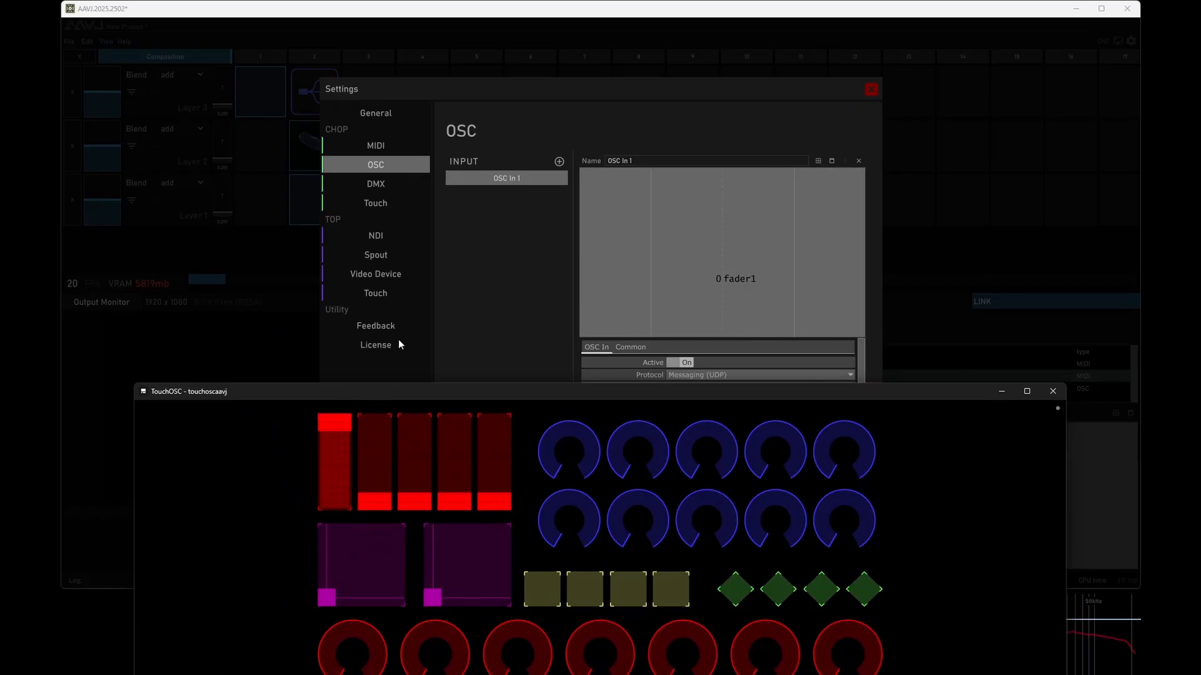
{"action": "left_click", "coordinate": [1053, 391]}
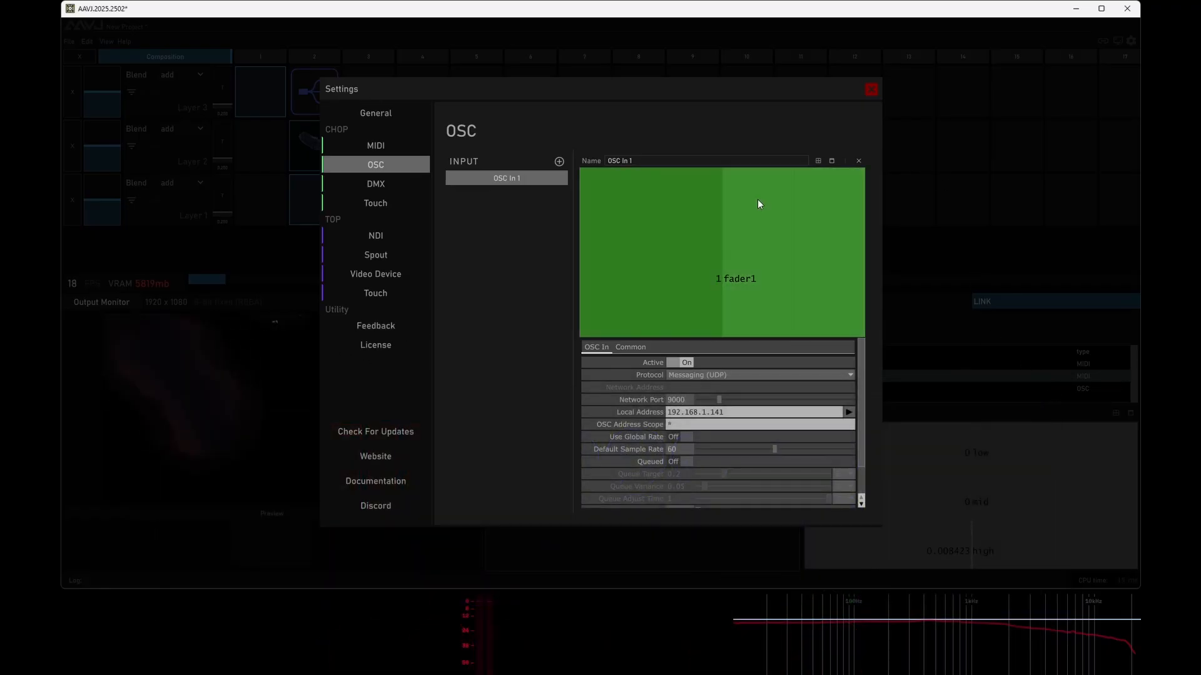
- Close AAVJ's settings and select OSC In 1 among the LINK devices to show its values
{"action": "left_click", "coordinate": [871, 90]}
{"action": "left_click", "coordinate": [908, 388]}
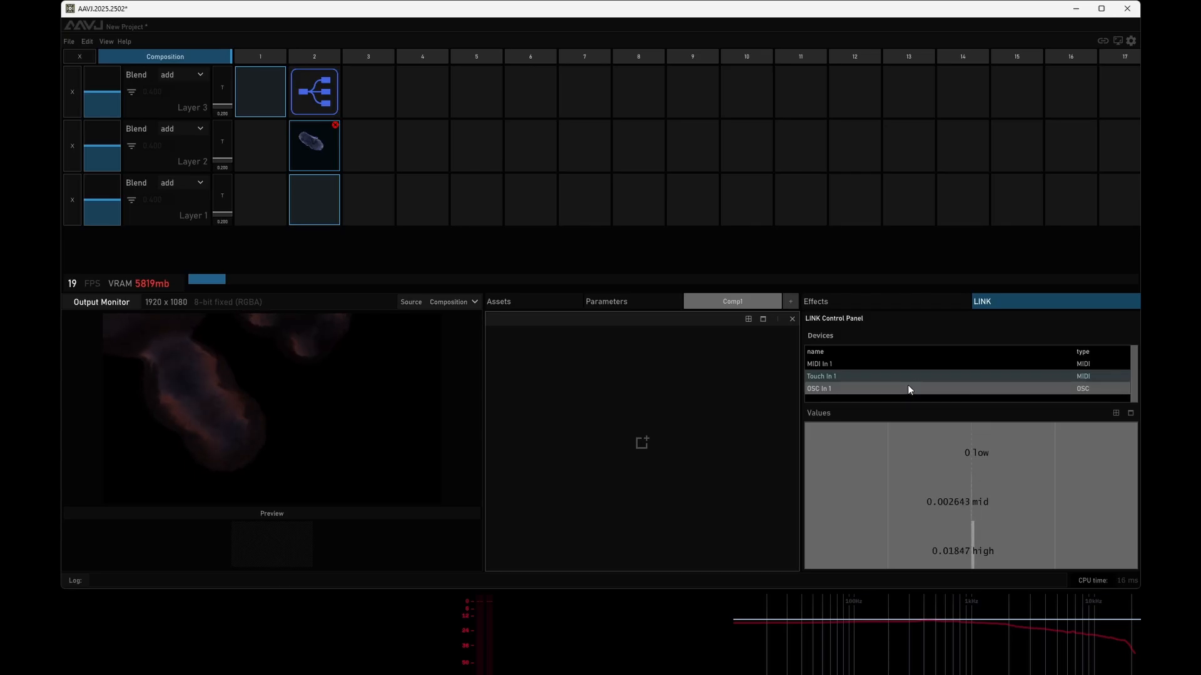
{"action": "left_click_drag", "start_coordinate": [981, 480], "coordinate": [581, 374]}
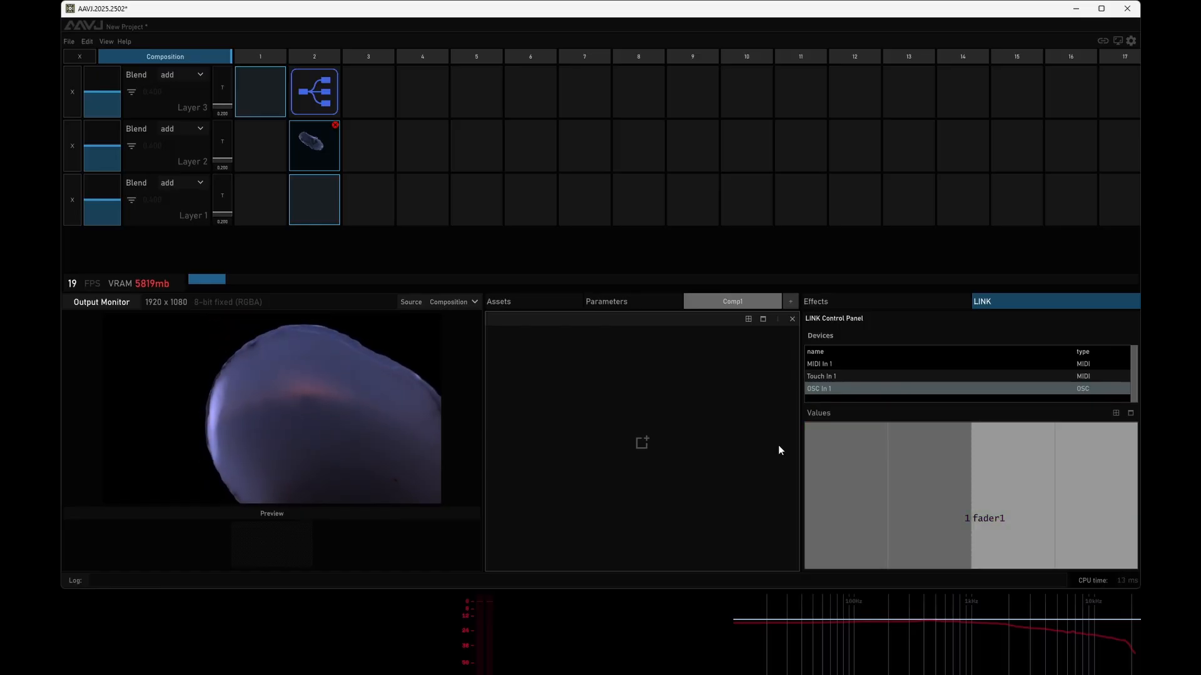
{"action": "mouse_move", "coordinate": [855, 654]}
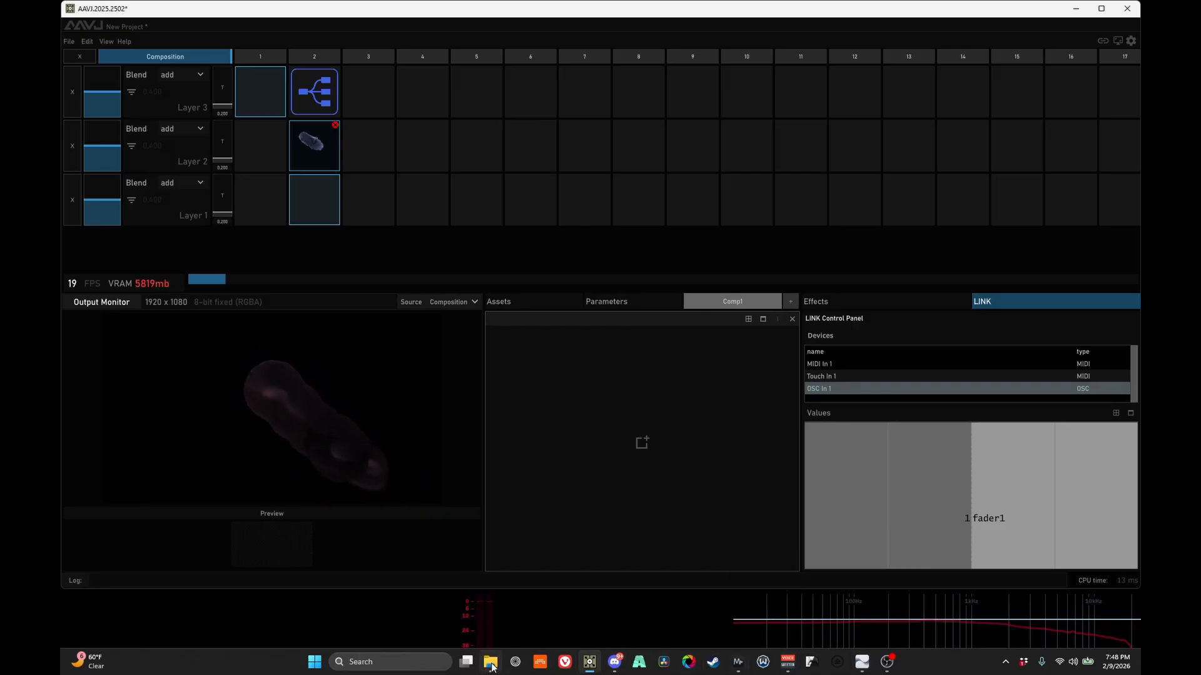
{"action": "mouse_move", "coordinate": [492, 668]}
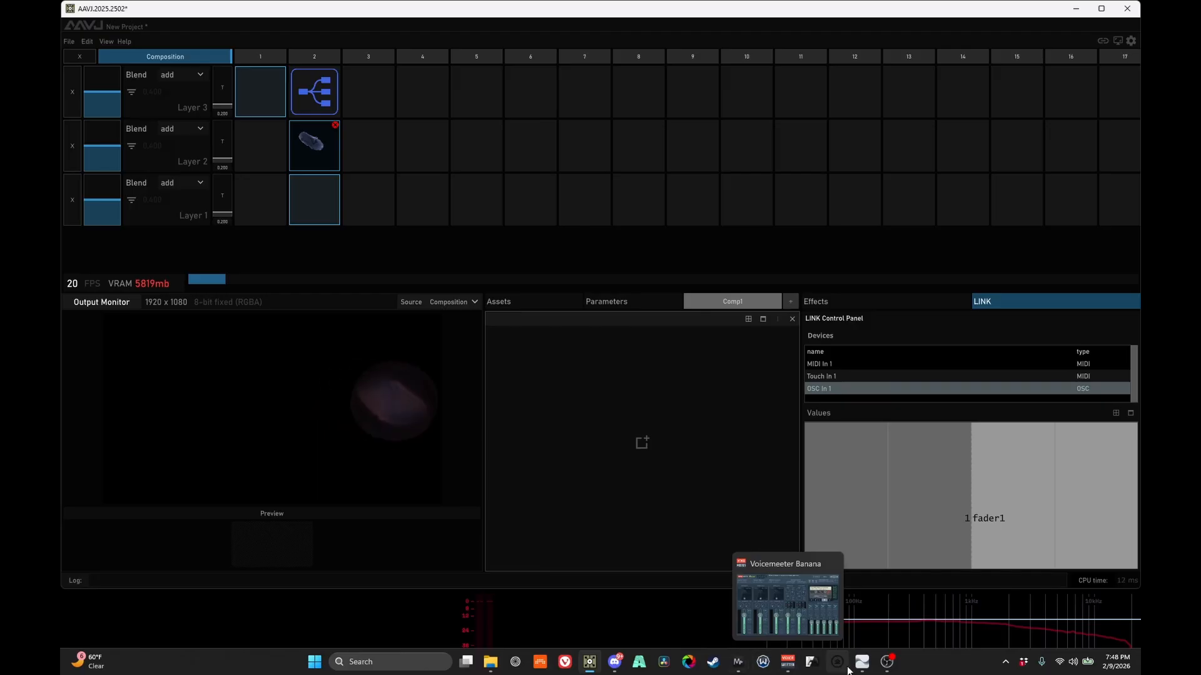
{"action": "left_click", "coordinate": [394, 661]}
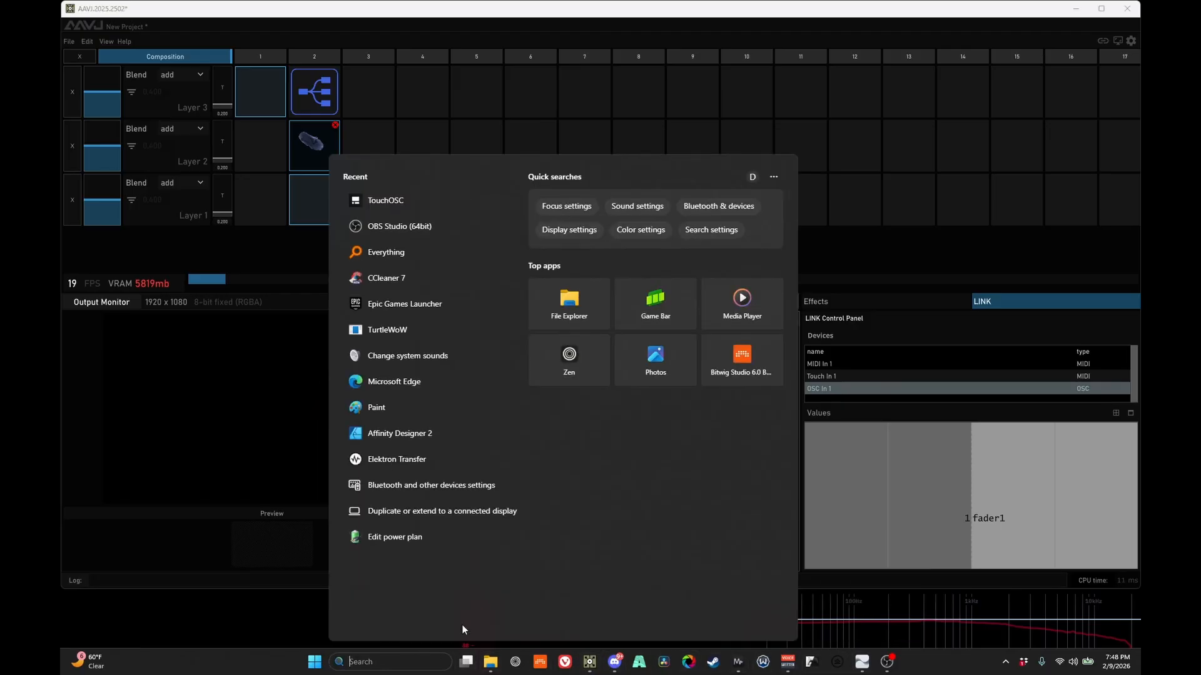
{"action": "type", "text": "touch"}
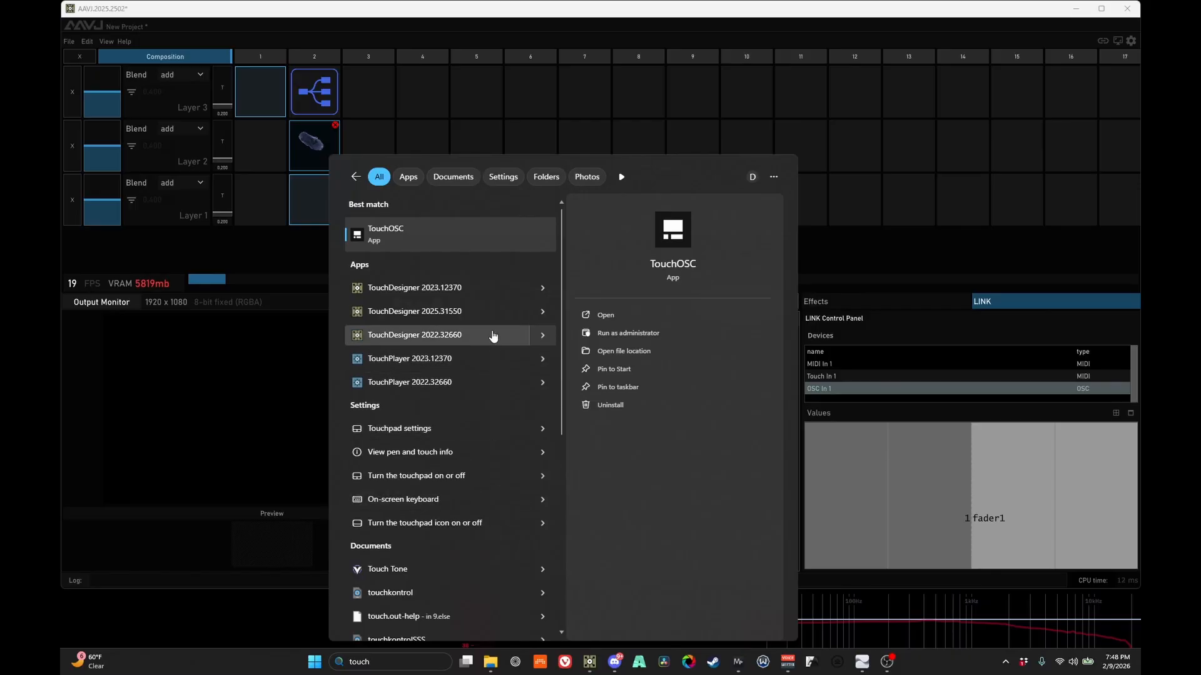
{"action": "left_click", "coordinate": [435, 236]}
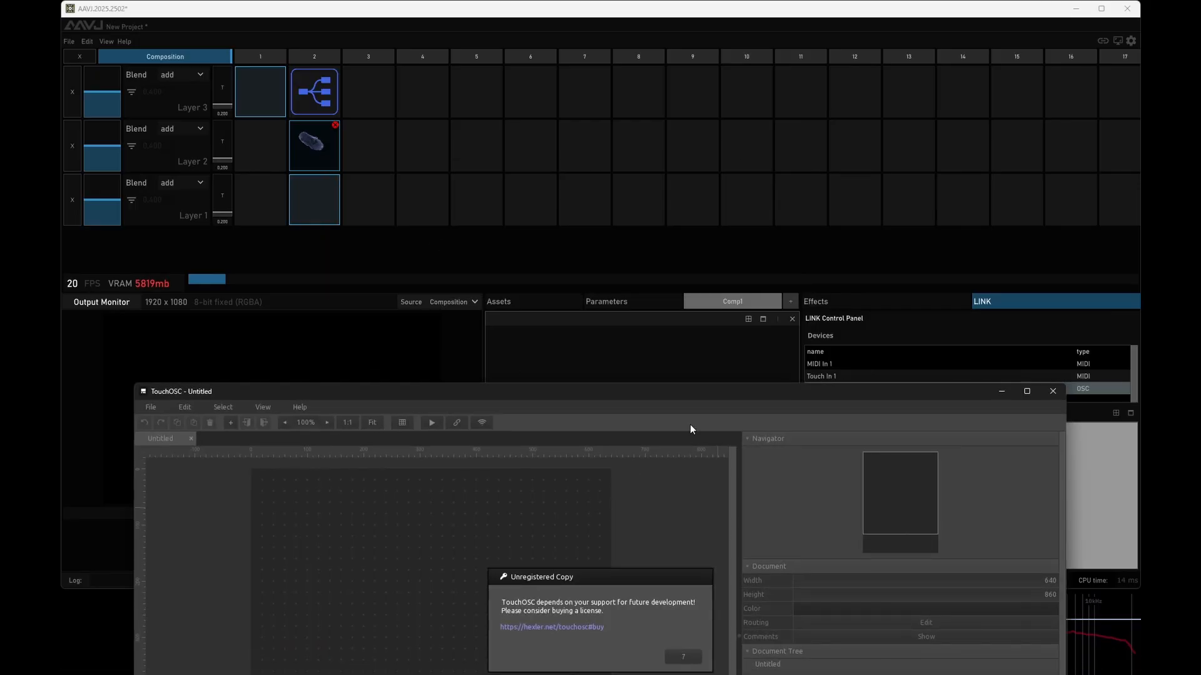
{"action": "left_click_drag", "start_coordinate": [675, 393], "coordinate": [681, 117]}
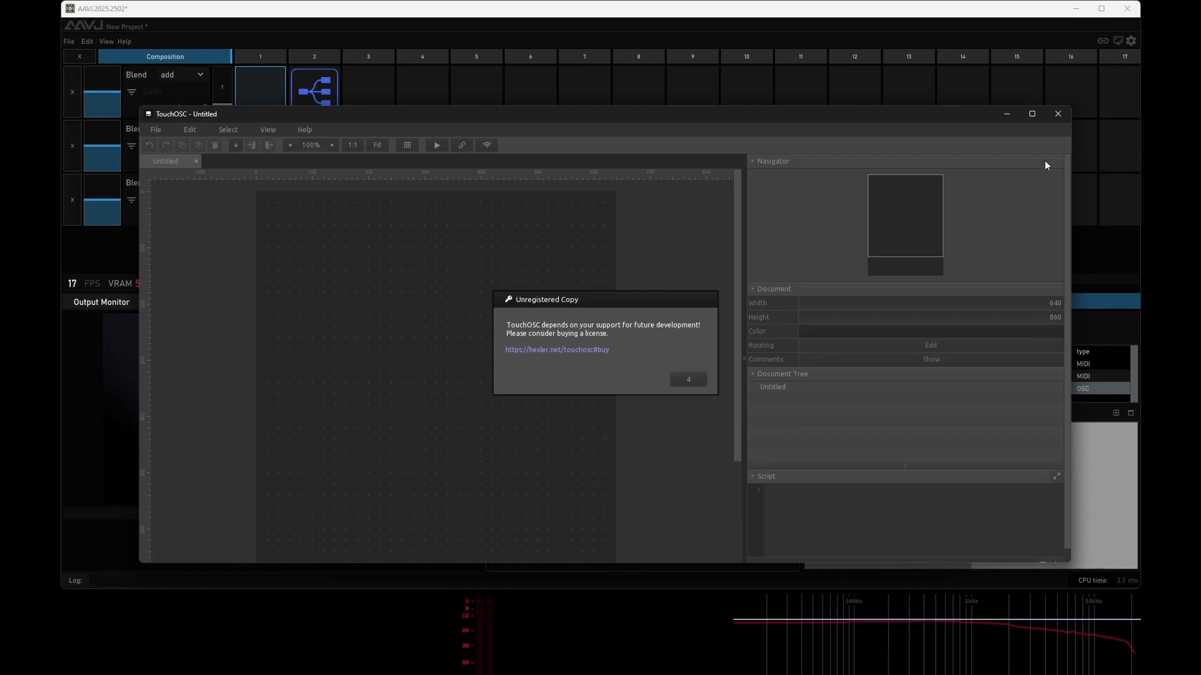
{"action": "left_click", "coordinate": [1056, 114]}
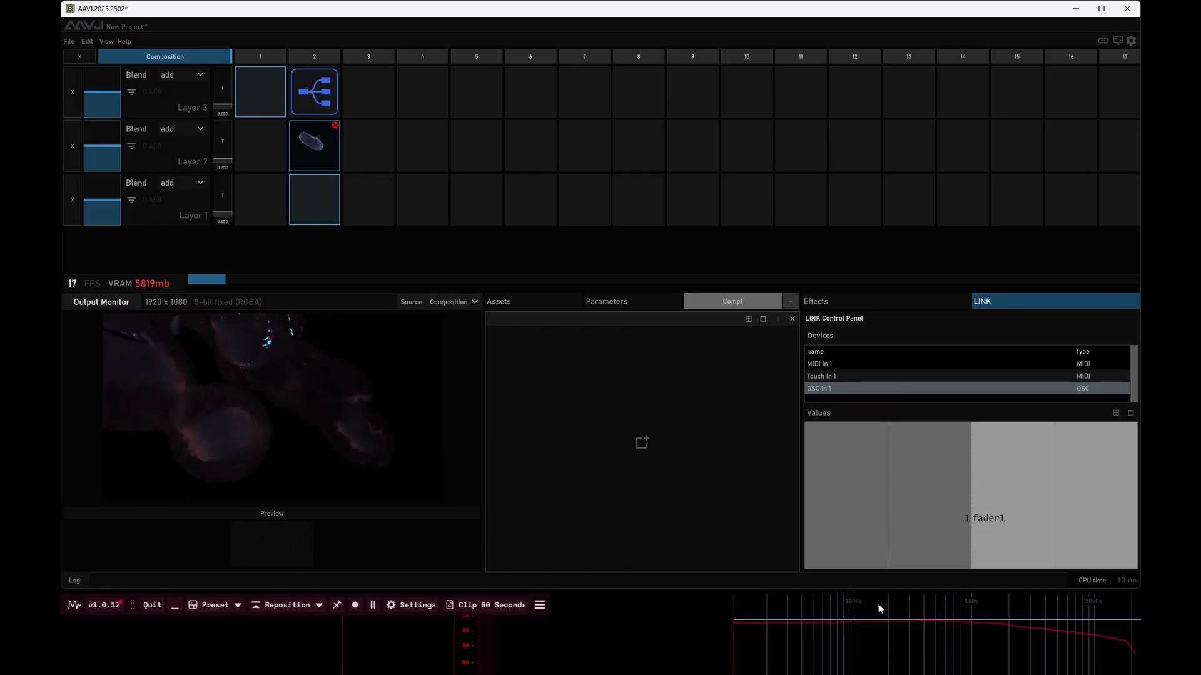
- View the Projects folder in the Save Project As dialog and cancel without saving
{"action": "left_click", "coordinate": [67, 42]}
{"action": "left_click", "coordinate": [88, 115]}
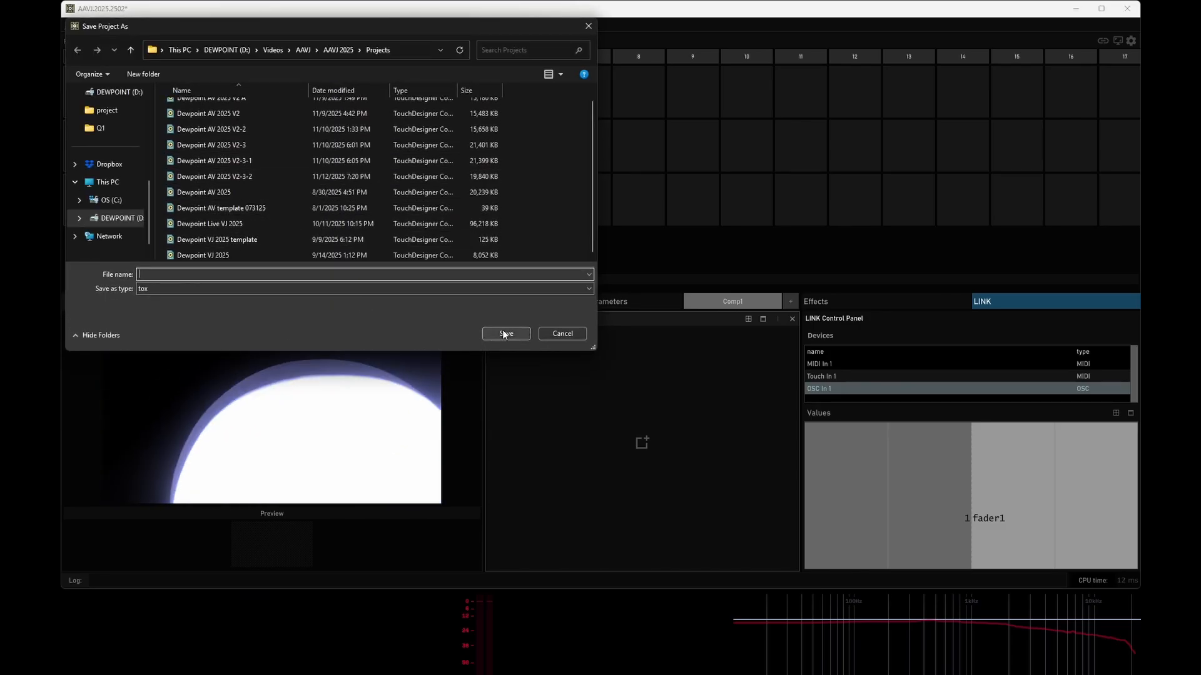
{"action": "left_click", "coordinate": [550, 332]}
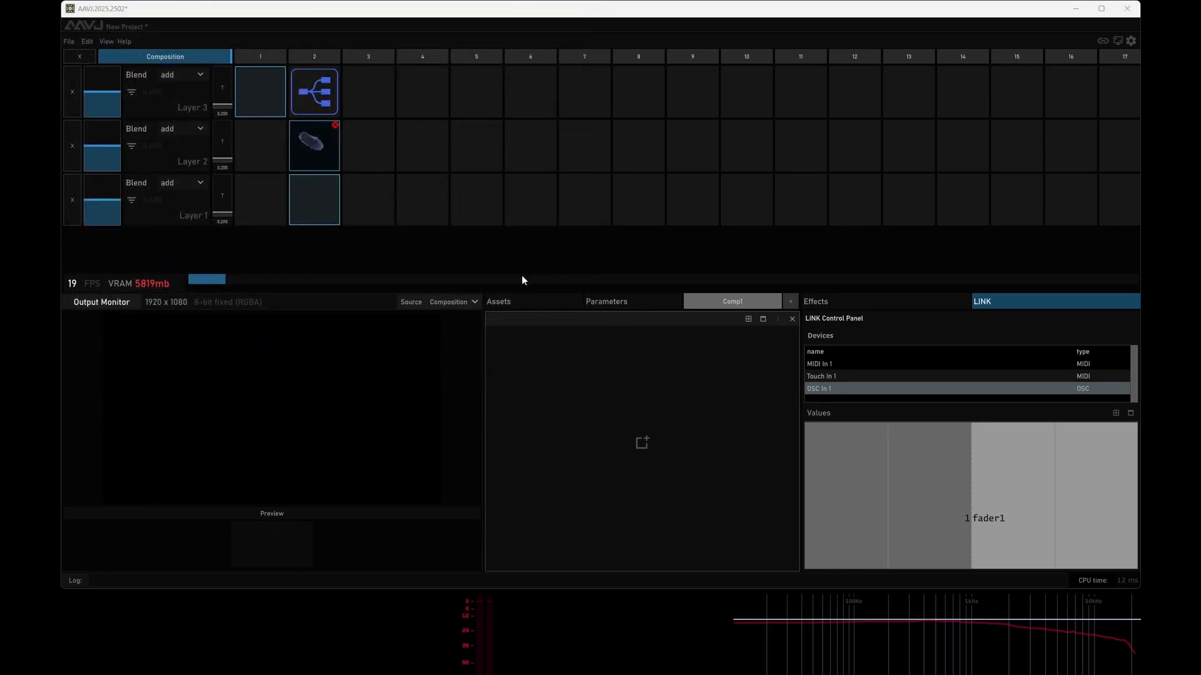
- View the saved projects available to open, highlight Dewpoint VJ 2025 template.tox and close the list without opening it
{"action": "left_click", "coordinate": [72, 42]}
{"action": "left_click", "coordinate": [81, 72]}
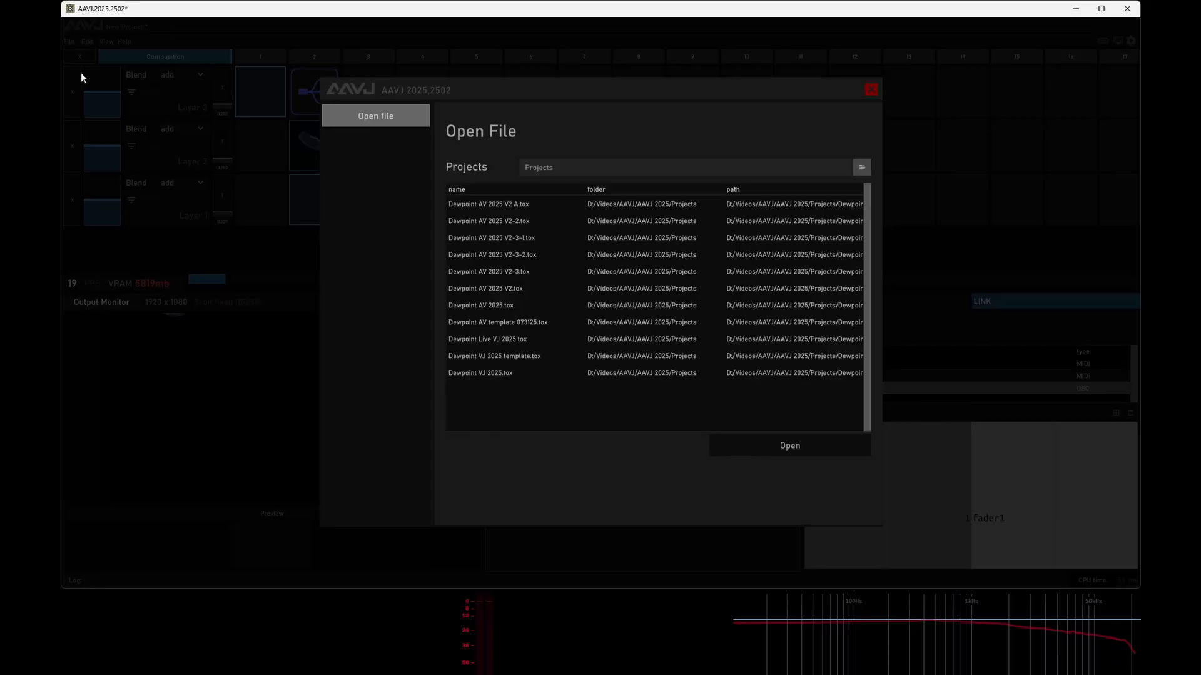
{"action": "left_click", "coordinate": [543, 372]}
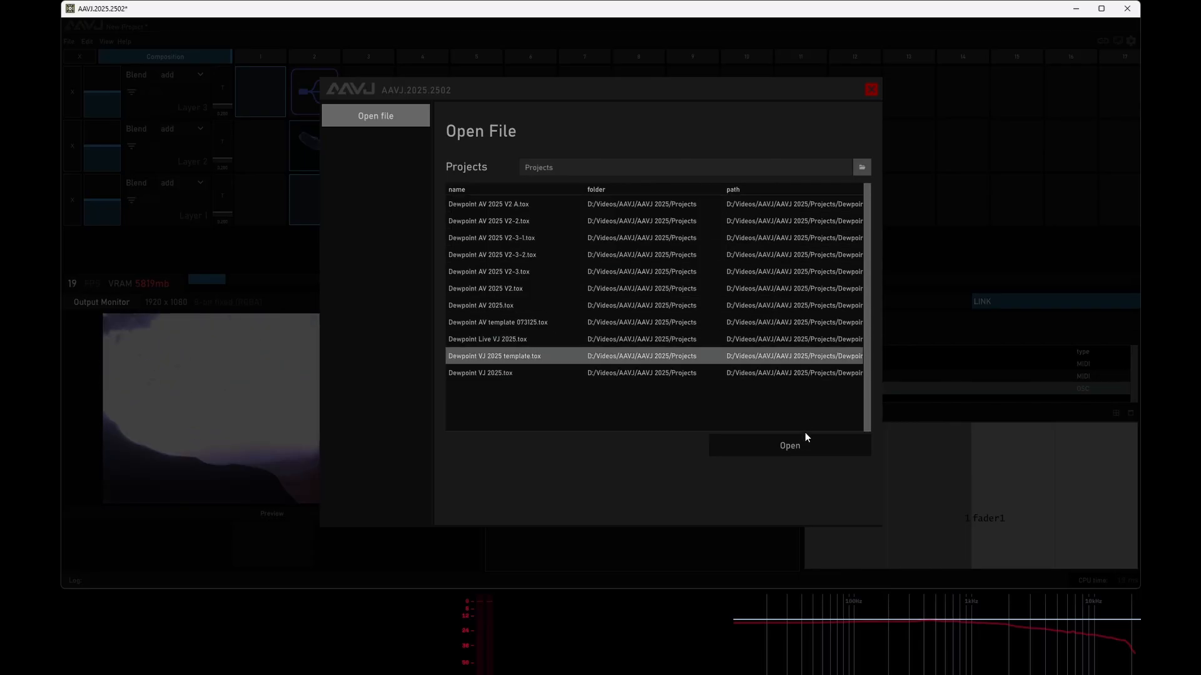
{"action": "left_click", "coordinate": [871, 92]}
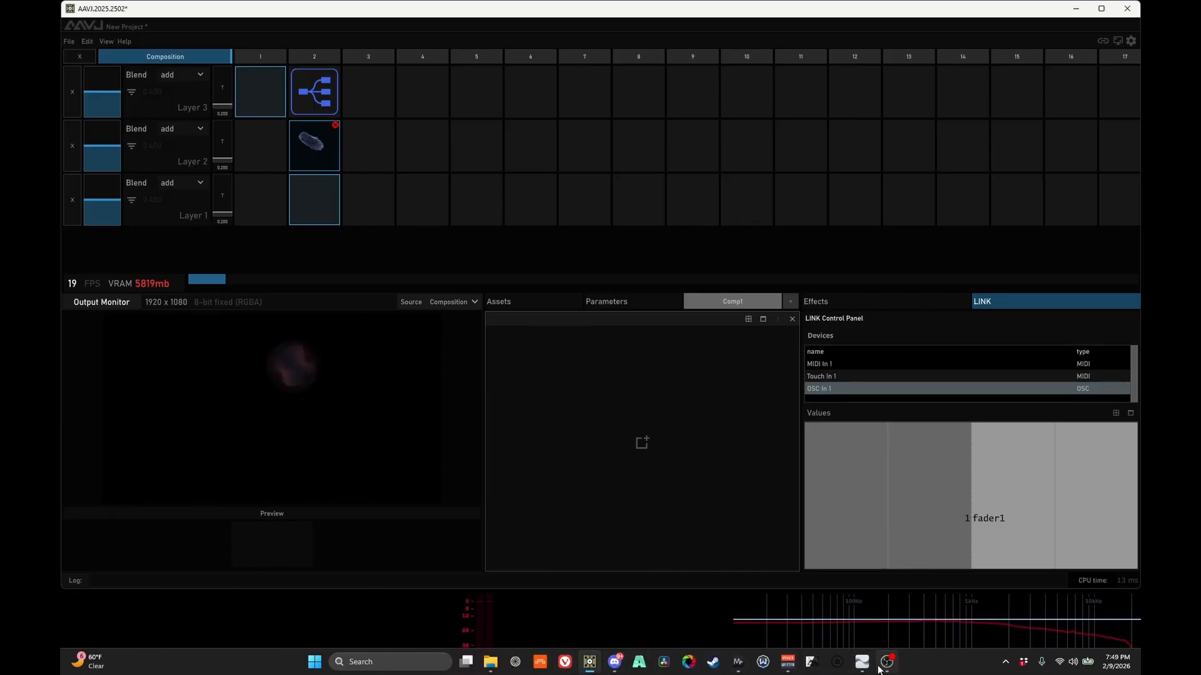
{"action": "left_click", "coordinate": [839, 663]}
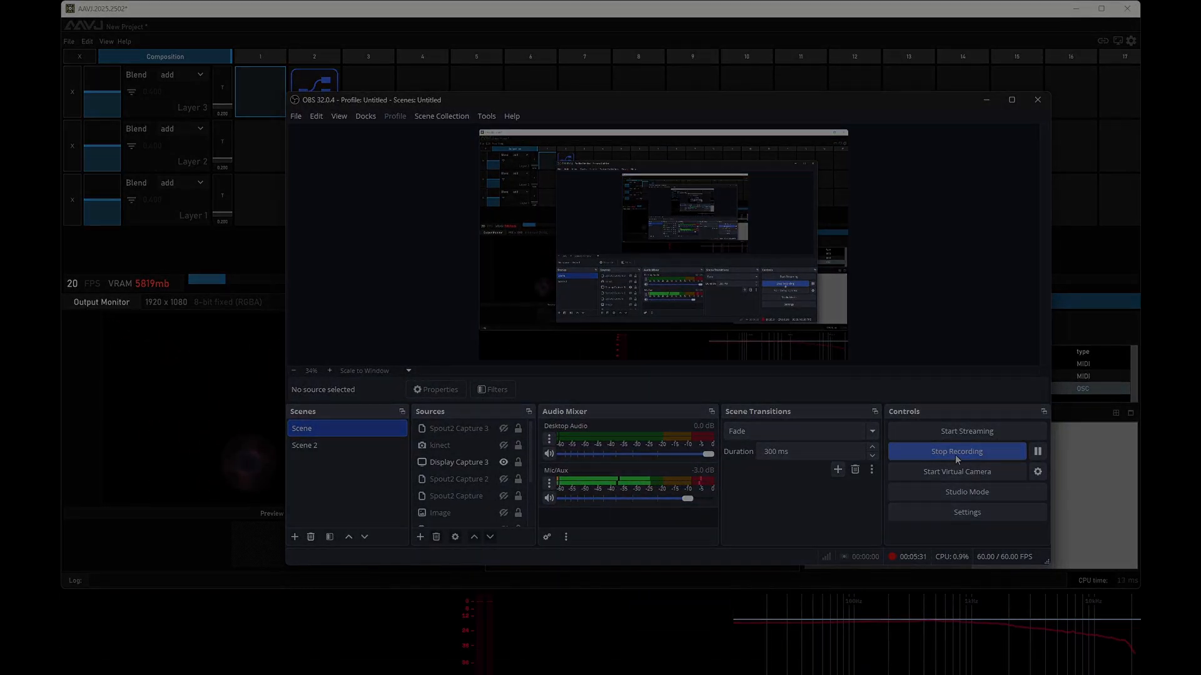